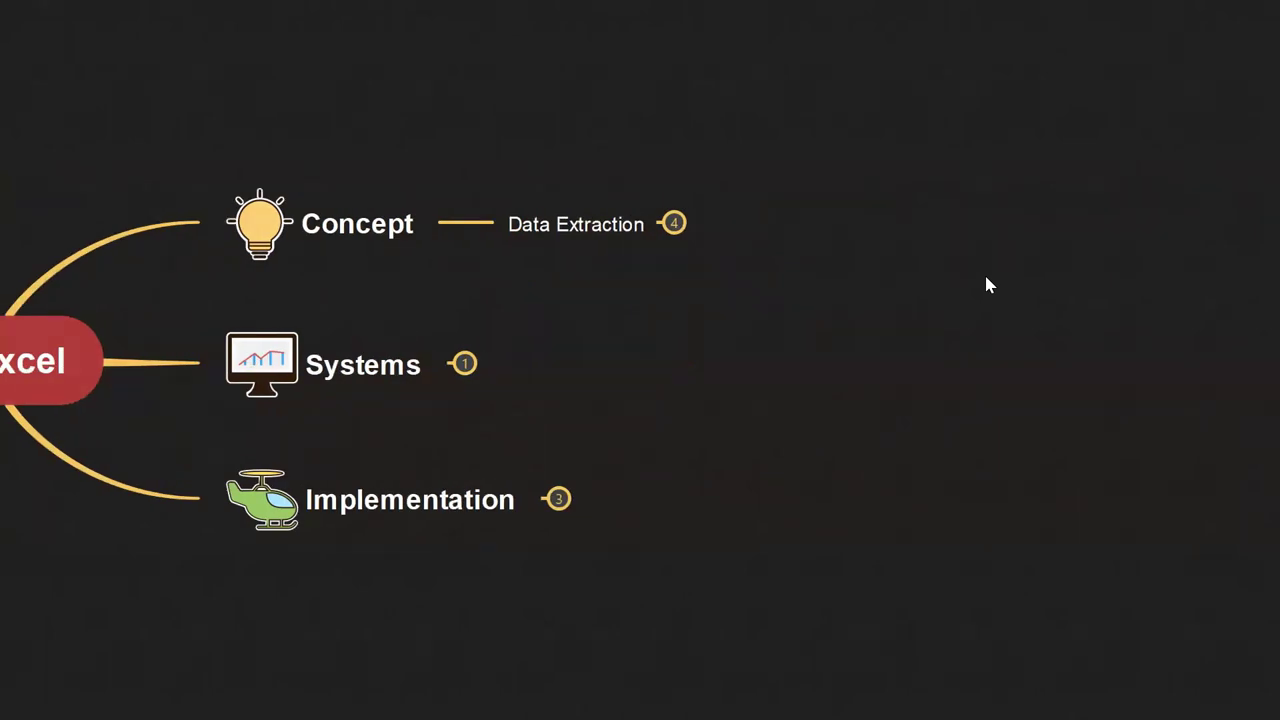
- Expand Data Extraction to view its four data sources and Employee Data, then collapse it
left_click(674, 224)
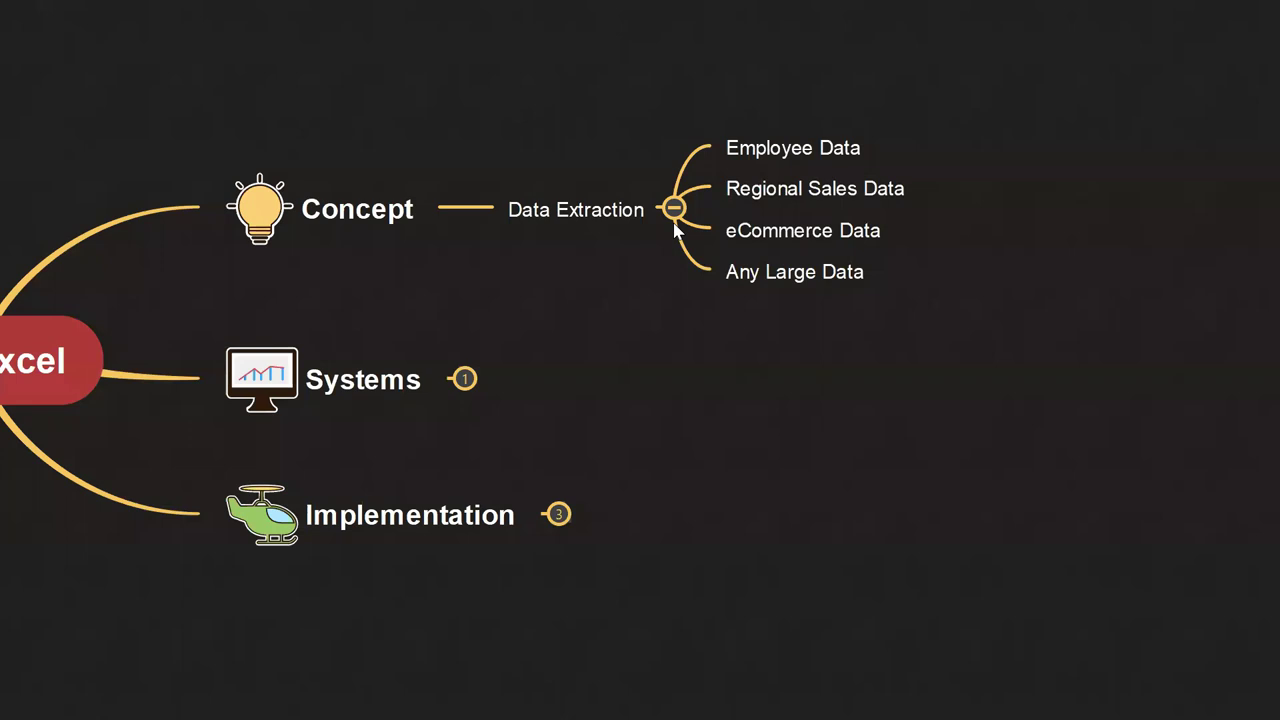
left_click(804, 150)
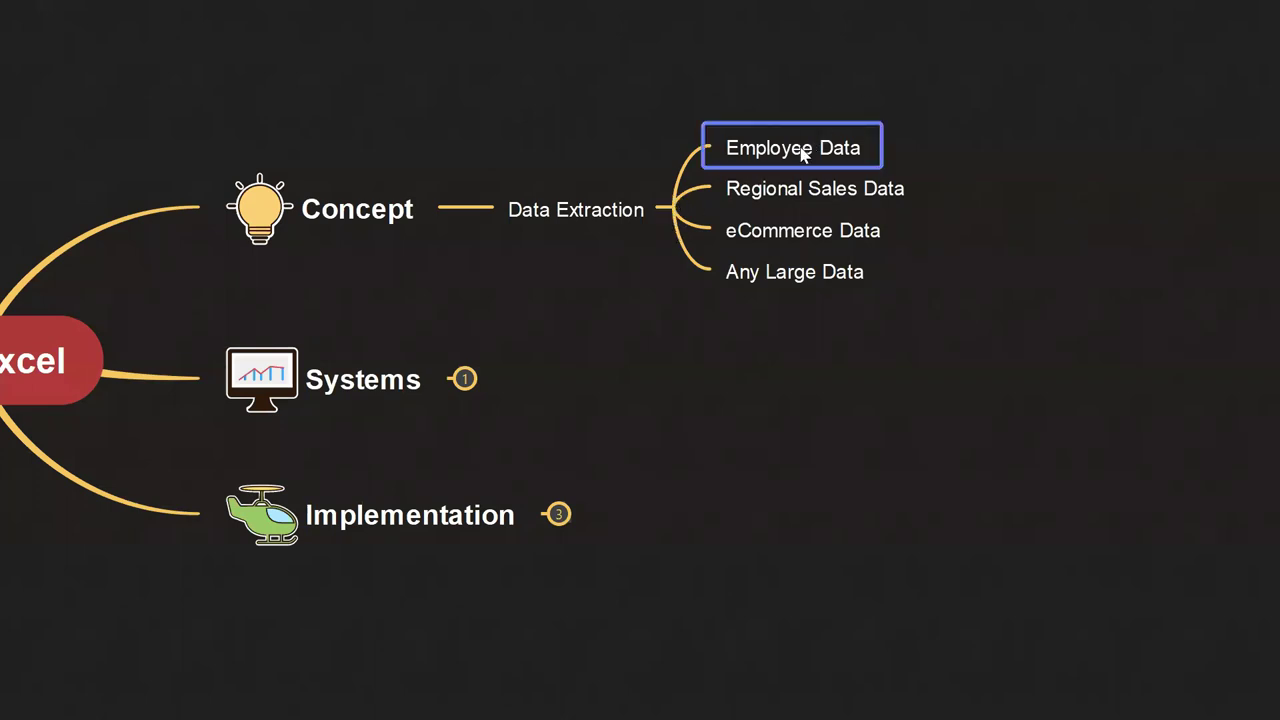
left_click(669, 209)
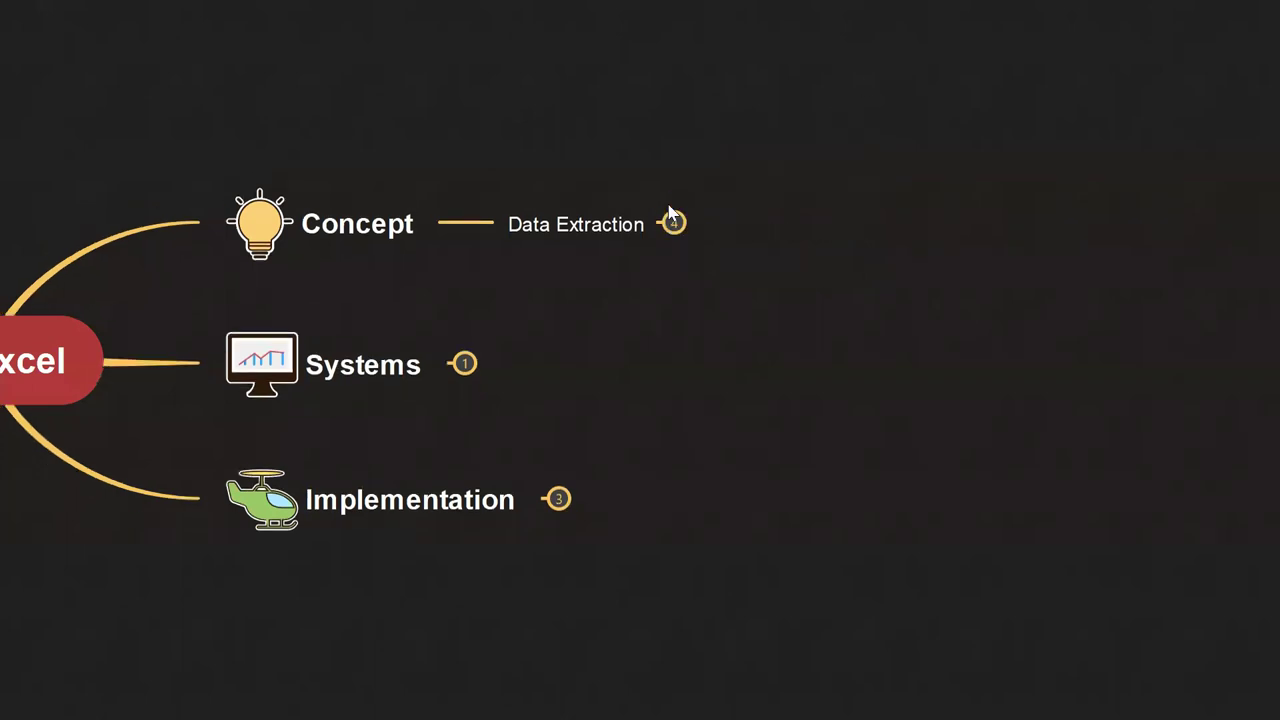
- Expand Systems and Microsoft Excel, reviewing its six topics from Dynamic Arrays - Excel 2019 to Flavor of VBA
left_click(464, 365)
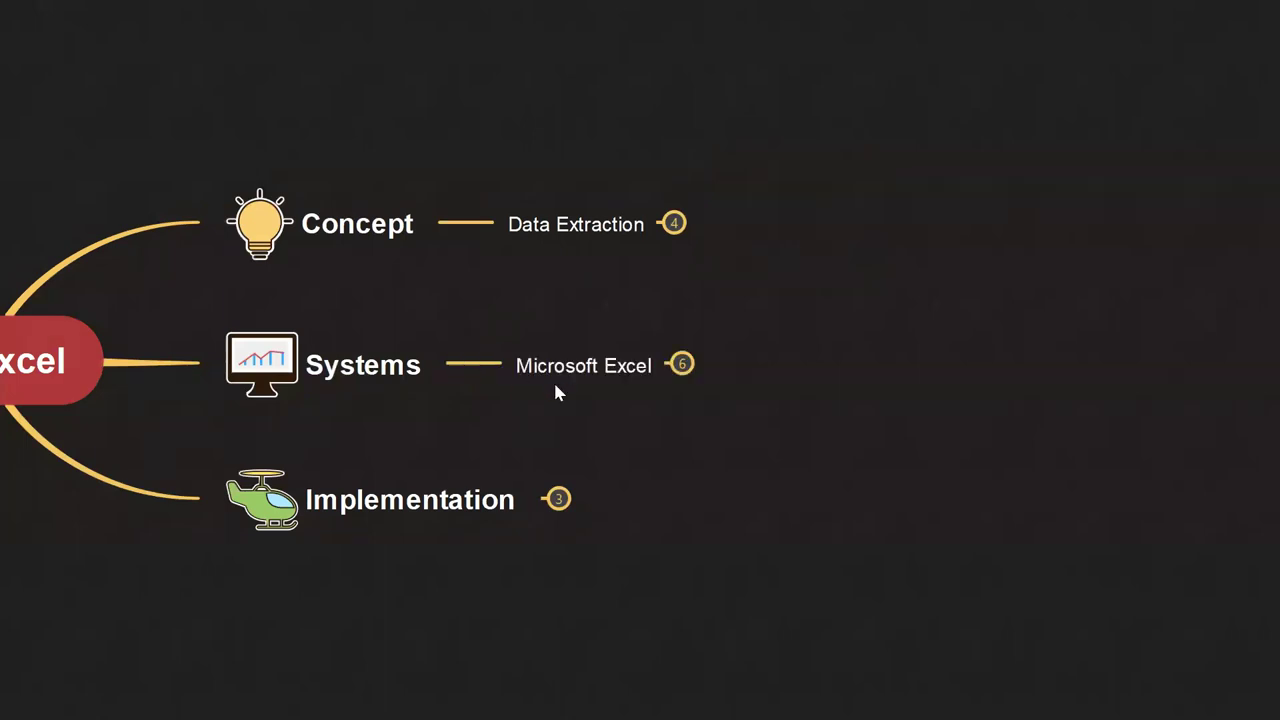
left_click(682, 365)
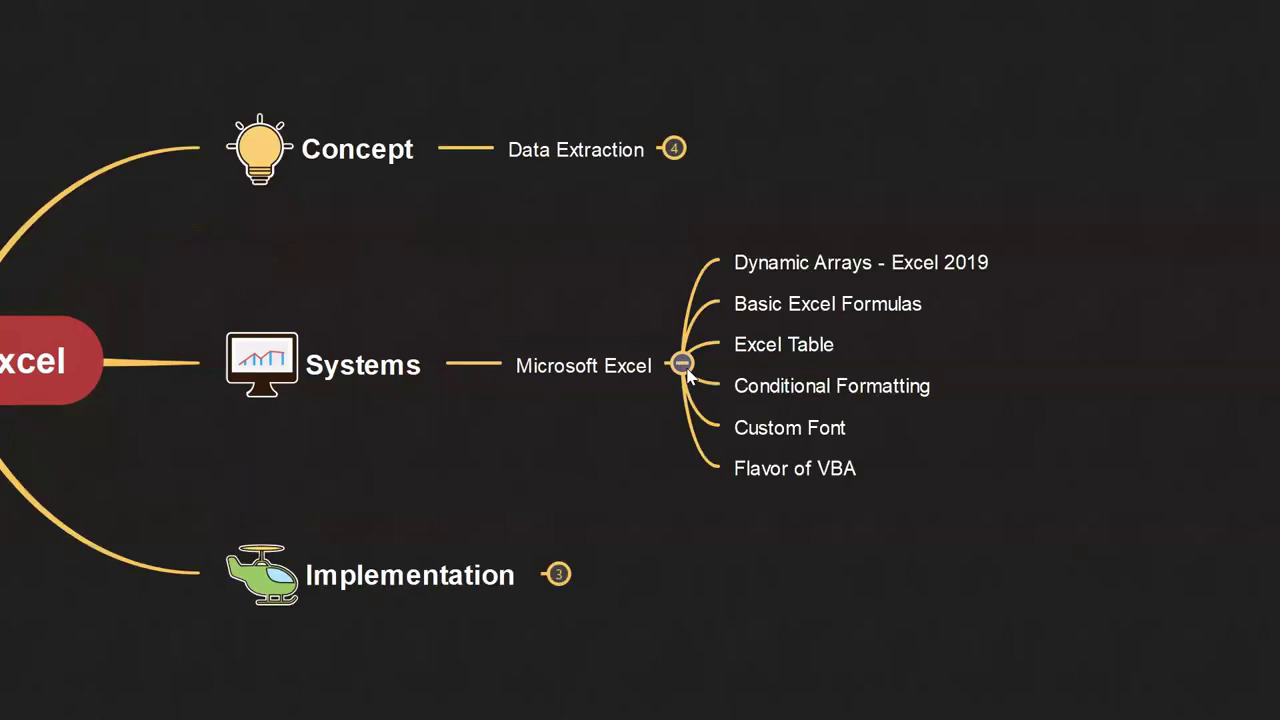
left_click(824, 274)
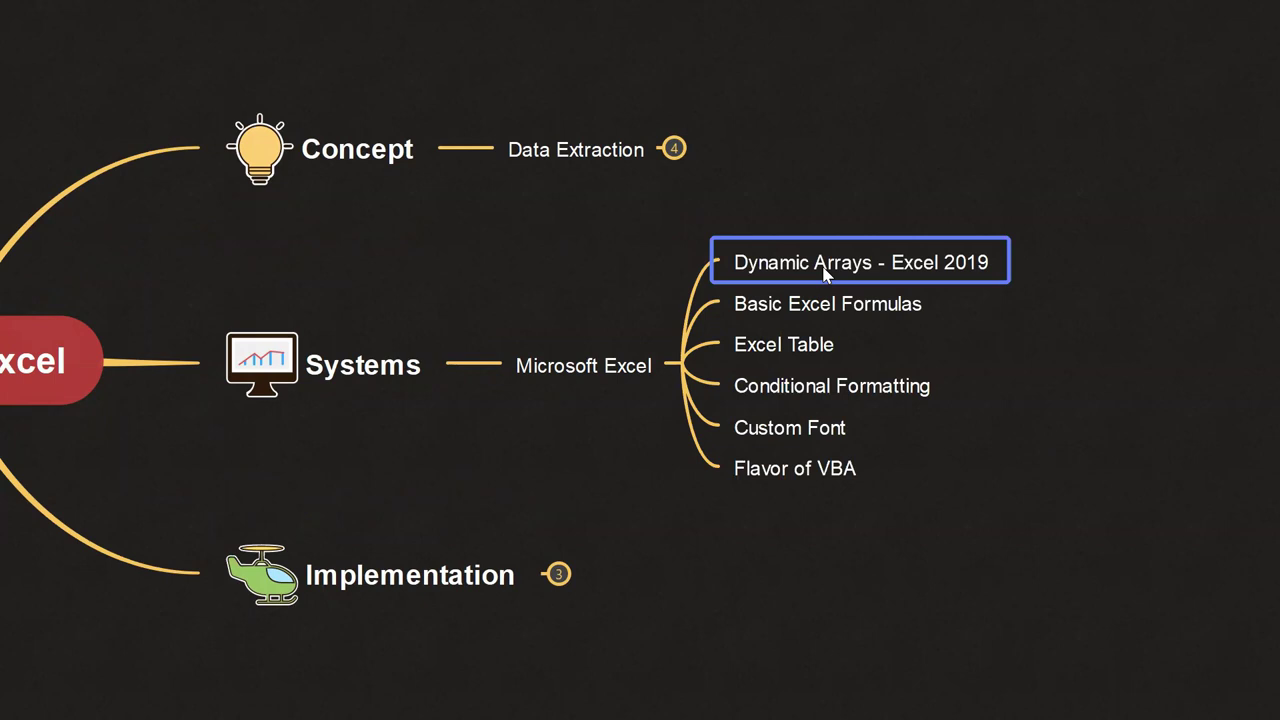
left_click(788, 320)
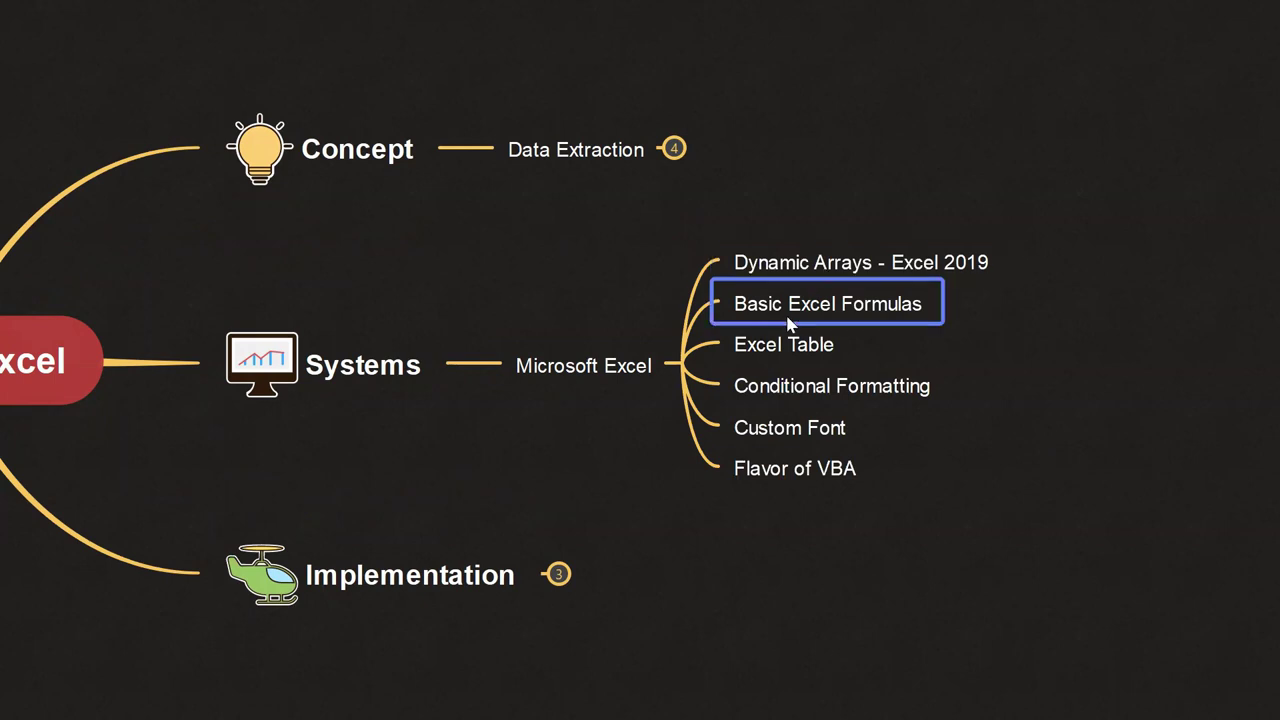
left_click(770, 343)
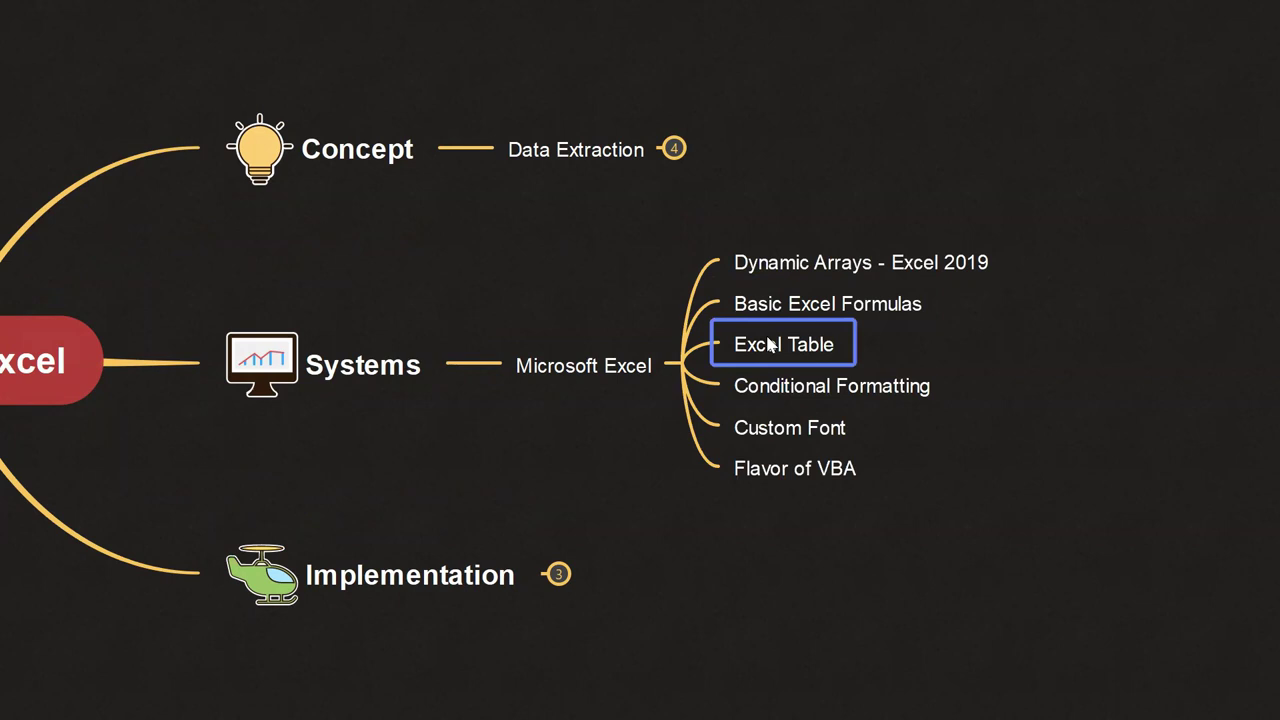
left_click(748, 389)
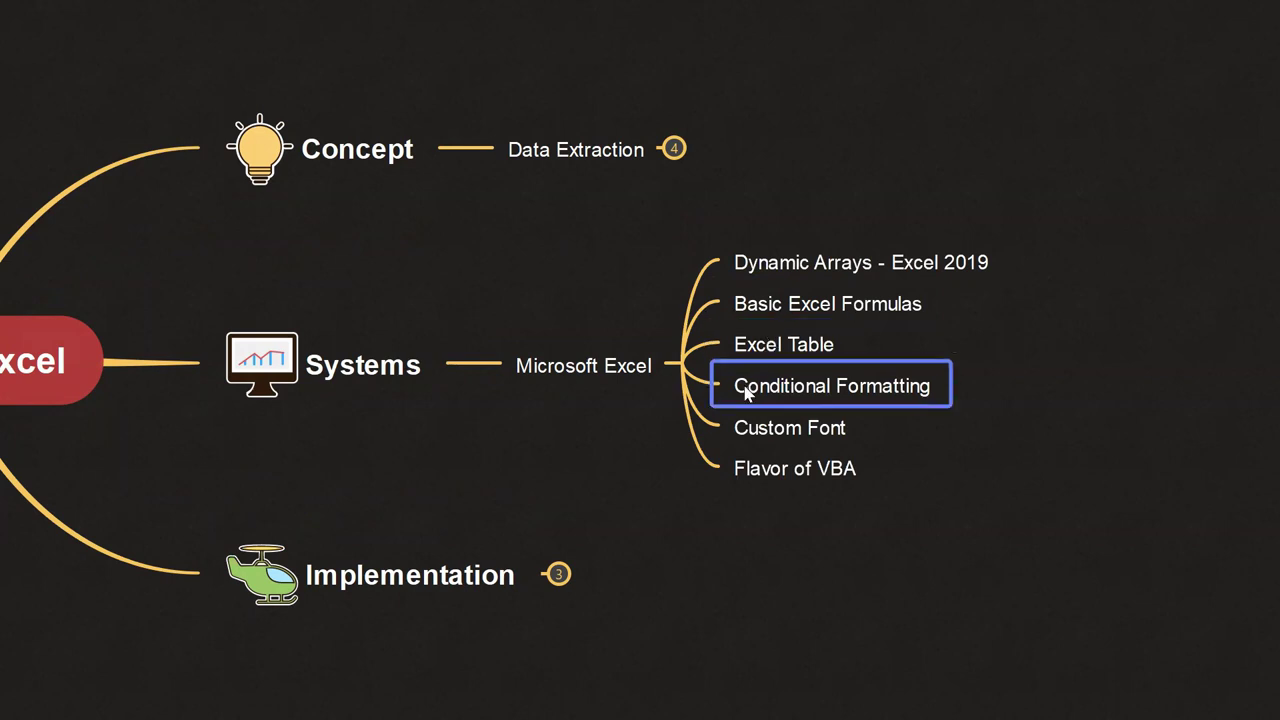
left_click(760, 428)
left_click(758, 480)
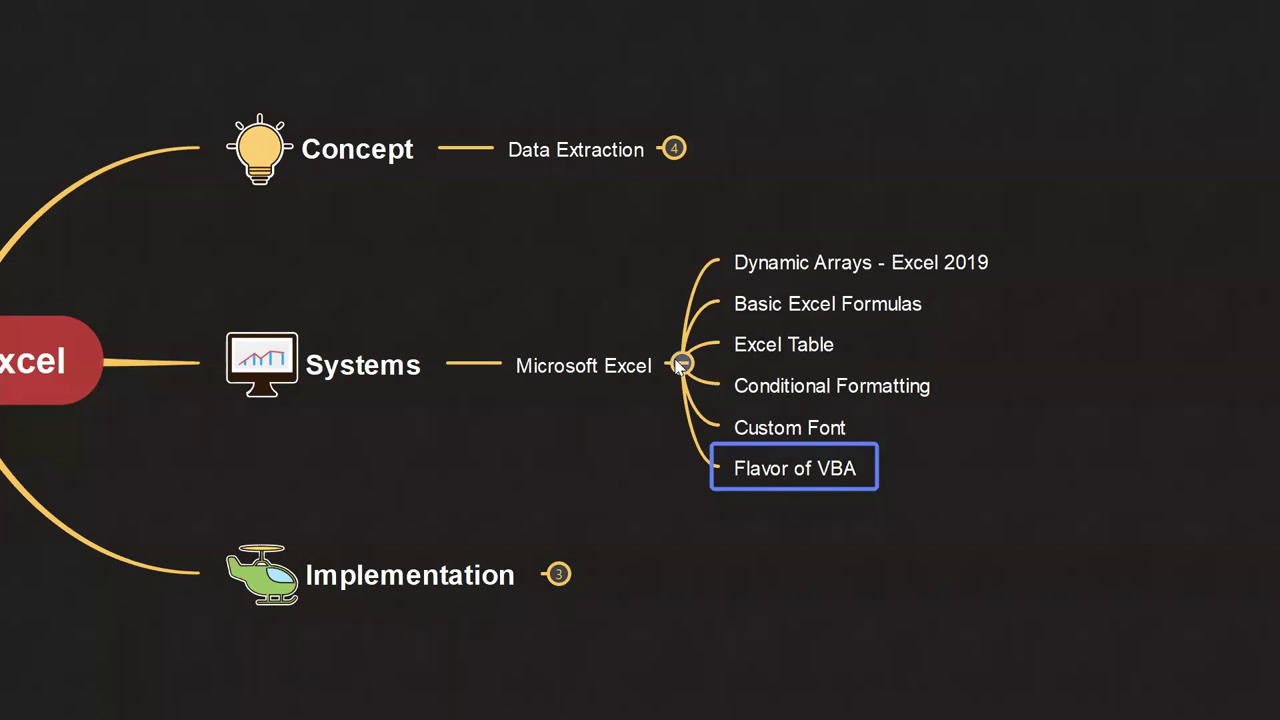
- Highlight the five topics Basic Excel Formulas to Flavor of VBA, then reselect Dynamic Arrays - Excel 2019
left_click(868, 265)
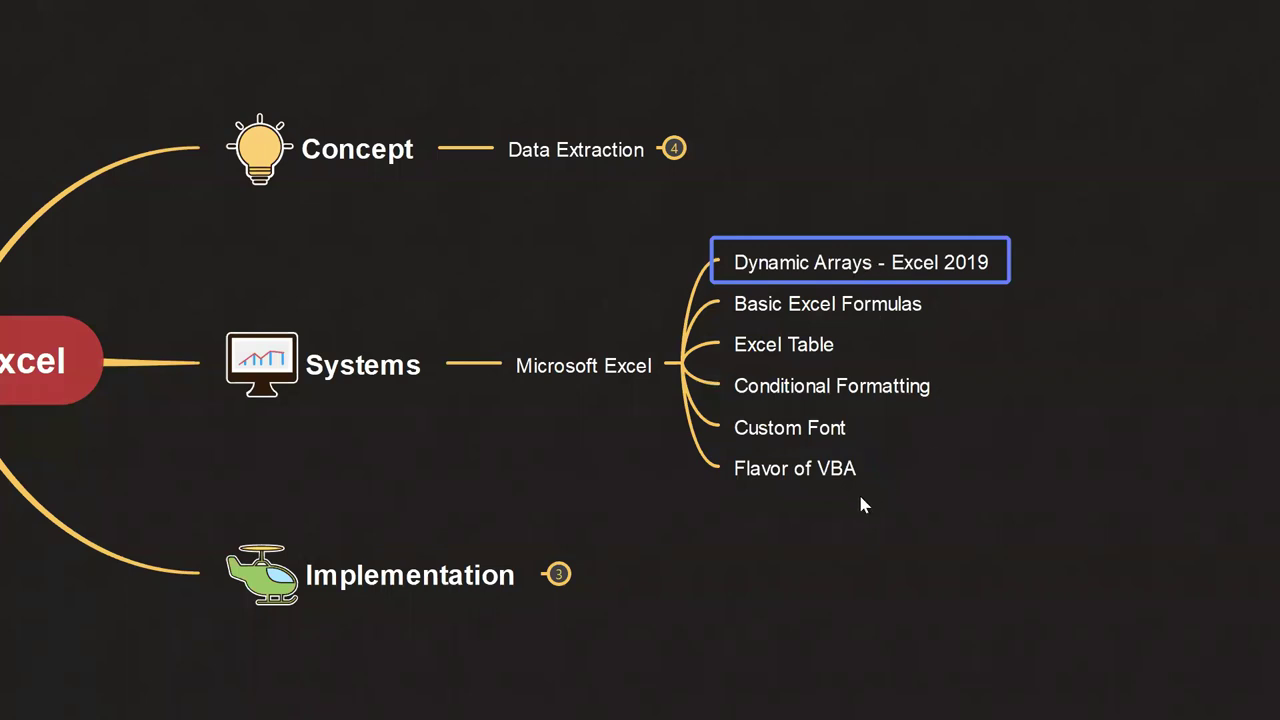
left_click_drag(858, 495, 724, 302)
left_click(789, 209)
left_click(766, 262)
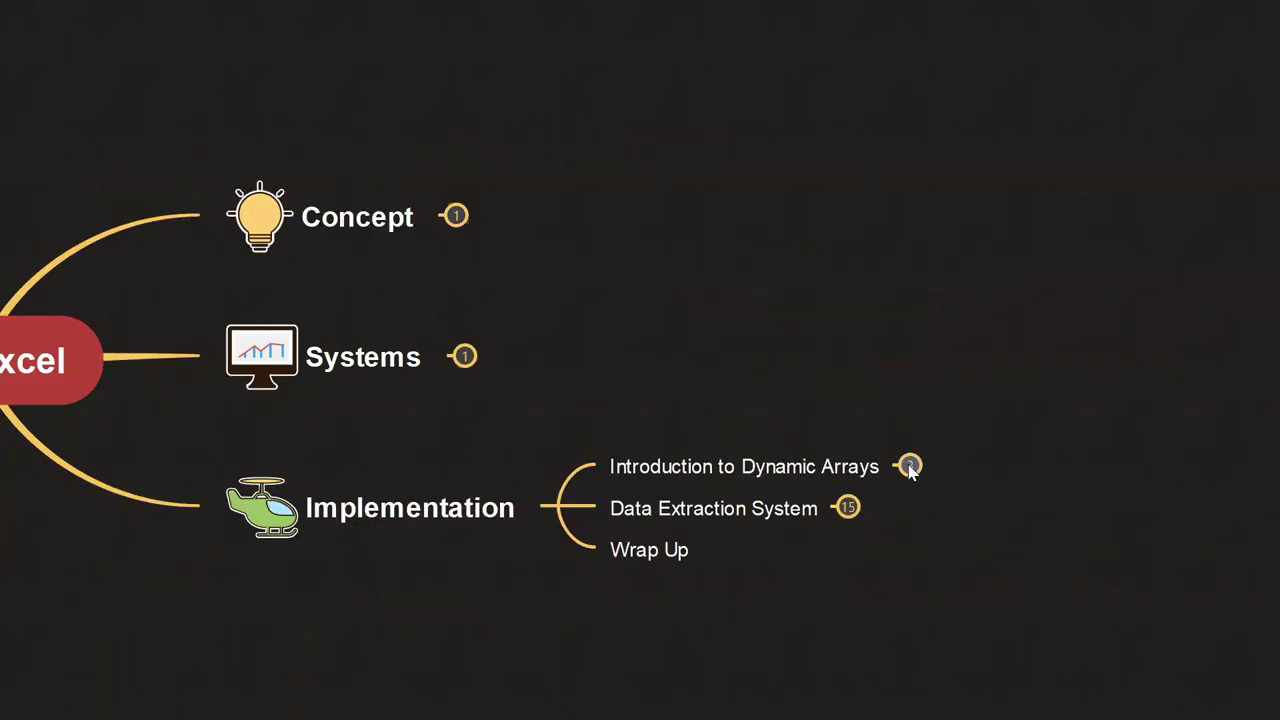
- Expand Introduction to Dynamic Arrays and select its FILTER, UNIQUE and SORT subtopics
left_click(909, 466)
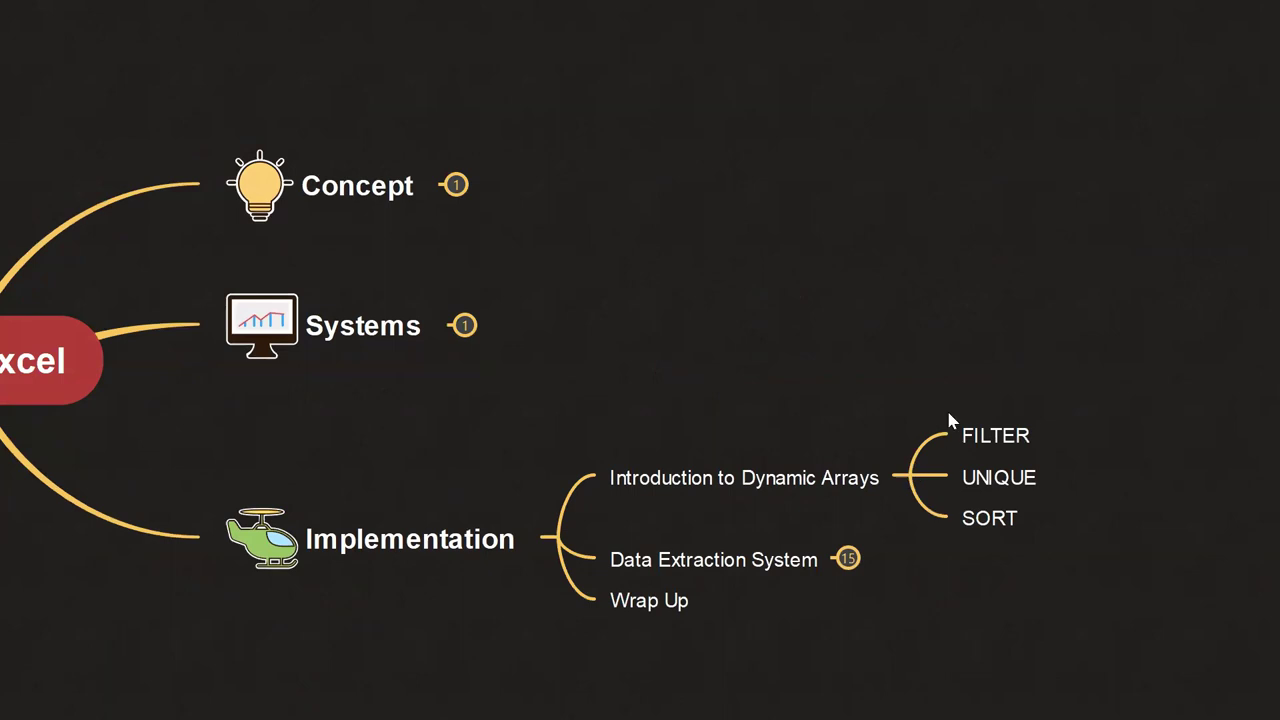
left_click_drag(1083, 398, 957, 537)
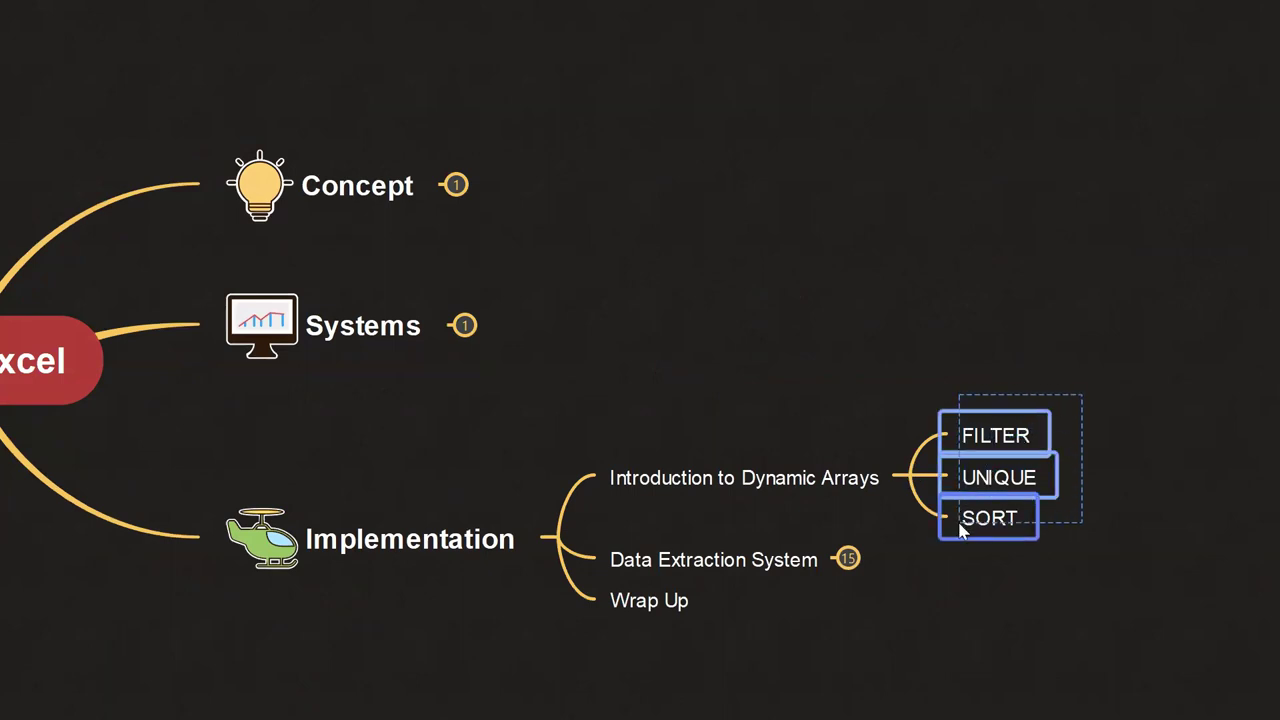
left_click(1045, 329)
left_click(994, 478)
left_click(996, 522)
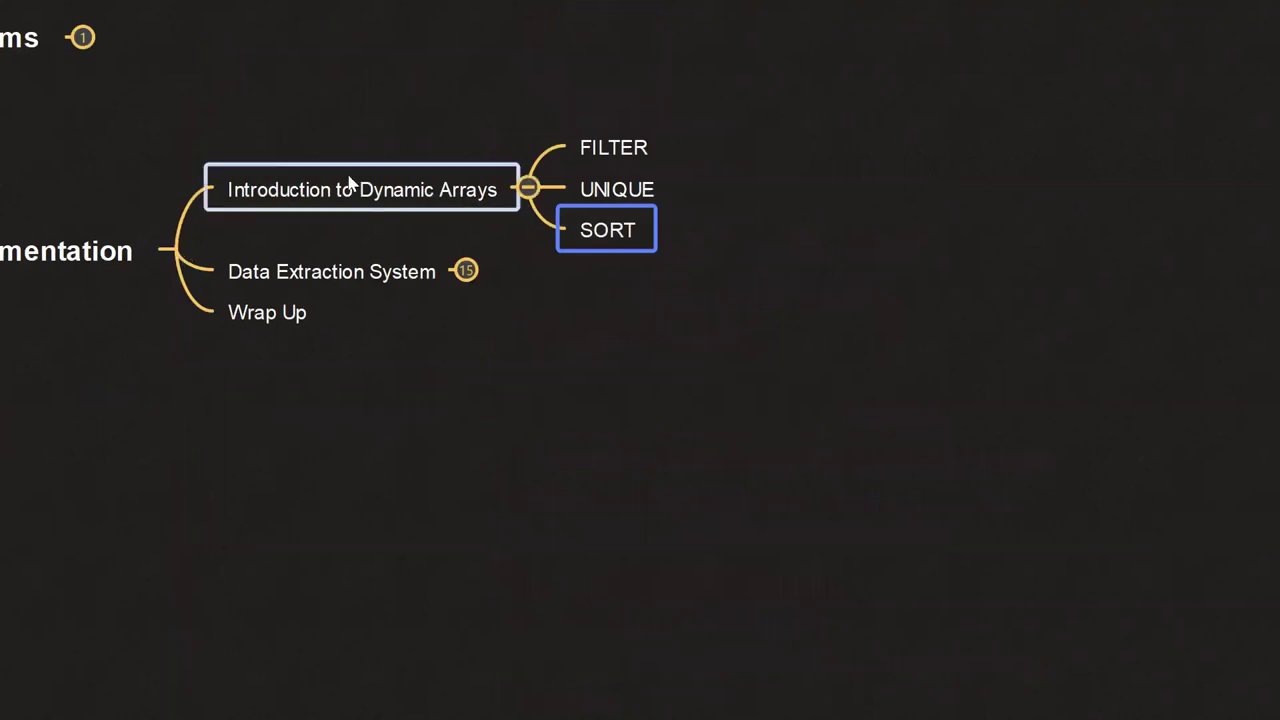
scroll(416, 352, "left", 5)
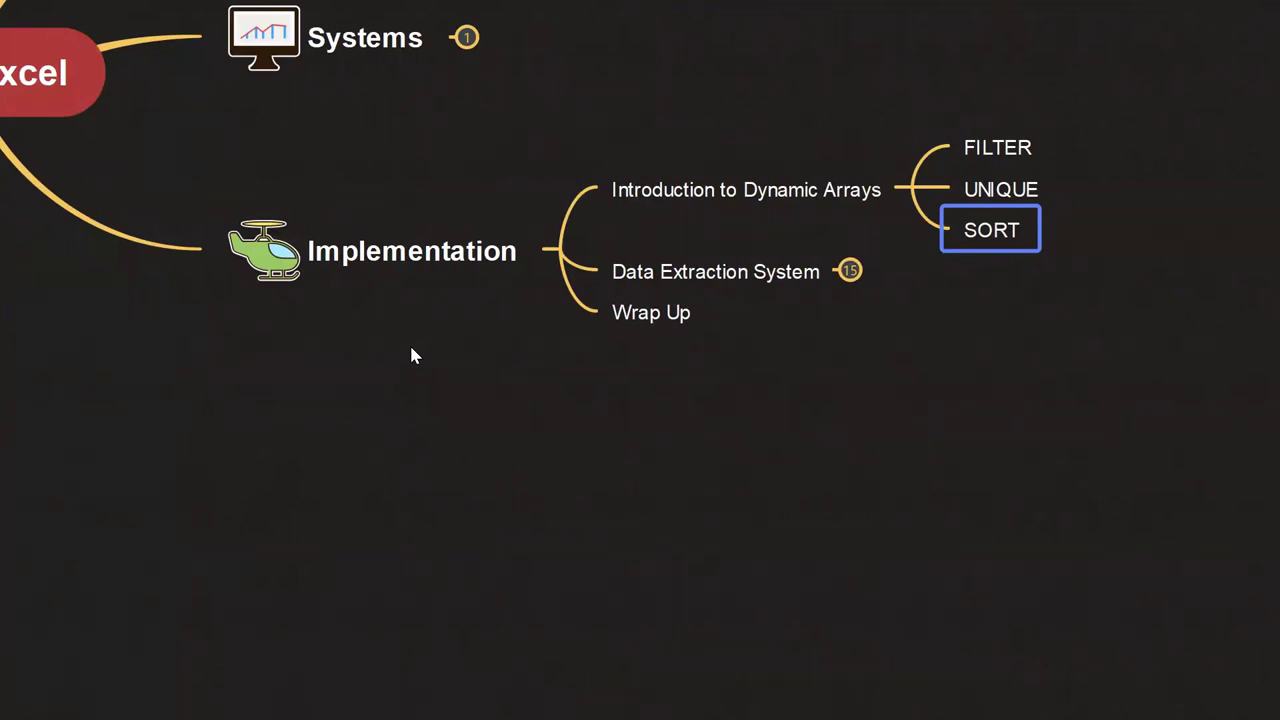
key("alt+Tab")
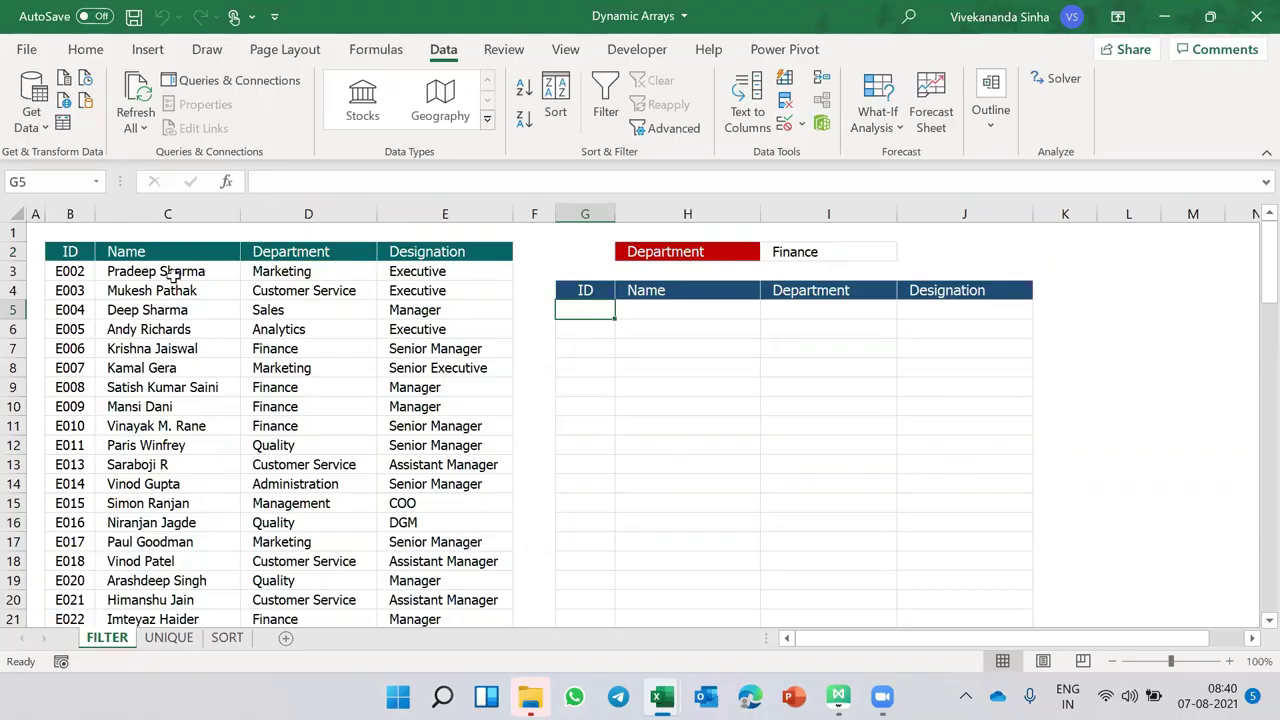
left_click_drag(70, 252, 445, 282)
left_click_drag(585, 309, 989, 504)
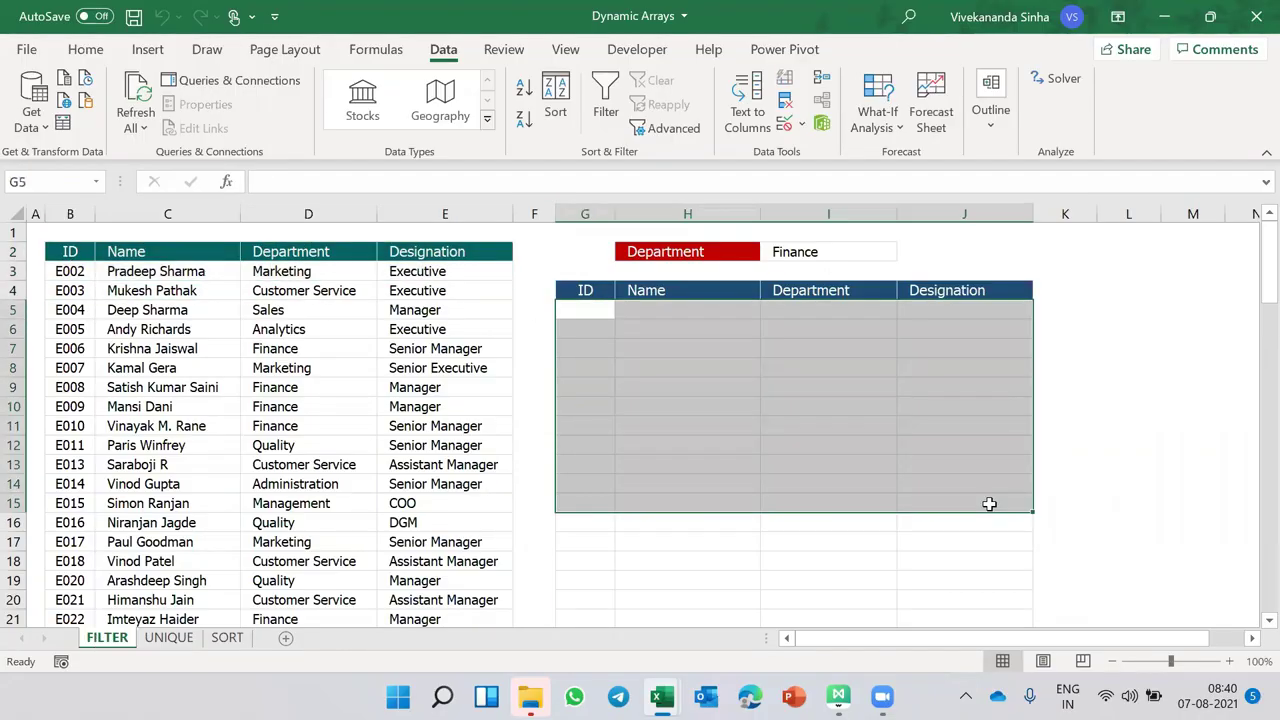
left_click_drag(586, 315, 994, 539)
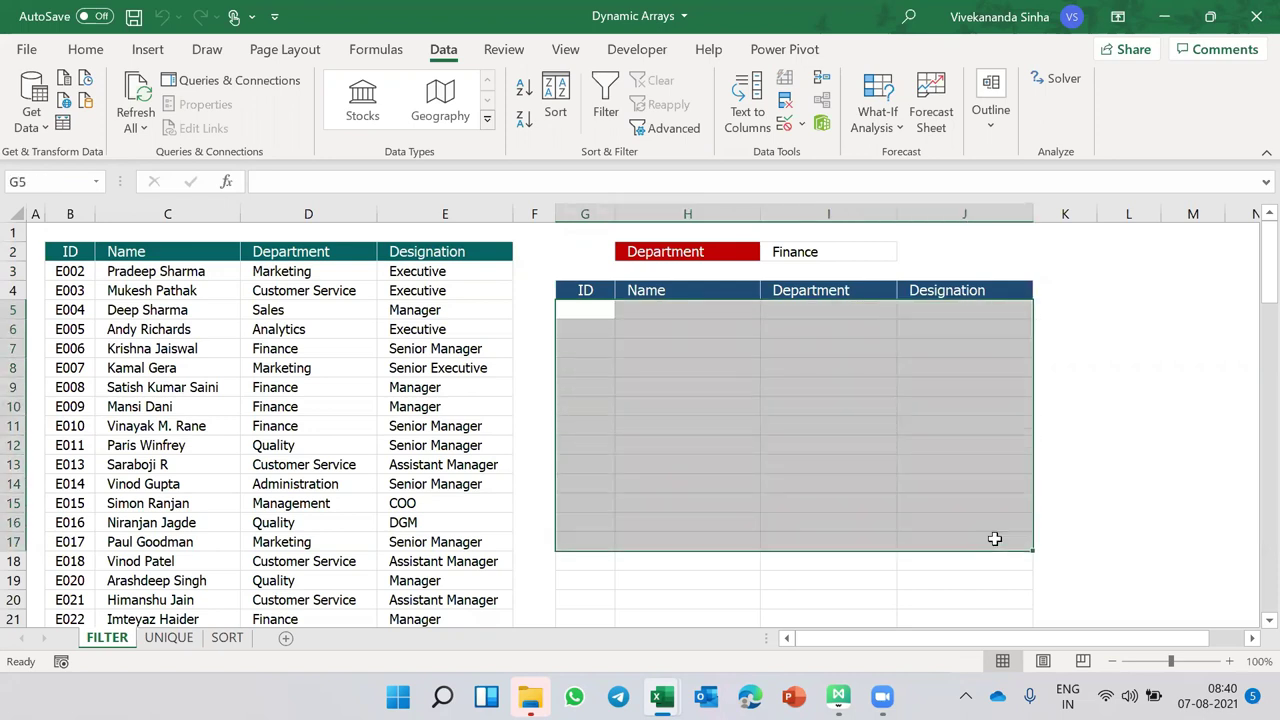
left_click(797, 252)
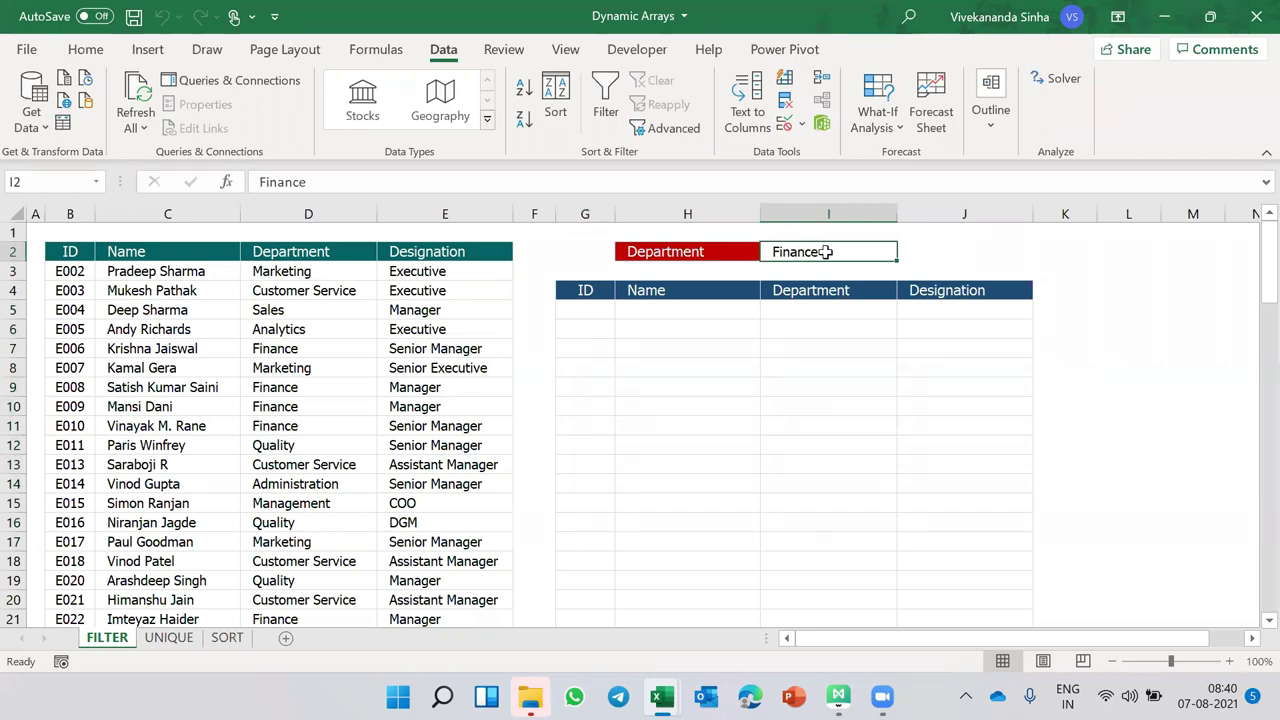
left_click(598, 308)
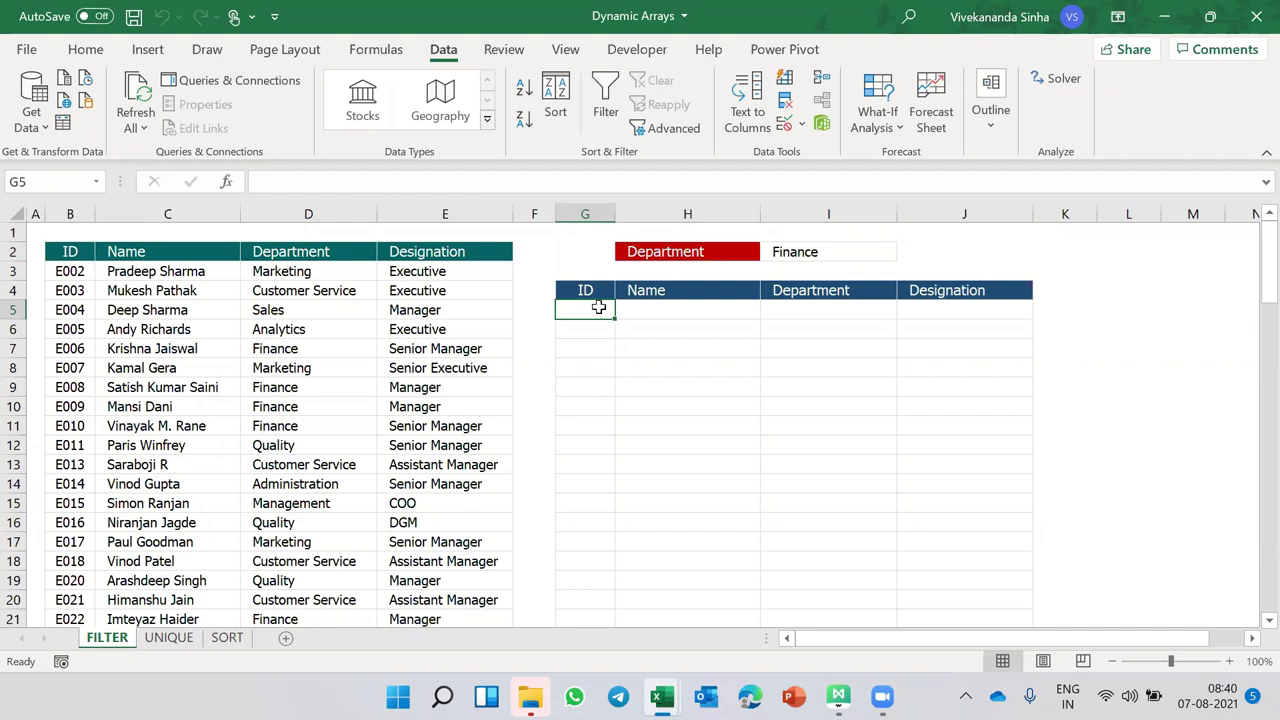
- Start a FILTER formula in G5 using the employee table B3:E94 as the array
type("=")
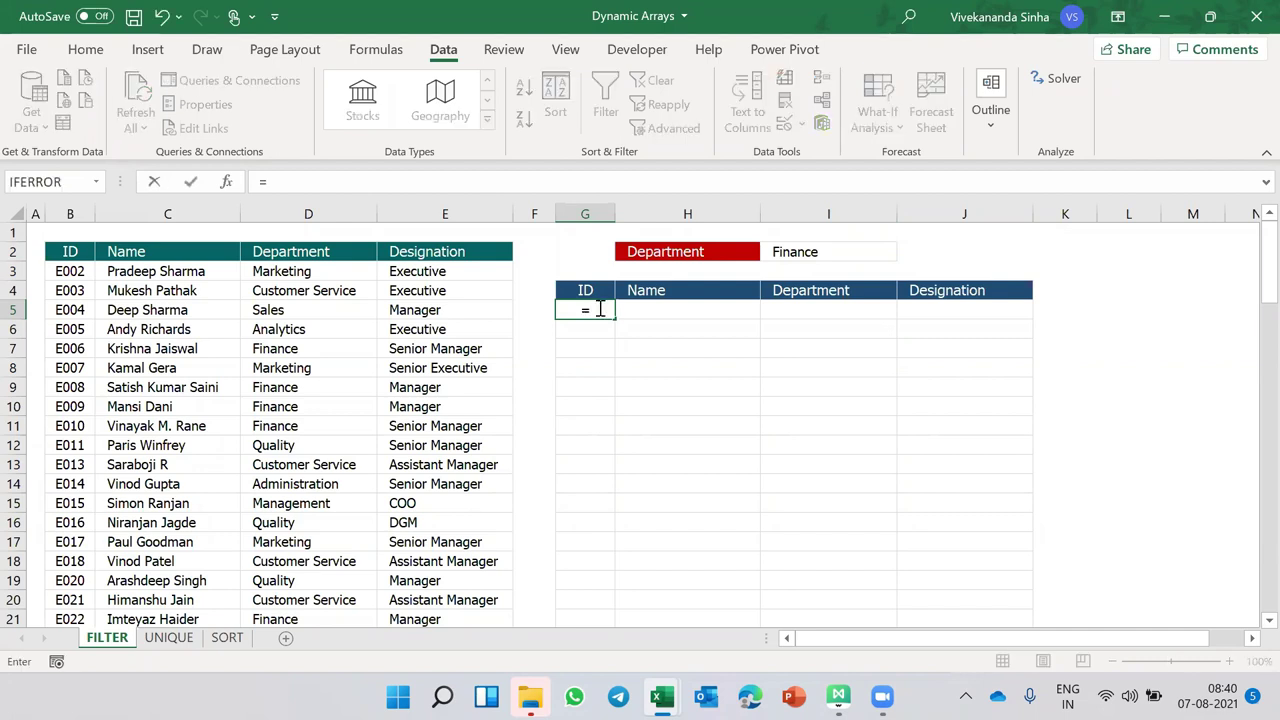
type("fil")
key("Tab")
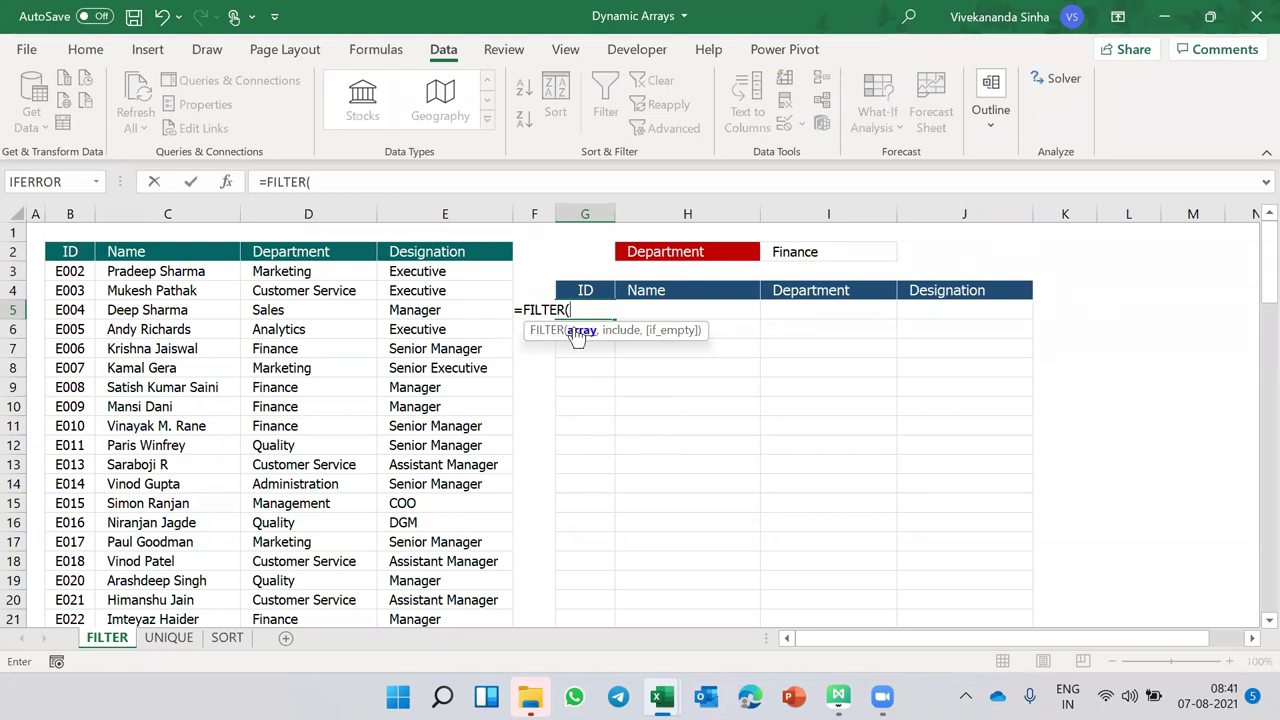
key("ctrl+shift+Right")
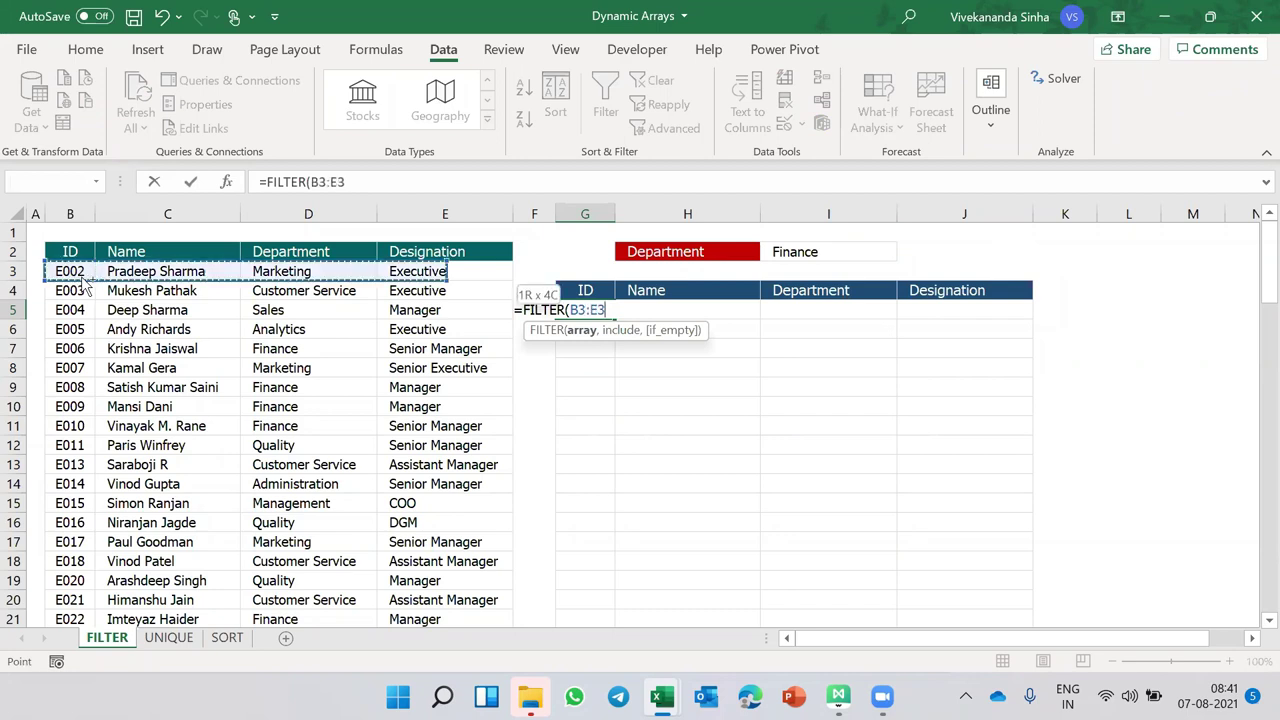
key("ctrl+shift+Down")
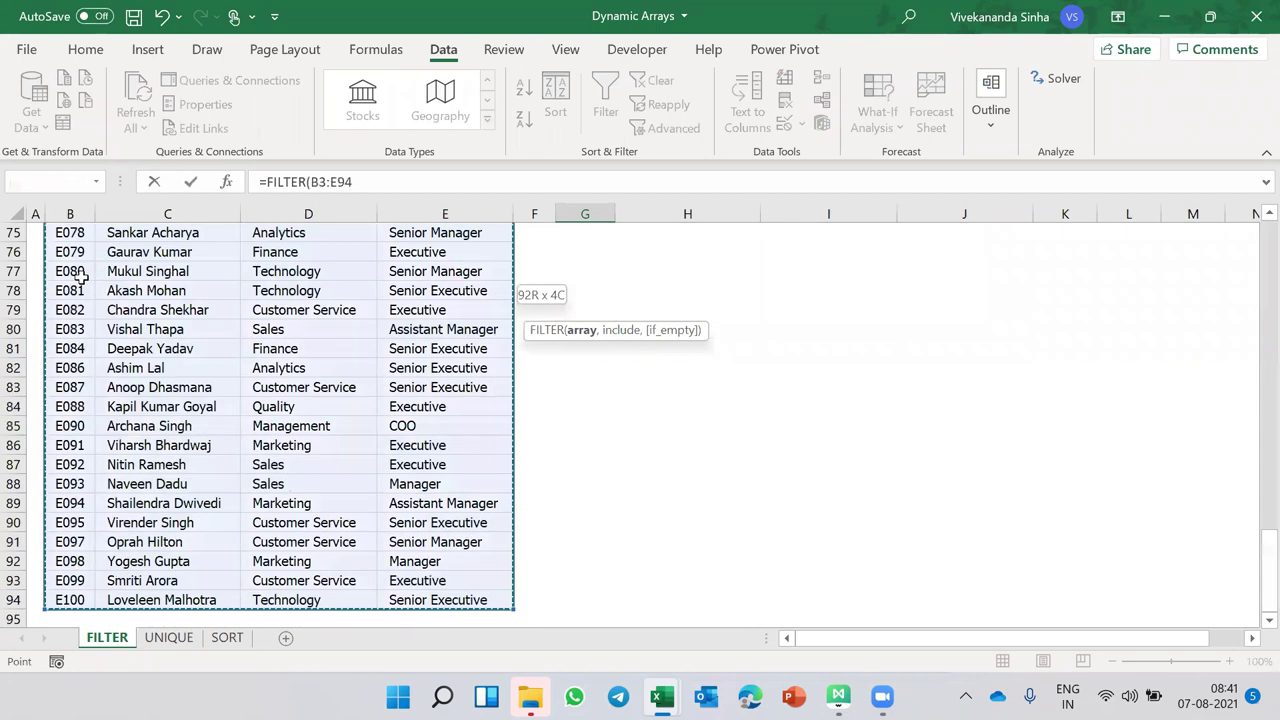
scroll(287, 297, "up", 20)
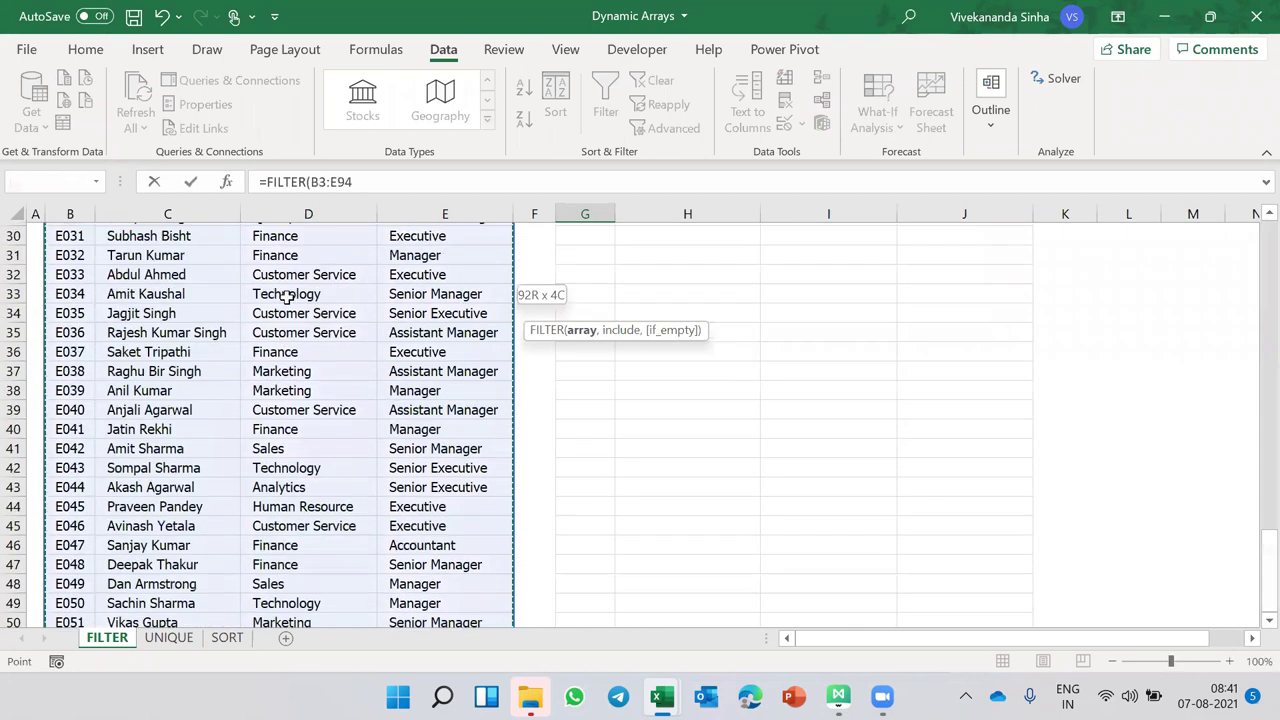
scroll(287, 297, "down", 1)
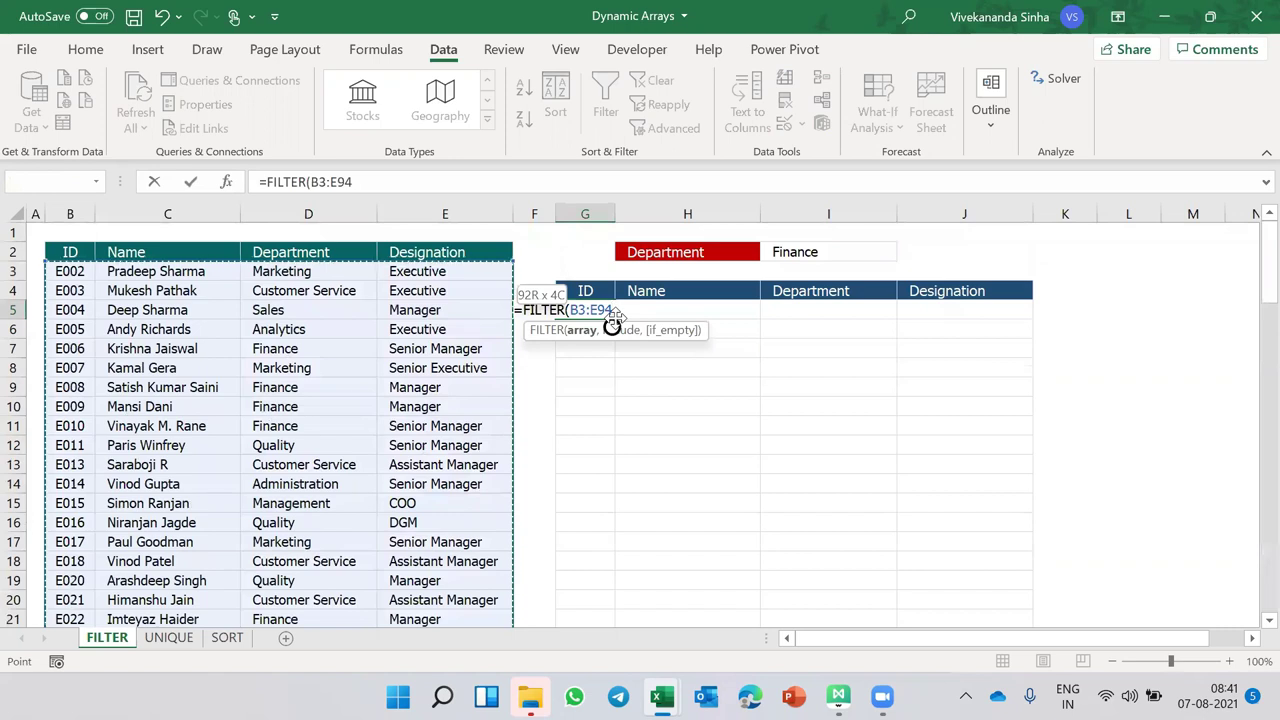
left_click(615, 311)
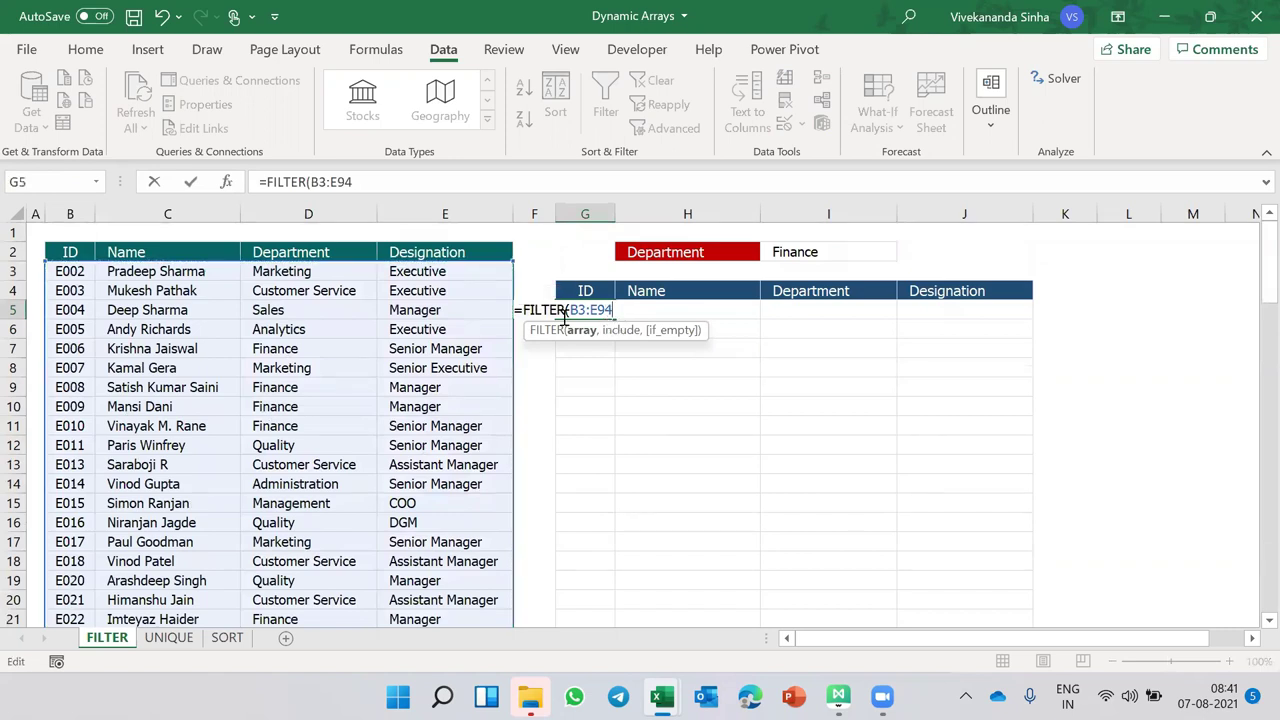
- Add the condition D3:D94=I2 so the formula returns only Finance employees
type(",")
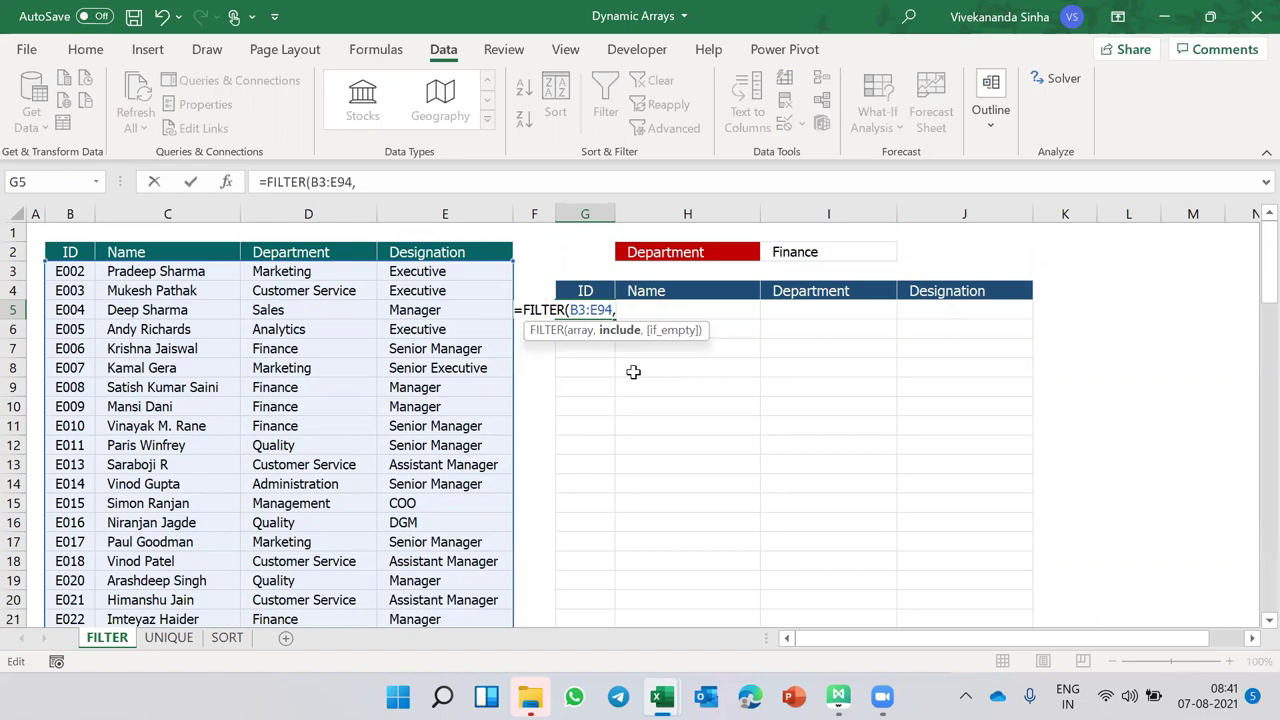
left_click(339, 271)
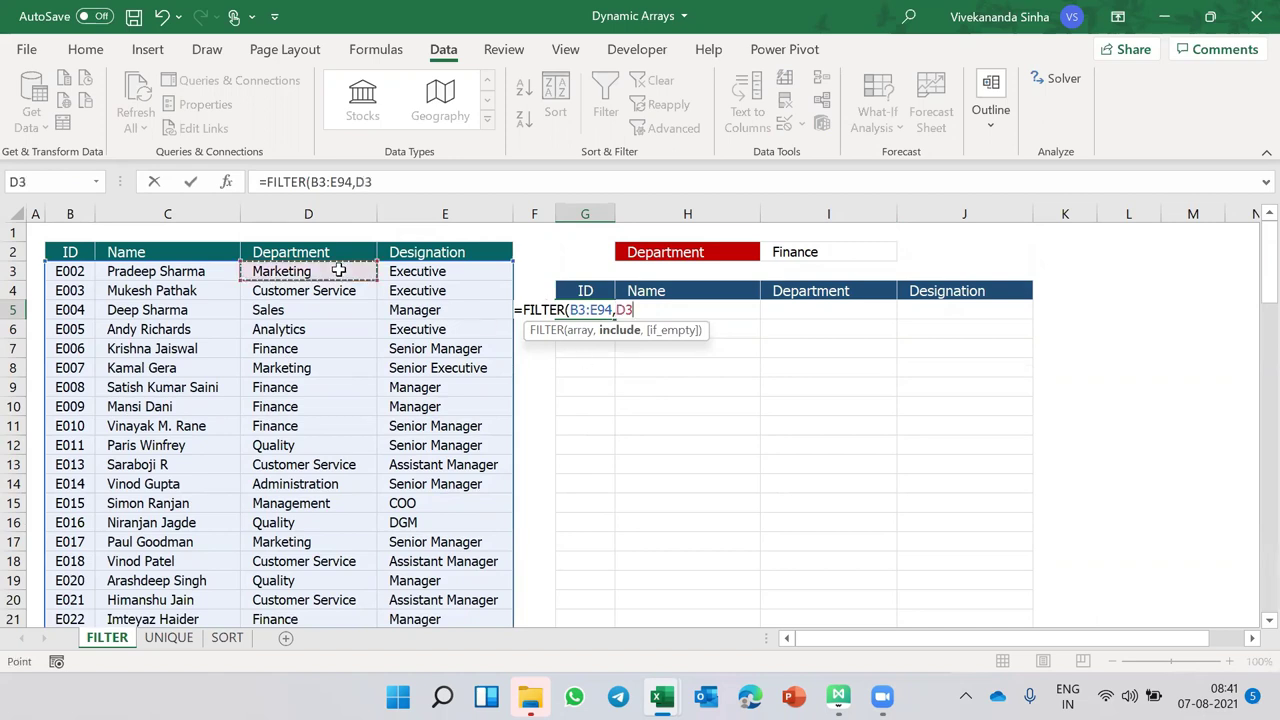
key("ctrl+shift+Down")
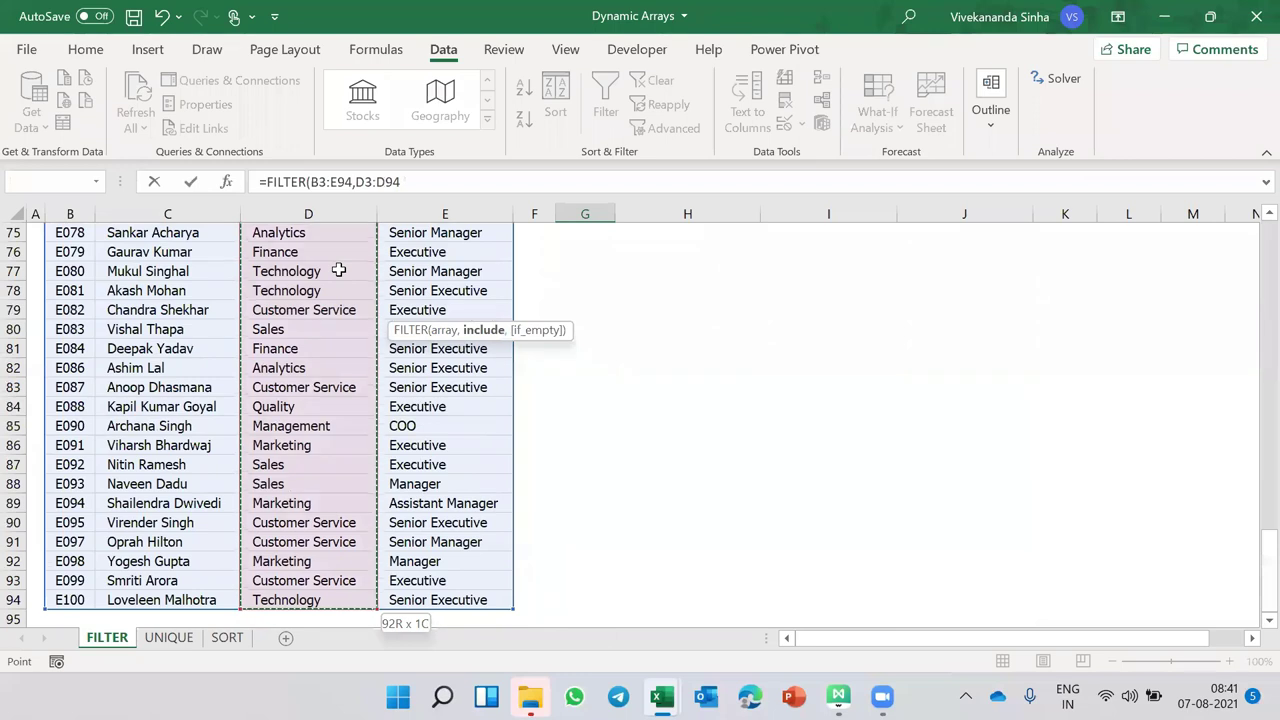
type("=")
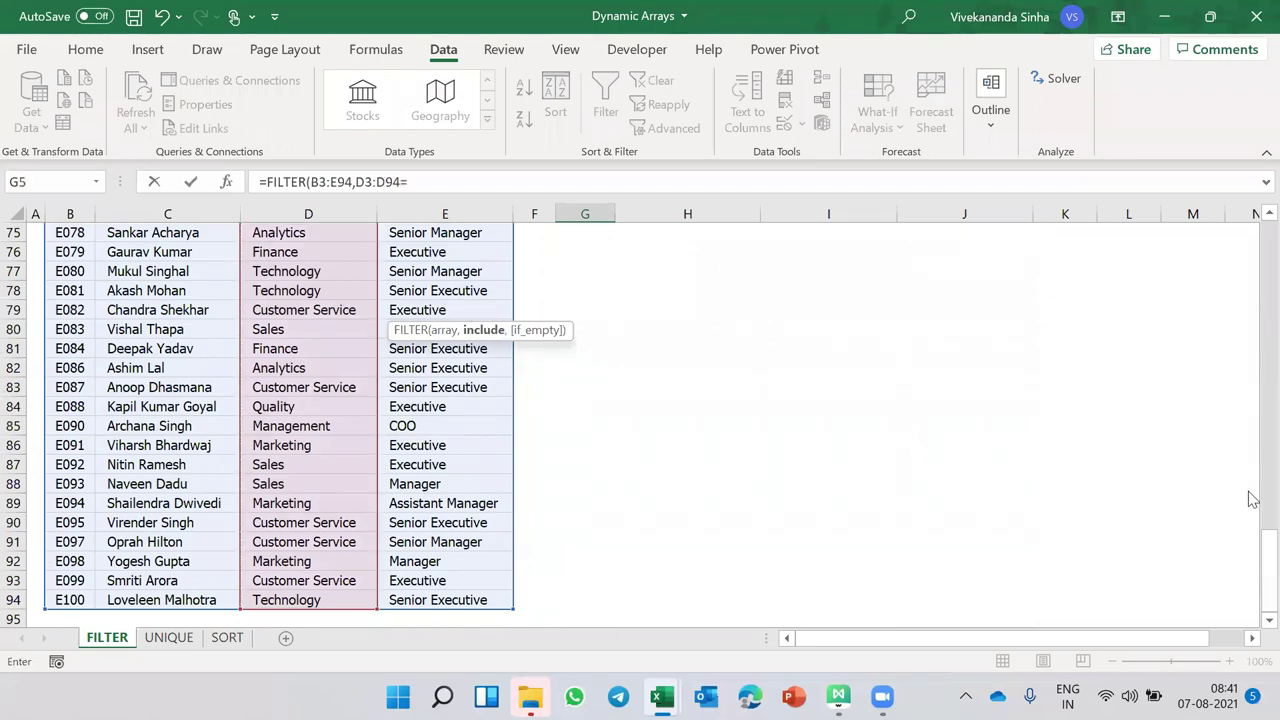
left_click_drag(1267, 560, 1267, 250)
left_click(856, 252)
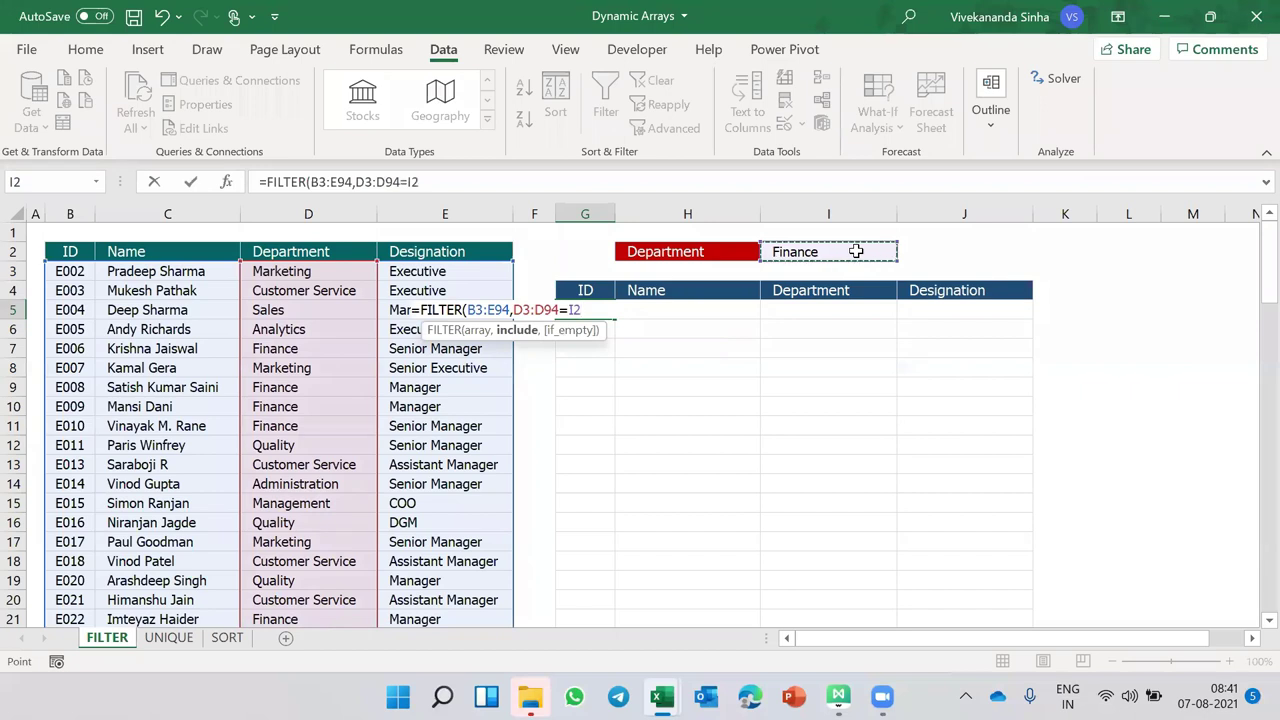
type(")")
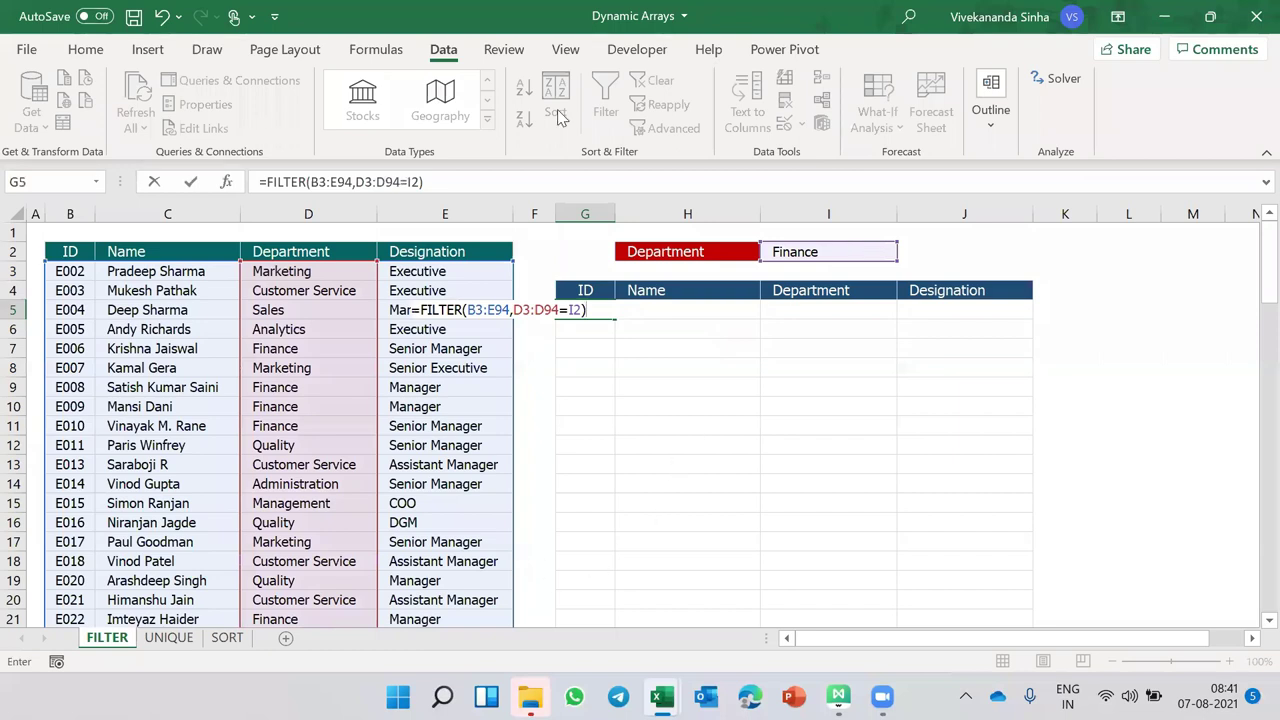
key("Return")
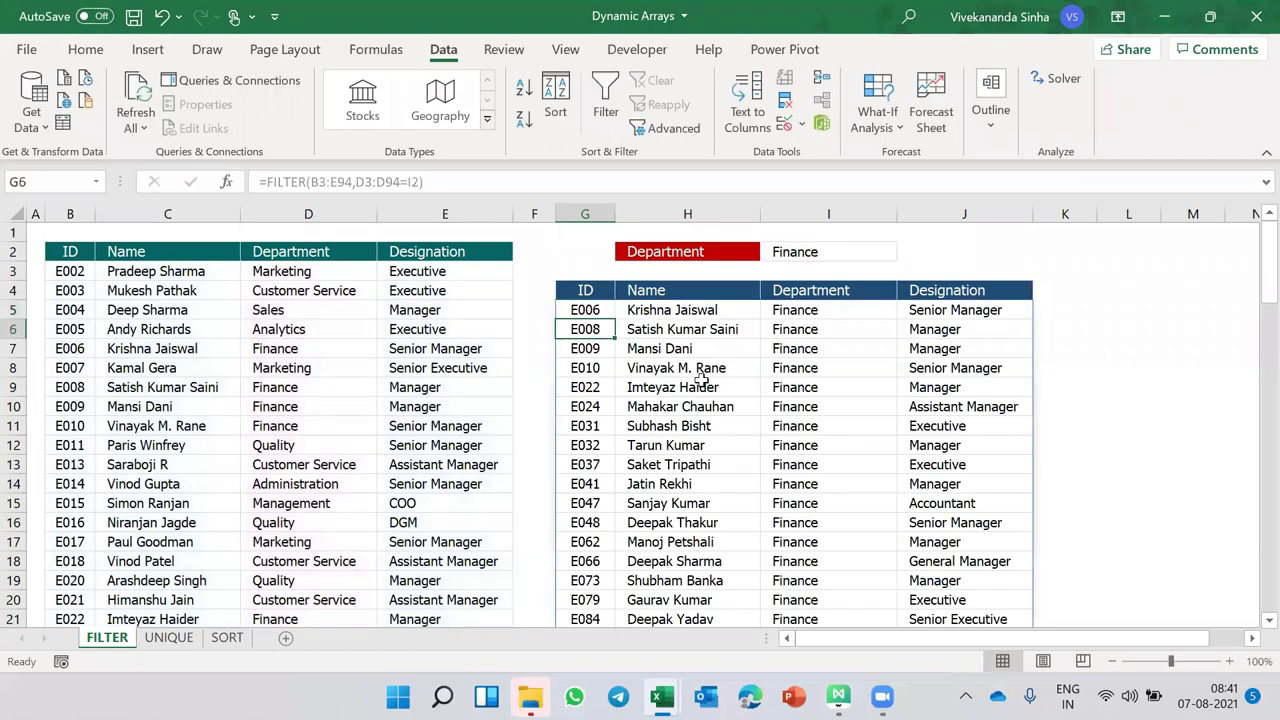
scroll(706, 412, "down", 6)
scroll(700, 410, "up", 5)
scroll(700, 410, "up", 1)
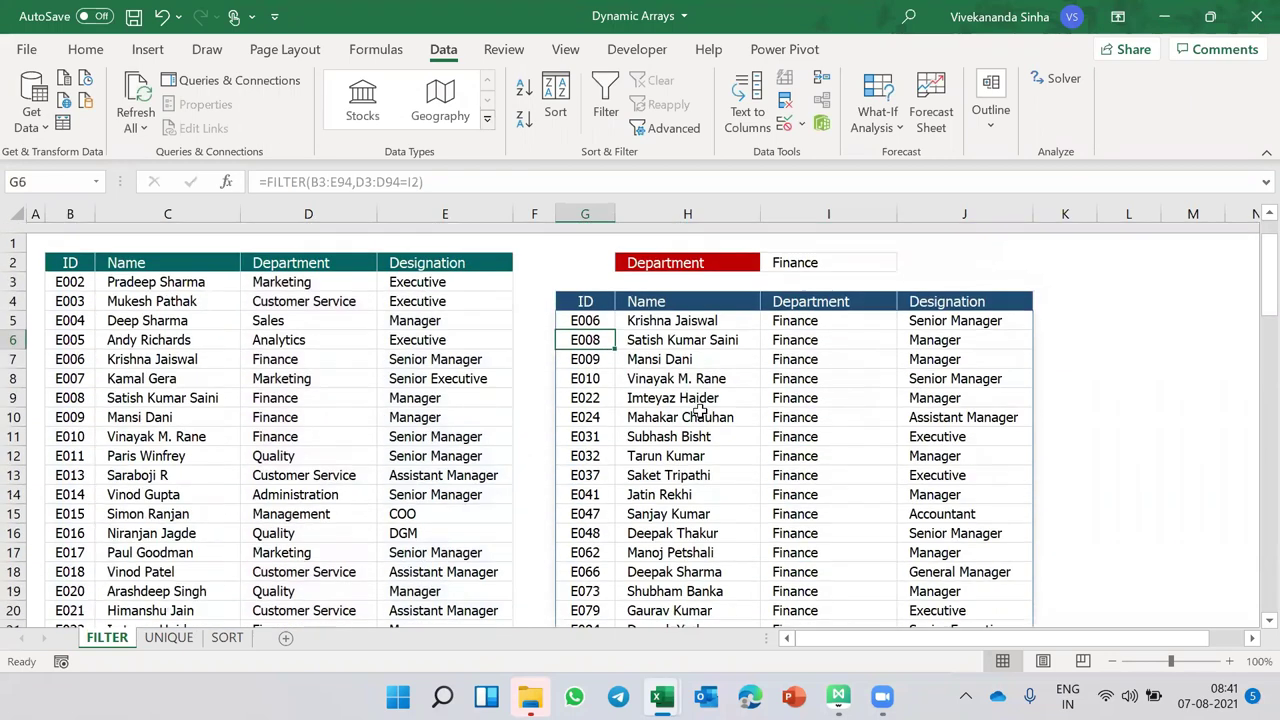
left_click(816, 253)
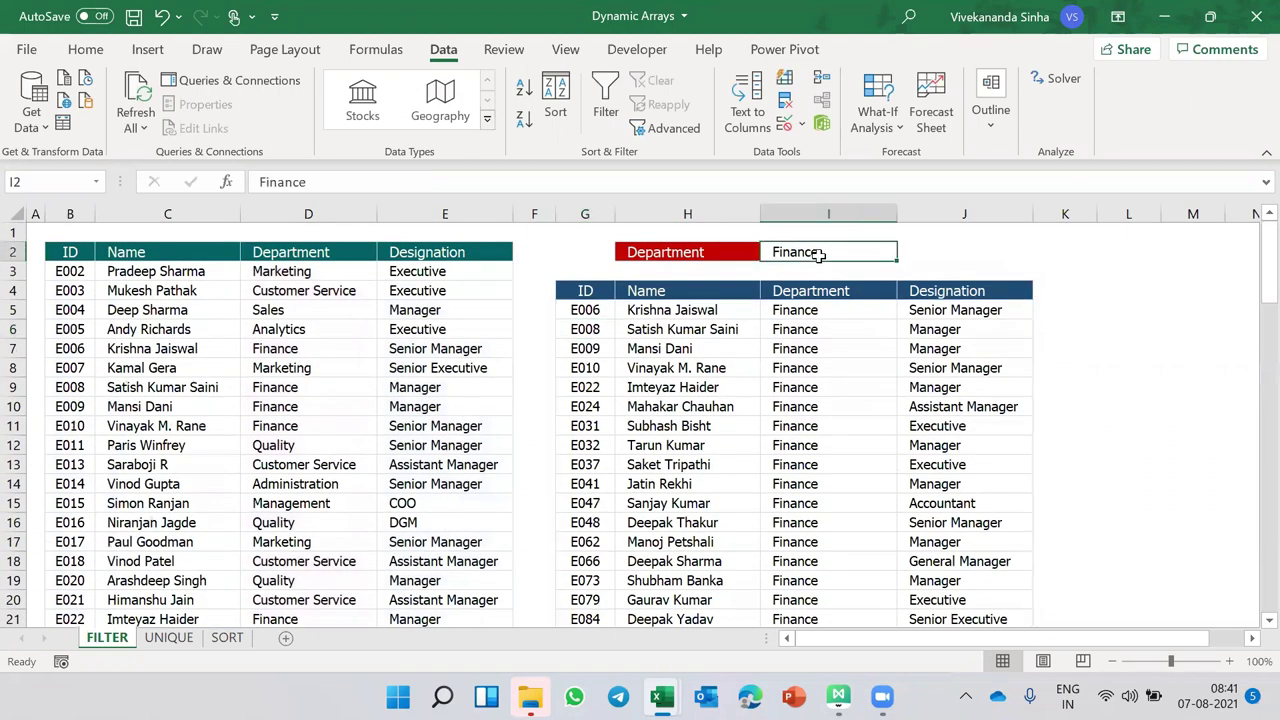
type("Sales")
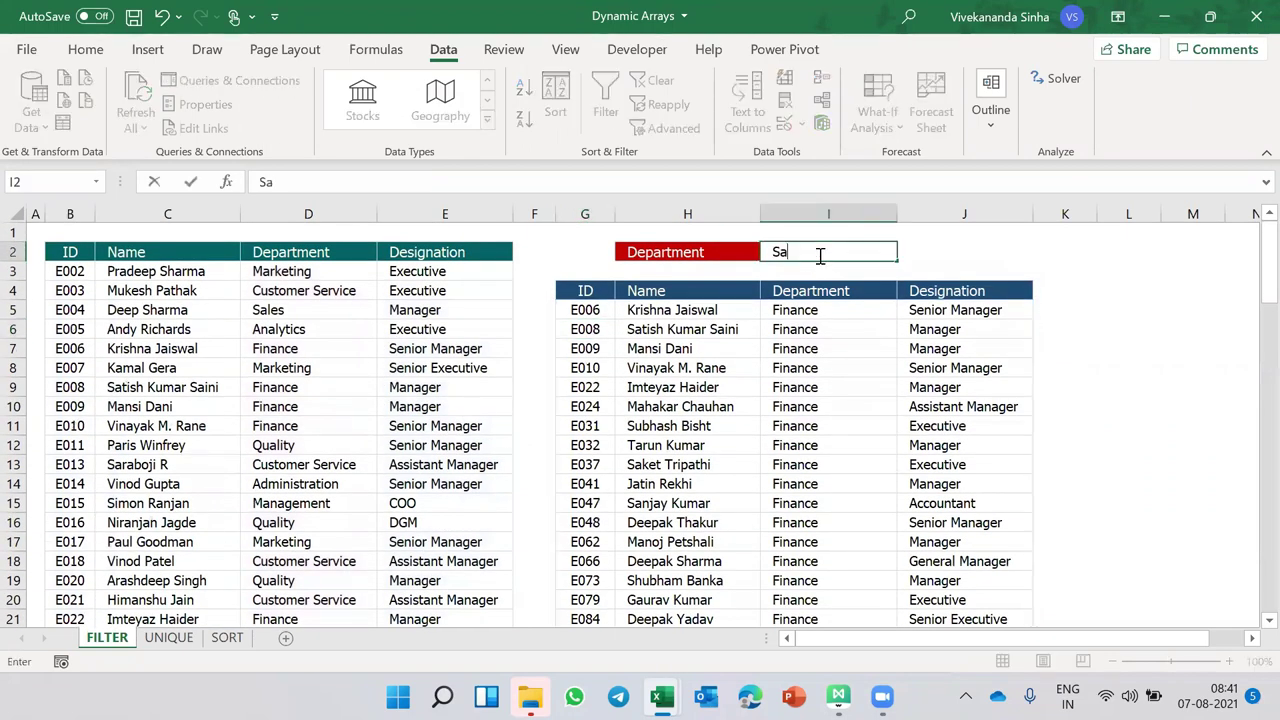
key("Return")
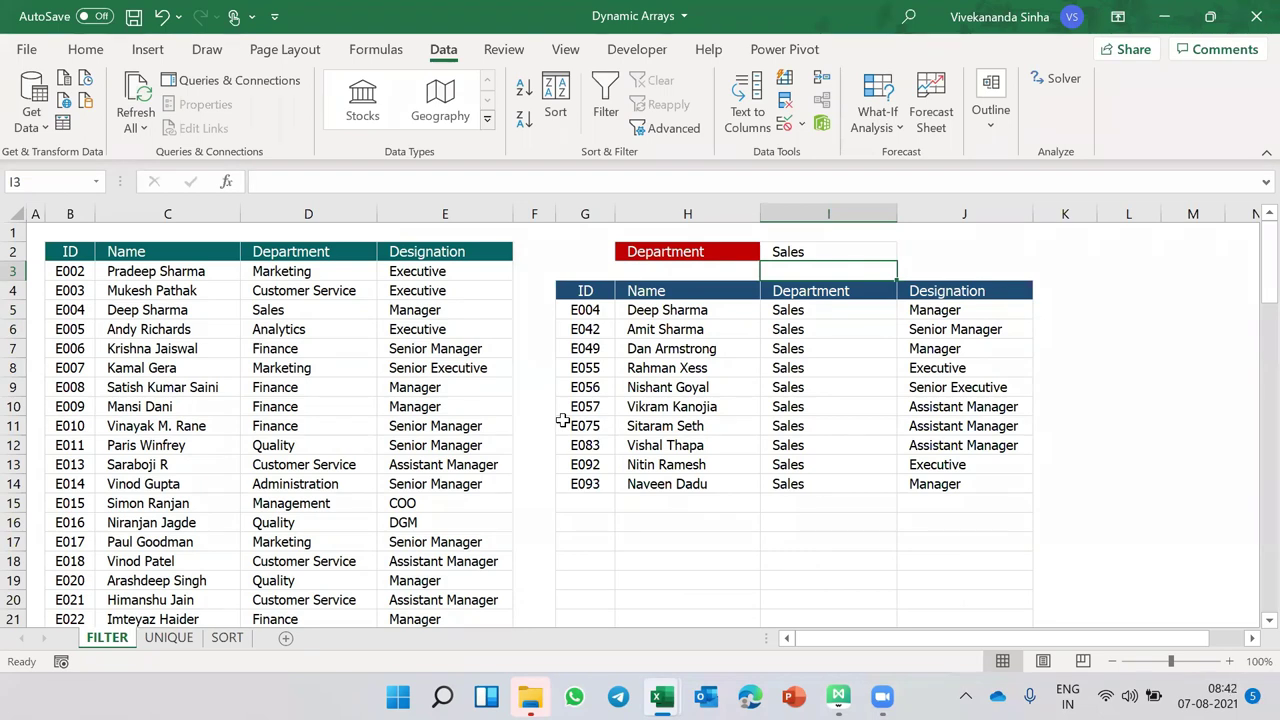
left_click(596, 310)
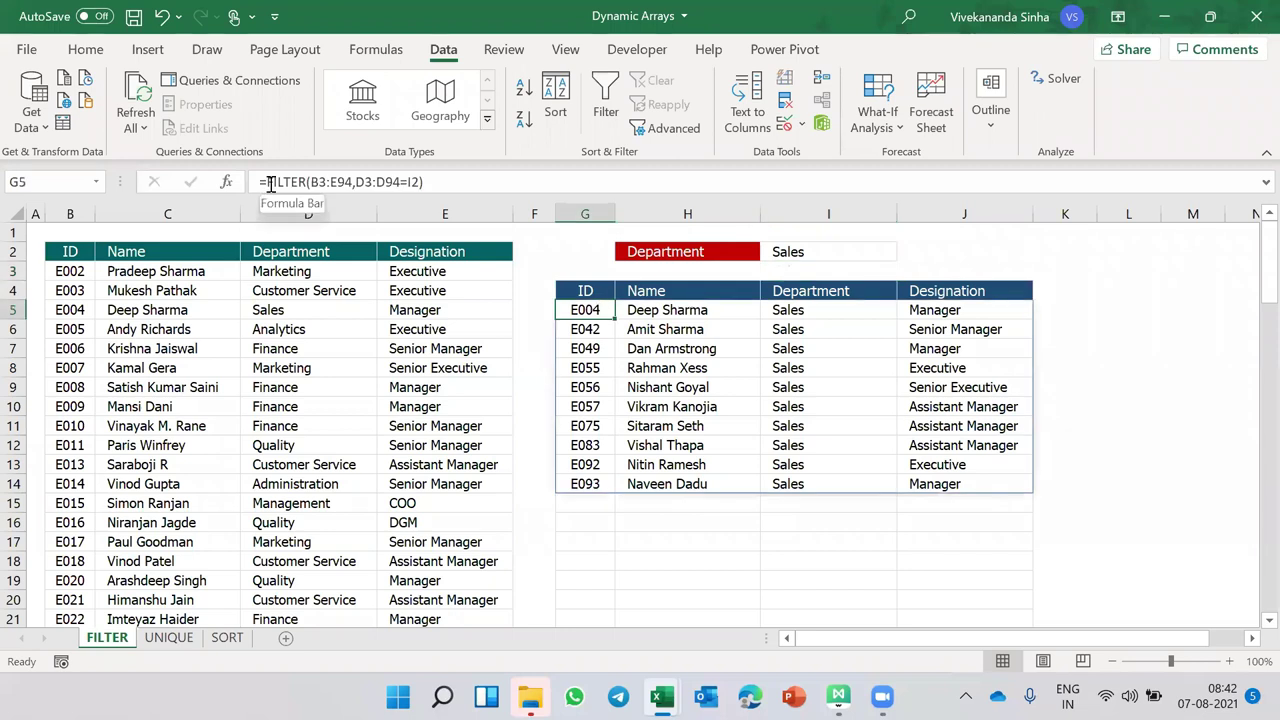
left_click(592, 329)
key("Down")
key("Down")
key("Down")
key("Down")
key("Down")
key("Down")
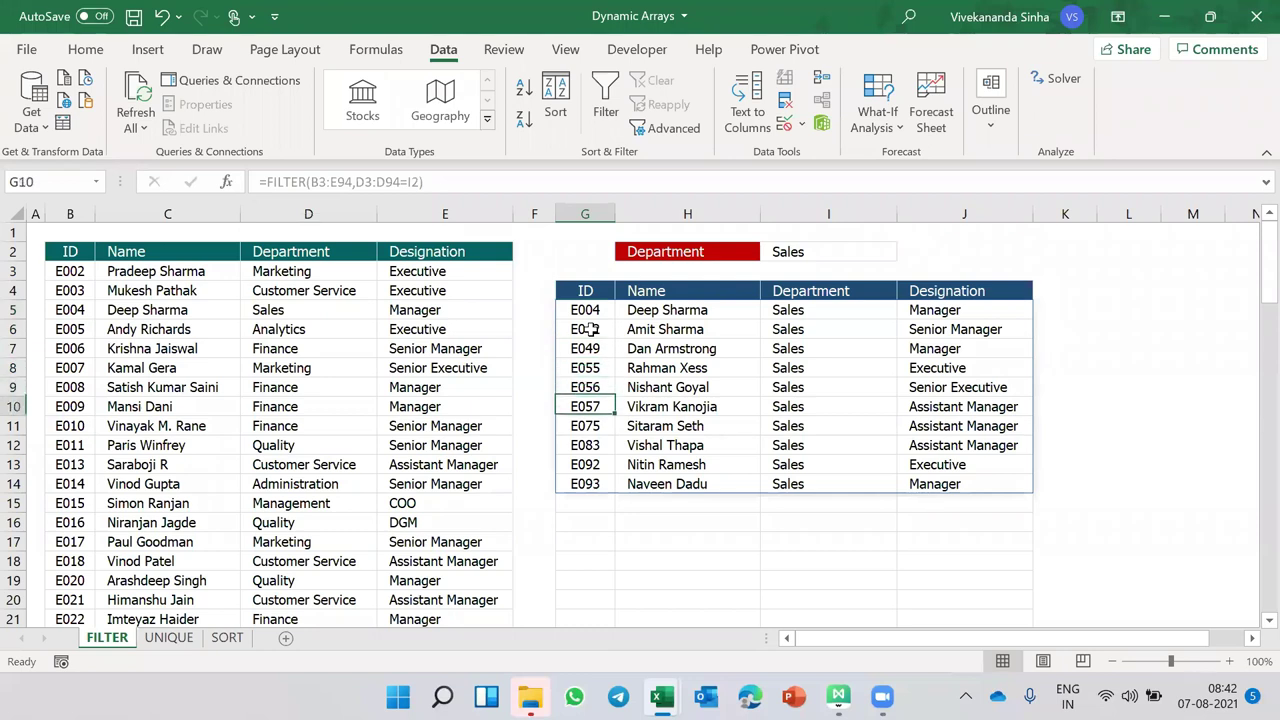
key("Up")
key("Up")
key("Up")
key("Up")
key("Up")
key("Up")
key("Up")
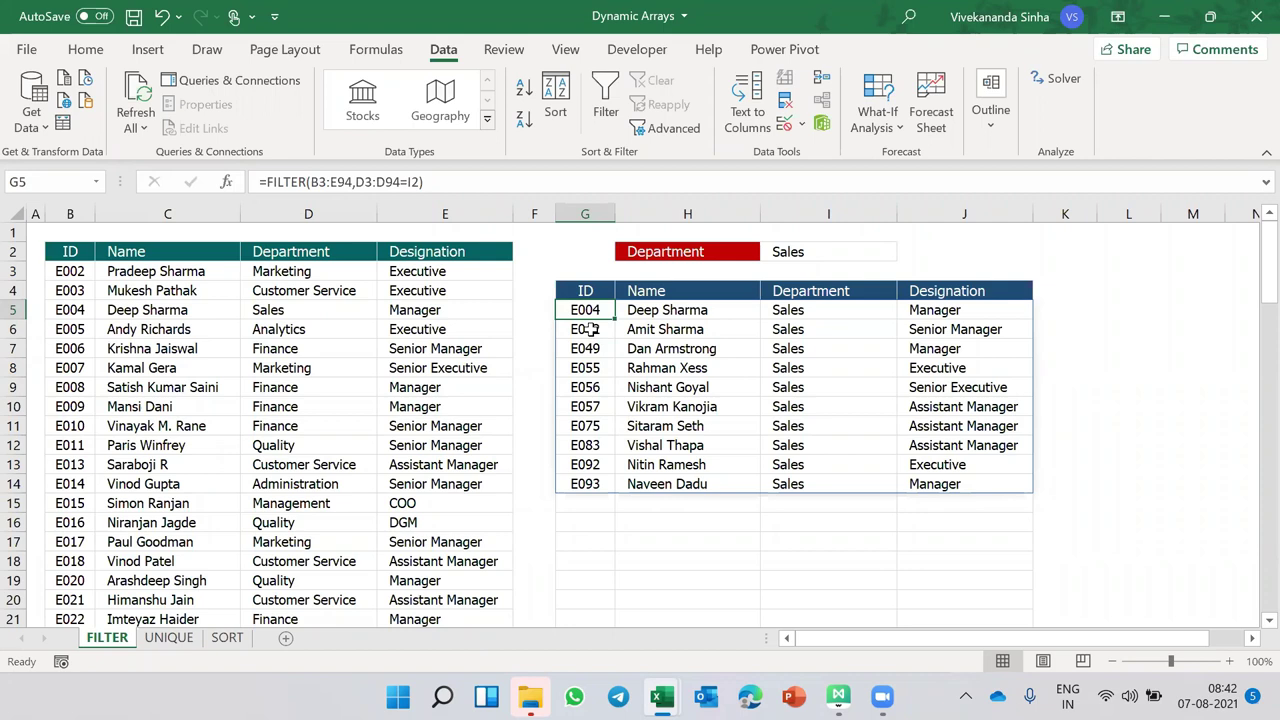
left_click(830, 252)
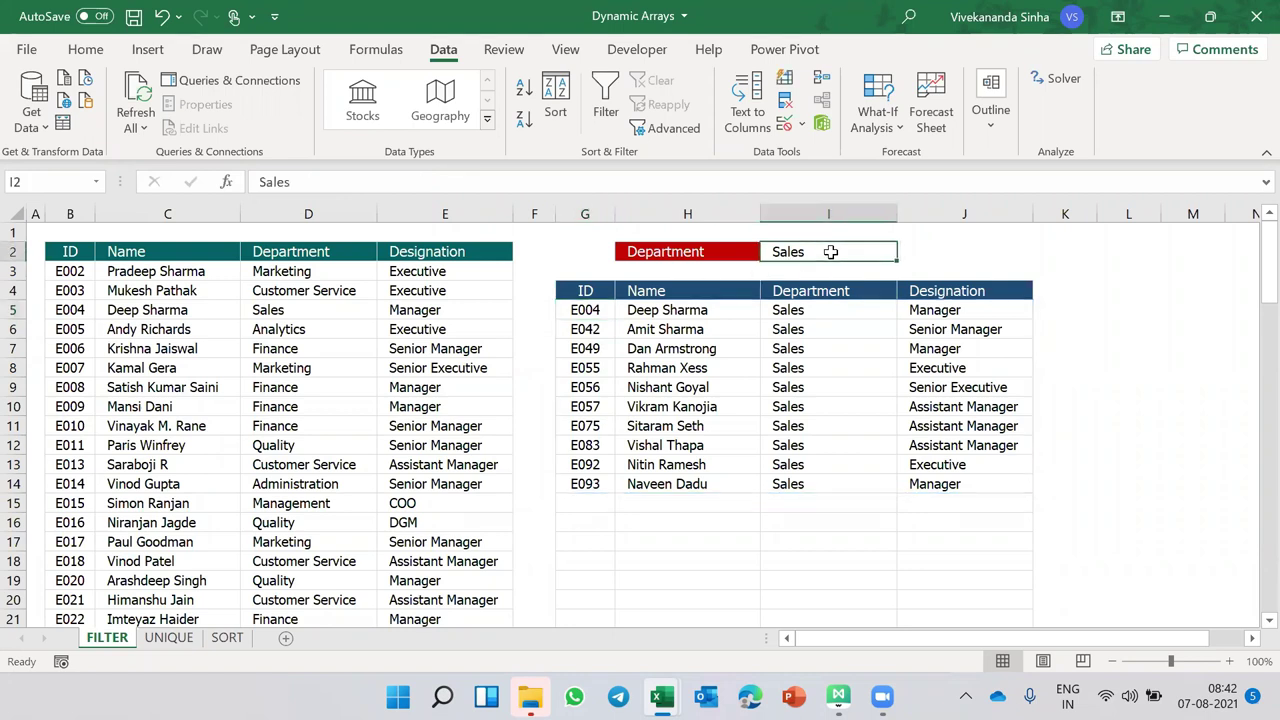
type("Quality")
key("Return")
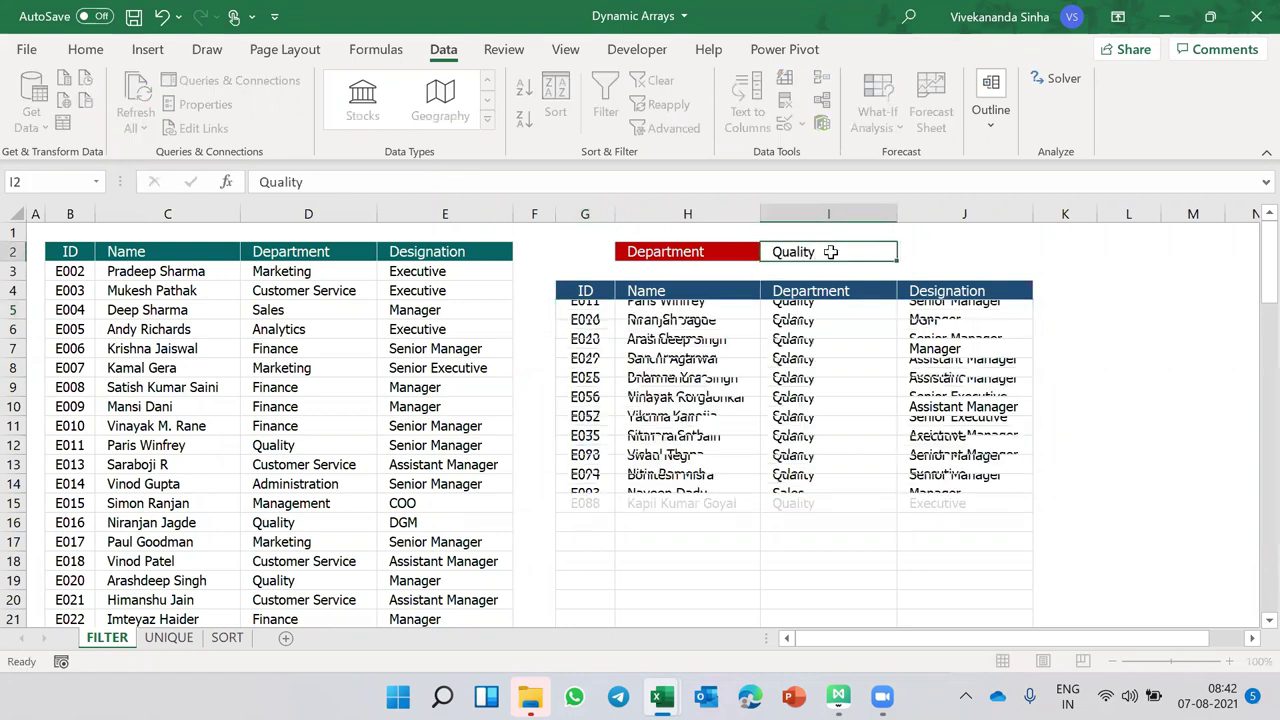
left_click(830, 252)
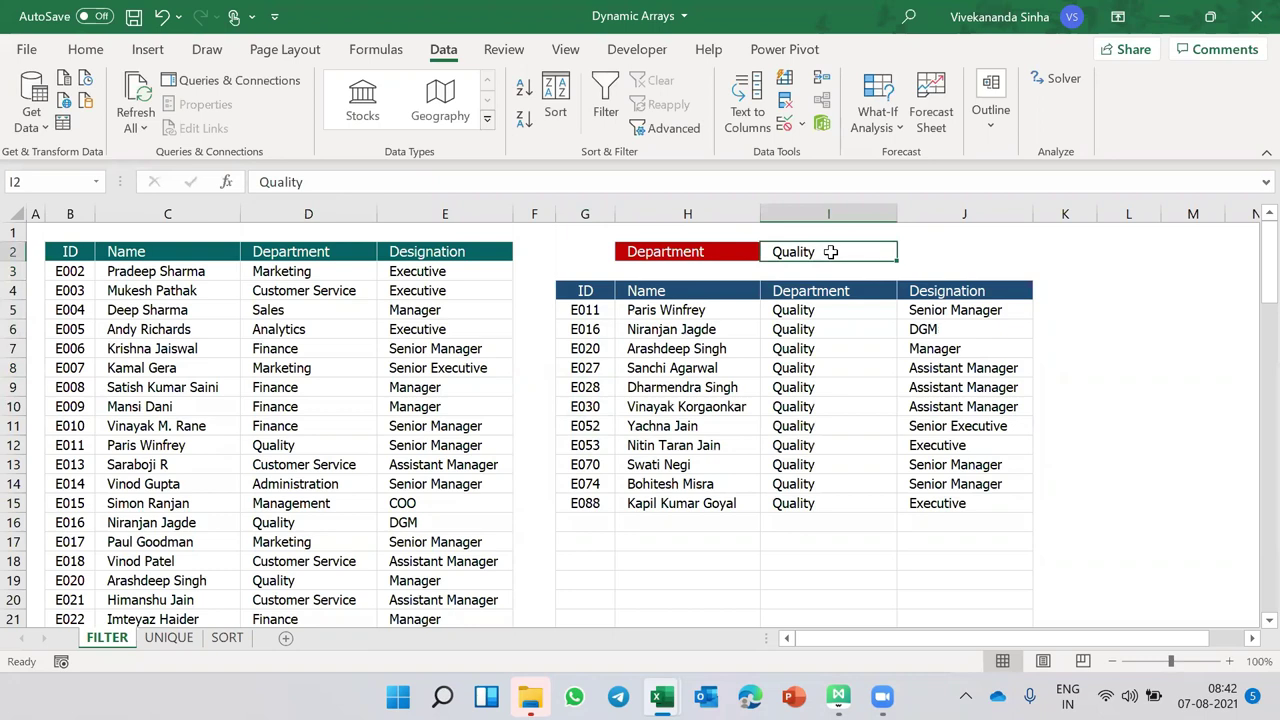
type("Finance")
key("Return")
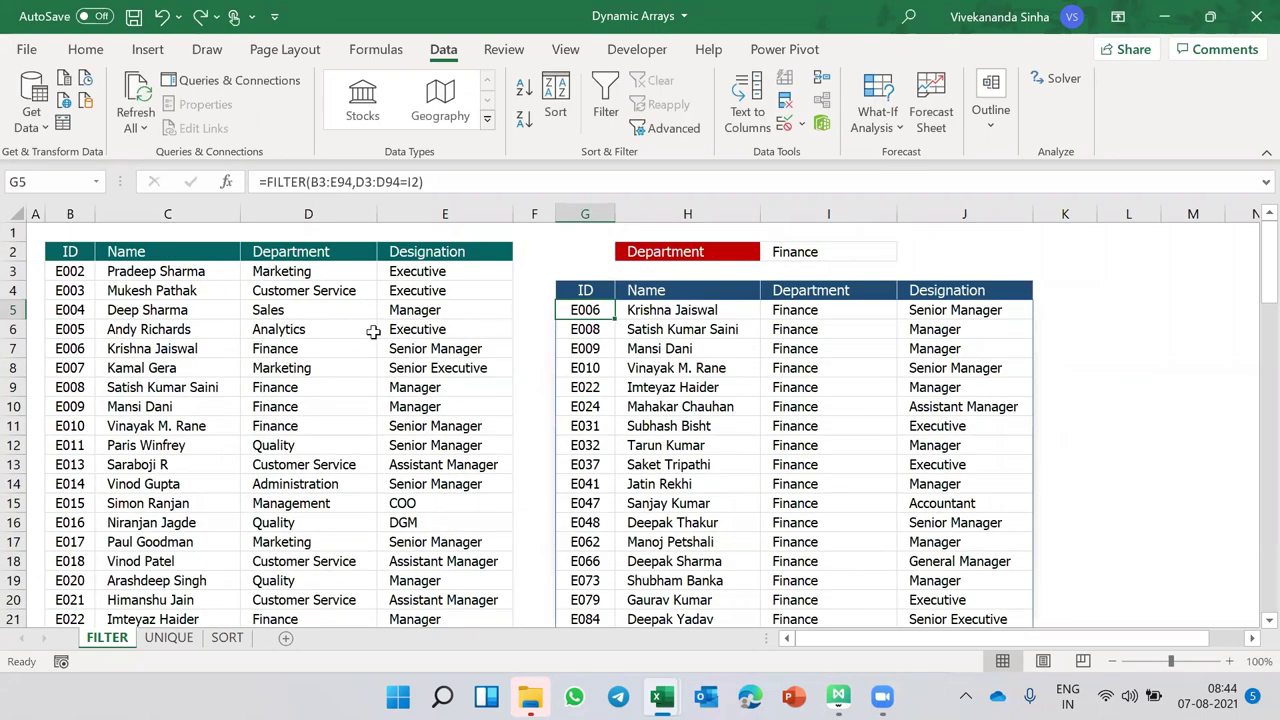
- On the UNIQUE sheet, enter =UNIQUE(D3:D94) in G3 to list the ten distinct departments
left_click(170, 638)
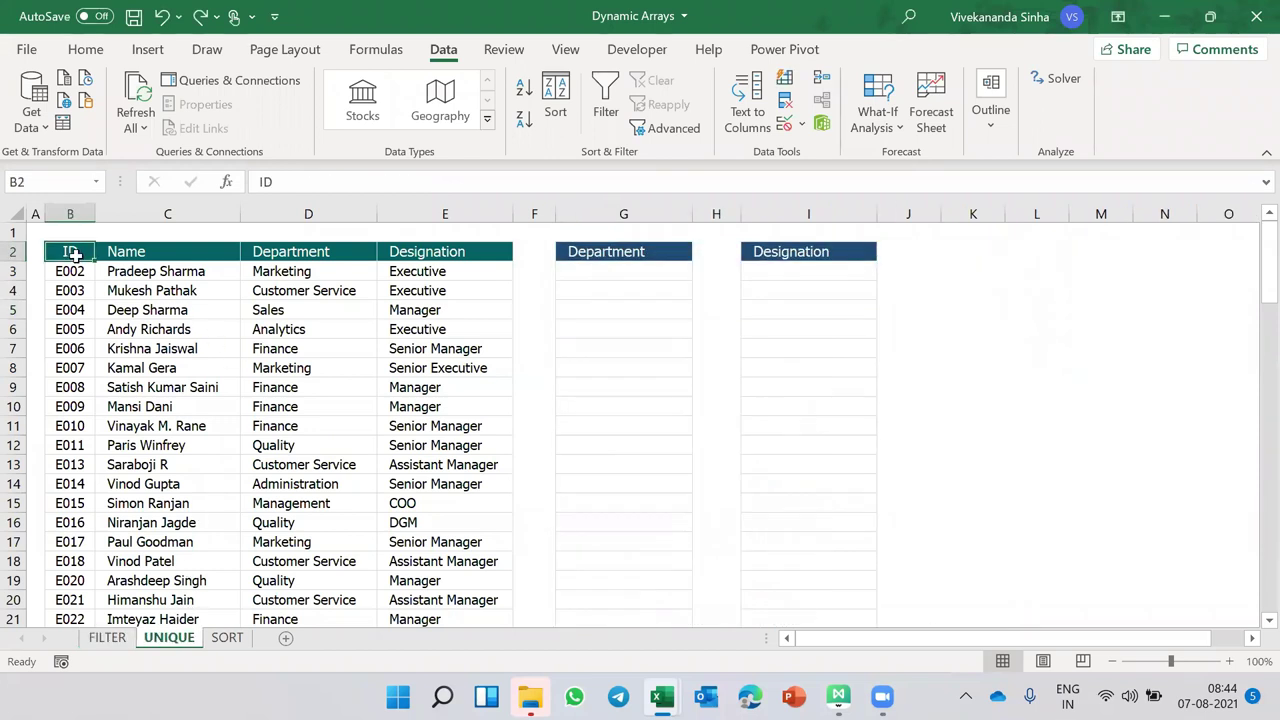
key("Right")
key("Right")
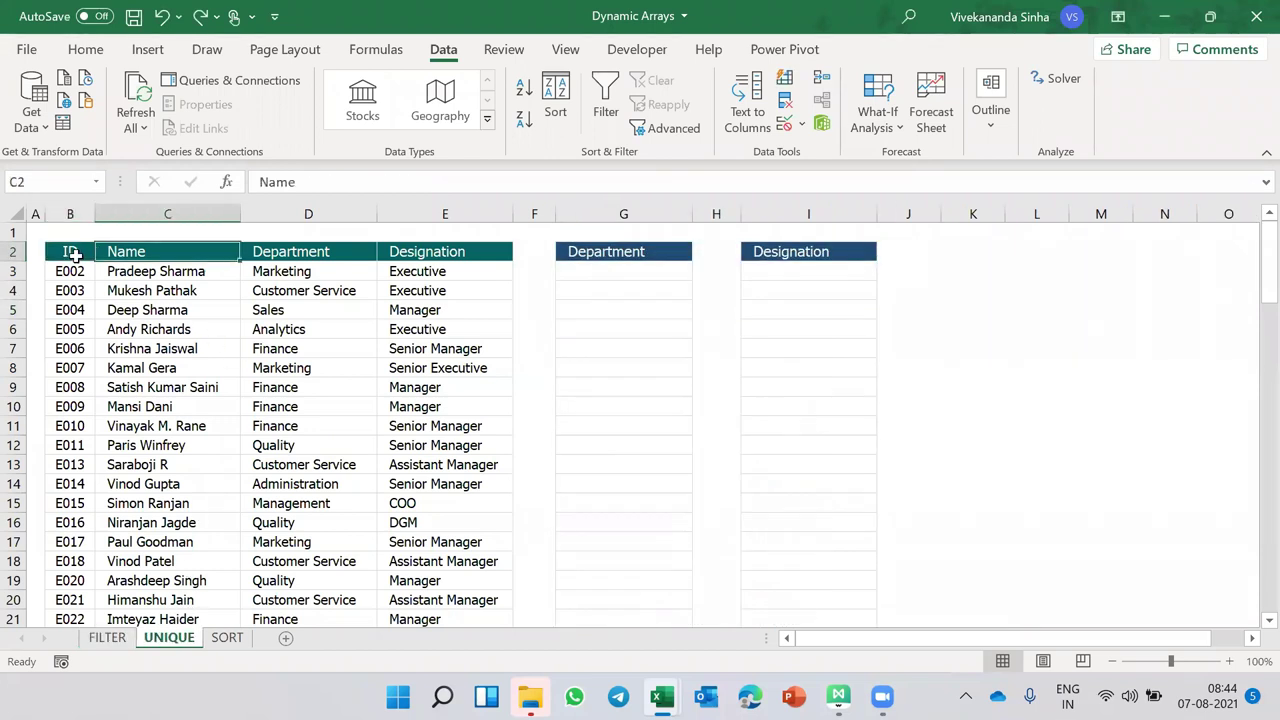
key("Right")
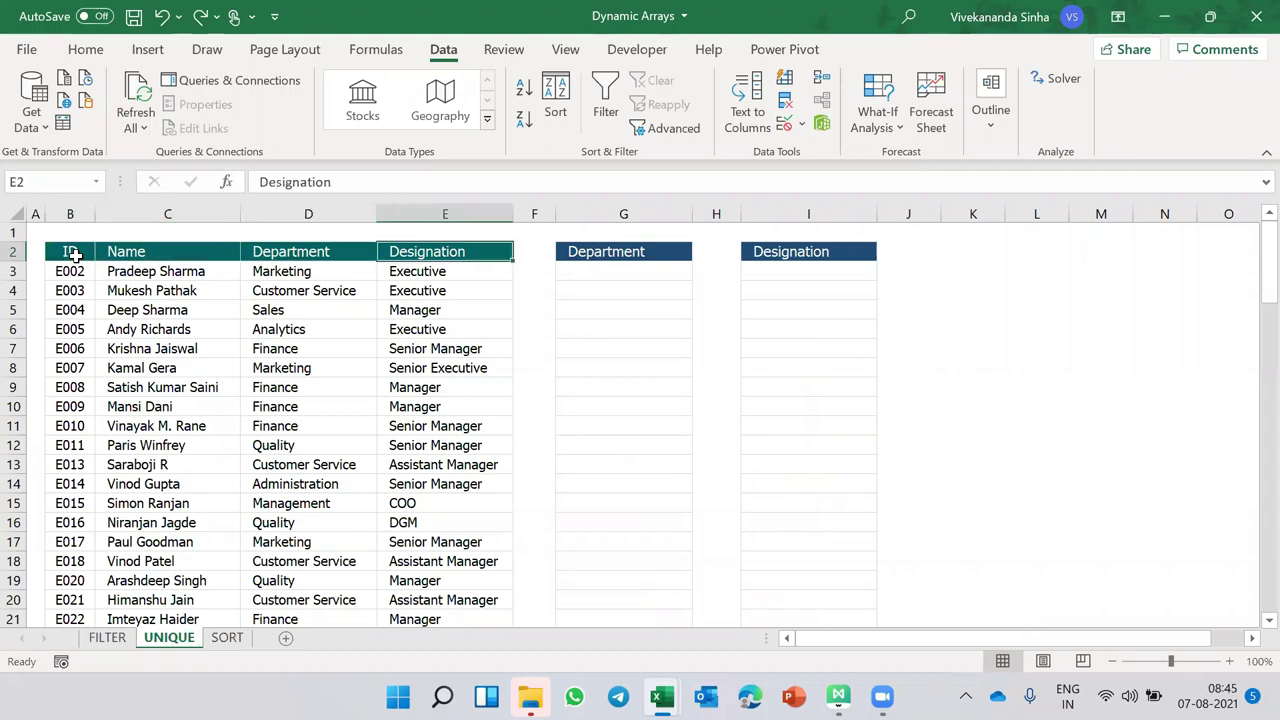
left_click(633, 268)
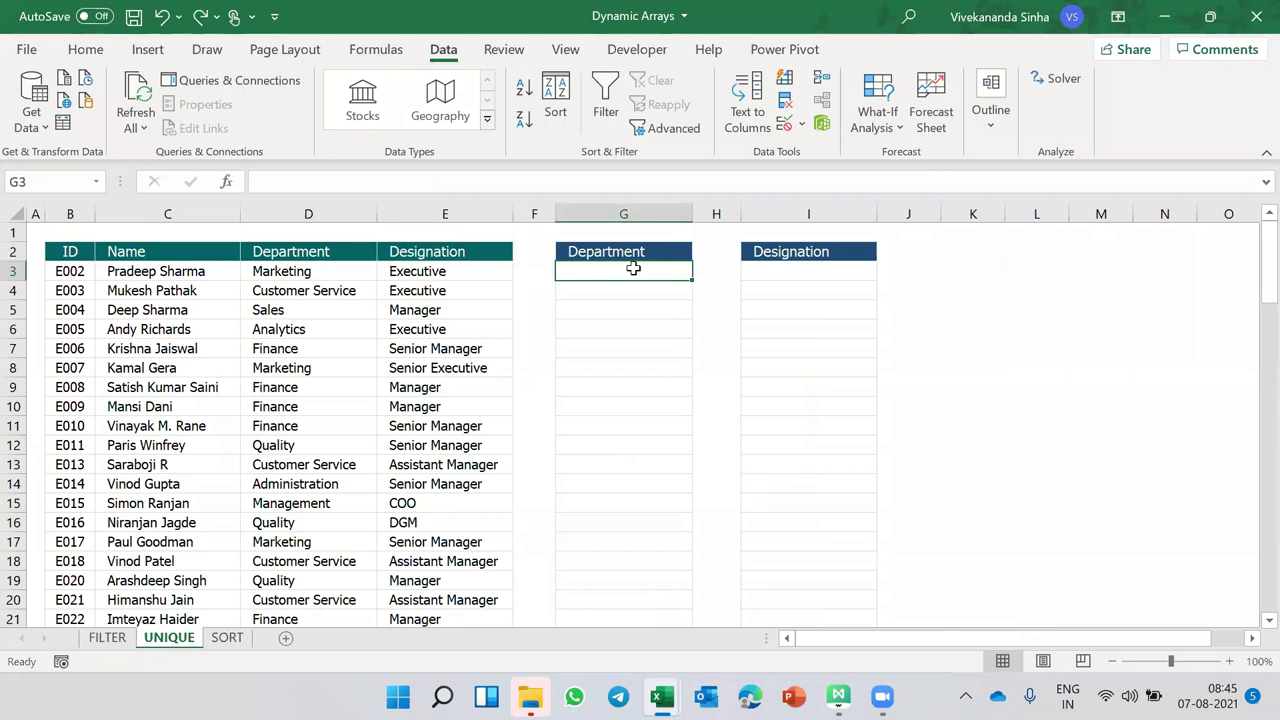
type("=UNIQUE(")
left_click(326, 270)
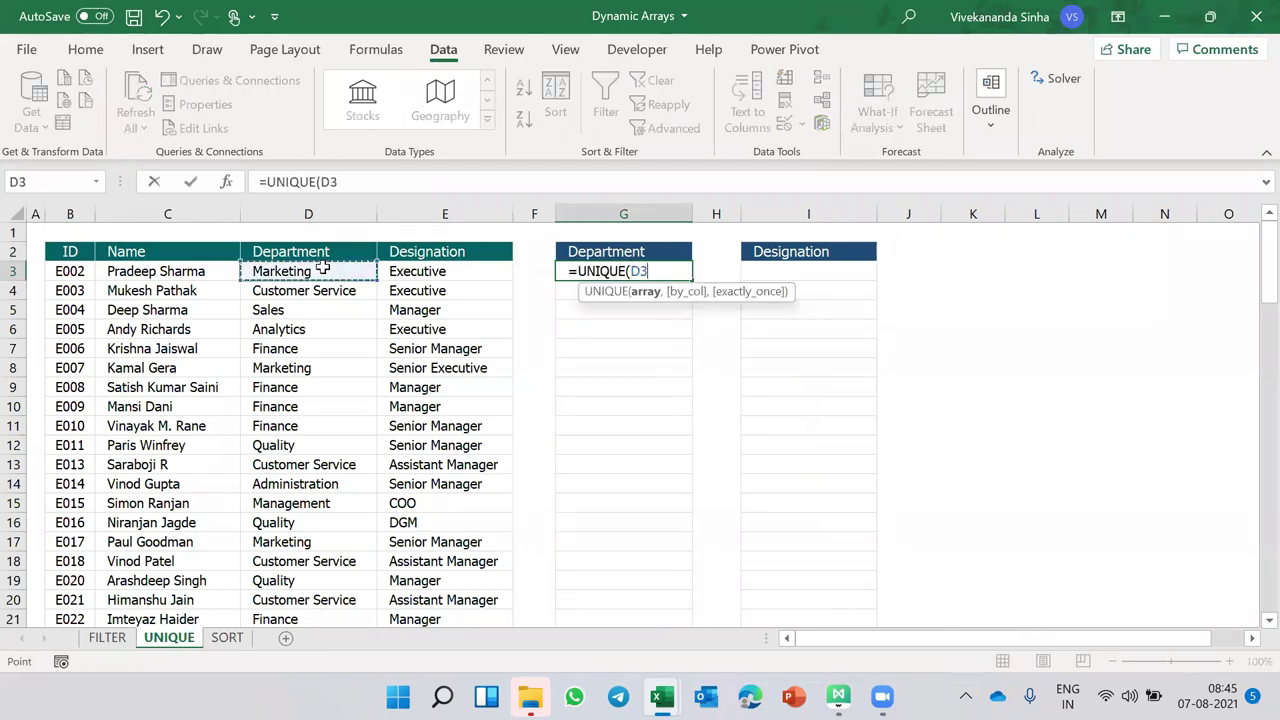
key("ctrl+shift+Down")
key("Return")
scroll(612, 315, "up", 1)
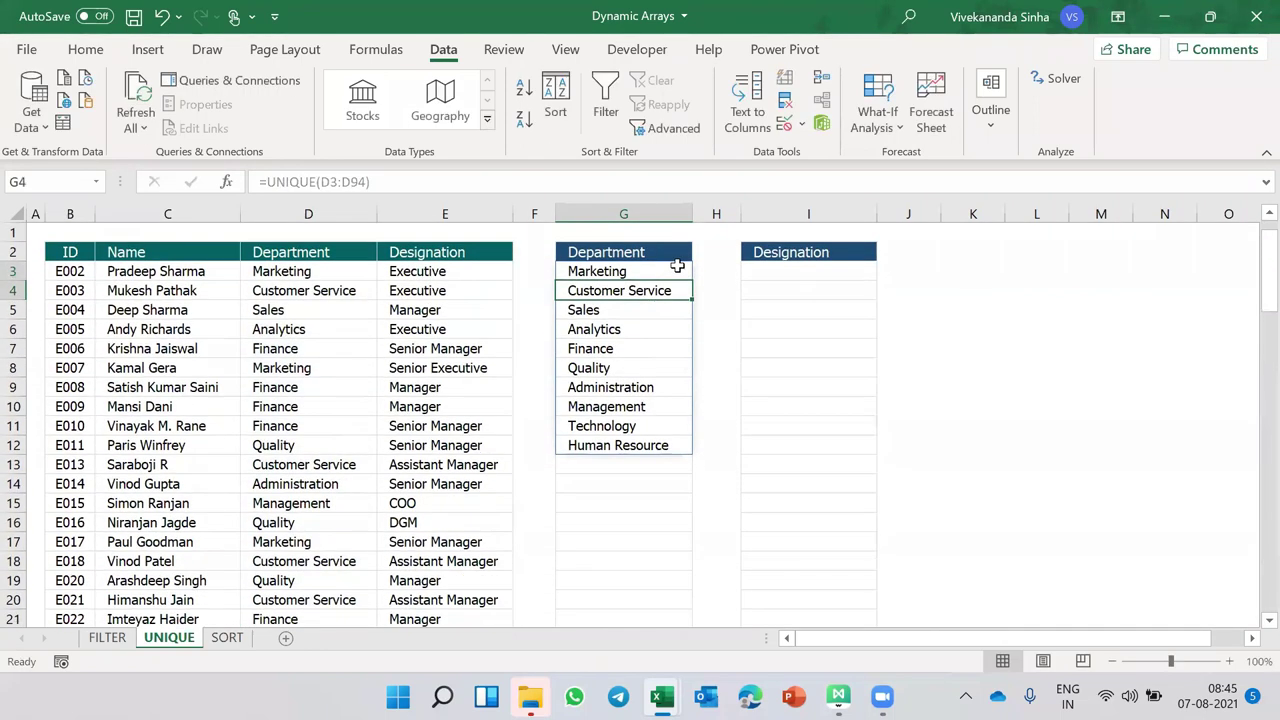
left_click(615, 270)
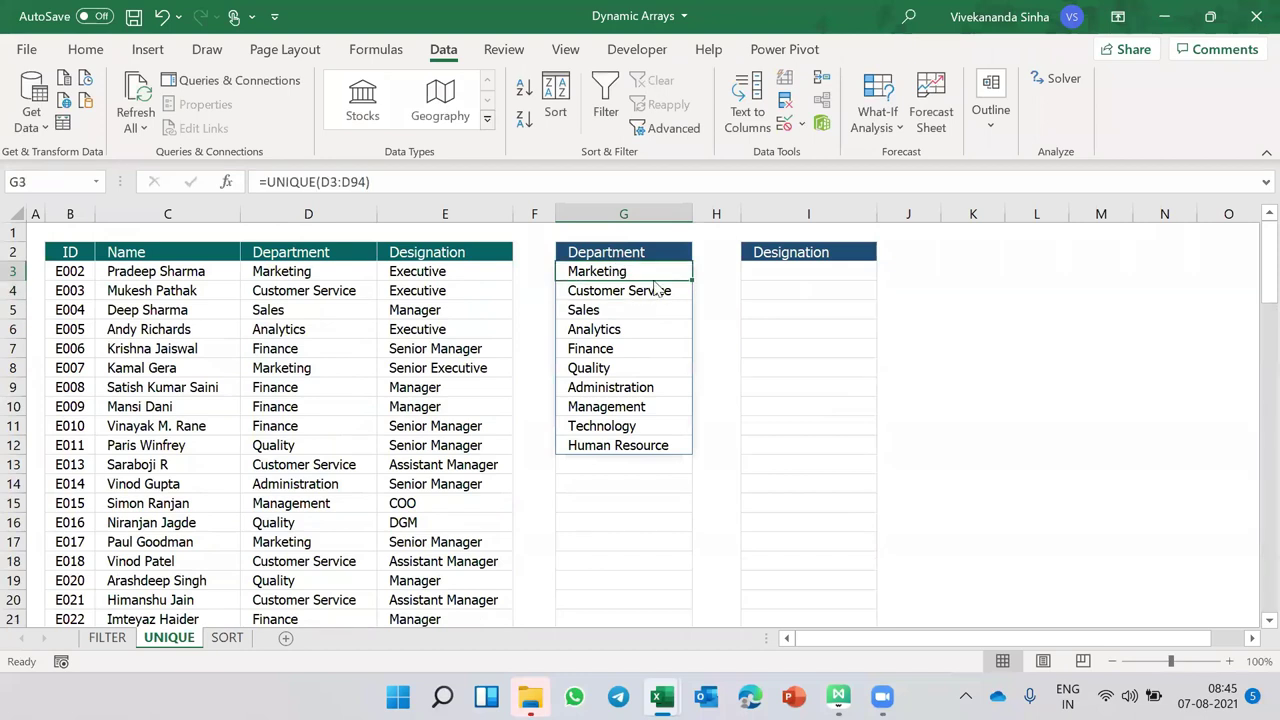
left_click(785, 273)
- Enter =UNIQUE(E3:E94) in I3 to list the nine distinct designations
type("=uni")
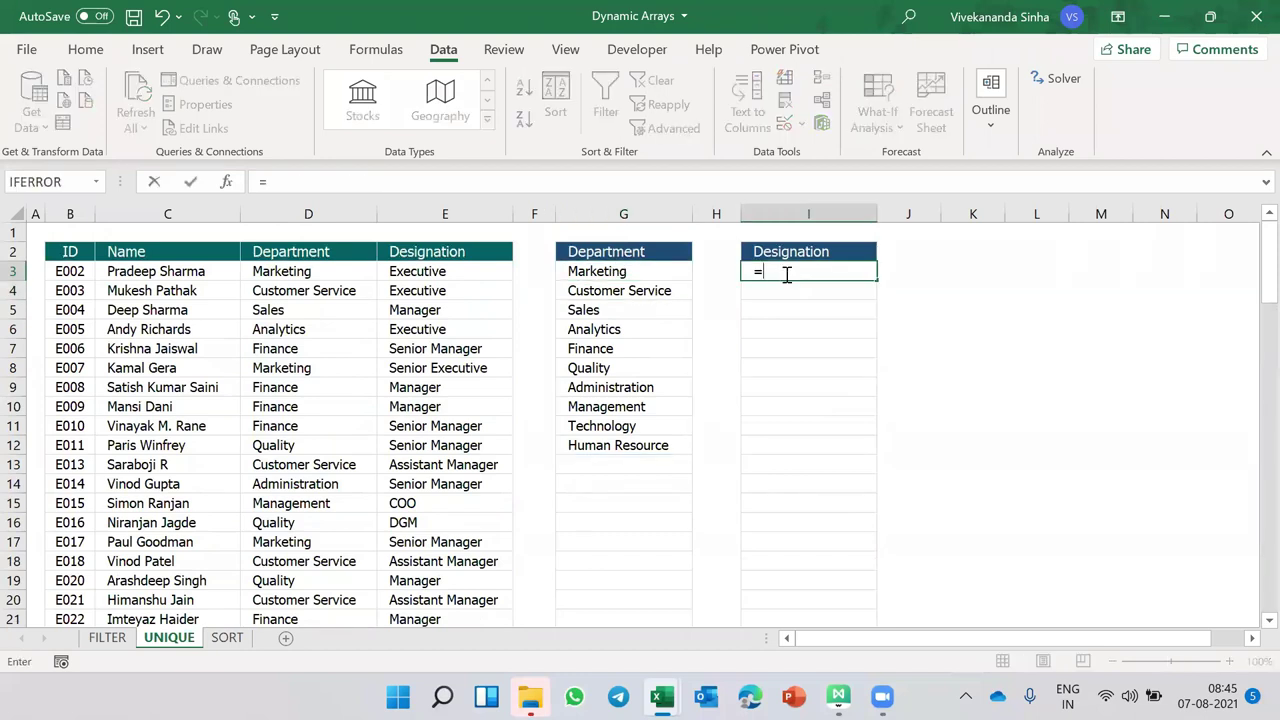
key("Tab")
key("Left")
key("Left")
key("Left")
key("Left")
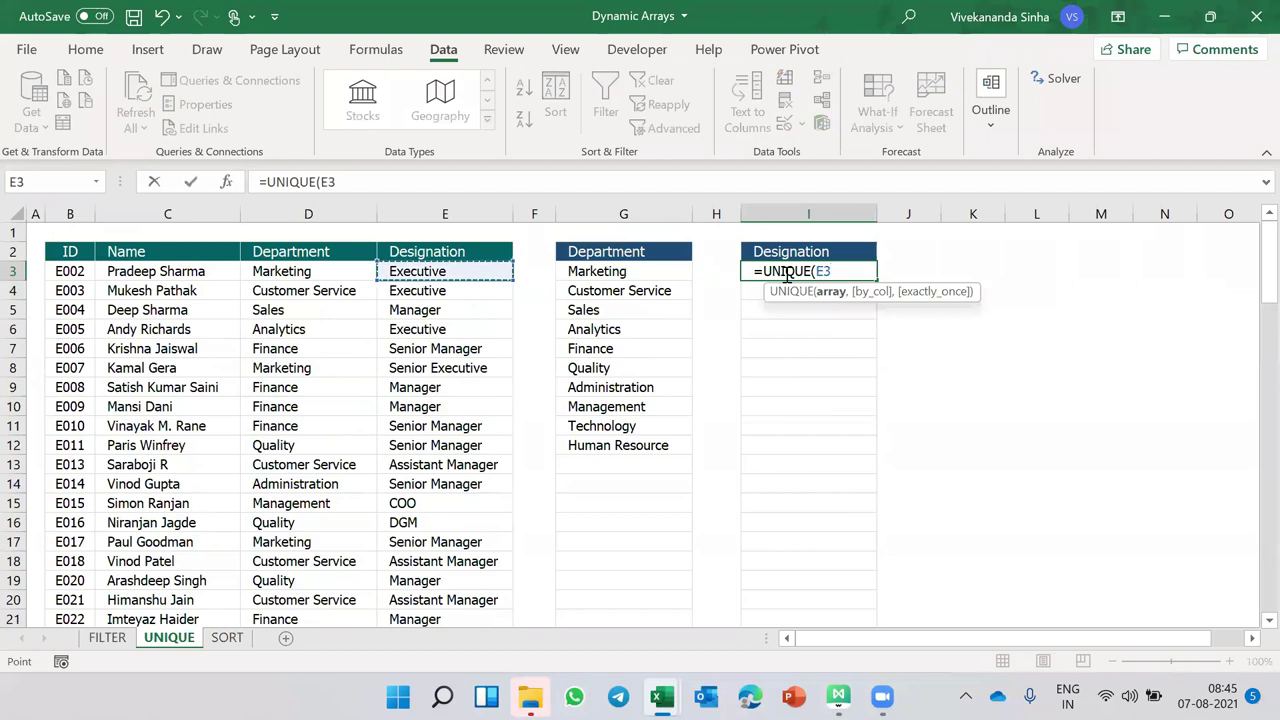
key("ctrl+shift+Down")
key("Return")
scroll(786, 273, "up", 1)
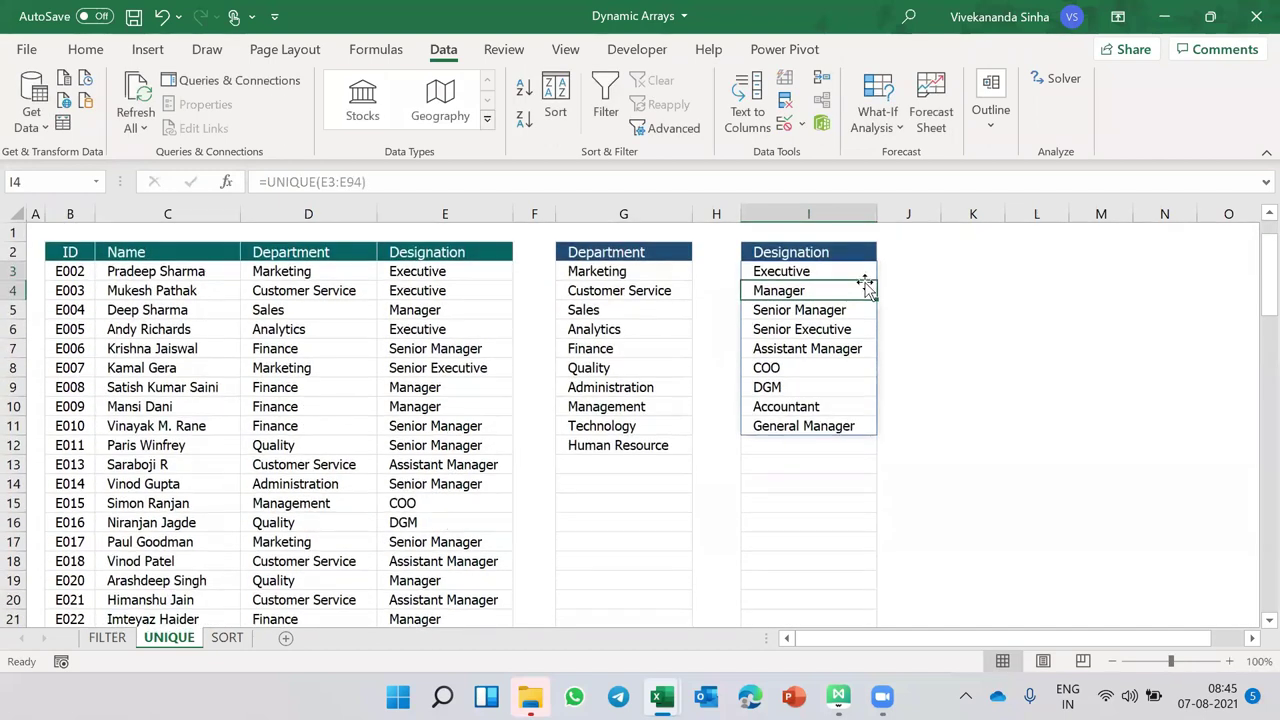
left_click(805, 271)
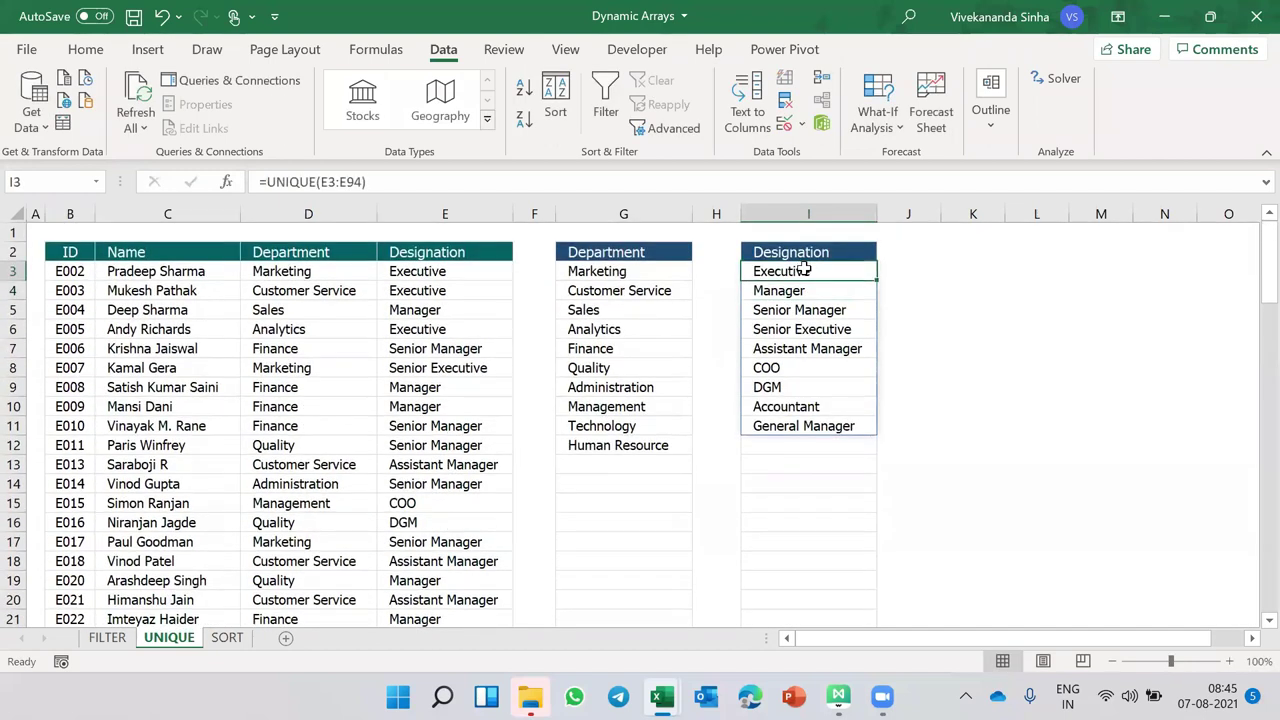
left_click(1037, 345)
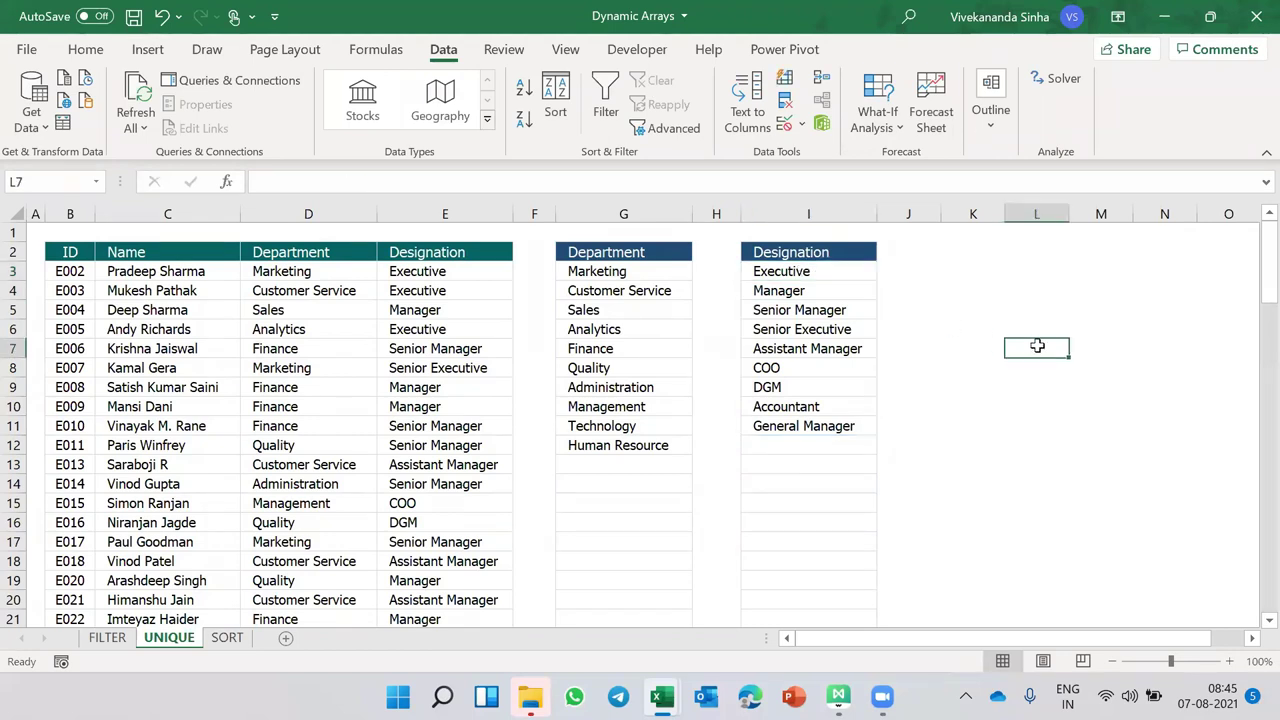
left_click(828, 270)
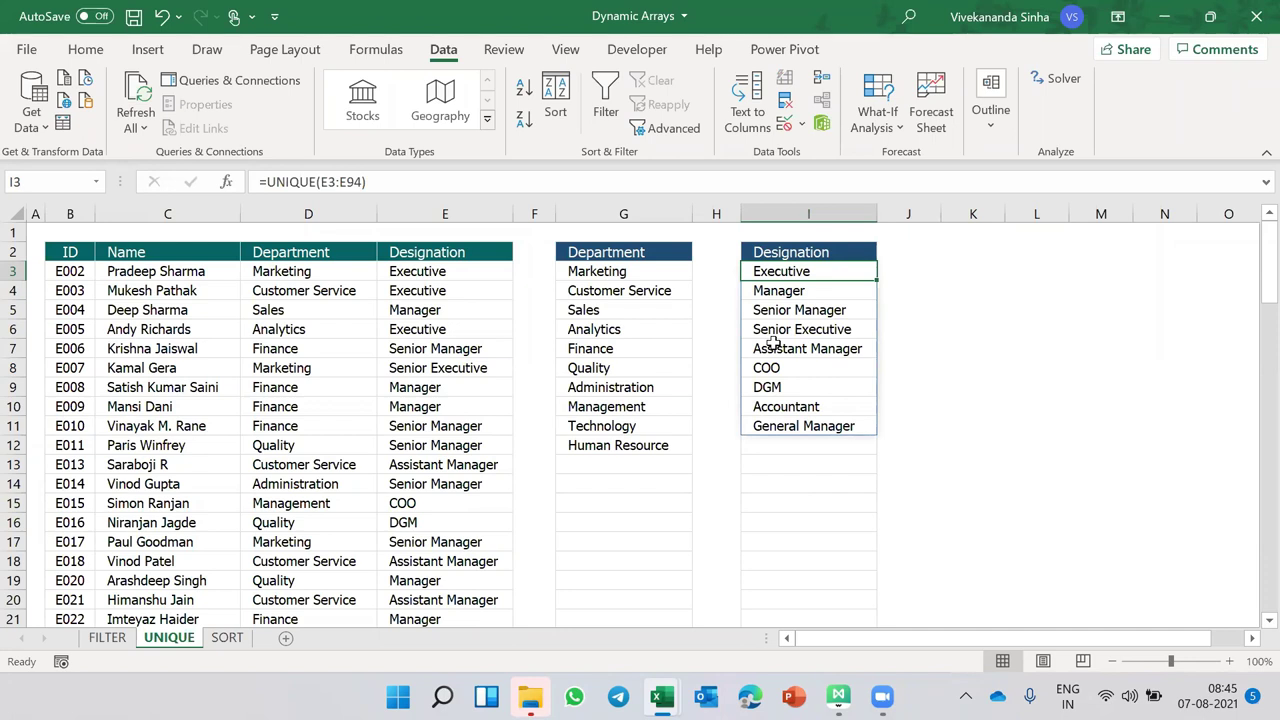
left_click(78, 254)
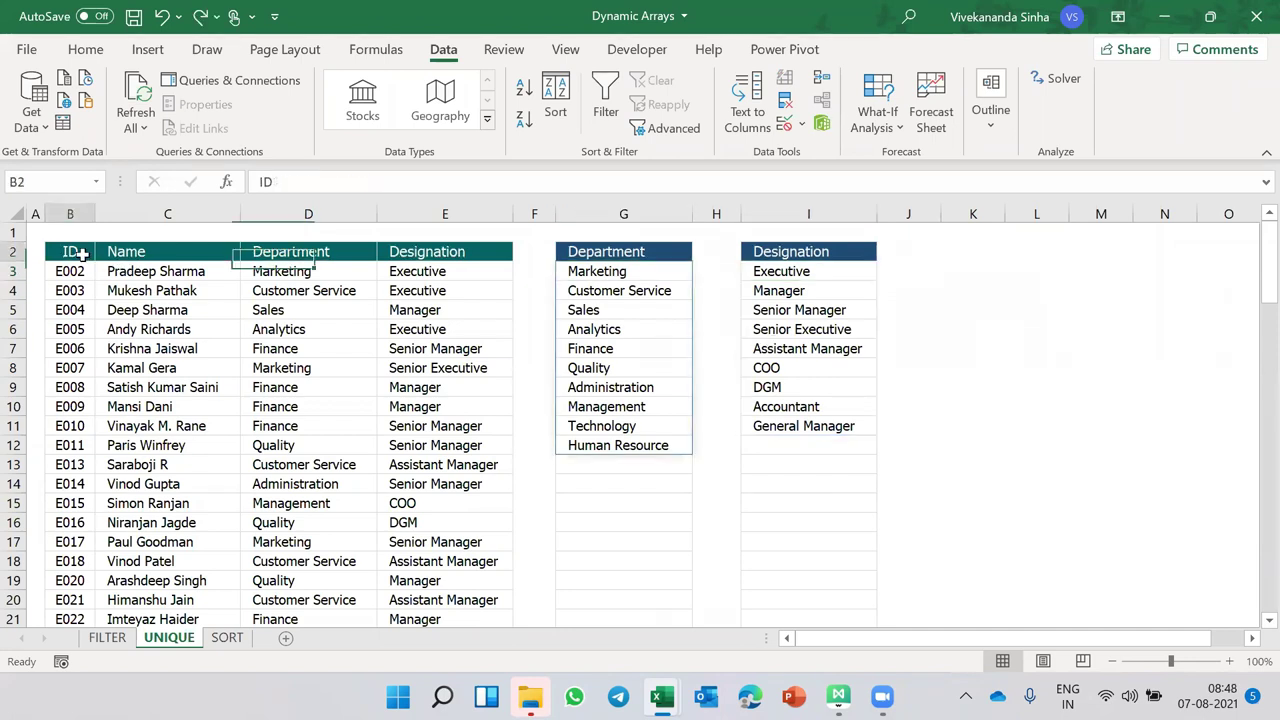
- On the SORT sheet, enter =SORT(B3:B17) in D3 to list the fifteen names alphabetically
left_click(227, 643)
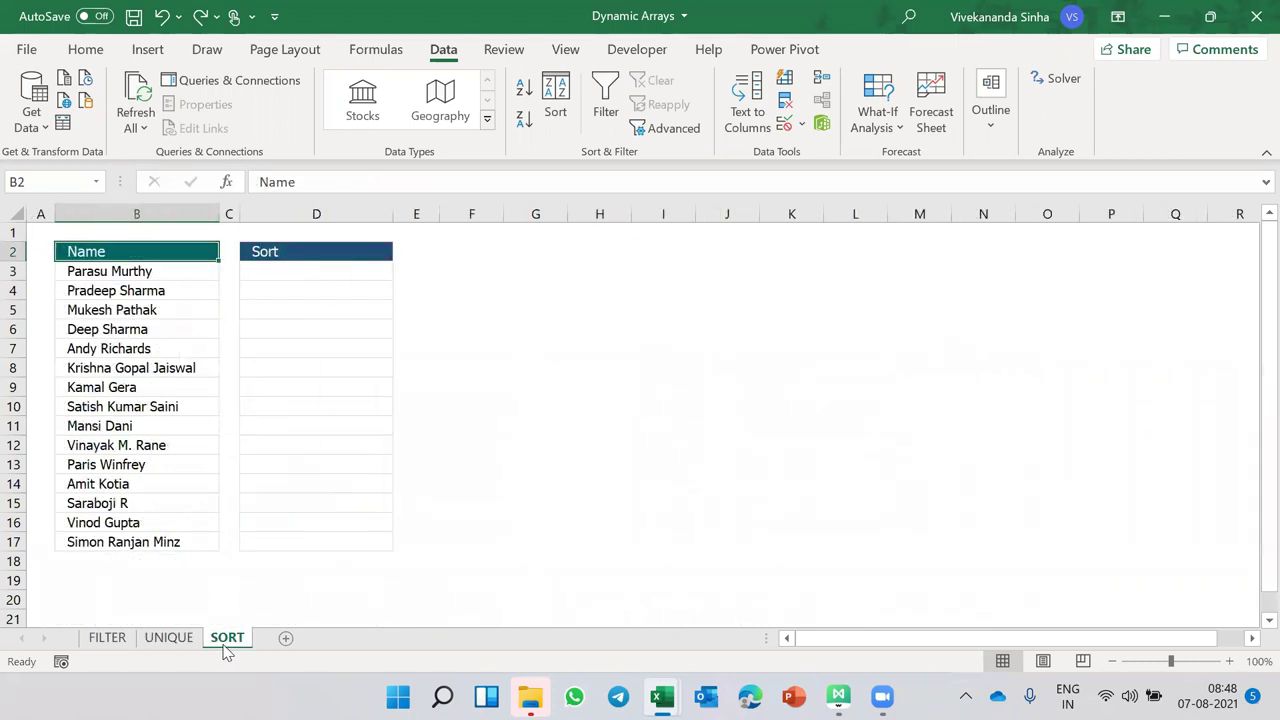
left_click(138, 279)
left_click_drag(136, 286, 125, 553)
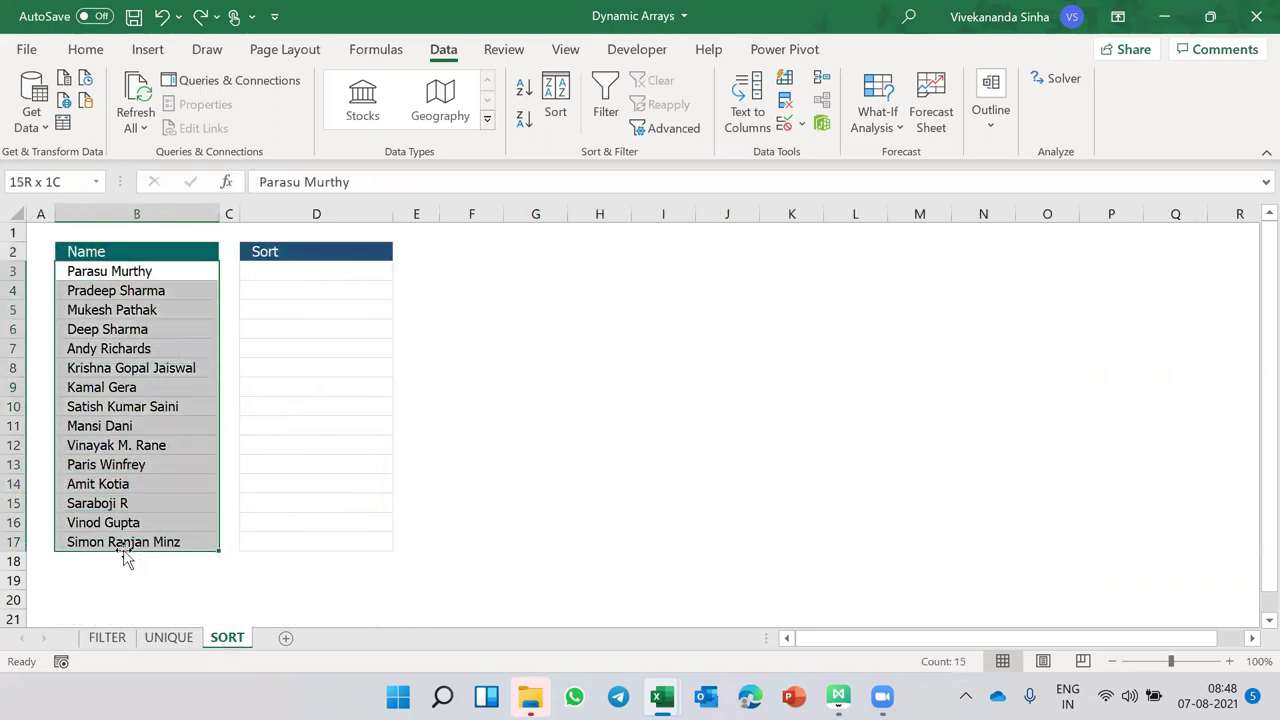
left_click(289, 272)
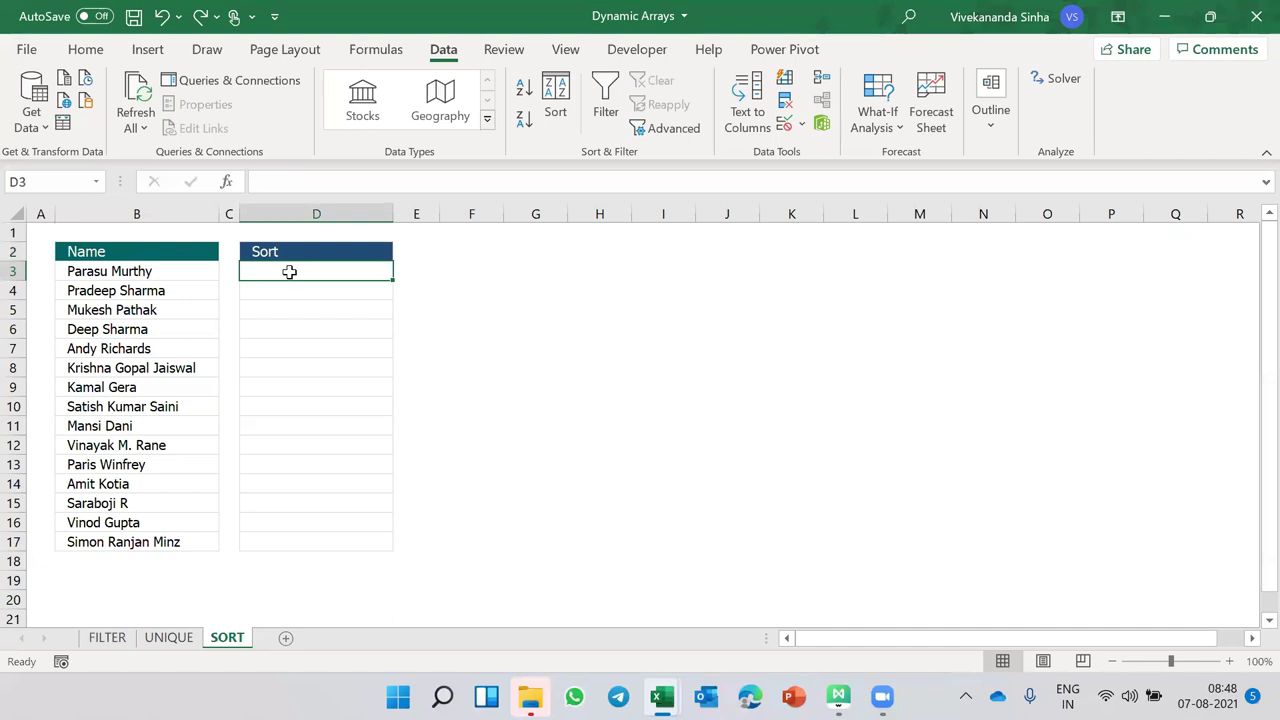
type("=SORT(")
left_click_drag(120, 271, 157, 538)
type(")")
key("Return")
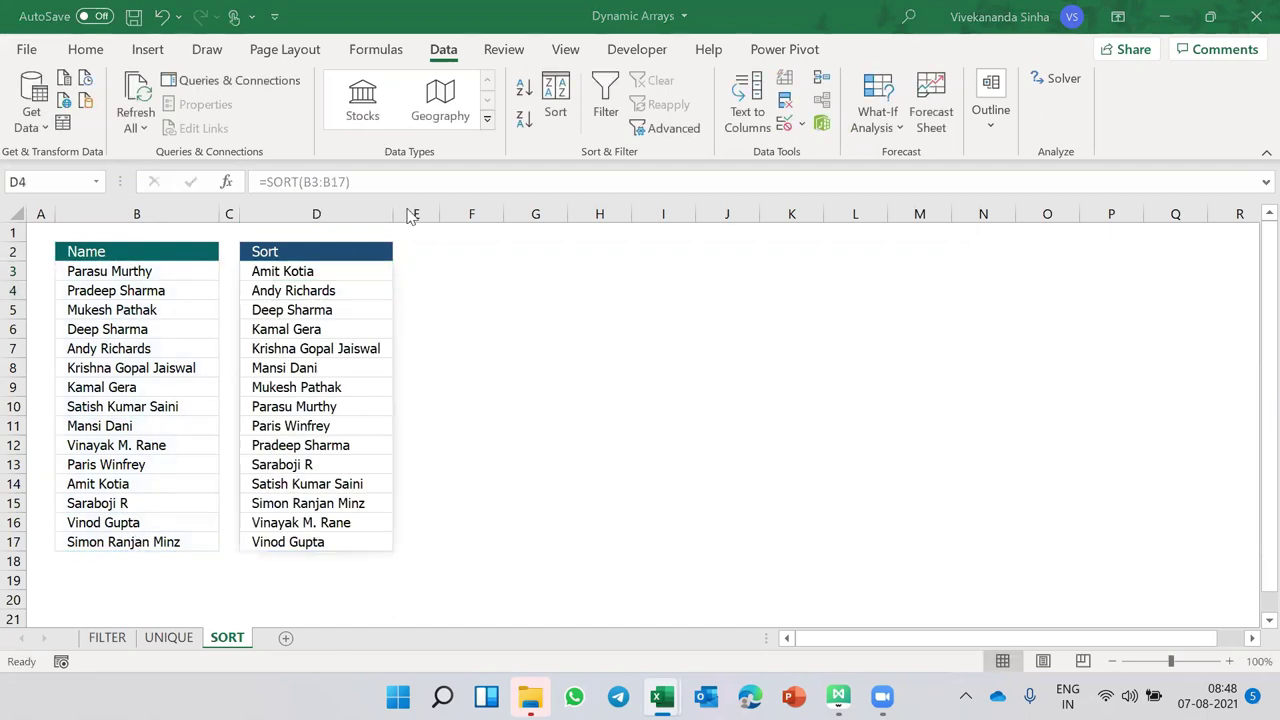
double_click(302, 265)
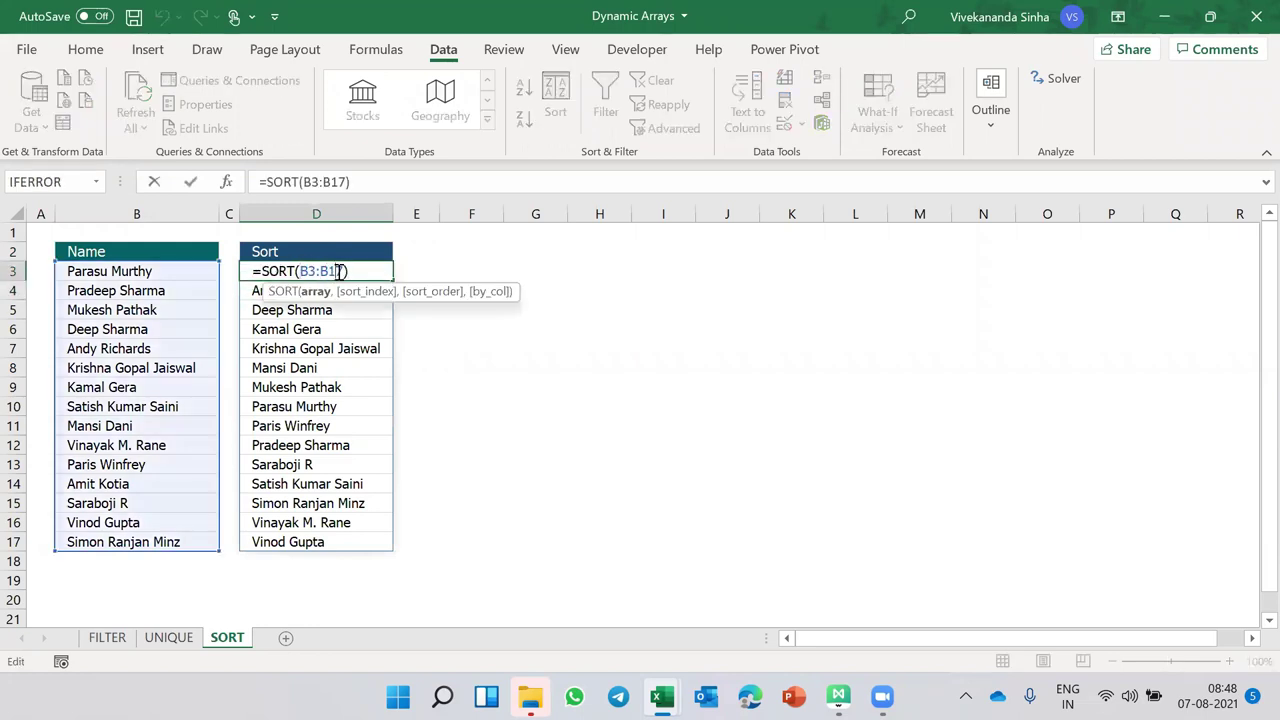
type(",")
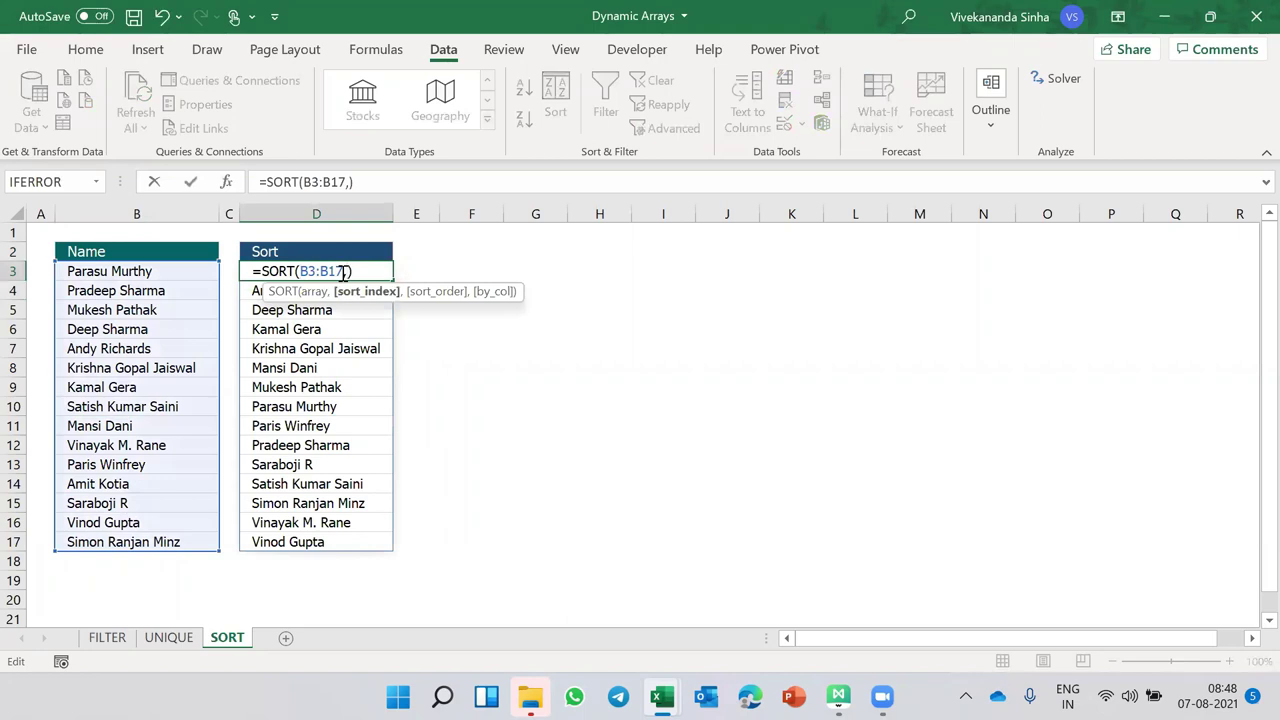
type(",")
key("Down")
key("Tab")
key("Return")
left_click(336, 272)
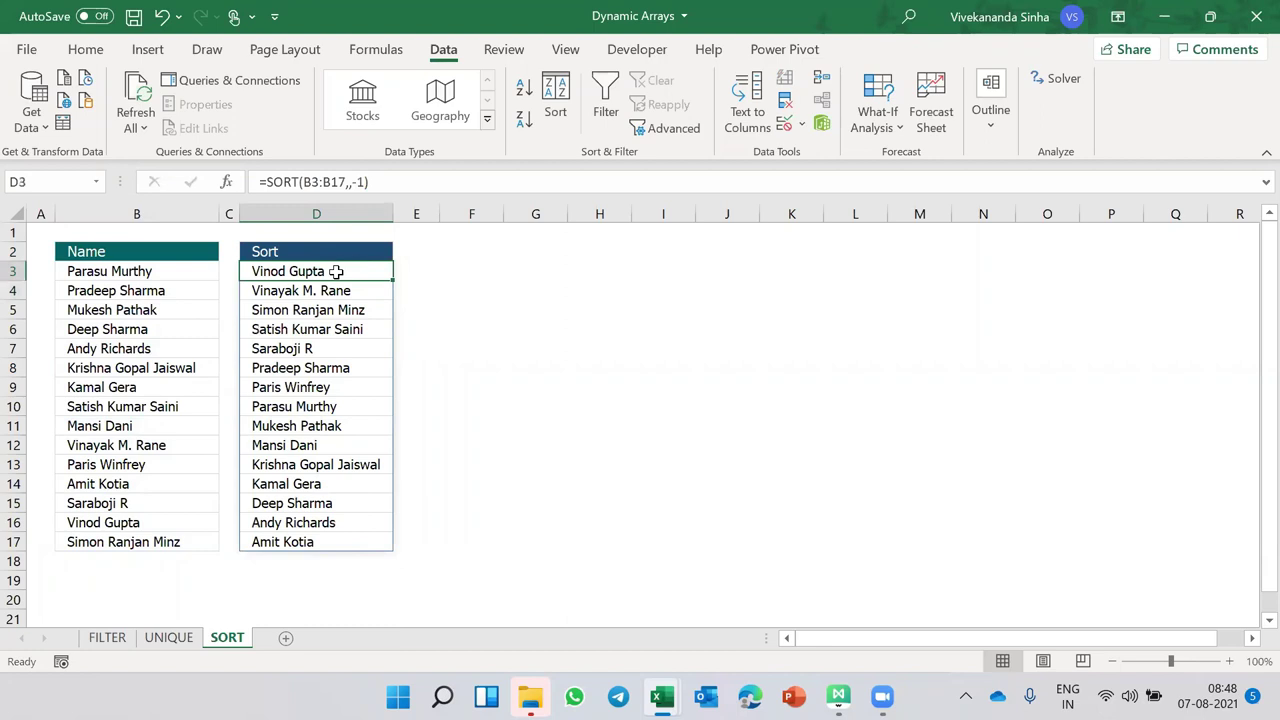
double_click(336, 272)
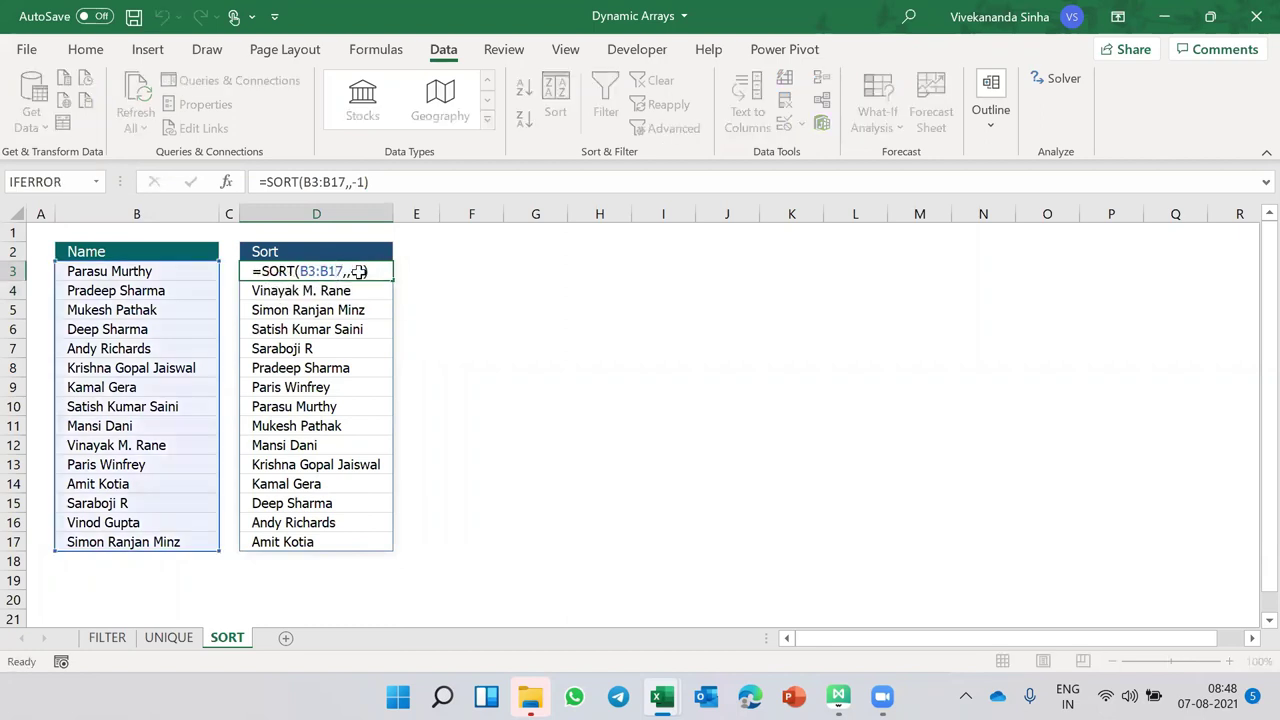
key("Escape")
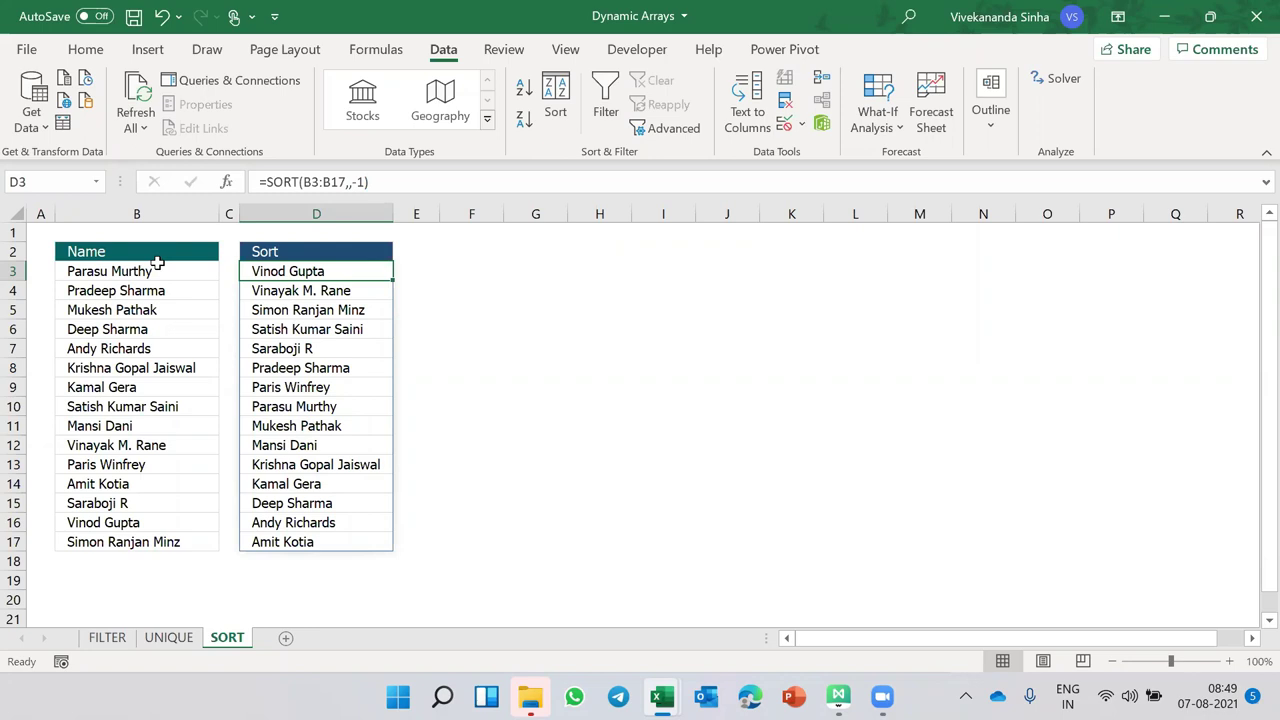
- Save the Dynamic Arrays workbook on its FILTER sheet and switch to the Data Extraction System workbook
left_click(118, 638)
key("ctrl+s")
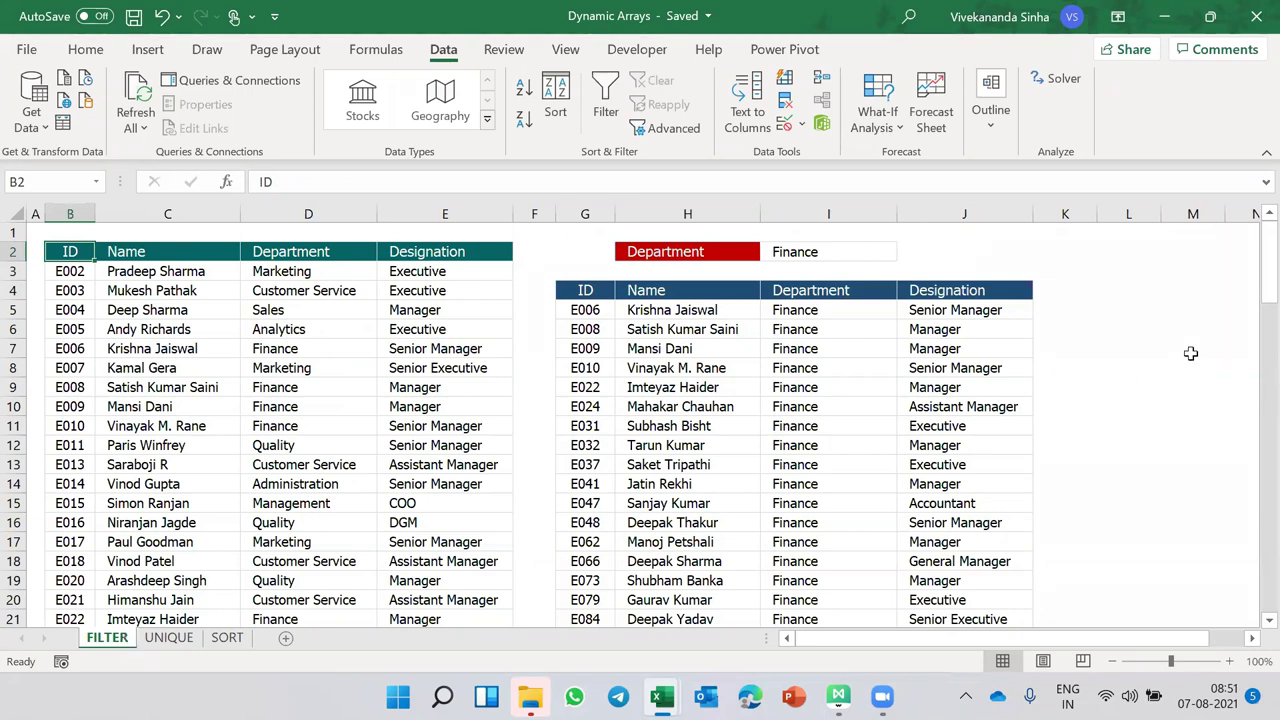
left_click(1250, 24)
left_click(652, 646)
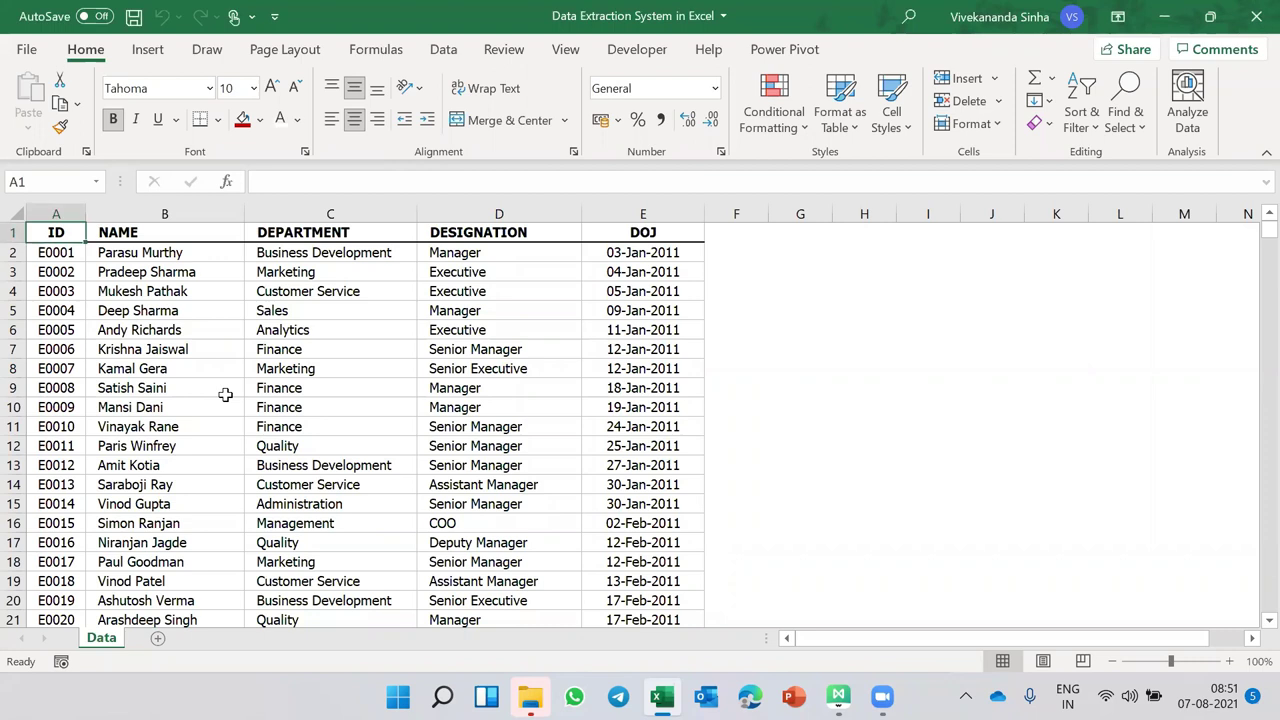
- Duplicate the Data sheet, rename the copy REPORT and move it before Data
left_click(140, 525)
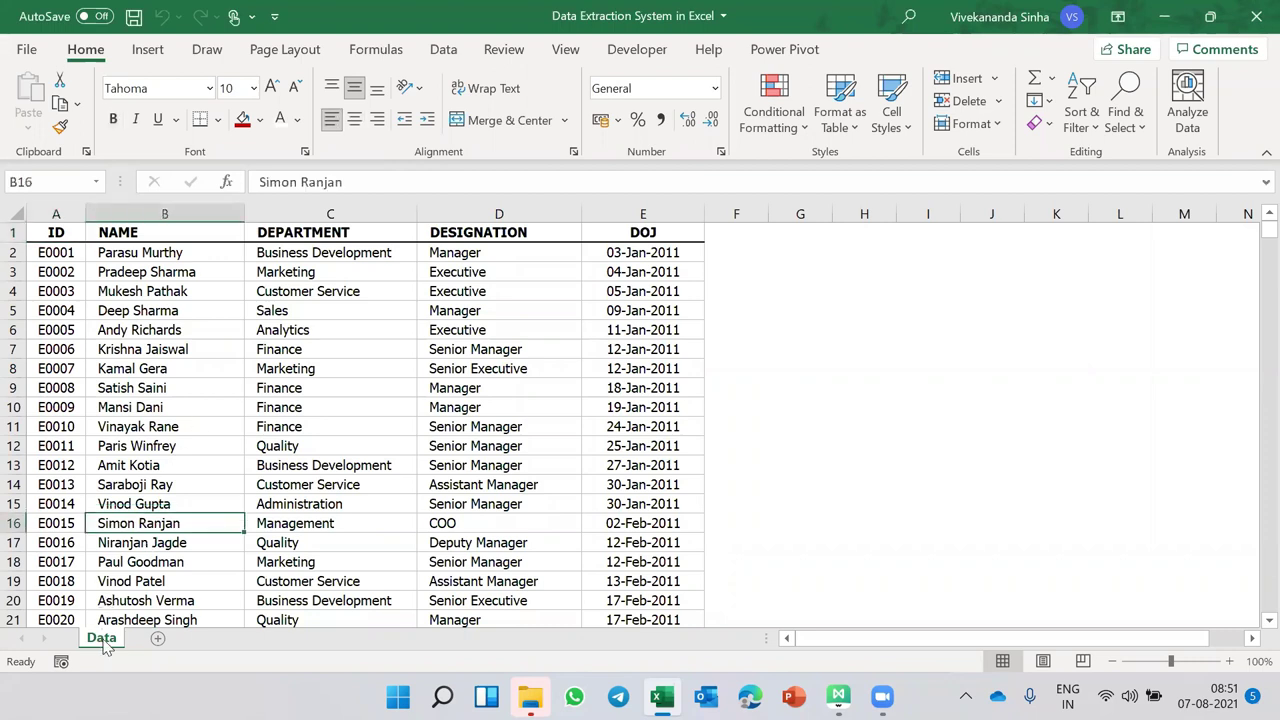
left_click_drag(104, 645, 163, 642)
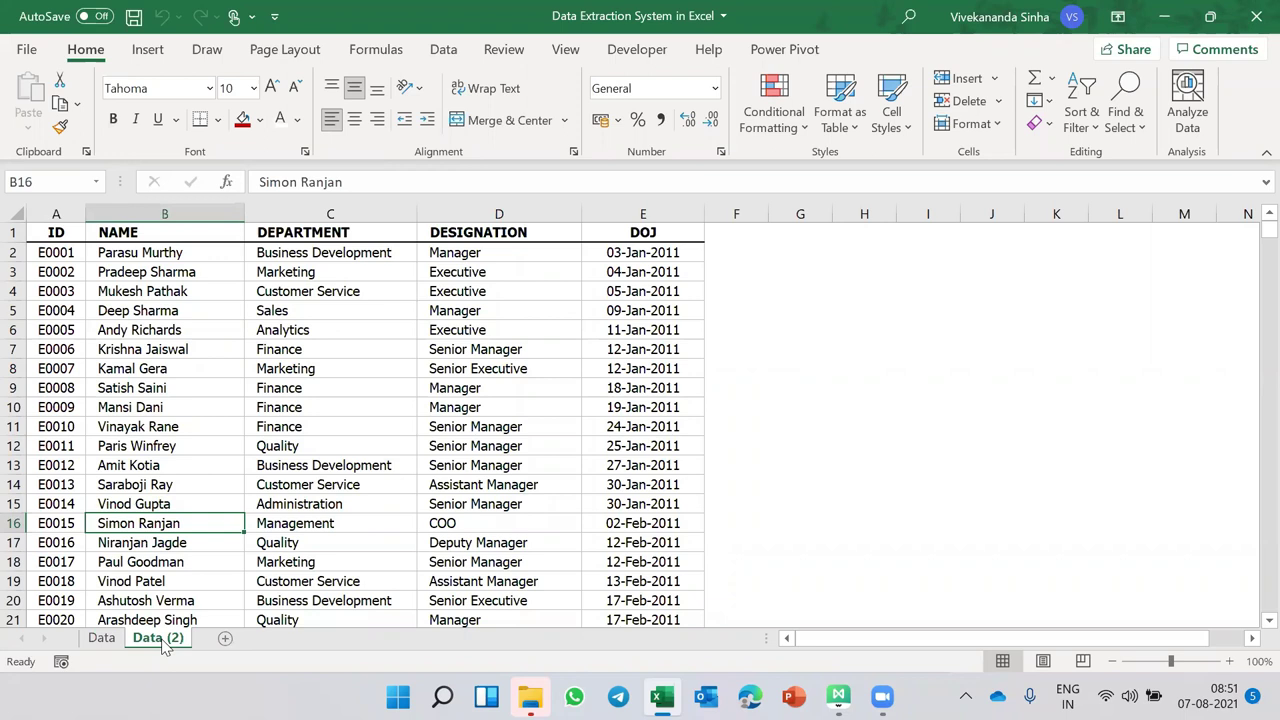
double_click(160, 638)
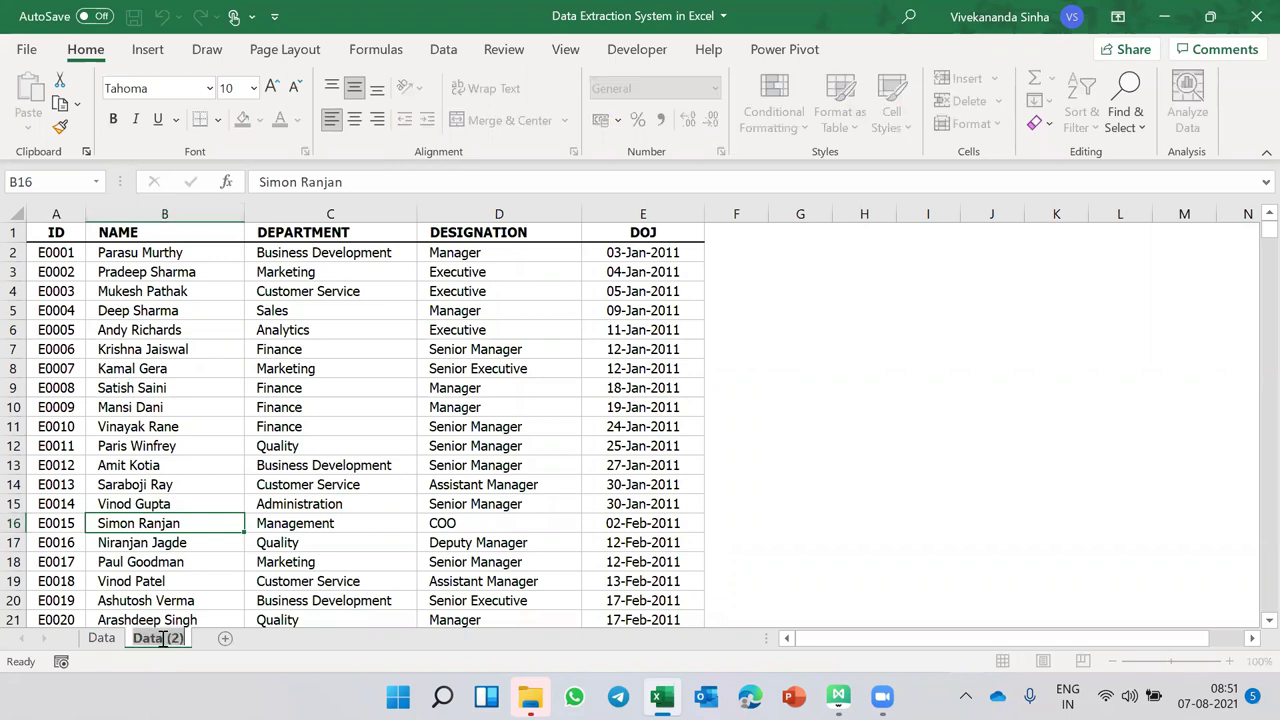
type("REPORT")
key("Return")
left_click_drag(100, 632, 97, 636)
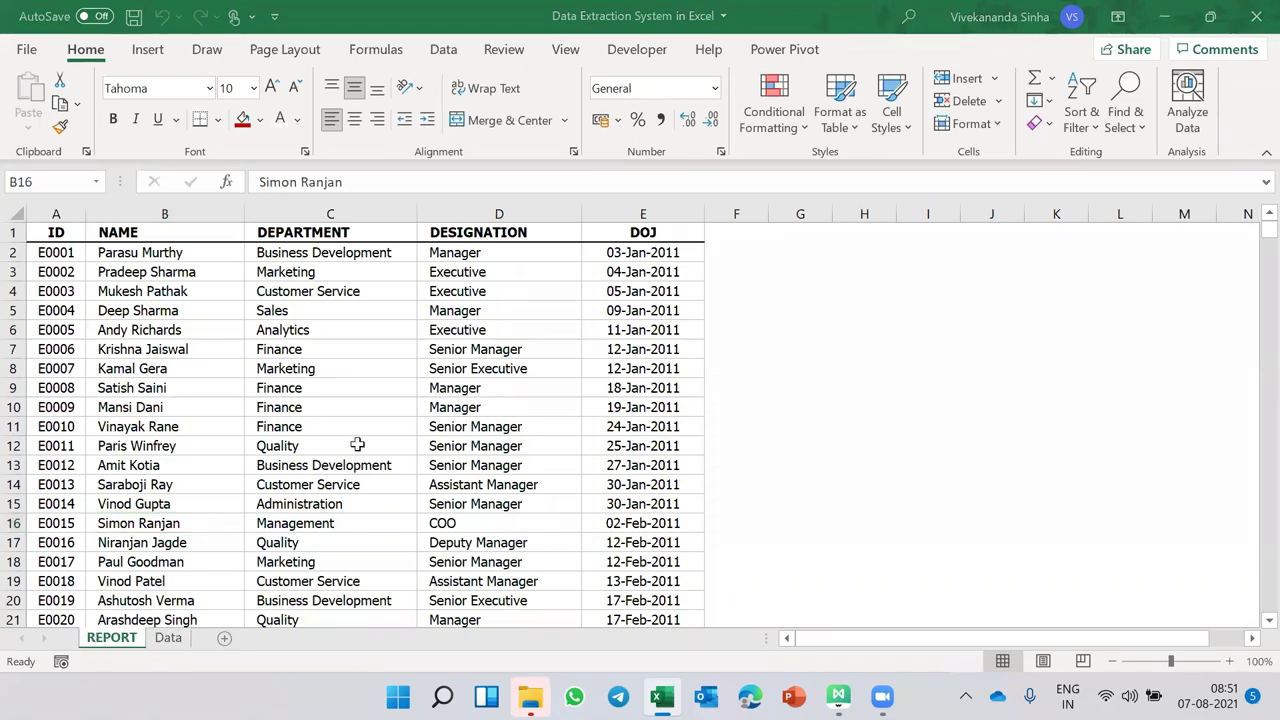
- Insert blank columns and rows so the REPORT table starts at E5, then select all employee records
left_click(54, 213)
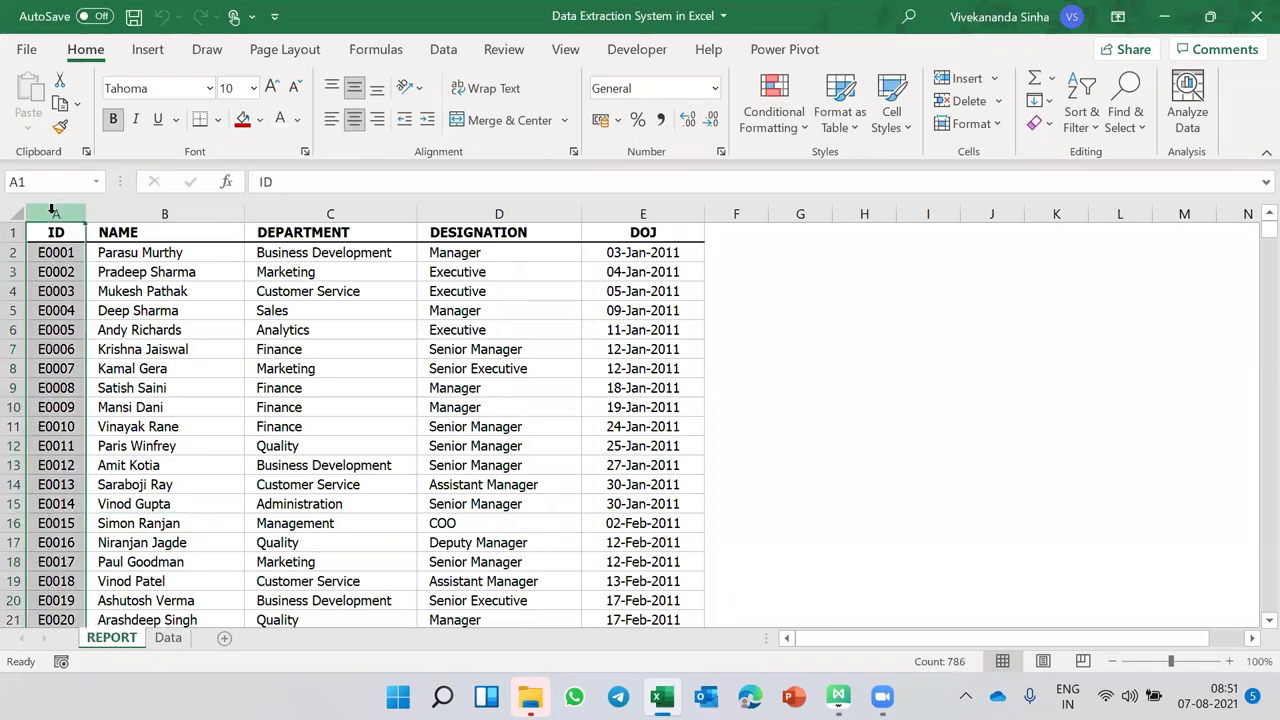
key("ctrl+shift+equal")
key("ctrl+shift+equal")
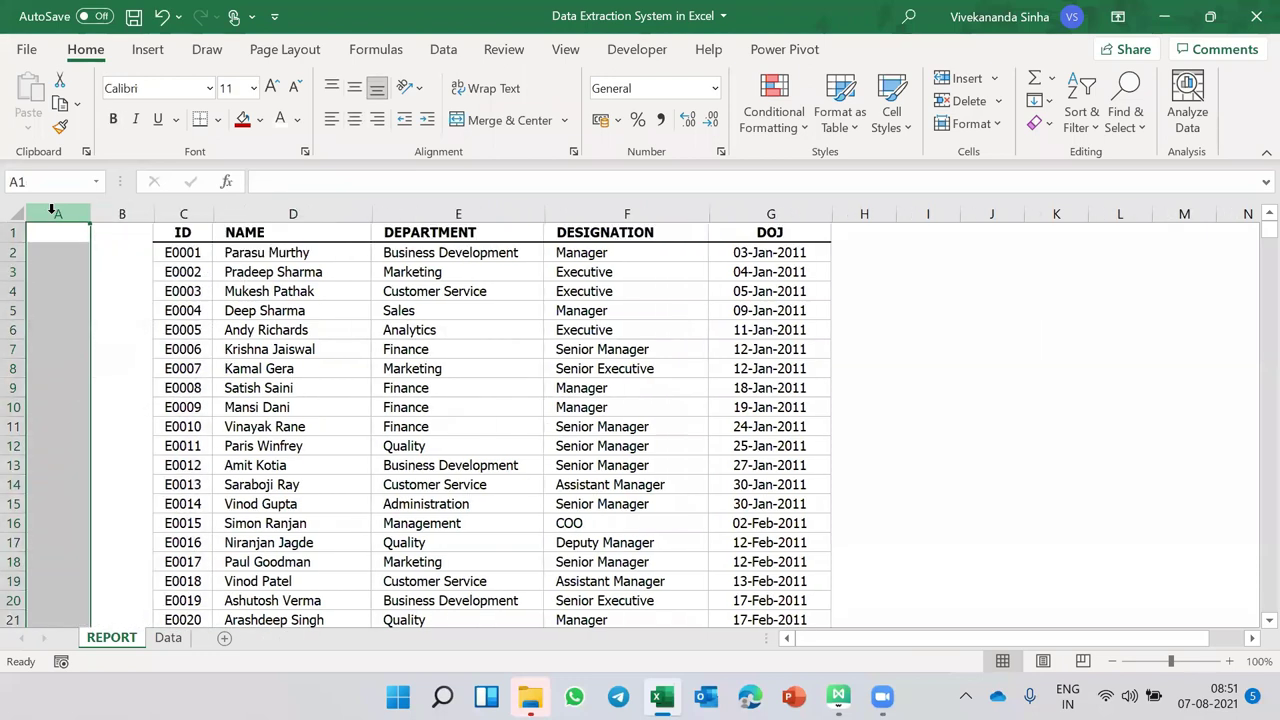
key("ctrl+shift+equal")
key("ctrl+shift+equal")
left_click(14, 232)
key("ctrl+shift+equal")
key("ctrl+shift+equal")
key("ctrl+shift+equal")
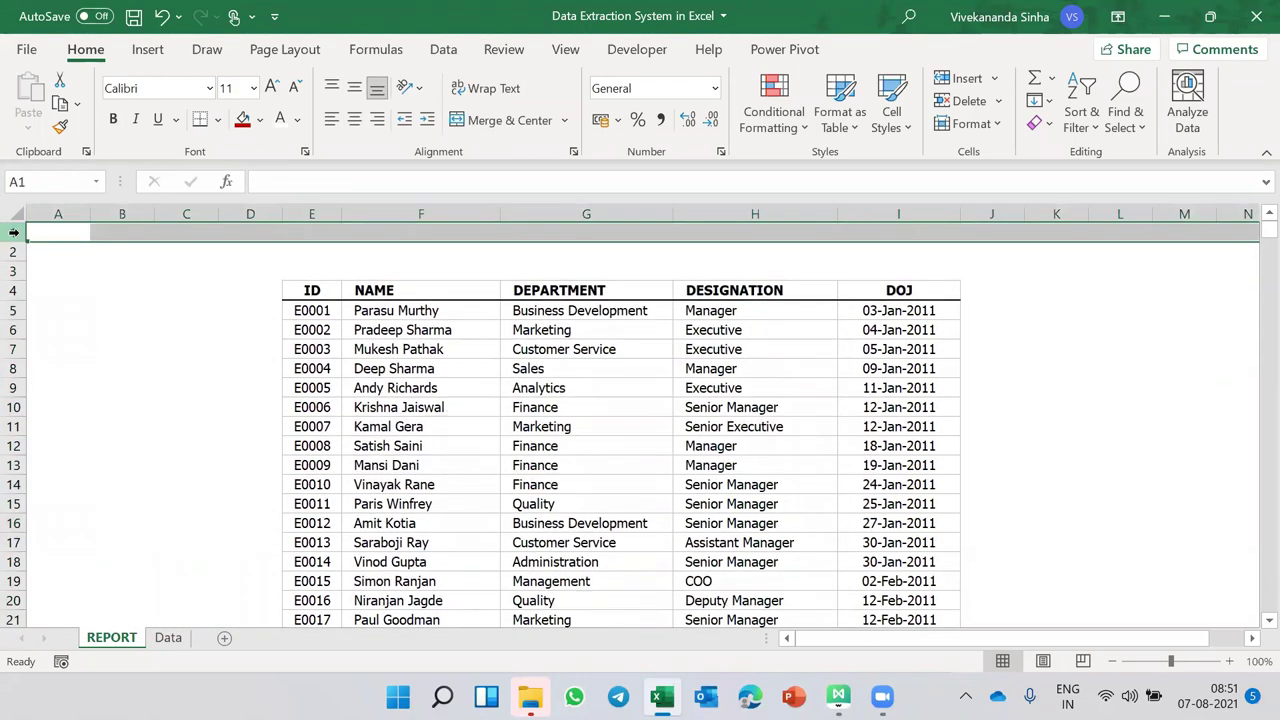
key("ctrl+shift+equal")
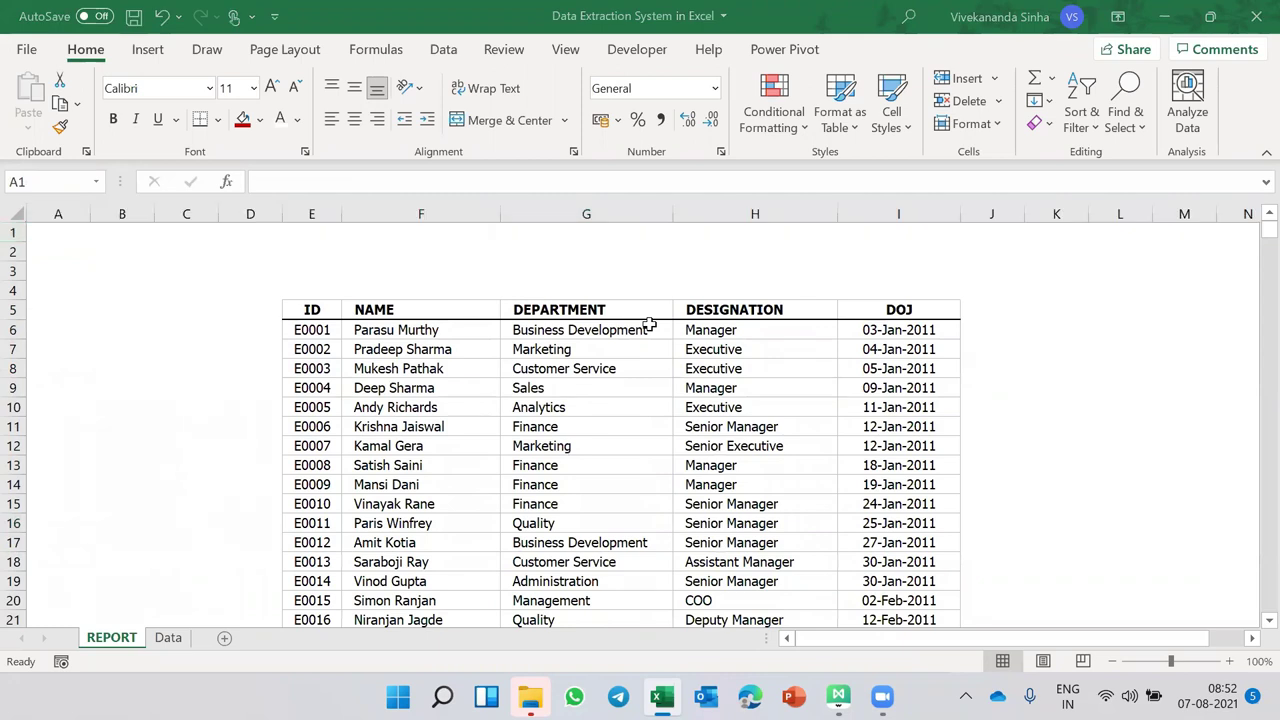
left_click(325, 327)
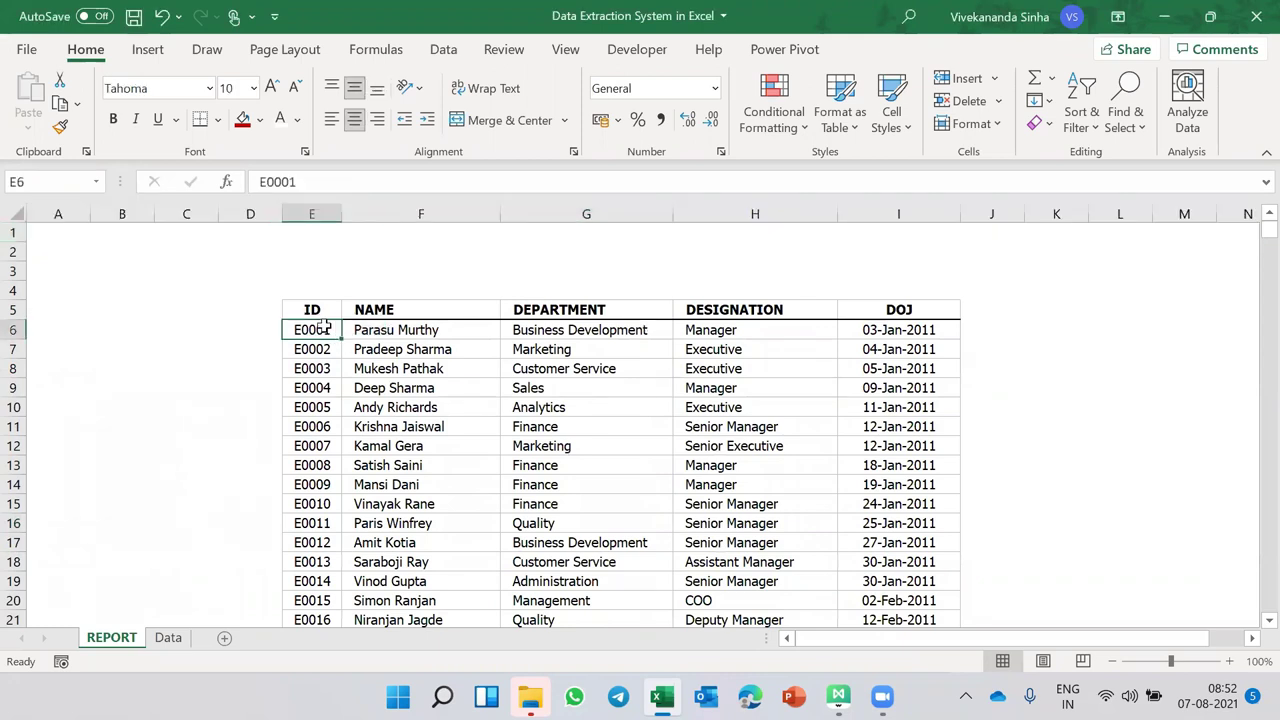
key("ctrl+shift+Right")
key("ctrl+shift+Down")
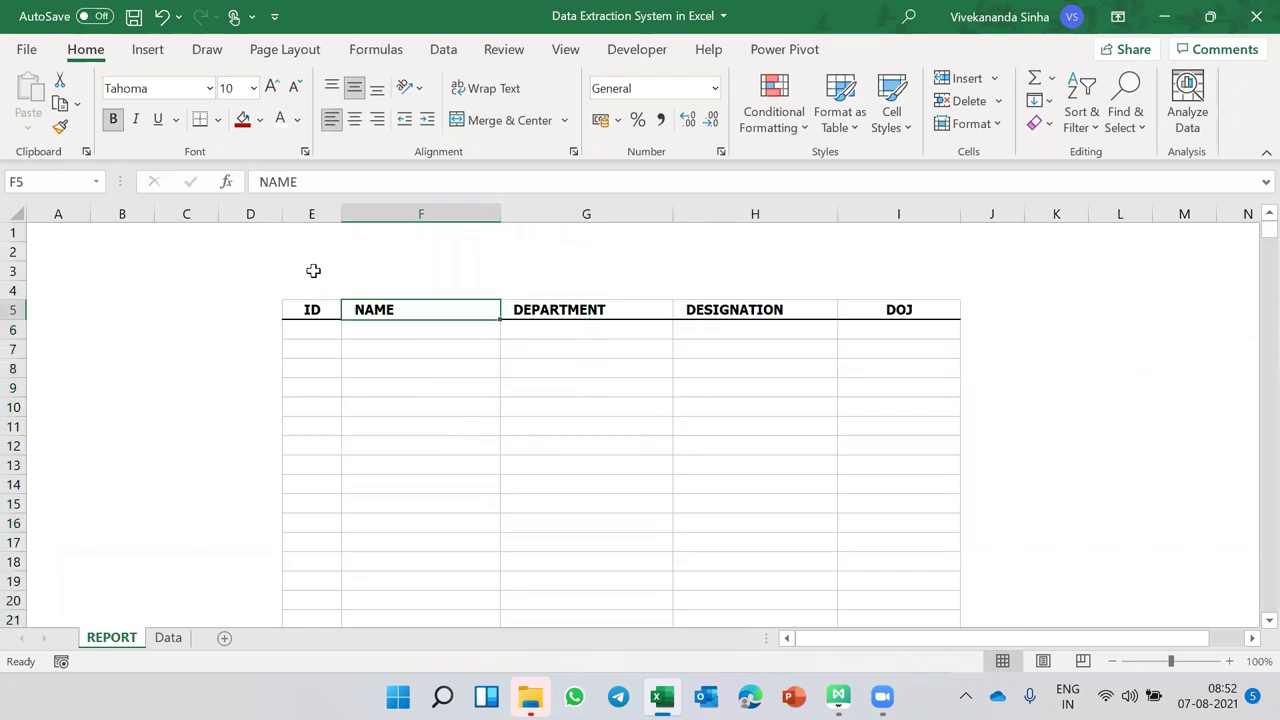
- Enter 'Current Department' in E3 and set it to Tahoma
left_click(313, 270)
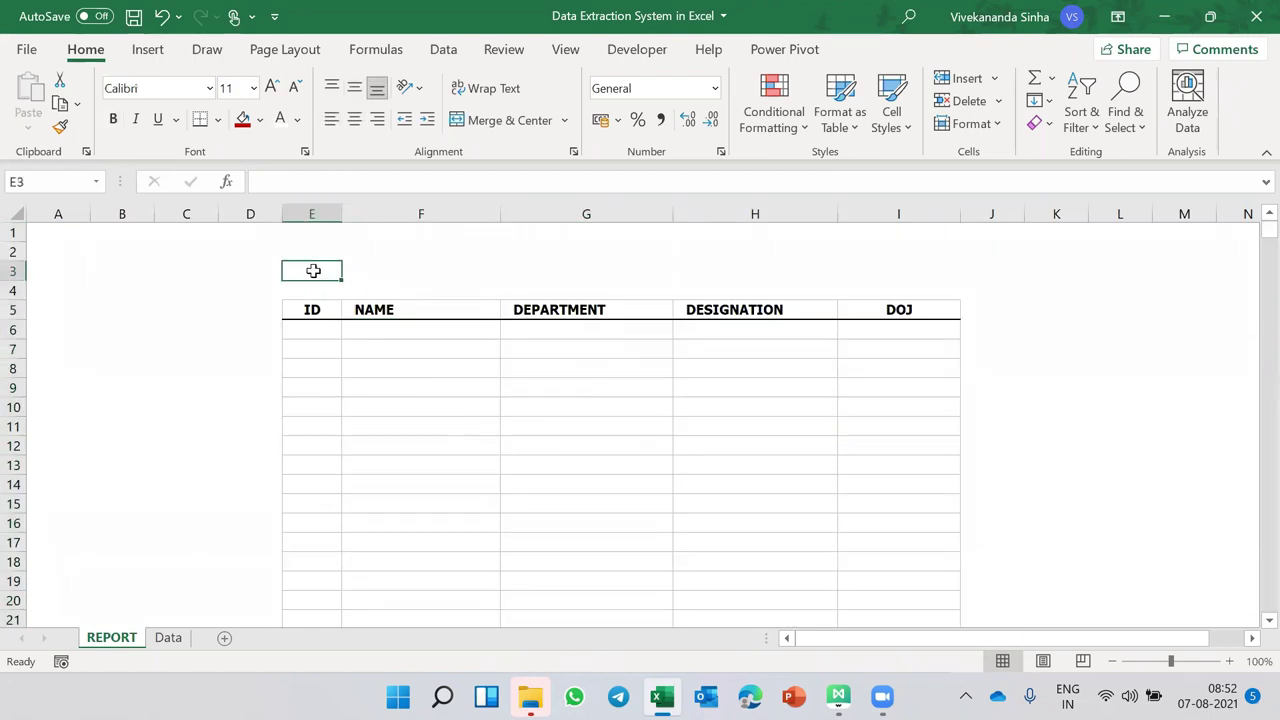
type("Current Department")
key("ctrl+Return")
left_click(150, 88)
type("Tahoma")
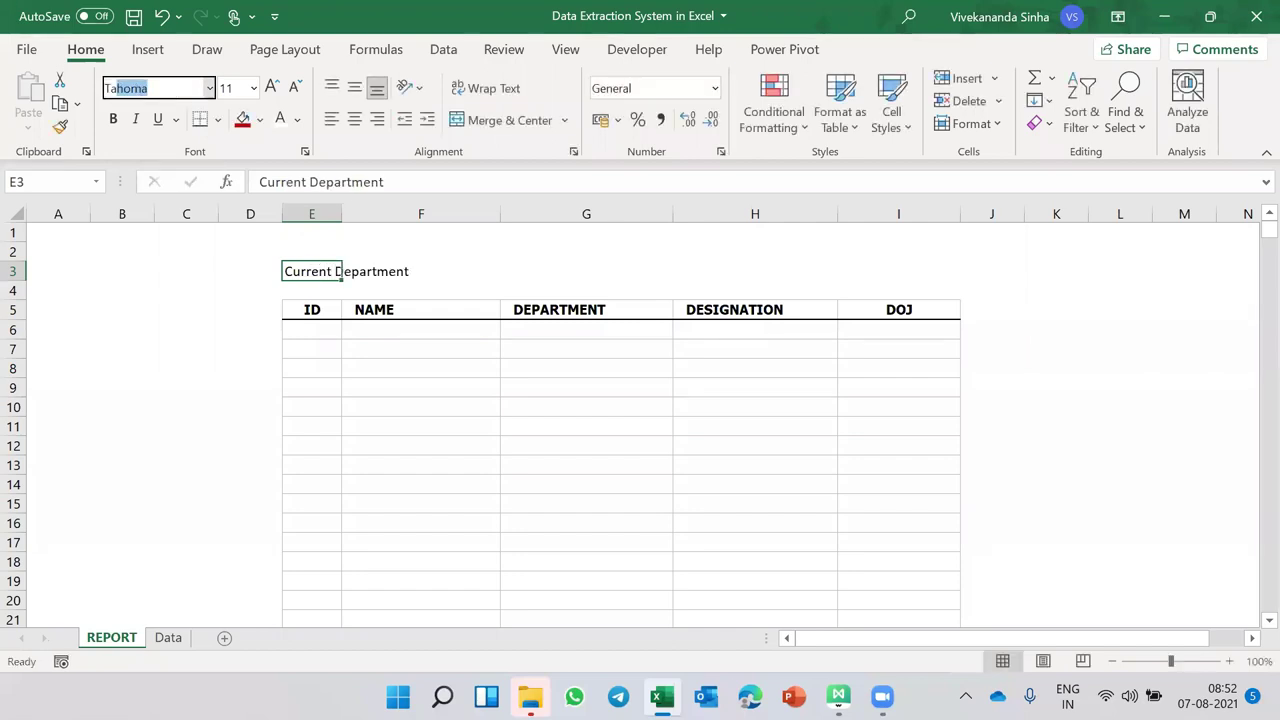
key("Return")
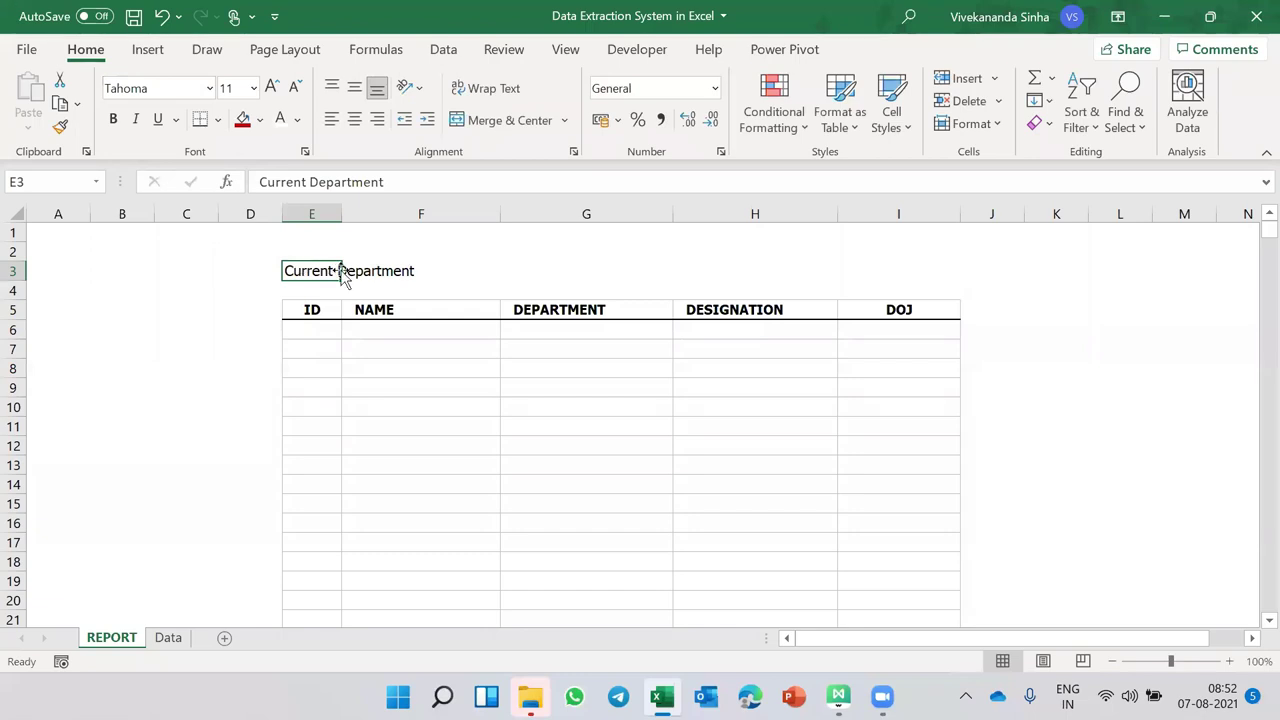
- Centre the label, merge E3:F3, and fill the merged cell dark red
left_click(354, 119)
left_click(354, 92)
left_click_drag(320, 271, 394, 271)
left_click(455, 122)
left_click(536, 278)
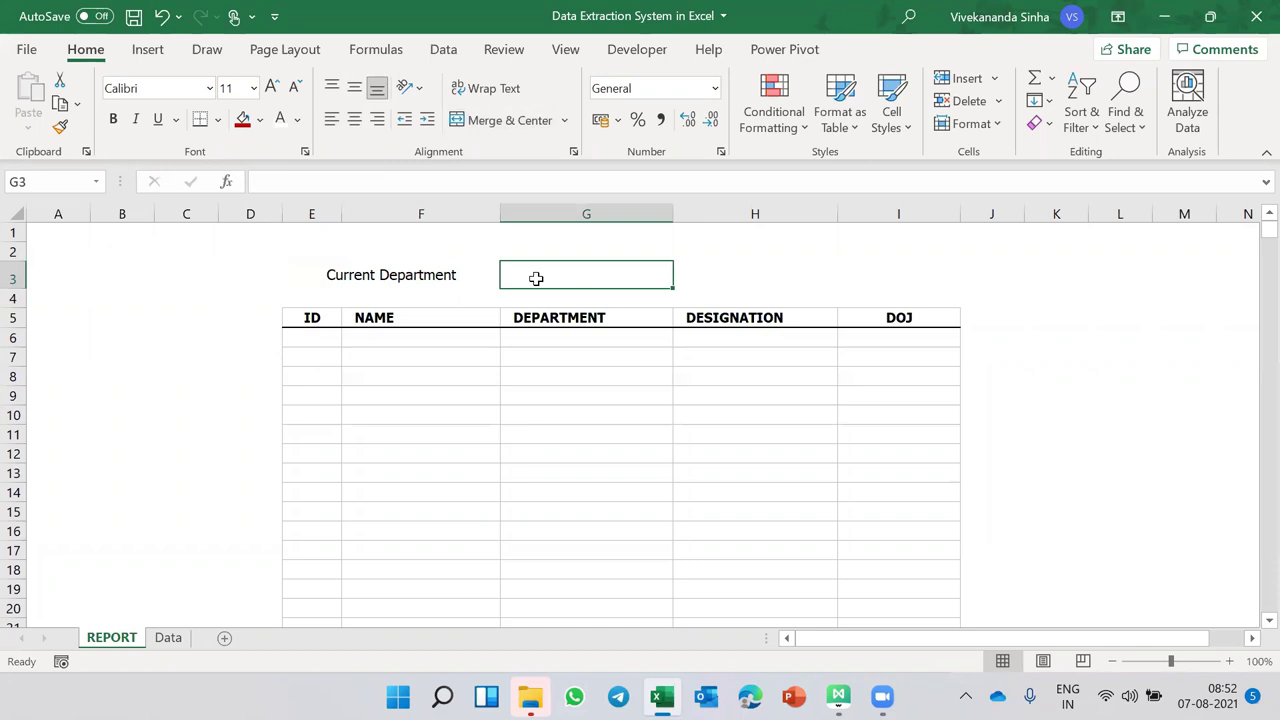
left_click(396, 274)
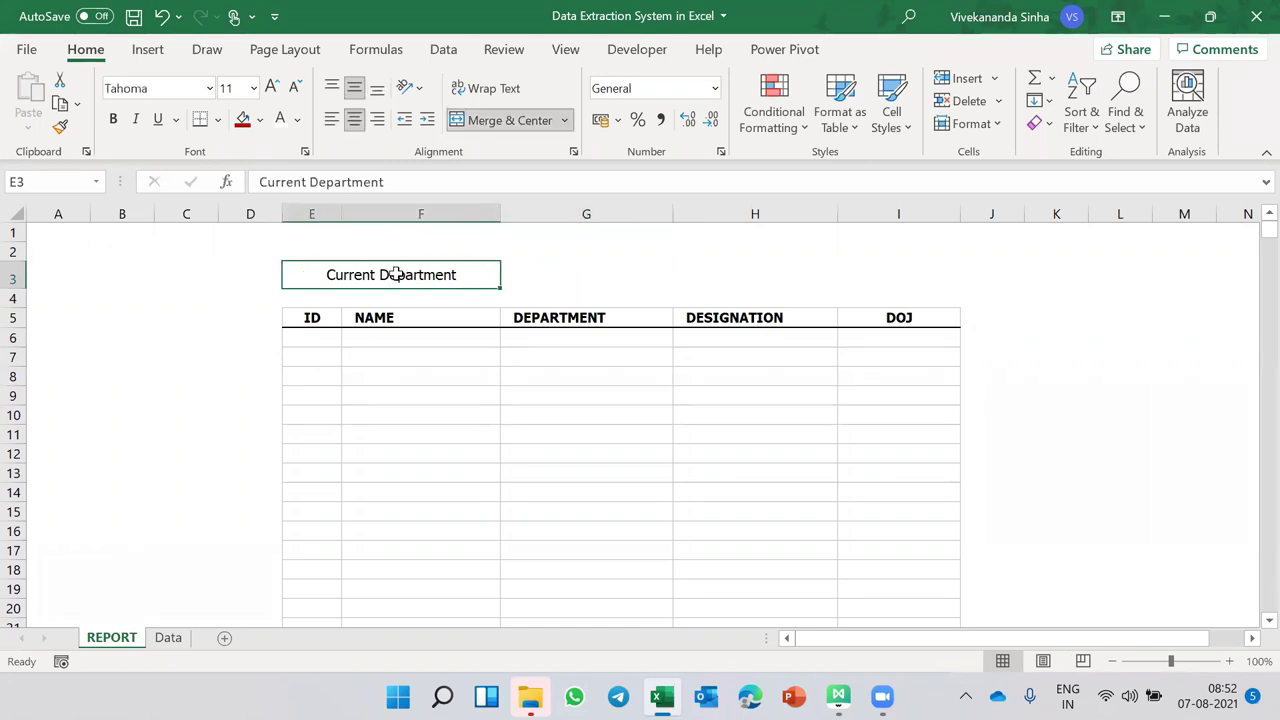
left_click(261, 120)
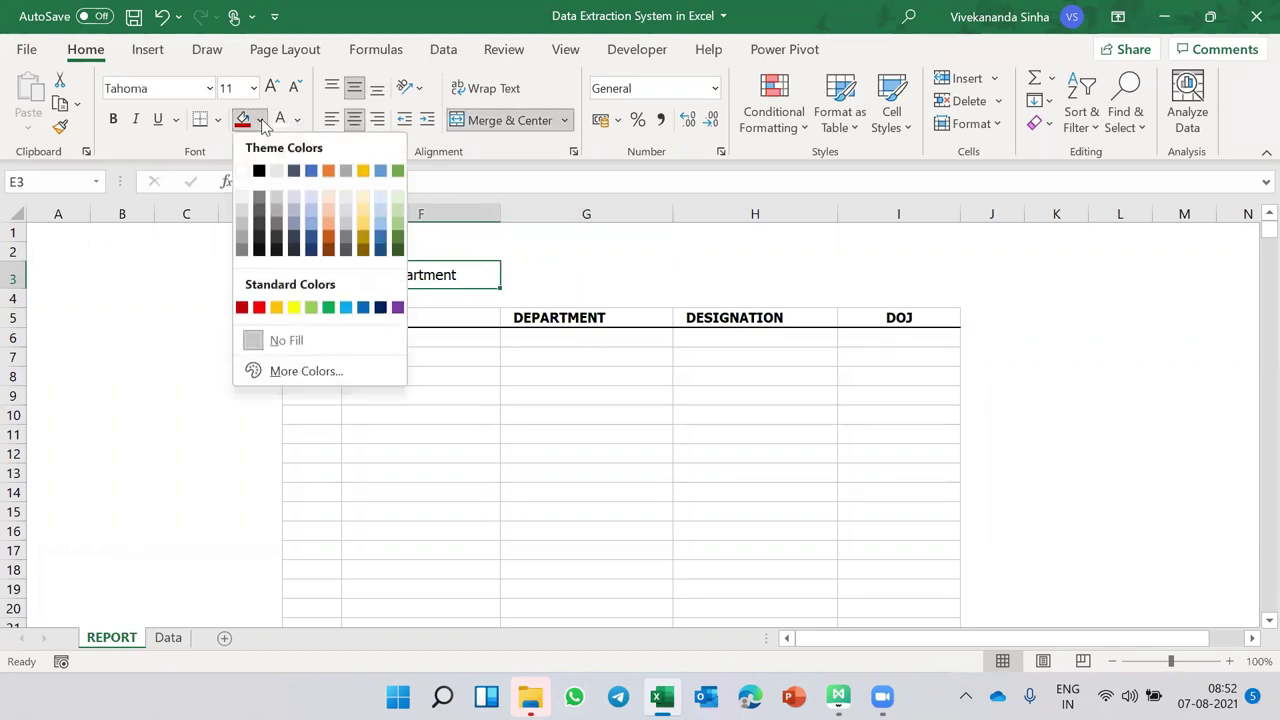
left_click(241, 307)
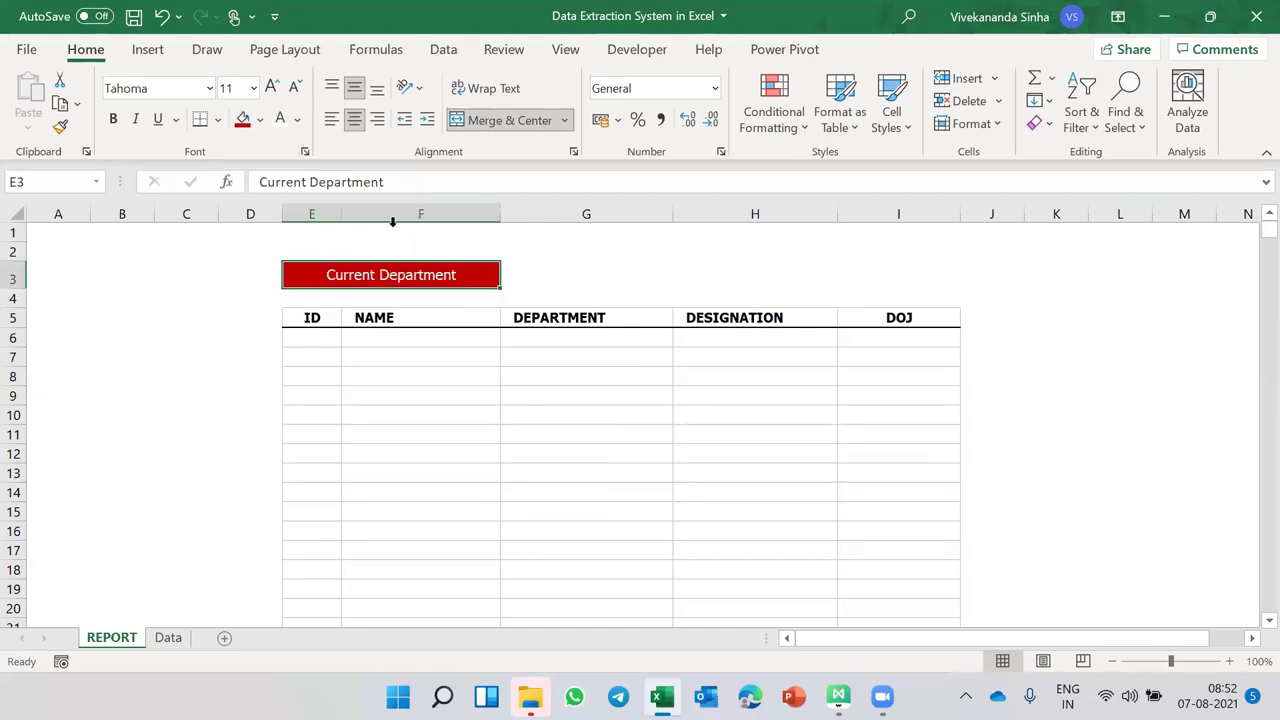
- Give G3 a light grey fill with left, vertically centred alignment and enter Finance
left_click(537, 277)
left_click(261, 120)
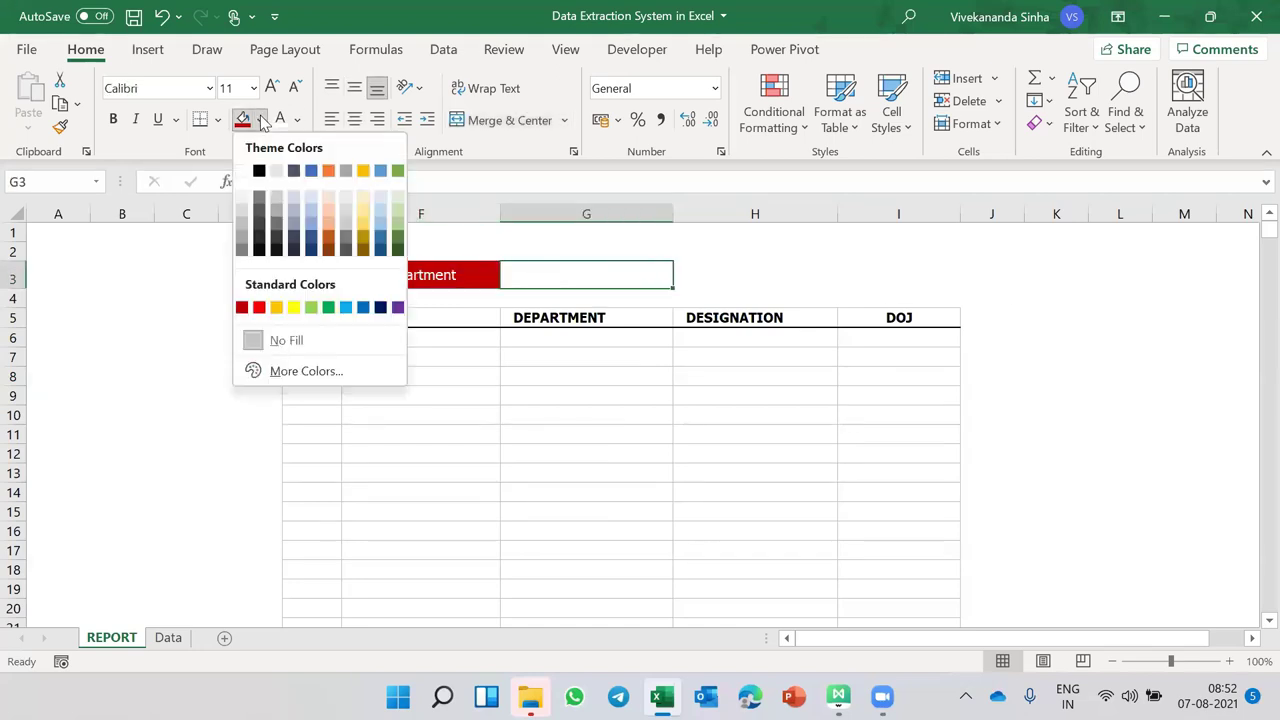
left_click(241, 197)
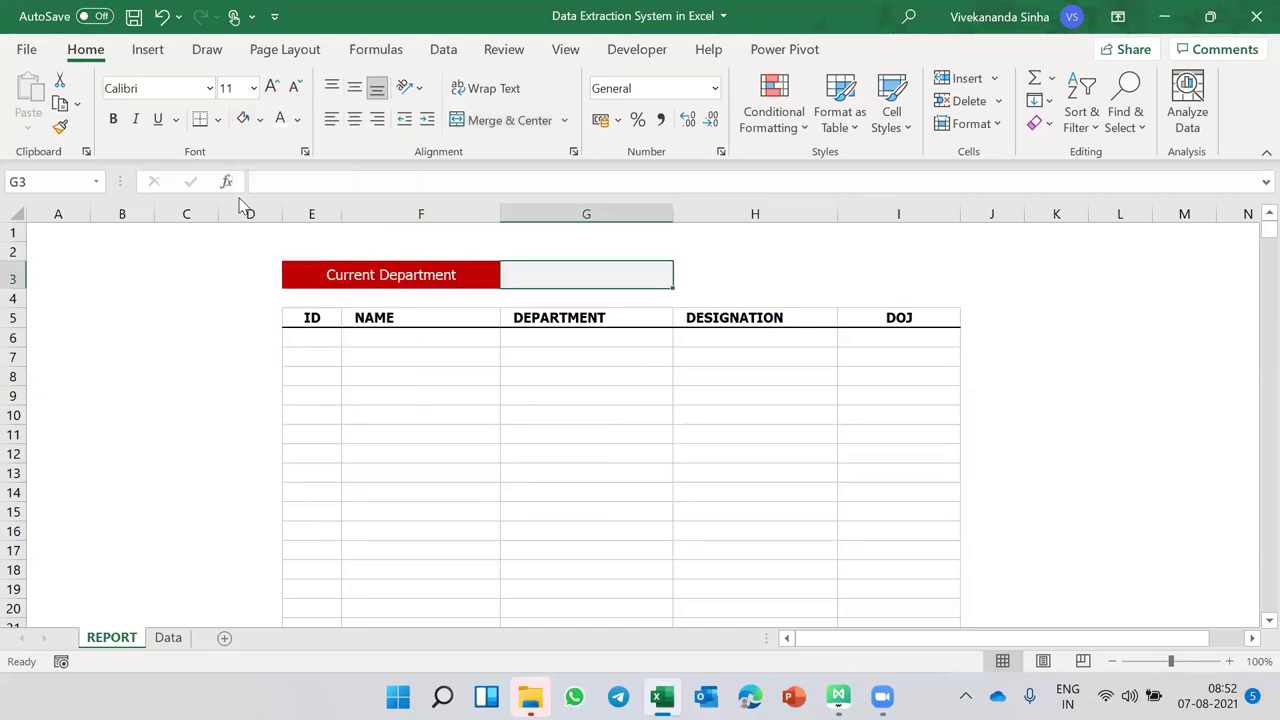
left_click(353, 91)
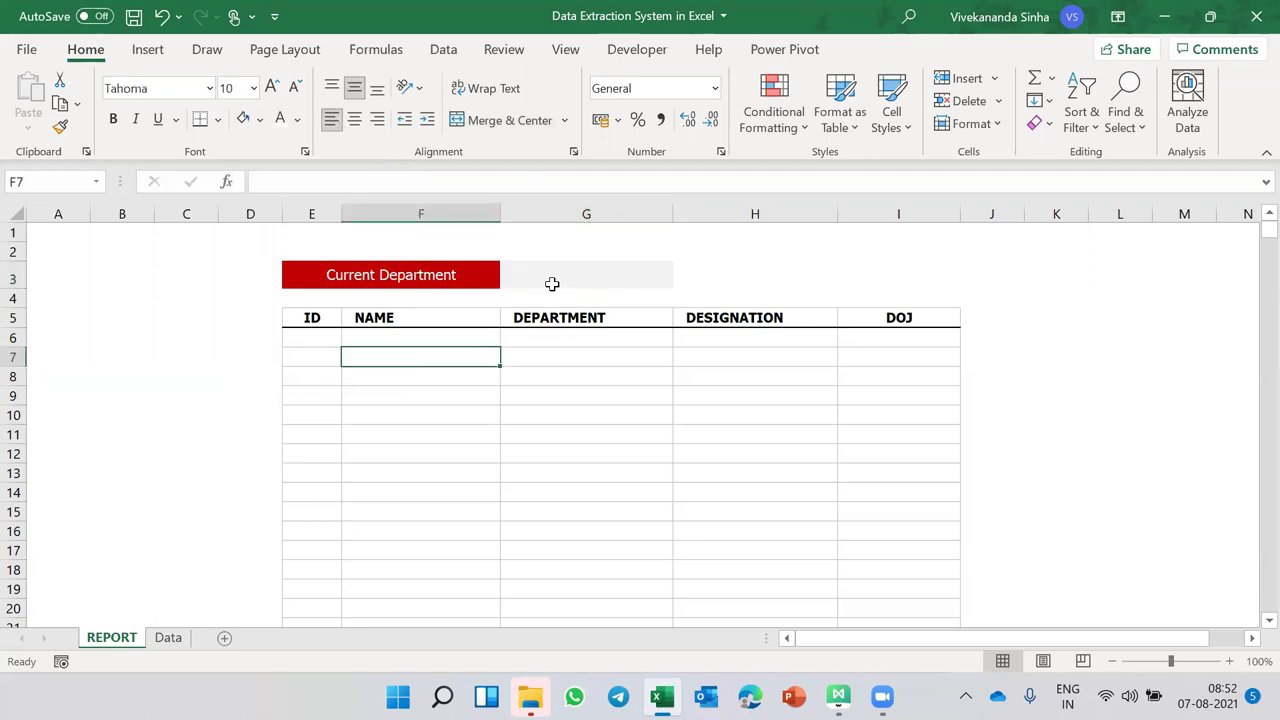
left_click(551, 282)
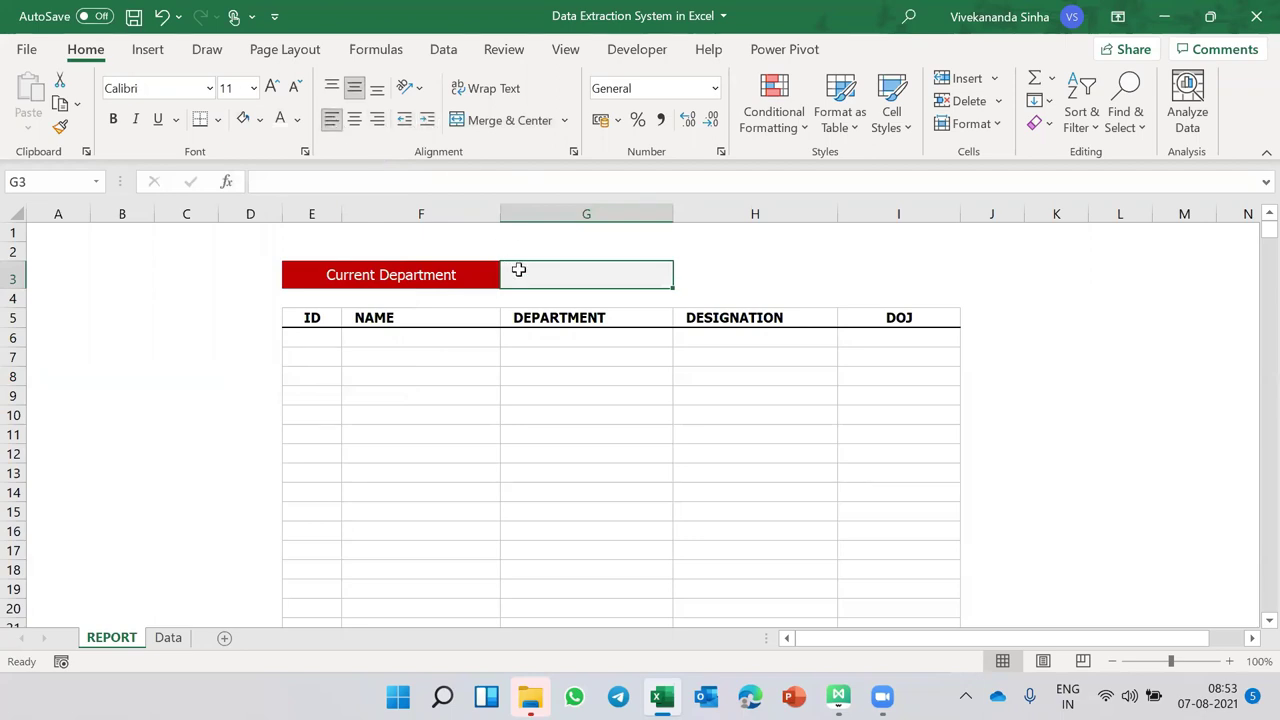
type("Finance")
key("Return")
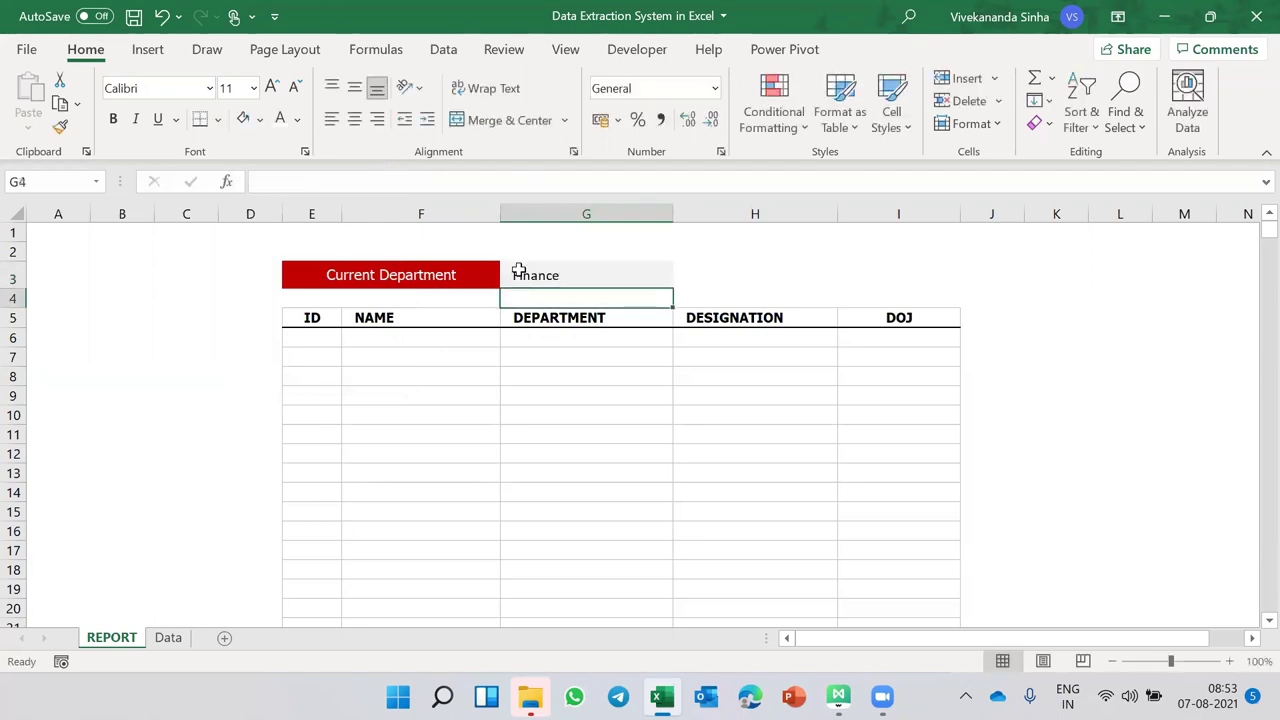
- Set the Finance cell G3 to Tahoma, size 10
left_click(533, 273)
left_click(161, 88)
type("Tahoma")
key("Return")
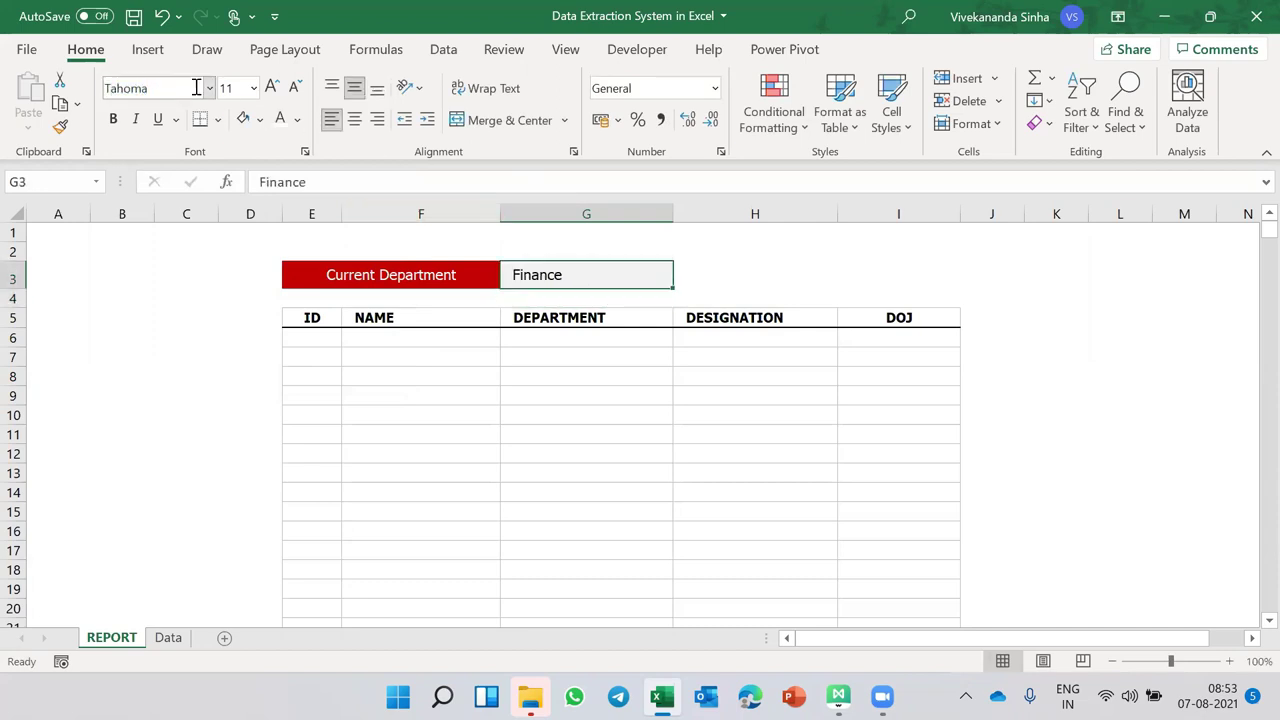
left_click(239, 95)
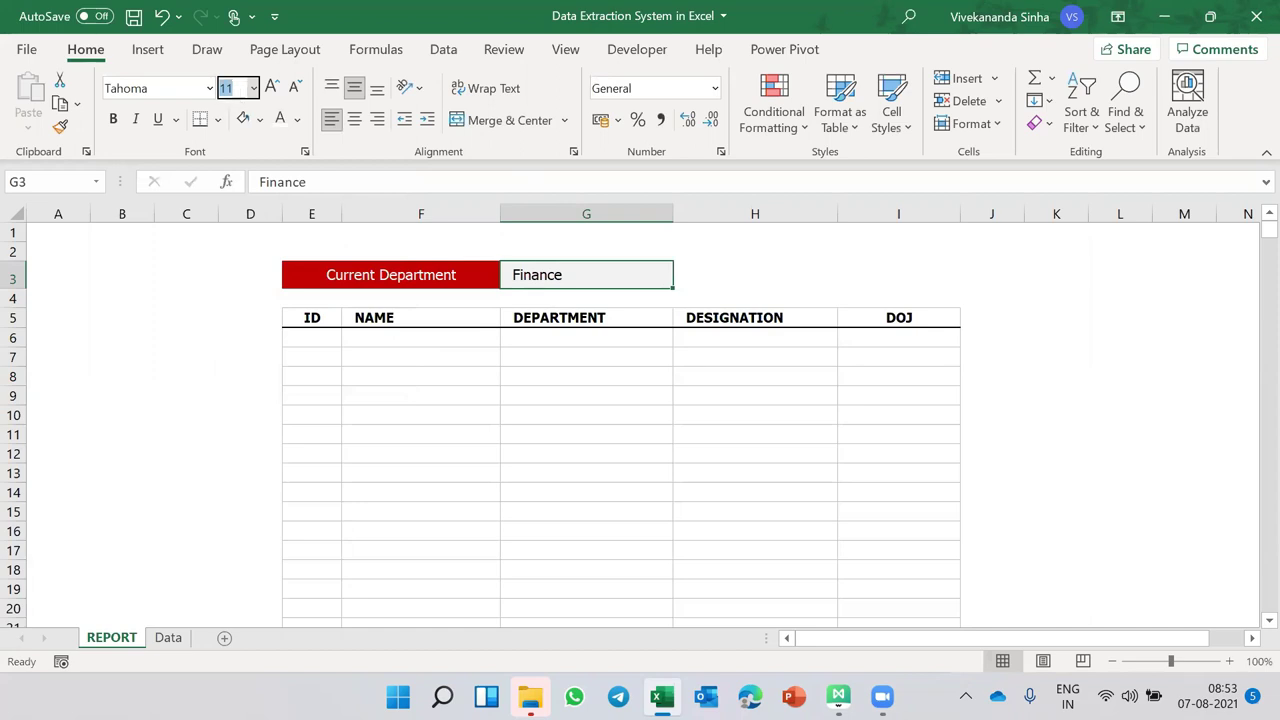
type("10")
left_click(311, 316)
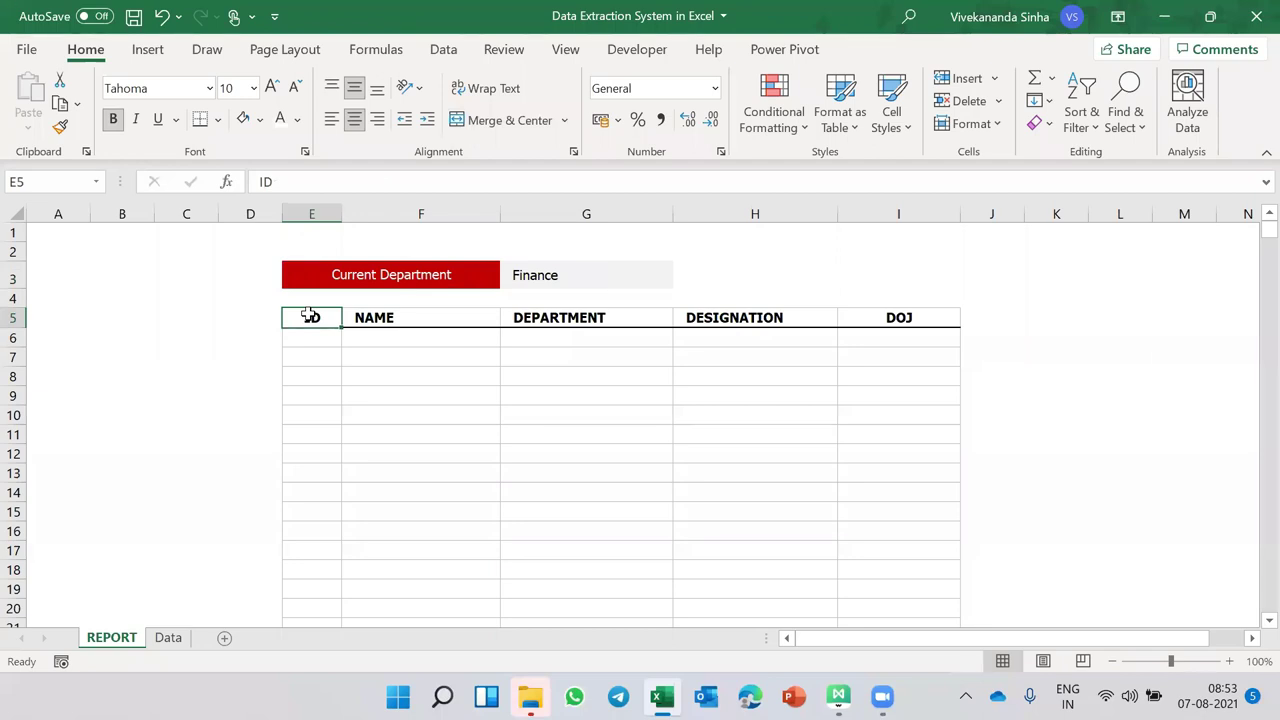
- Apply a green-to-dark-green two-colour gradient fill to header cells E5:I5, ID through DOJ
left_click_drag(311, 316, 898, 317)
key("ctrl+1")
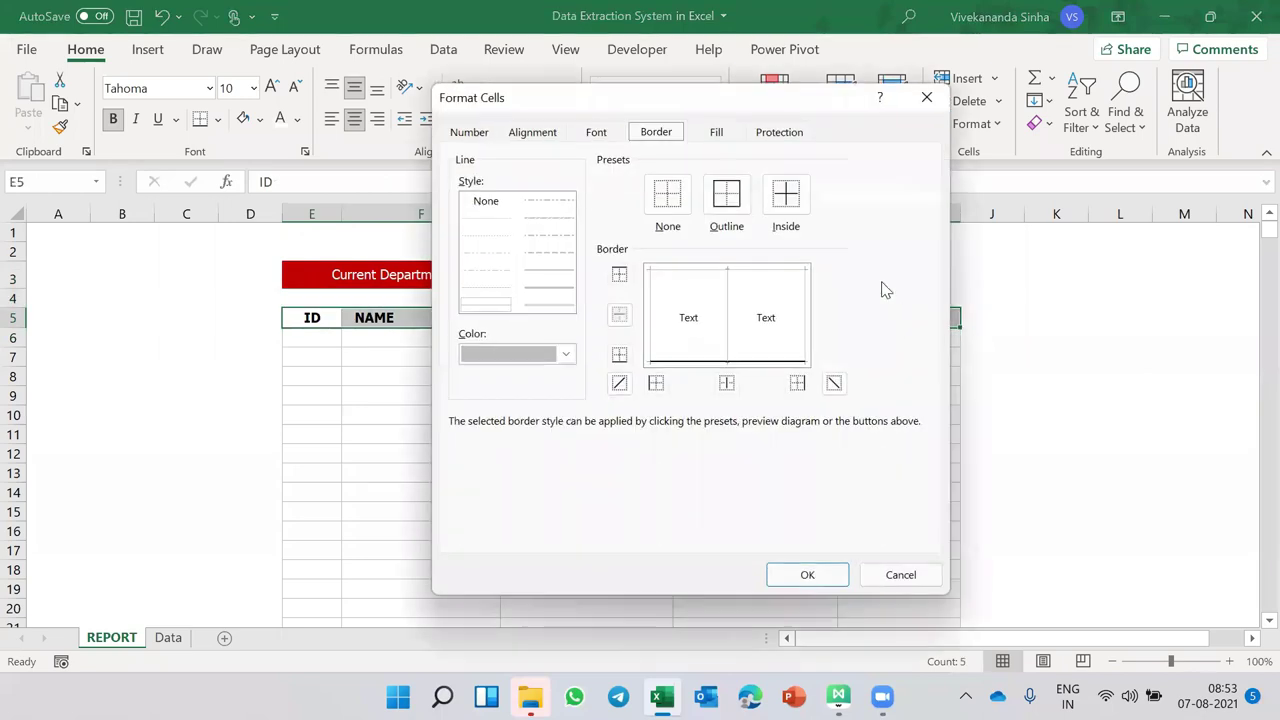
left_click(717, 134)
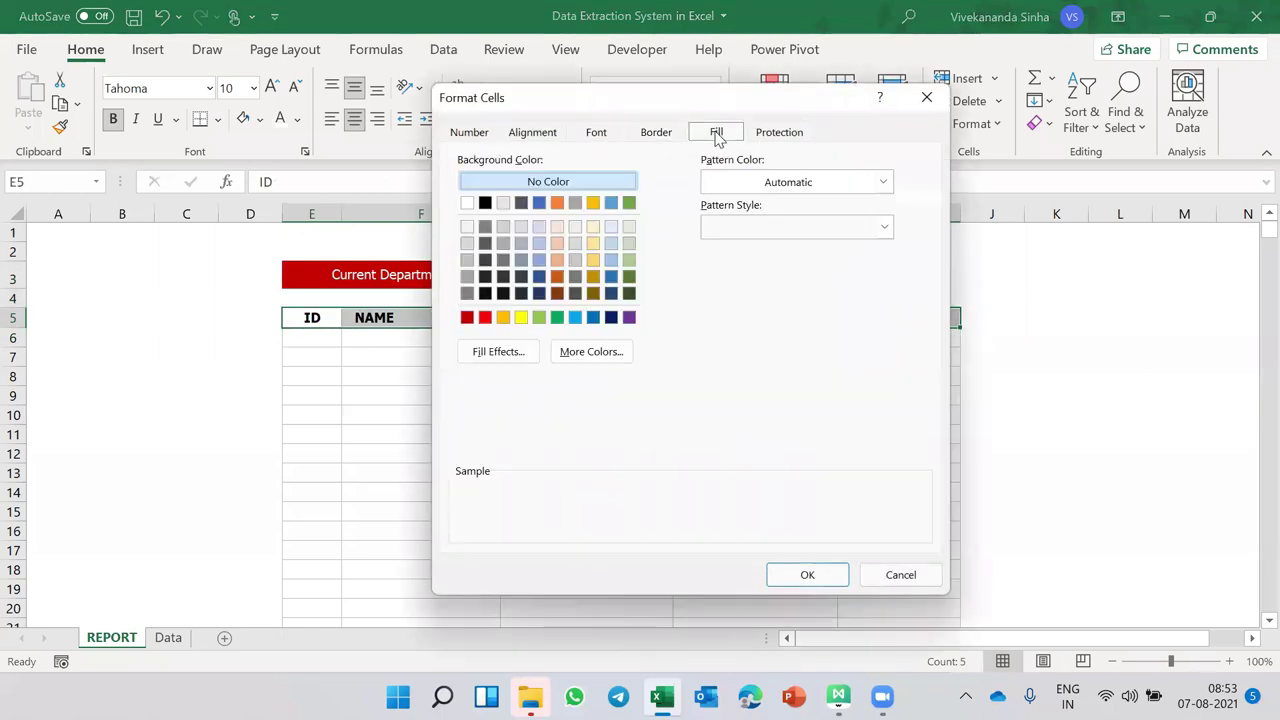
left_click(528, 350)
left_click(759, 251)
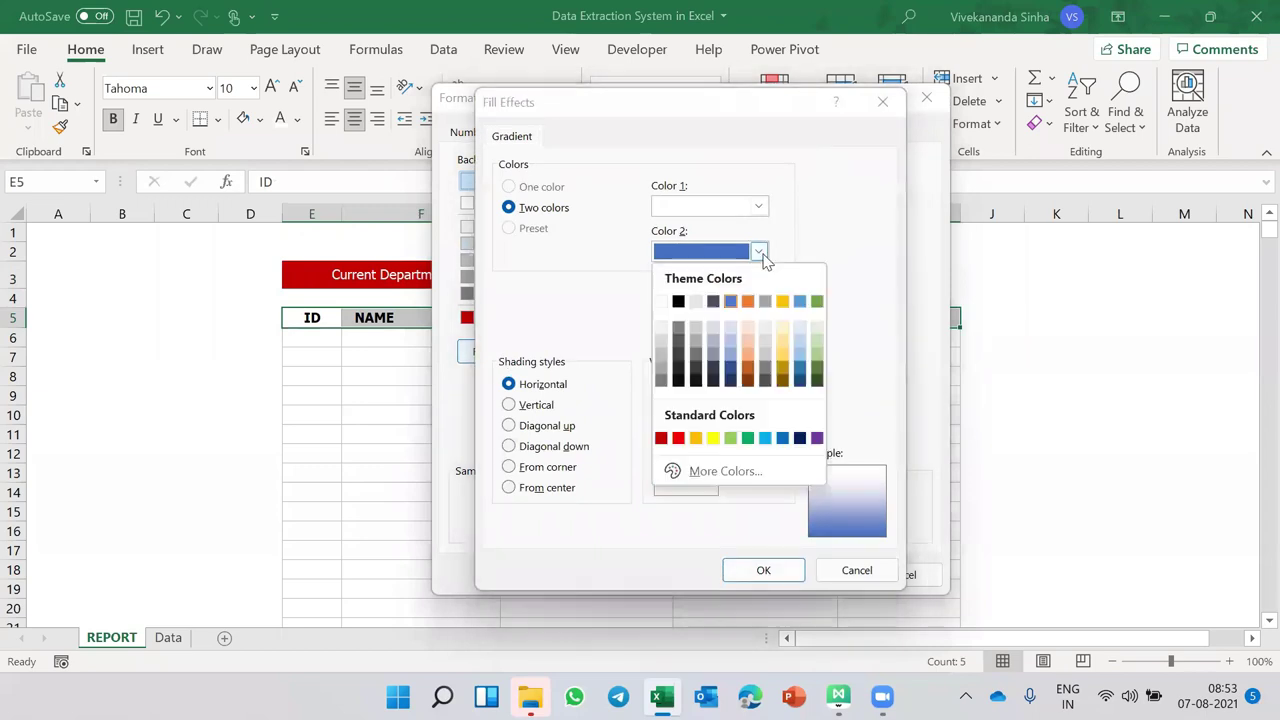
left_click(816, 384)
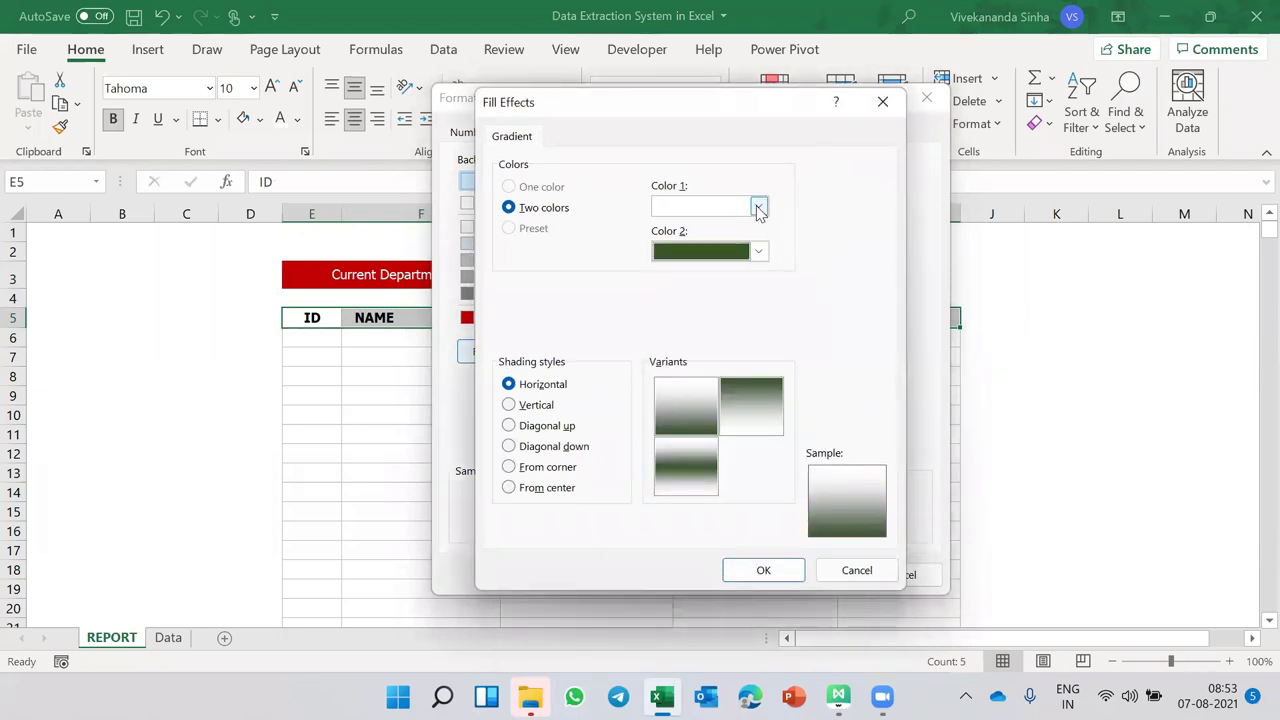
left_click(759, 206)
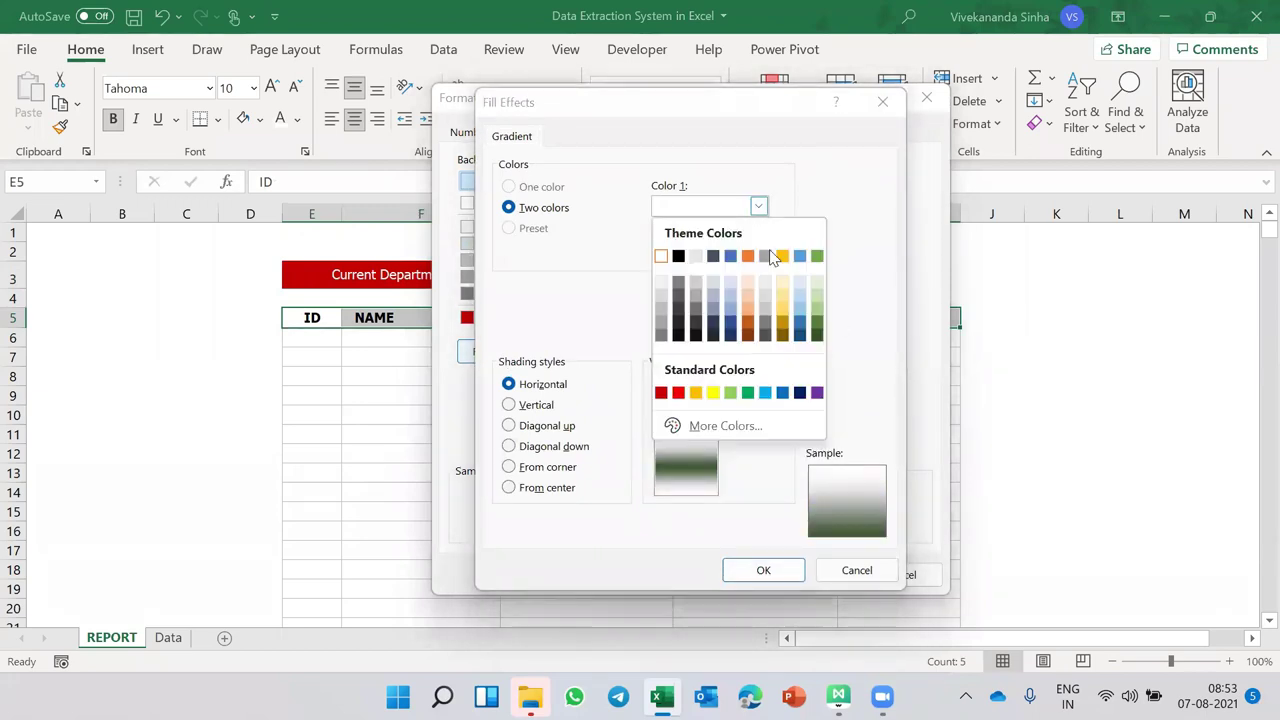
left_click(748, 392)
key("Return")
key("Return")
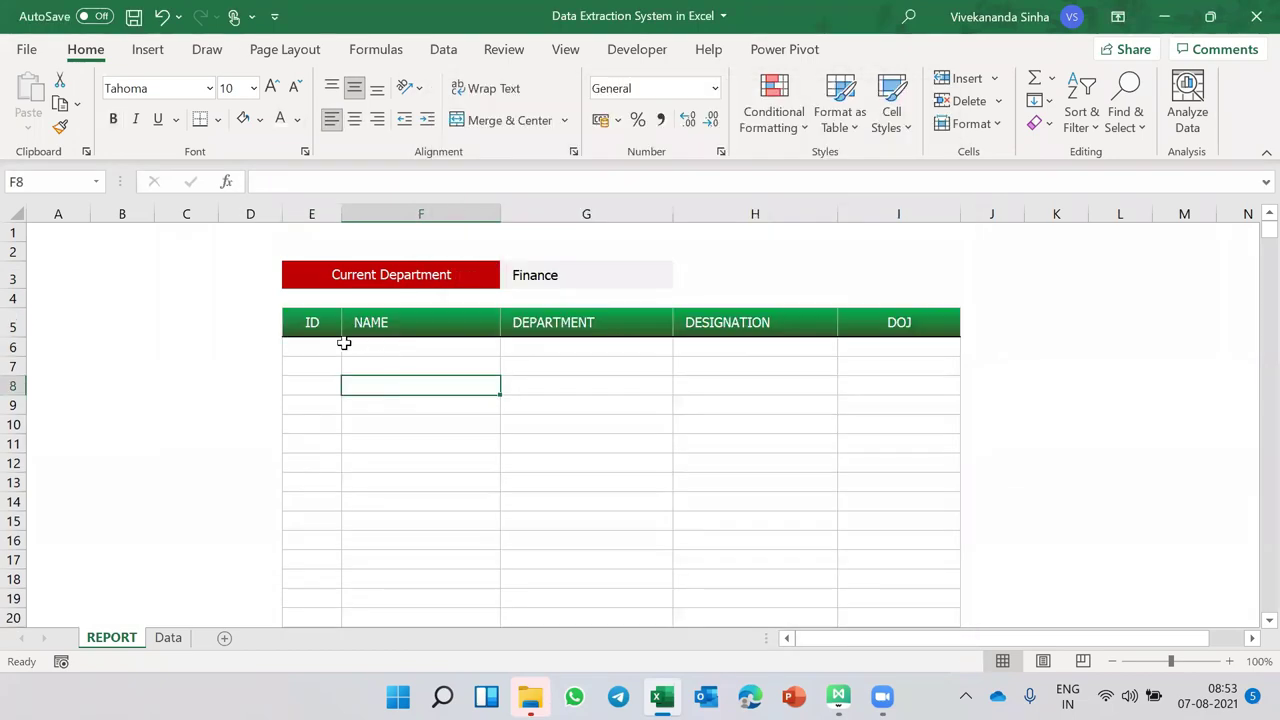
- Confirm the gradient fill and re-enter Finance in the Current Department cell G3
left_click(314, 326)
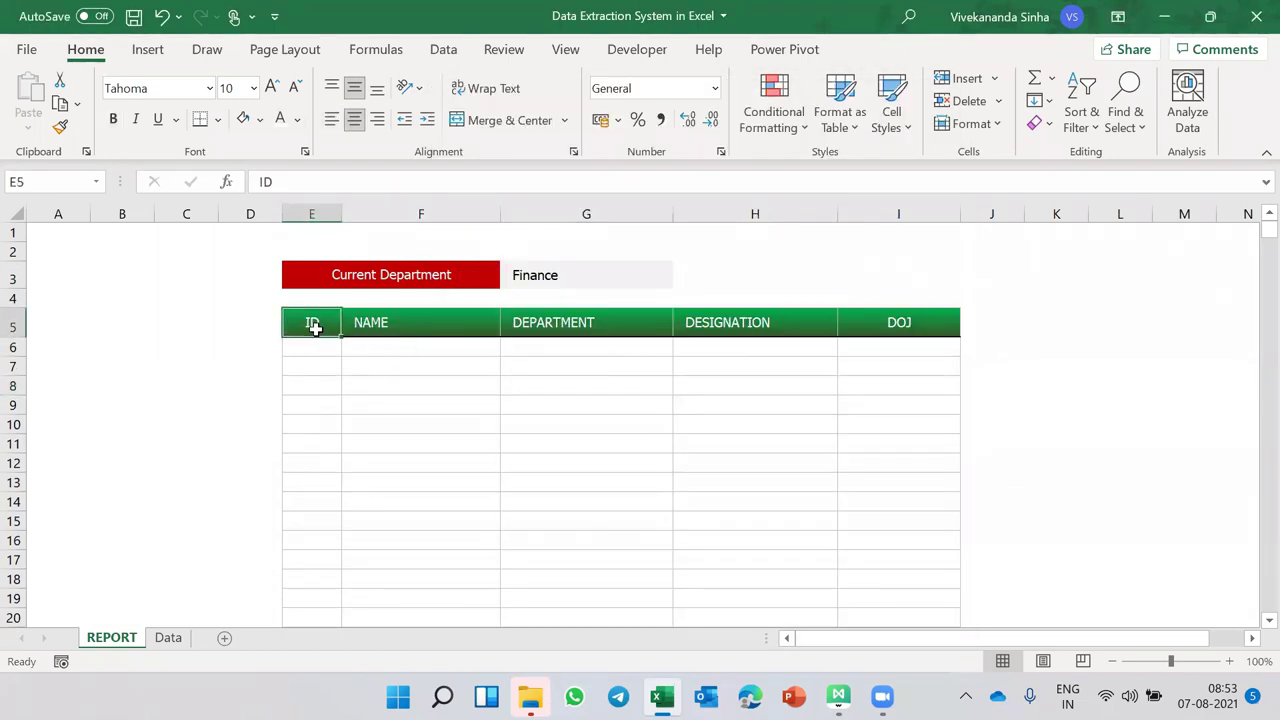
left_click(323, 346)
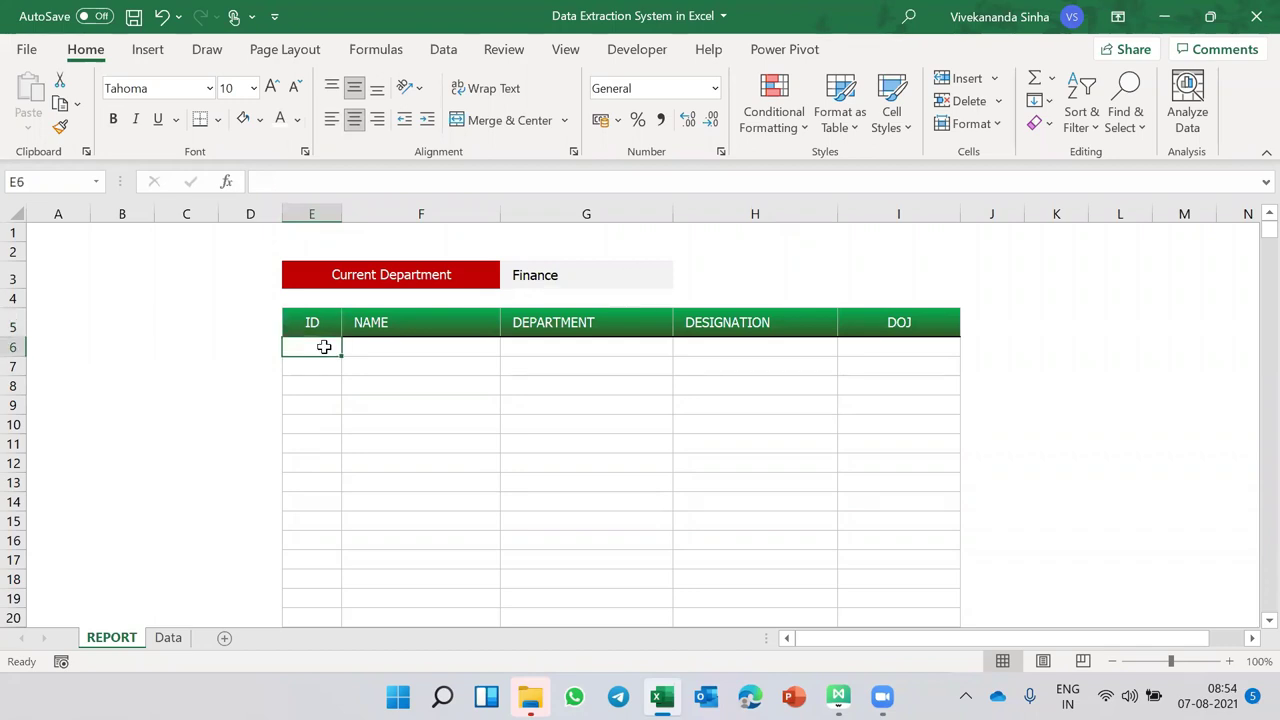
left_click(543, 277)
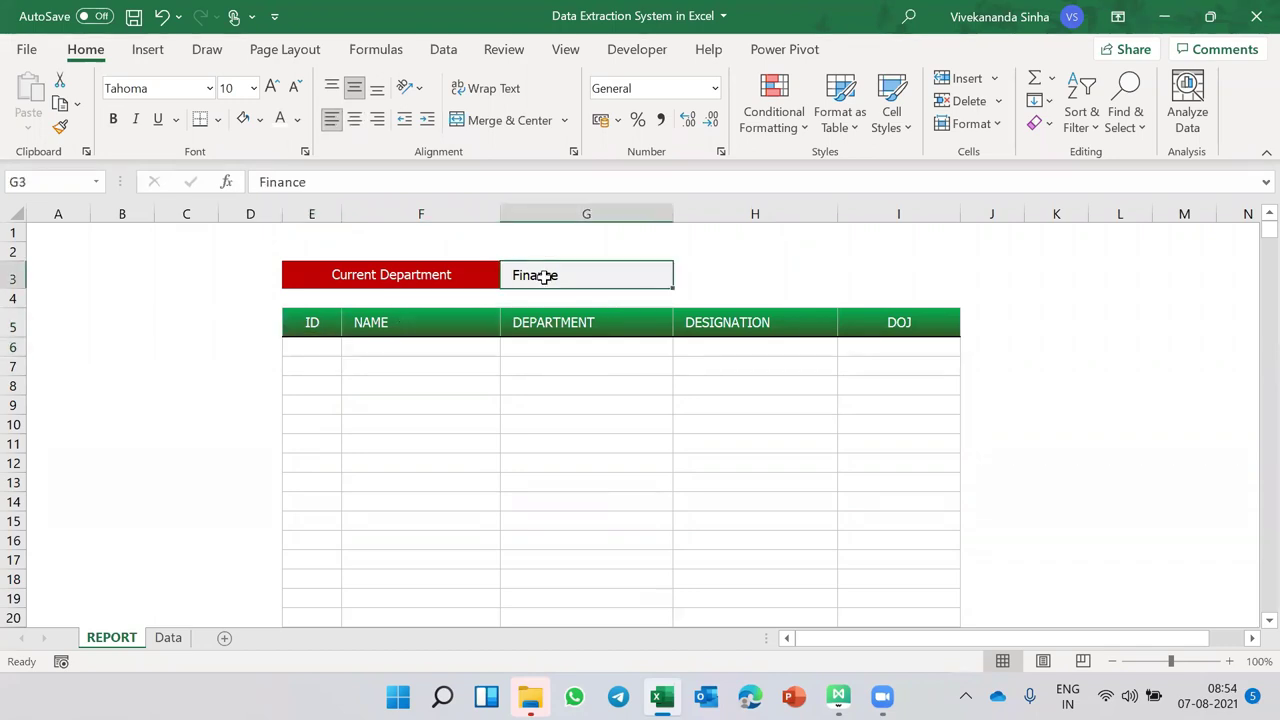
type("Finance")
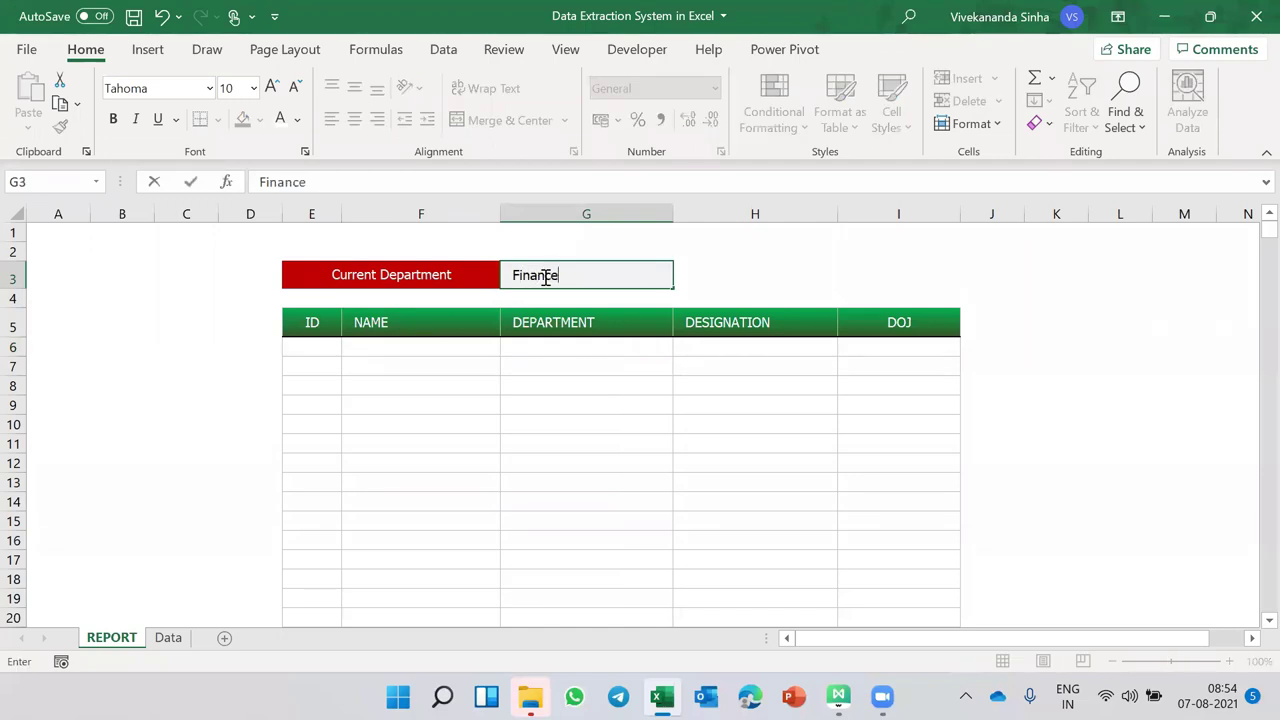
key("ctrl+Return")
left_click_drag(306, 346, 781, 490)
left_click(303, 345)
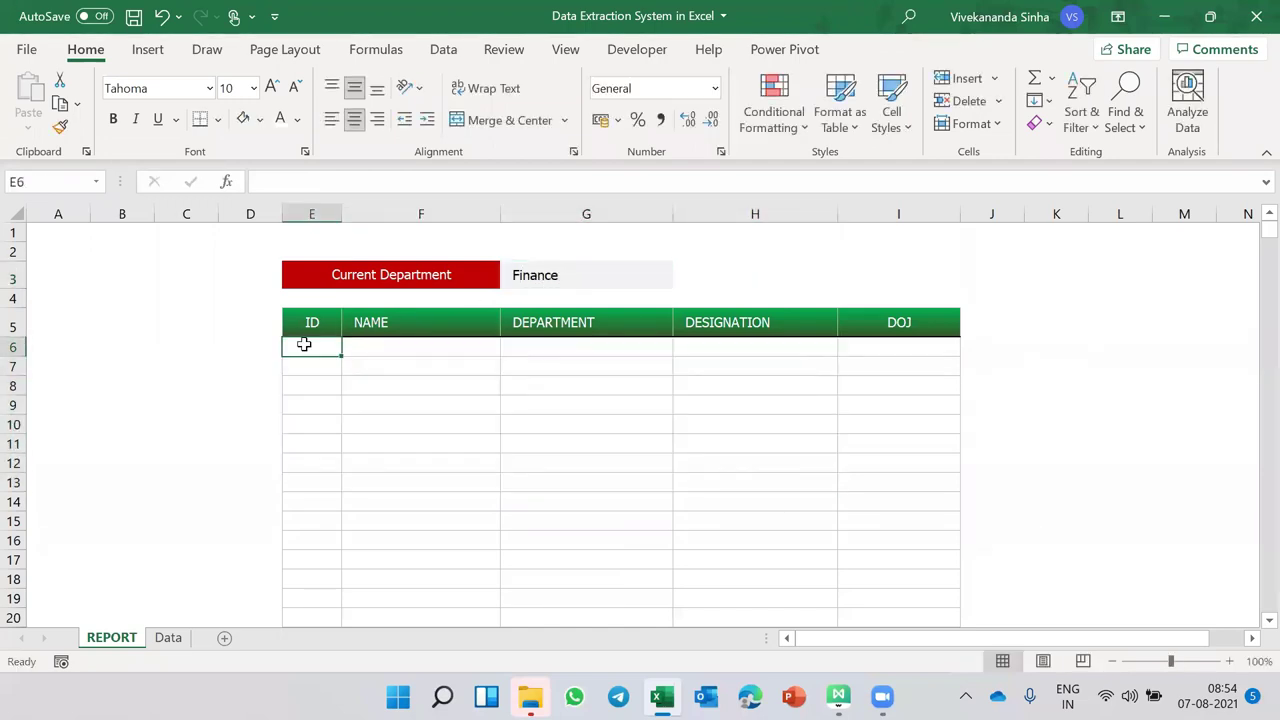
- Go to the Data sheet and select a cell inside the employee list
left_click(168, 640)
left_click(175, 292)
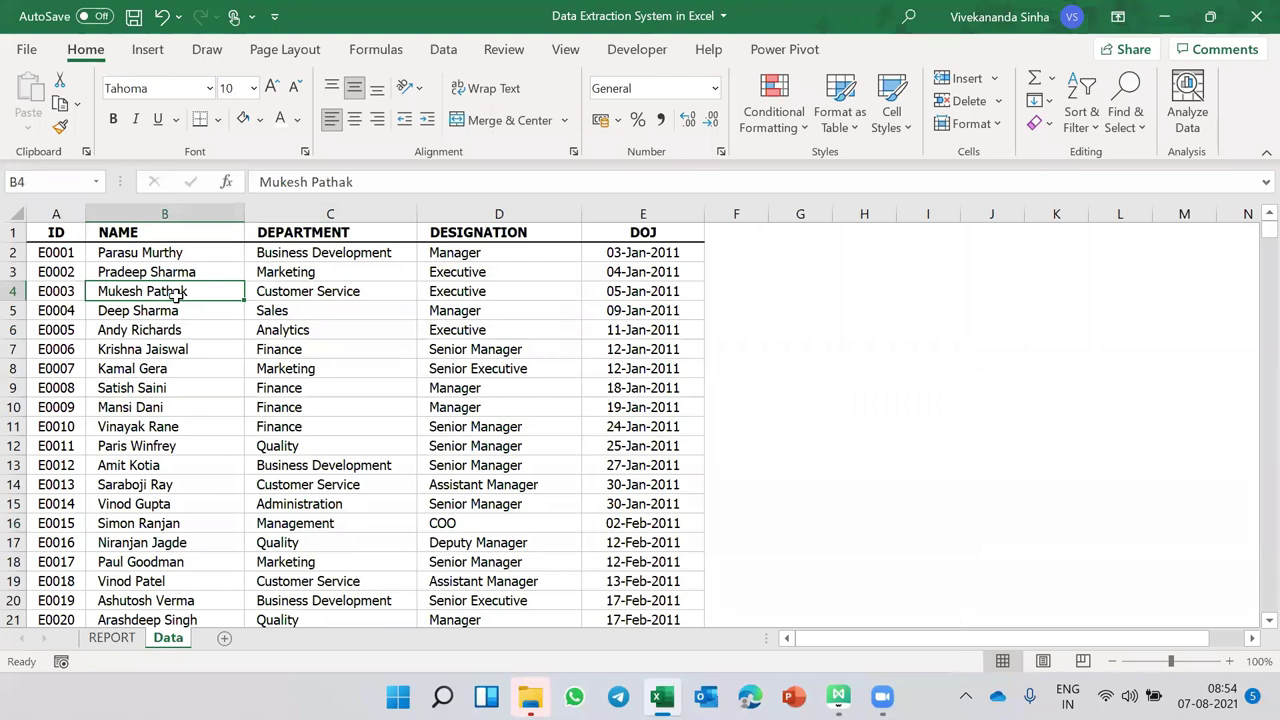
left_click(104, 640)
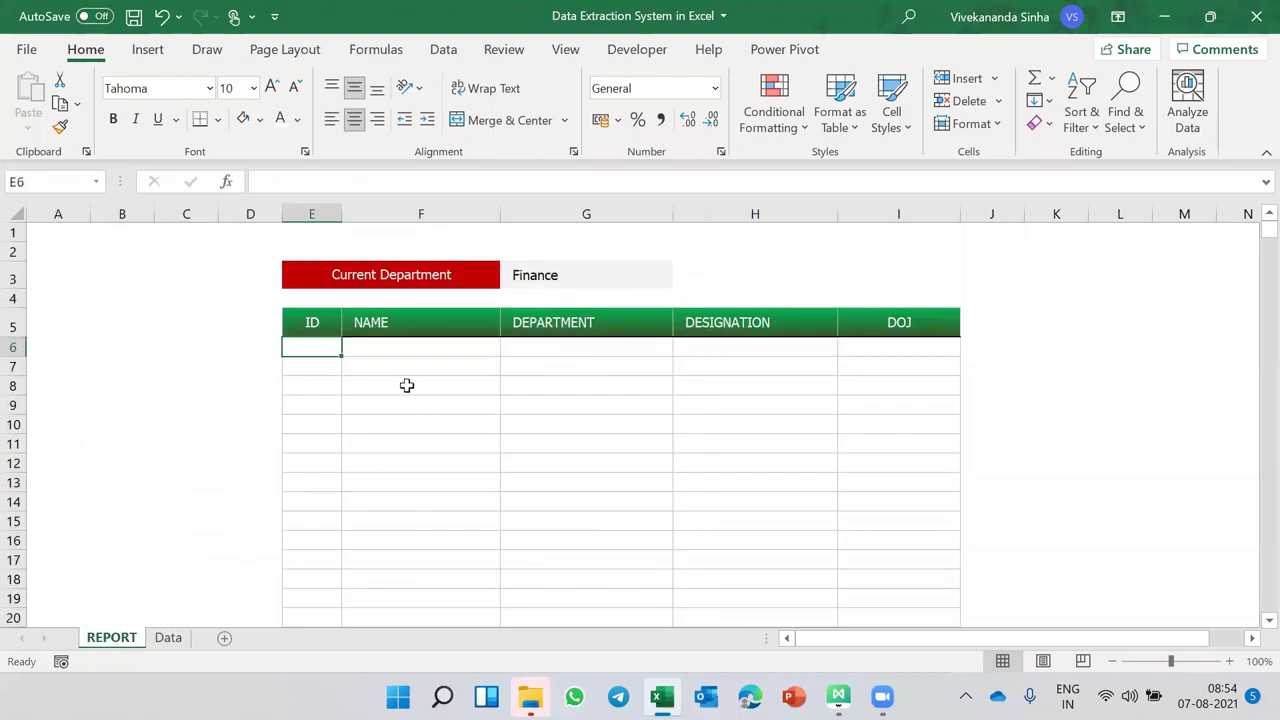
left_click(168, 640)
left_click(200, 271)
- Convert the employee list into a table with headers, set its style to None, and begin renaming it
key("ctrl+t")
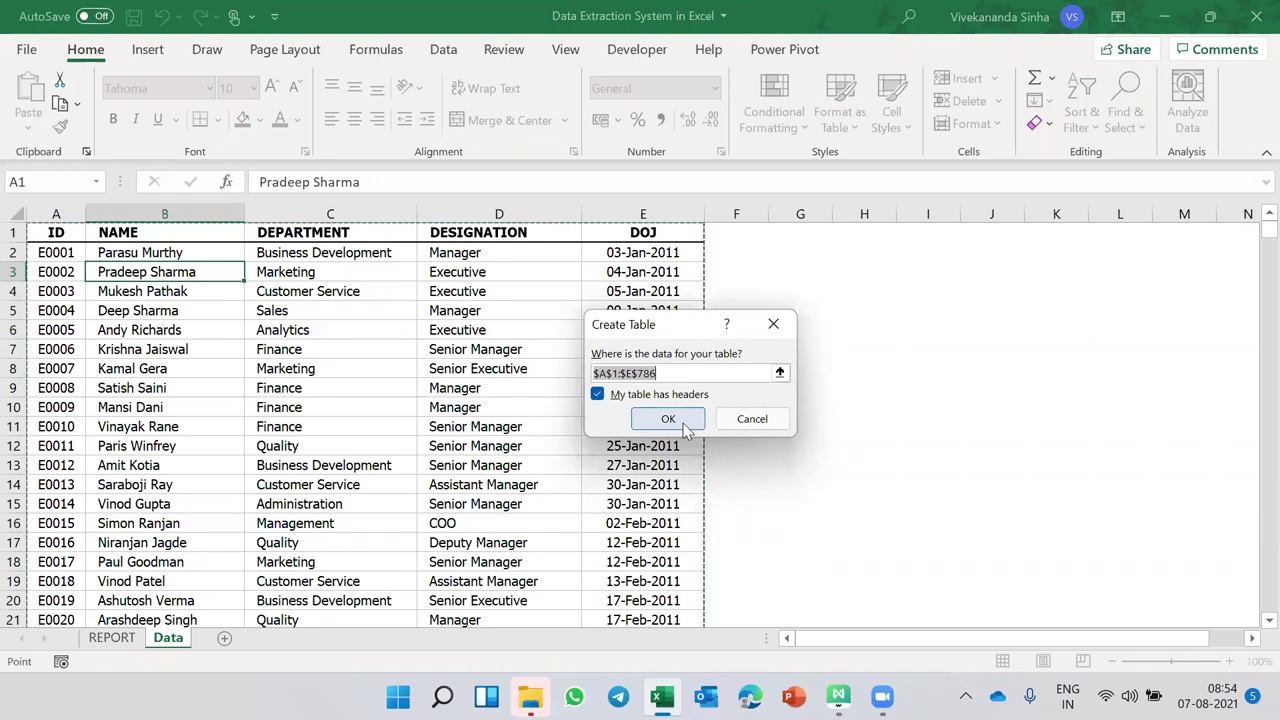
left_click(678, 419)
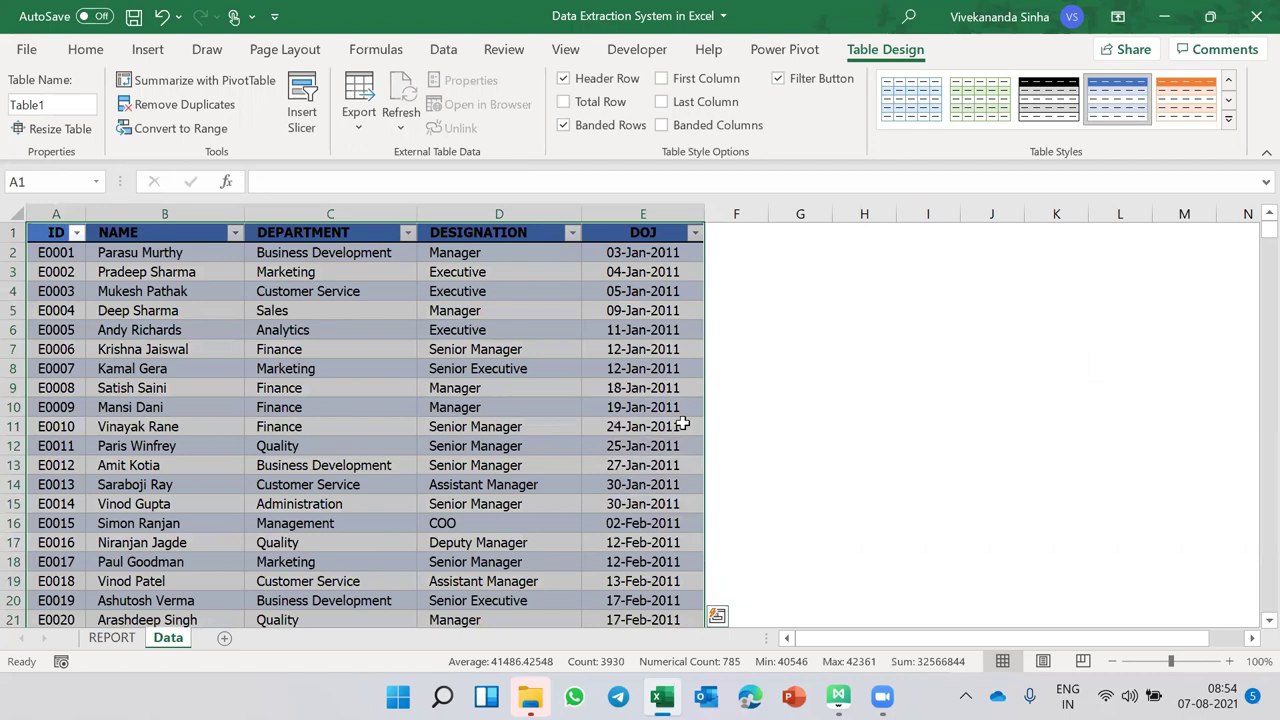
left_click(533, 298)
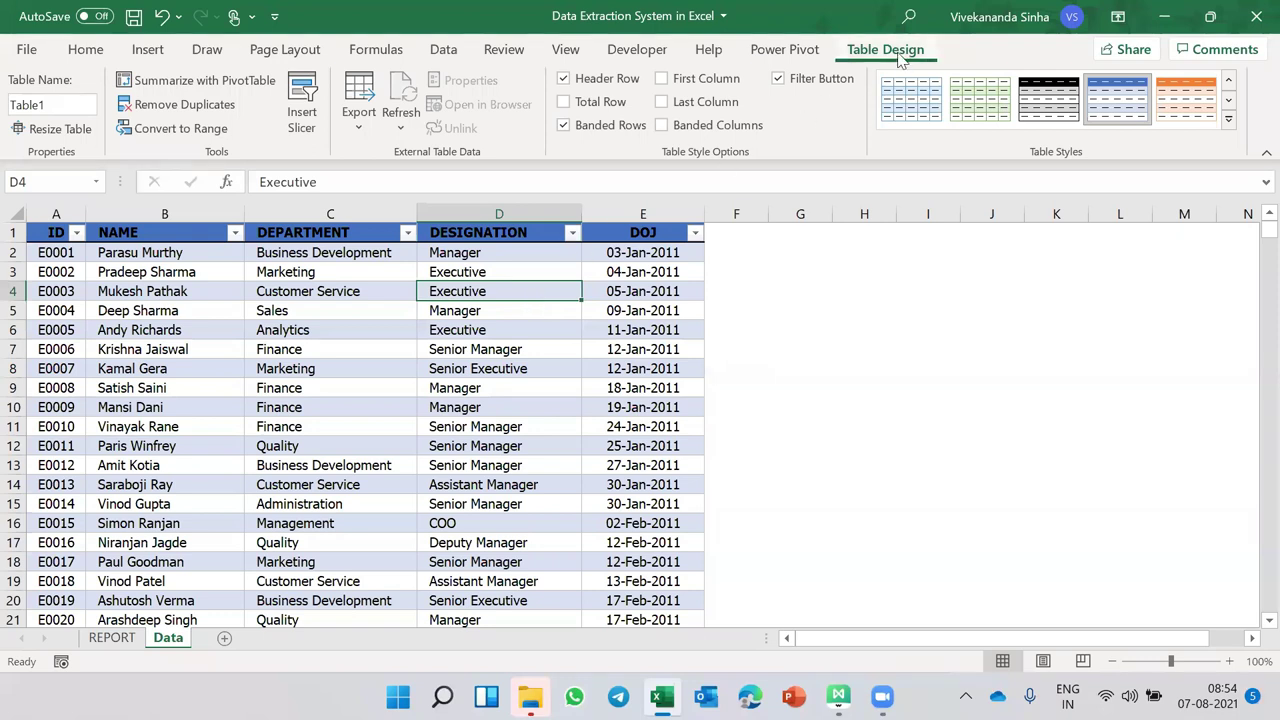
left_click(1228, 119)
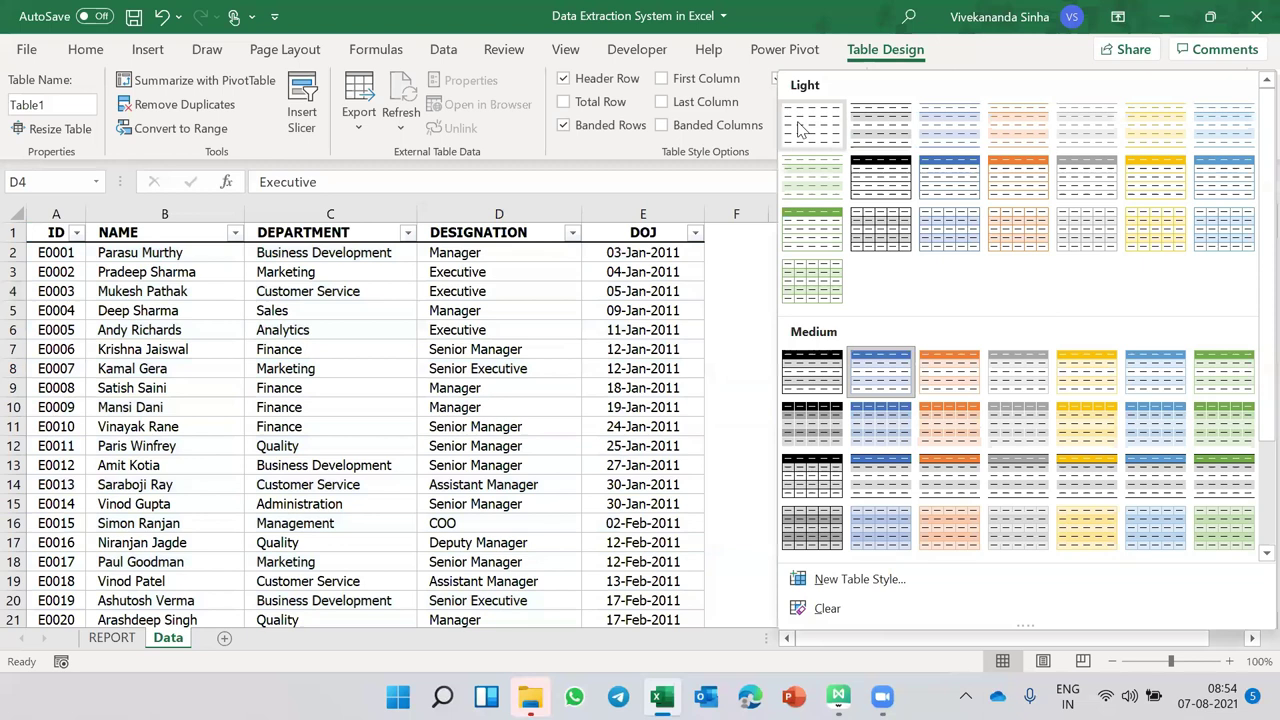
left_click(797, 128)
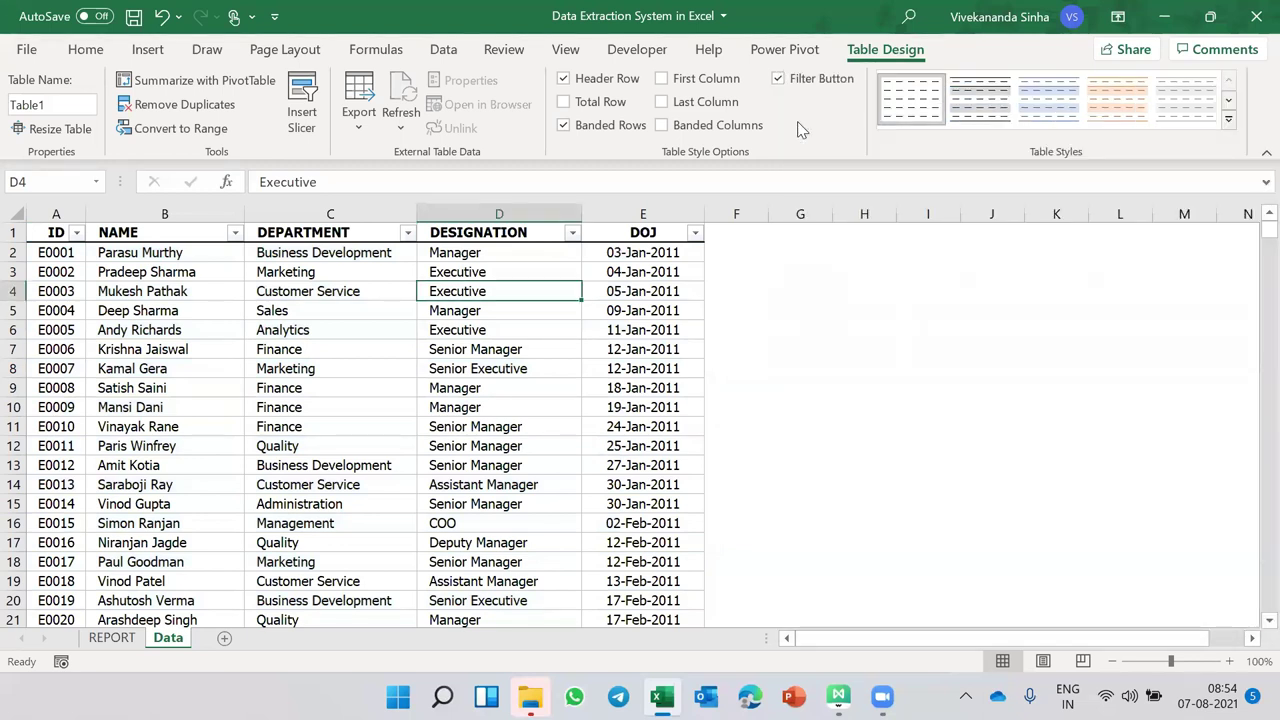
left_click(77, 107)
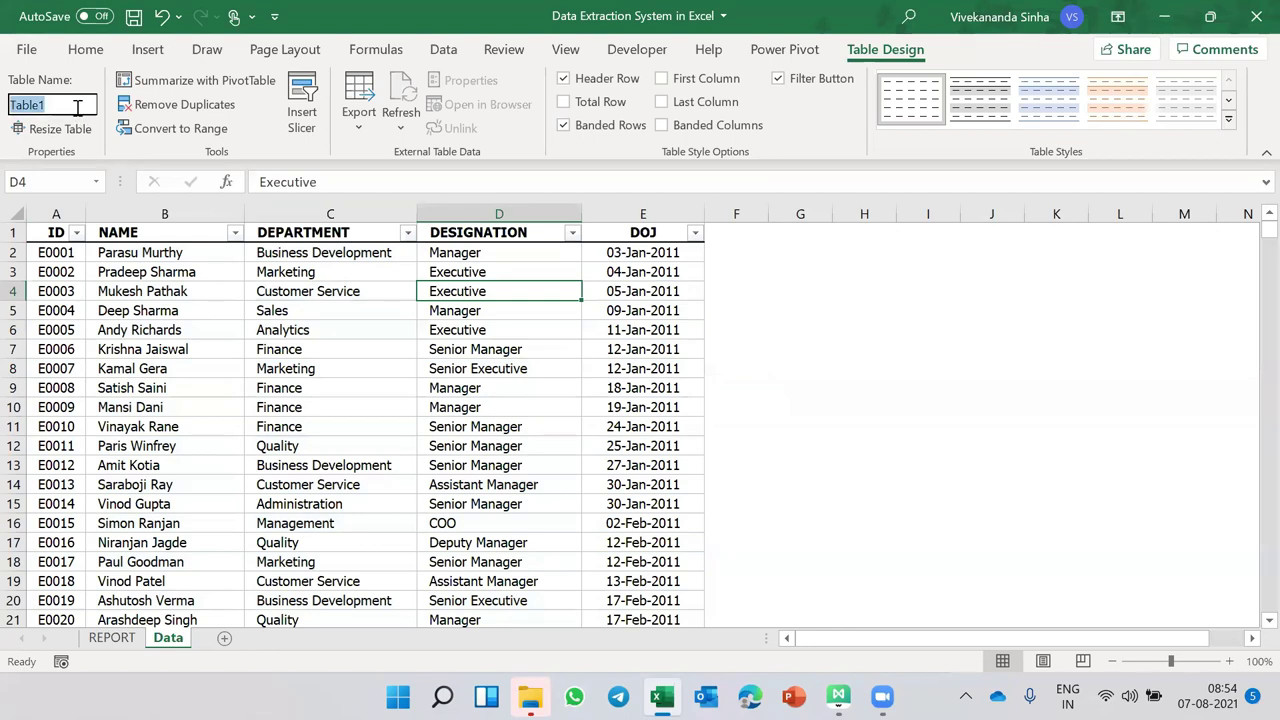
type("Da")
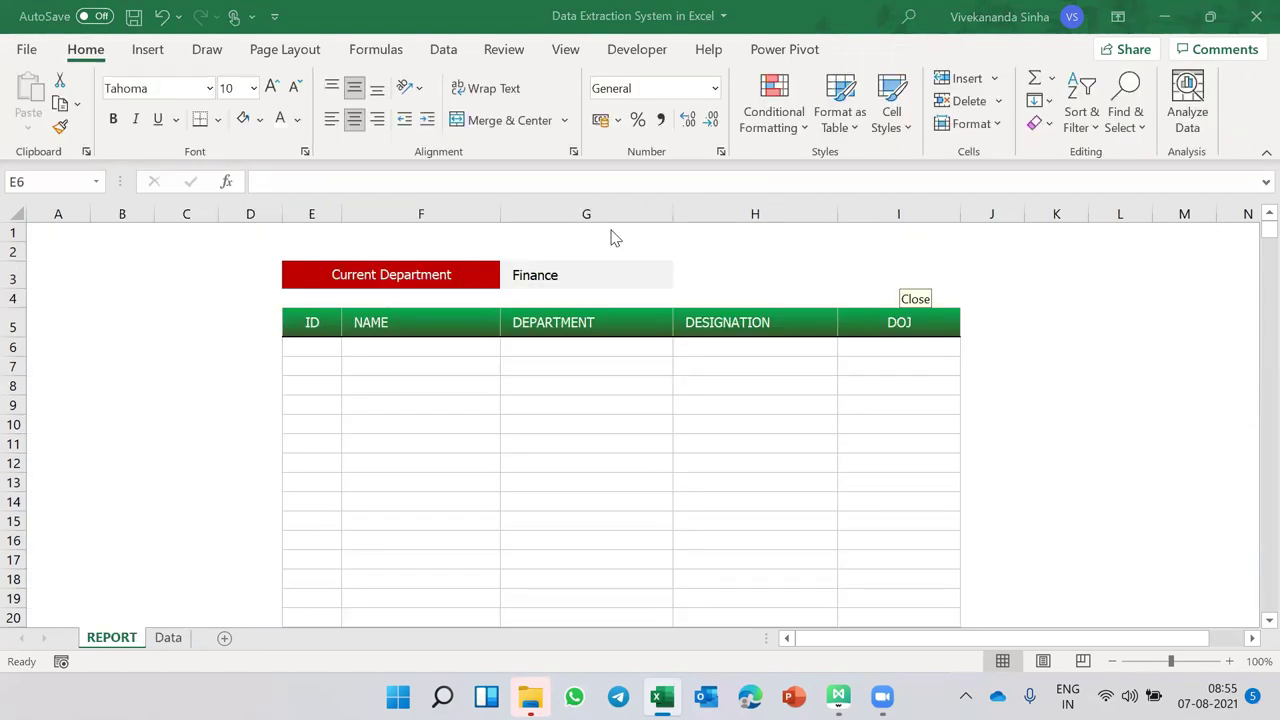
- Start a FILTER formula in E6 using the whole Data table as the source
left_click(318, 347)
left_click(586, 275)
left_click(326, 349)
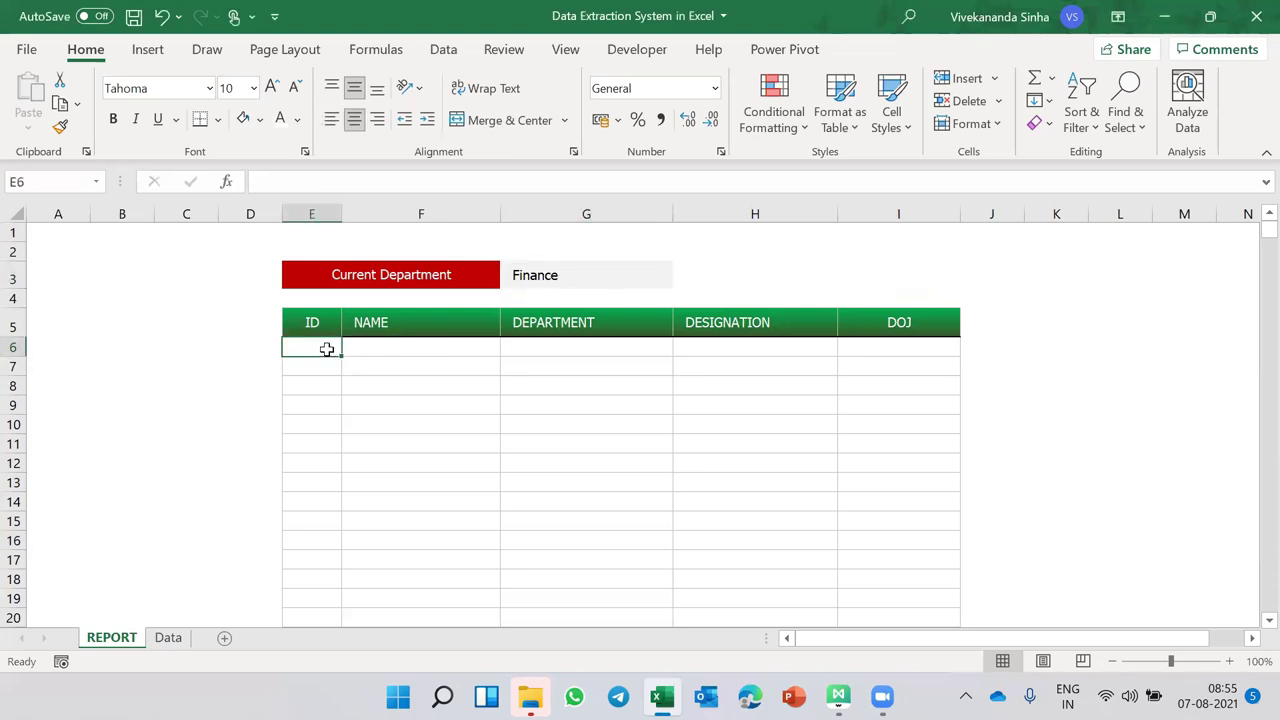
type("=filter")
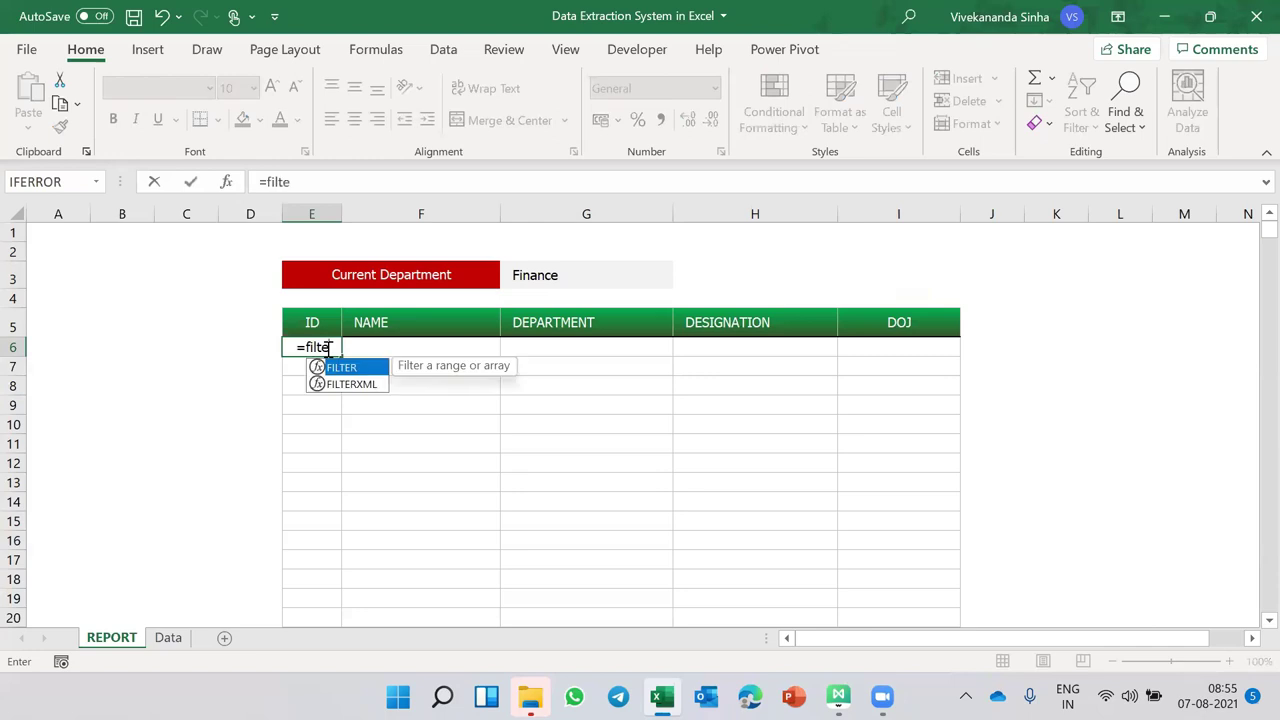
key("Tab")
left_click(168, 637)
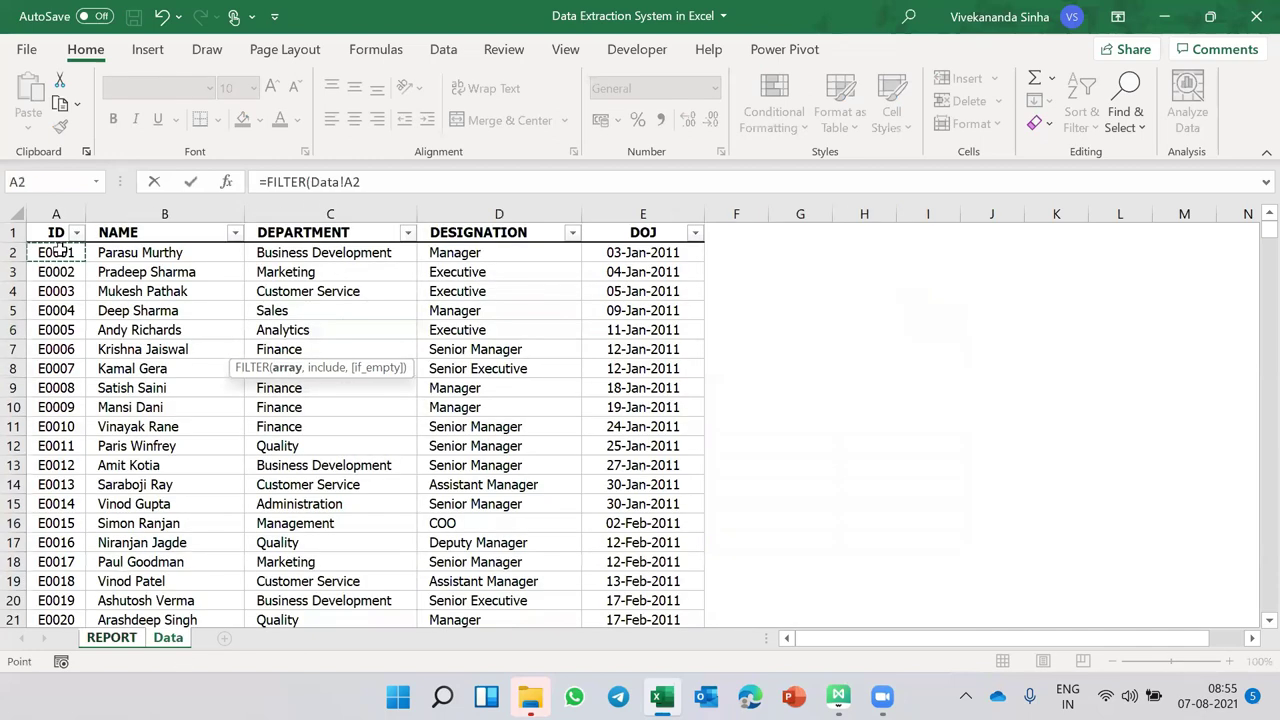
key("ctrl+a")
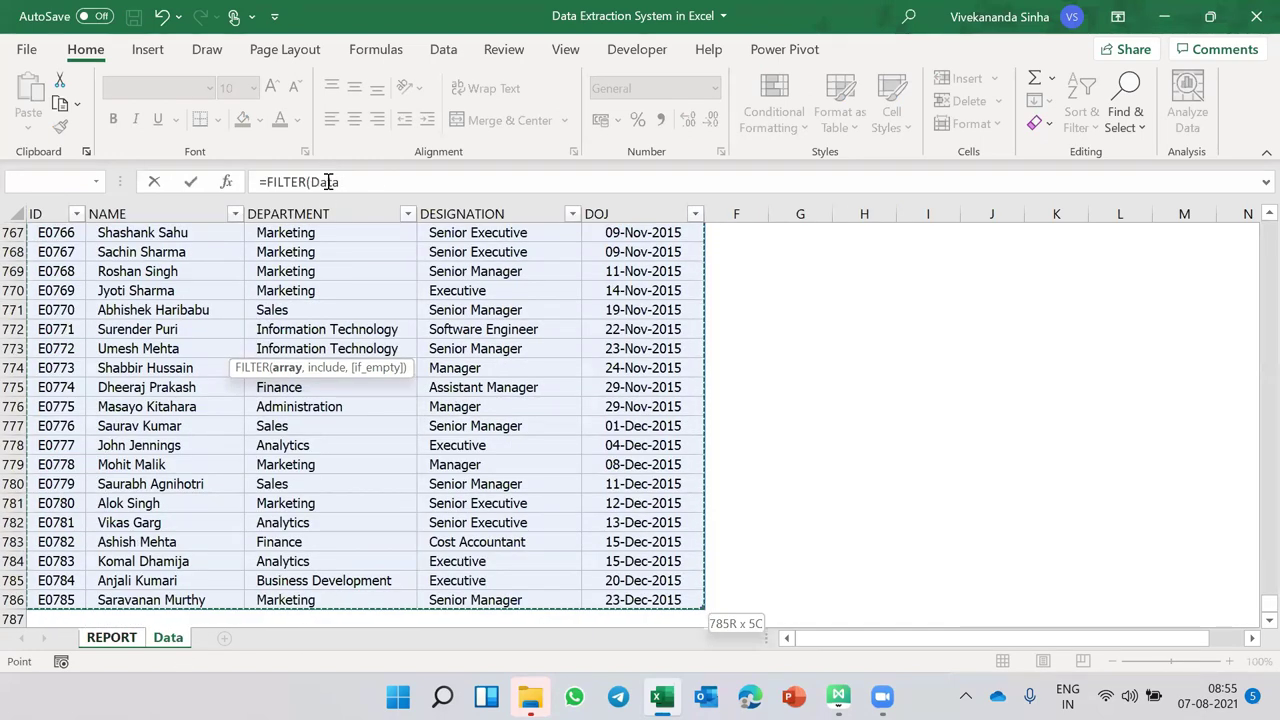
type(",")
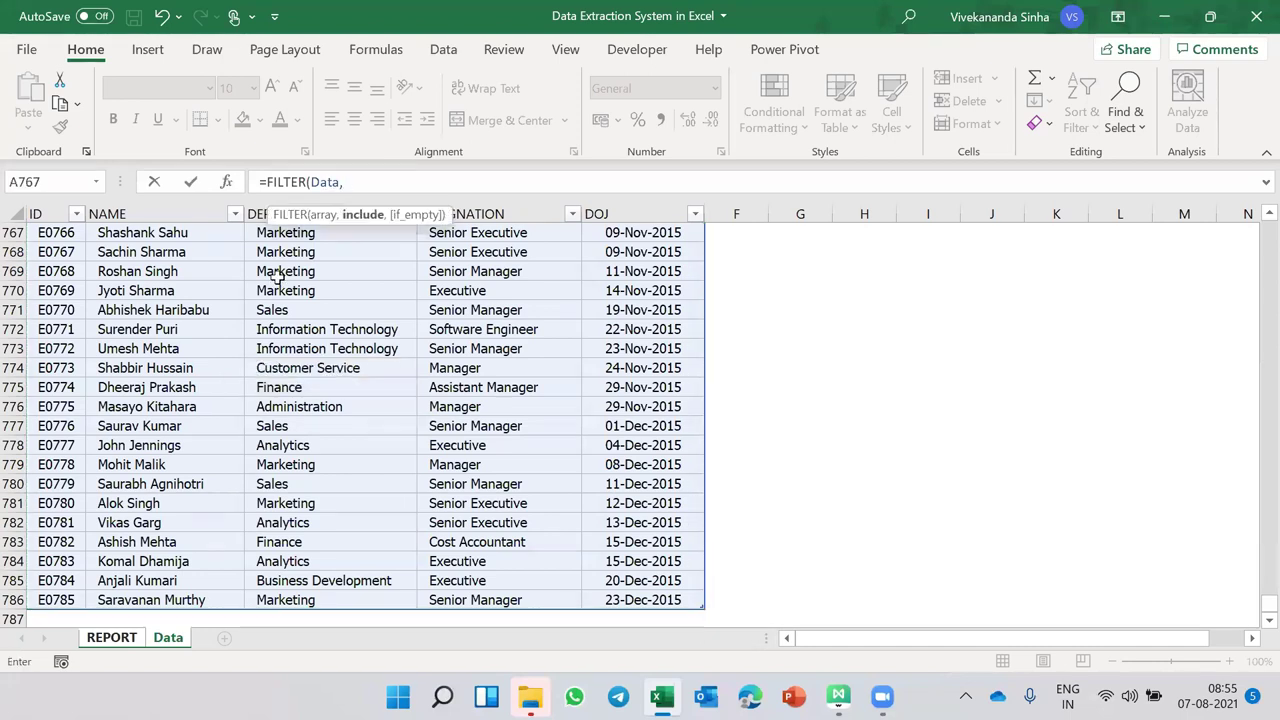
- Complete the formula as =FILTER(Data,Data[DEPARTMENT]=G3) and enter it
left_click(293, 355)
key("ctrl+Up")
key("ctrl+shift+Down")
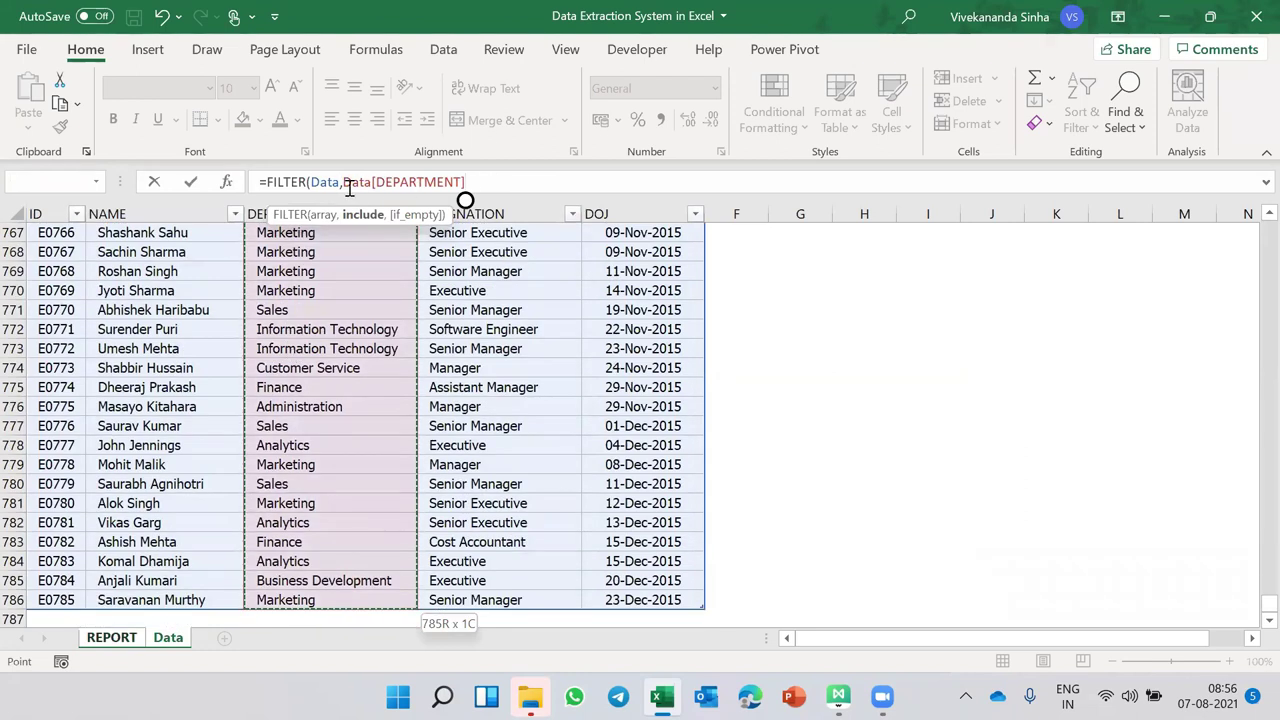
left_click_drag(343, 183, 469, 177)
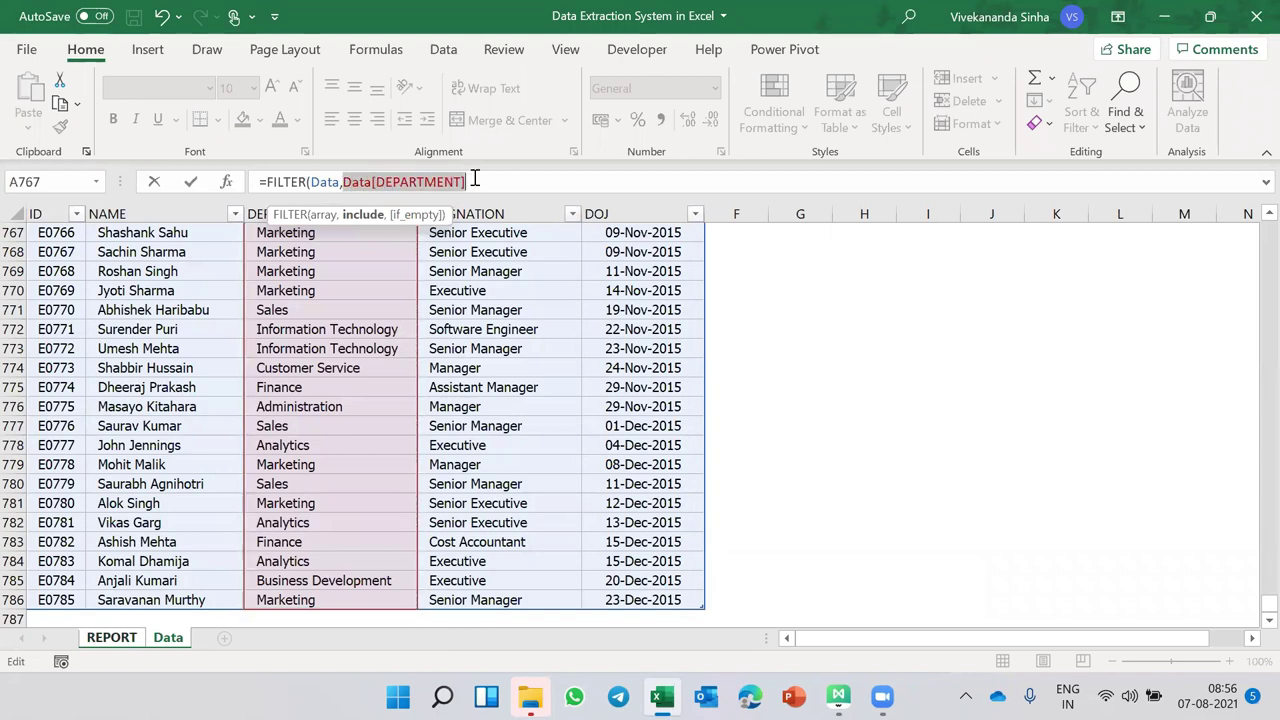
left_click(469, 177)
type("=")
left_click(112, 637)
left_click(568, 272)
left_click(473, 183)
key("Delete")
key("Delete")
key("Delete")
key("Delete")
key("Delete")
key("Delete")
key("Delete")
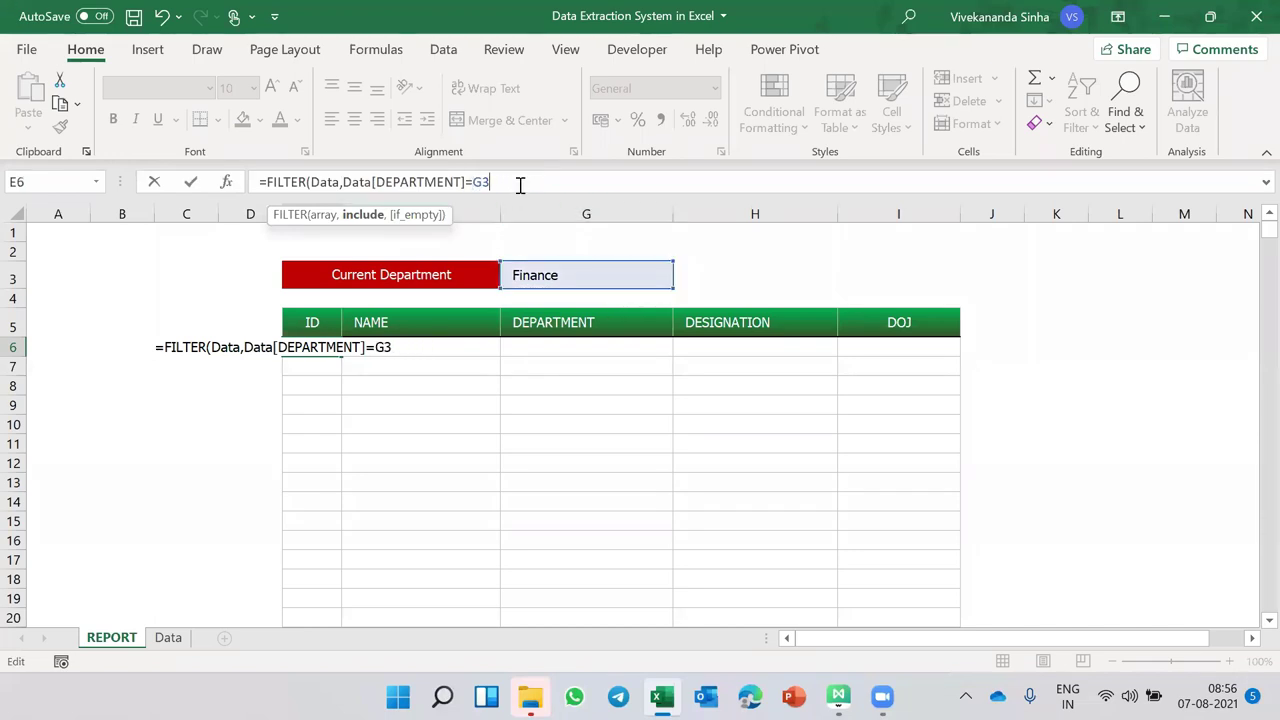
type(")")
key("Return")
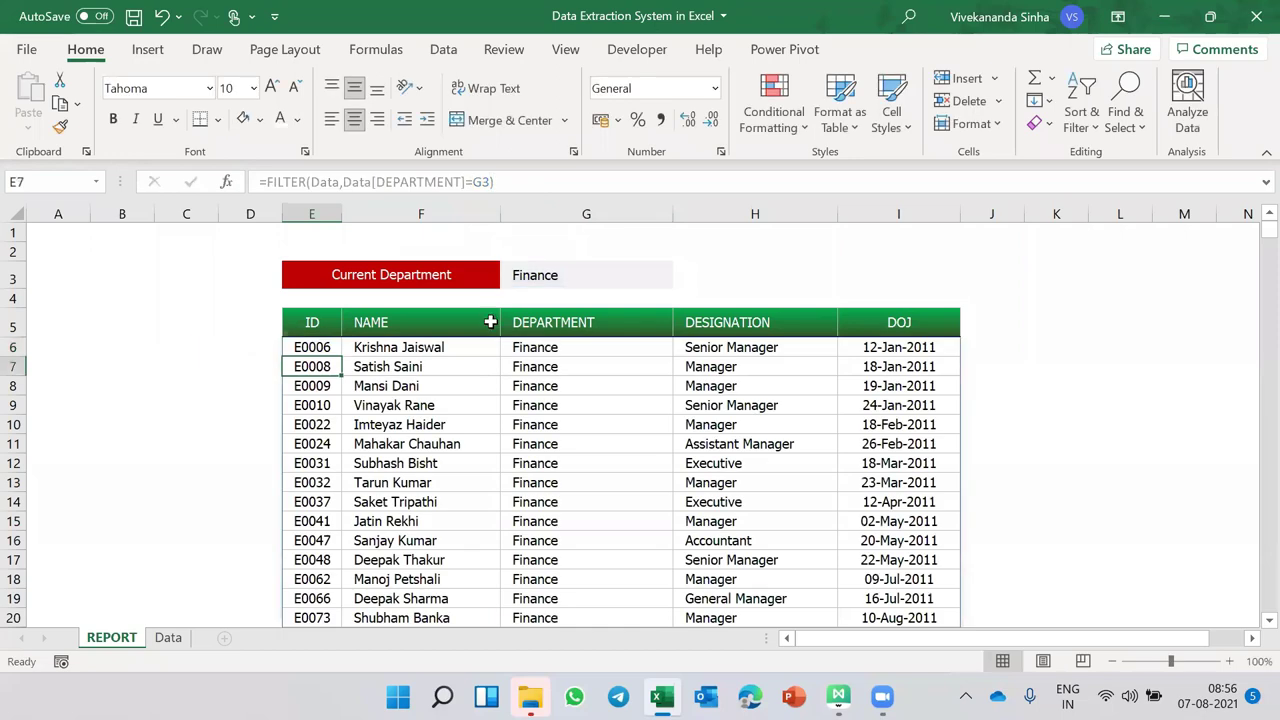
- Change Current Department in G3 to Sales and copy the DEPARTMENT header
left_click(562, 279)
type("Sales")
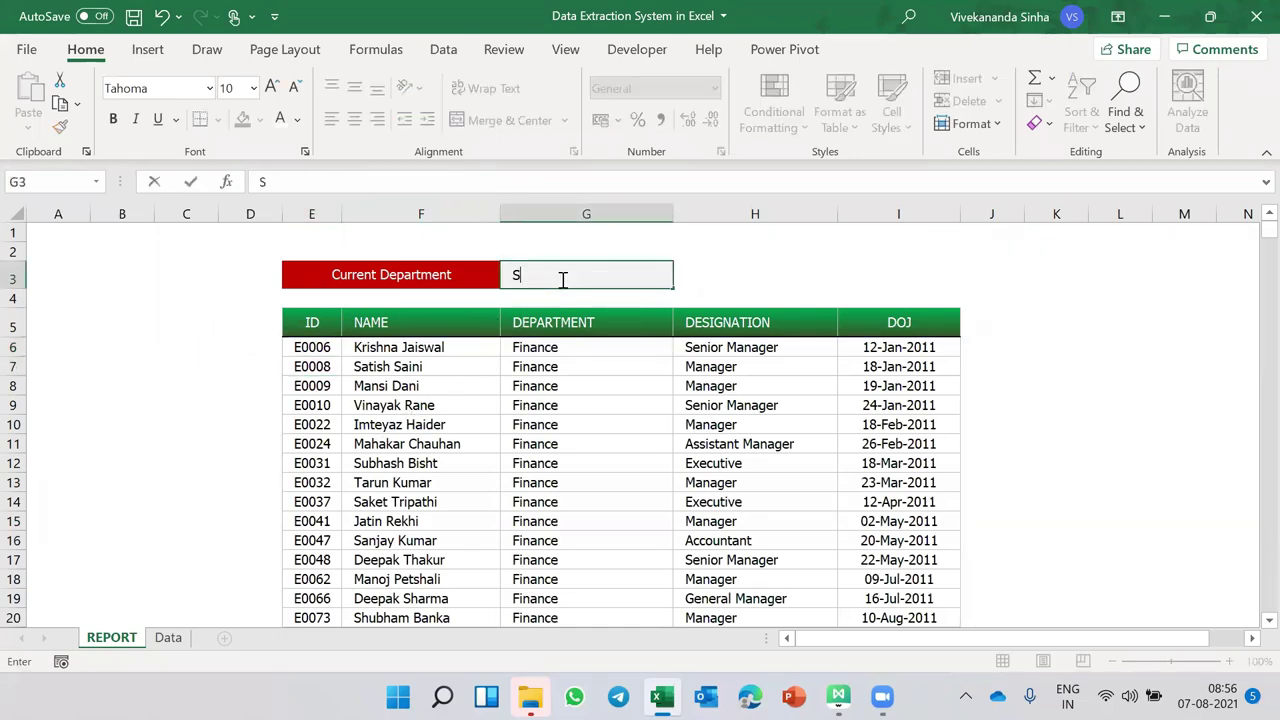
key("Return")
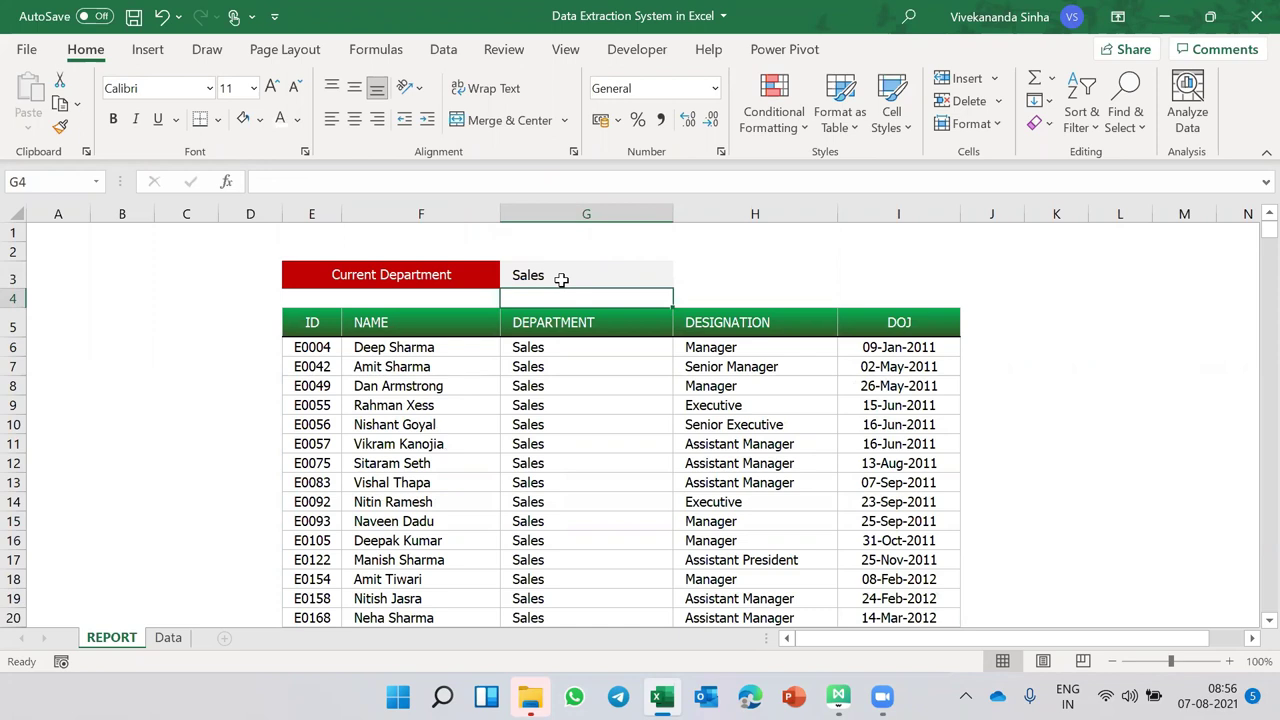
left_click(603, 324)
key("ctrl+c")
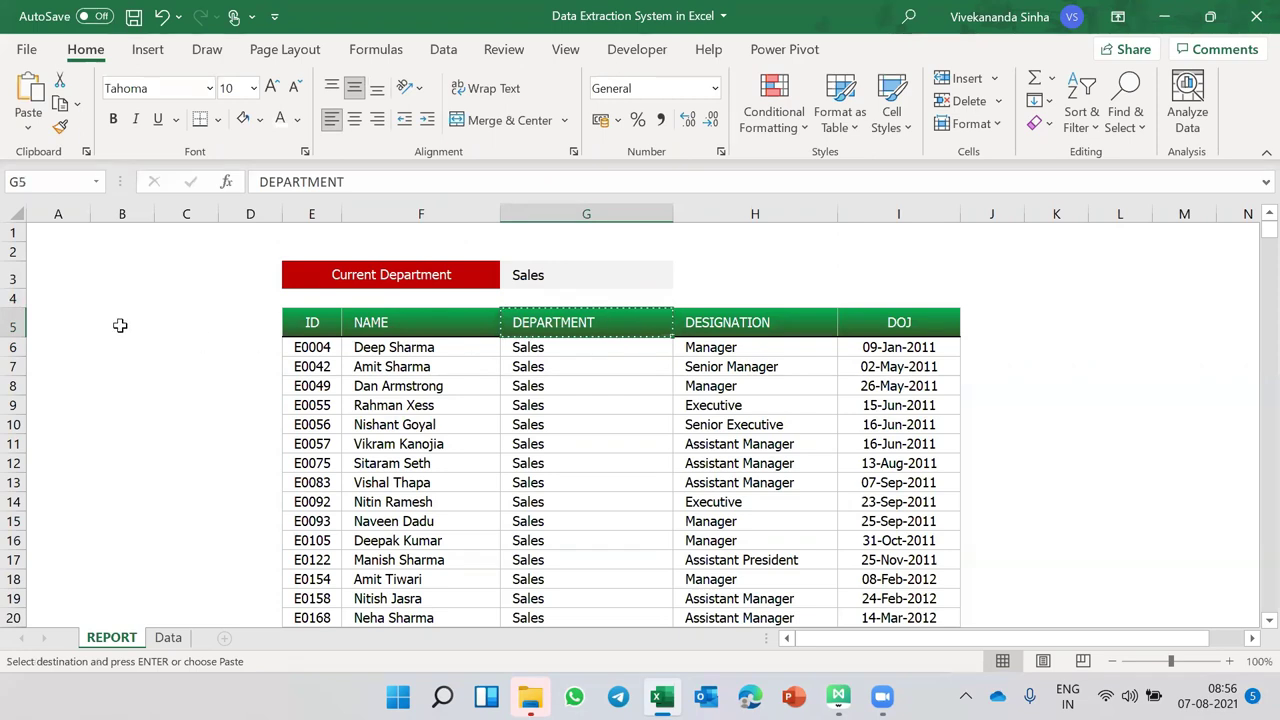
- Paste the DEPARTMENT header into B5 and widen column B
left_click(115, 320)
key("ctrl+v")
left_click_drag(154, 214, 237, 217)
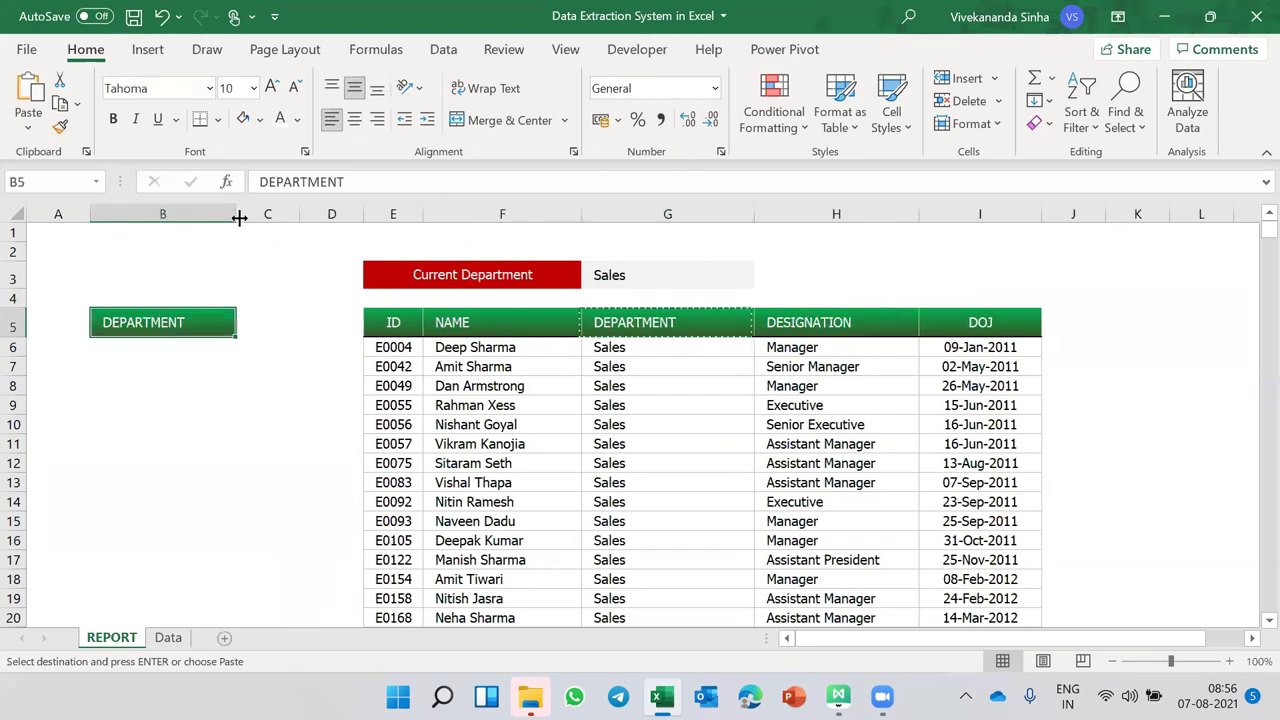
- Enter =UNIQUE(Data[DEPARTMENT]) in B6 to list each department once
left_click(156, 348)
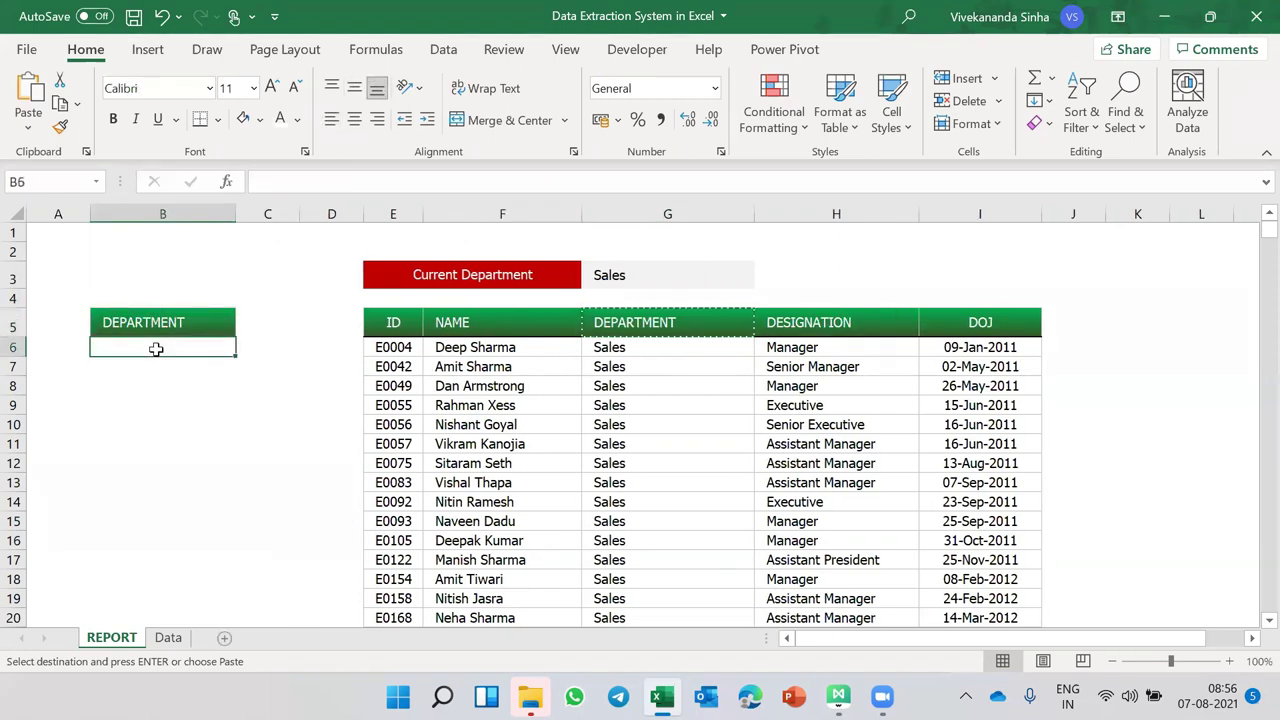
type("=")
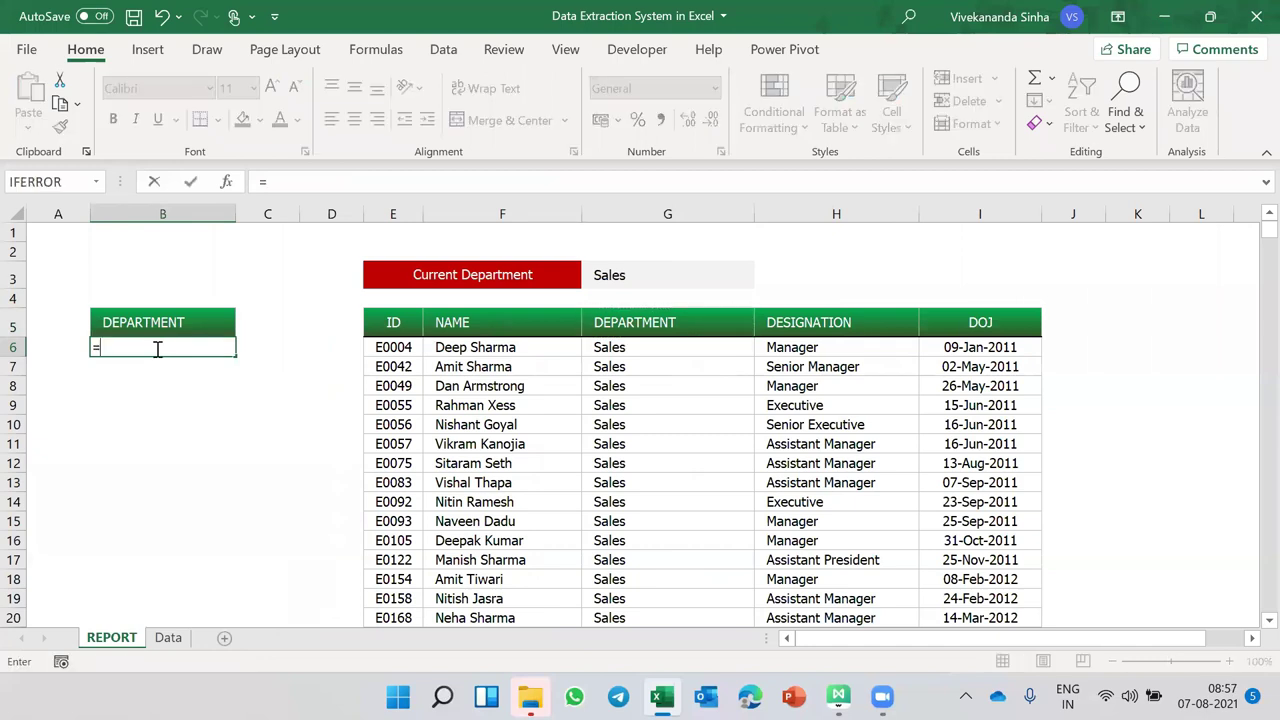
type("uniq")
key("Tab")
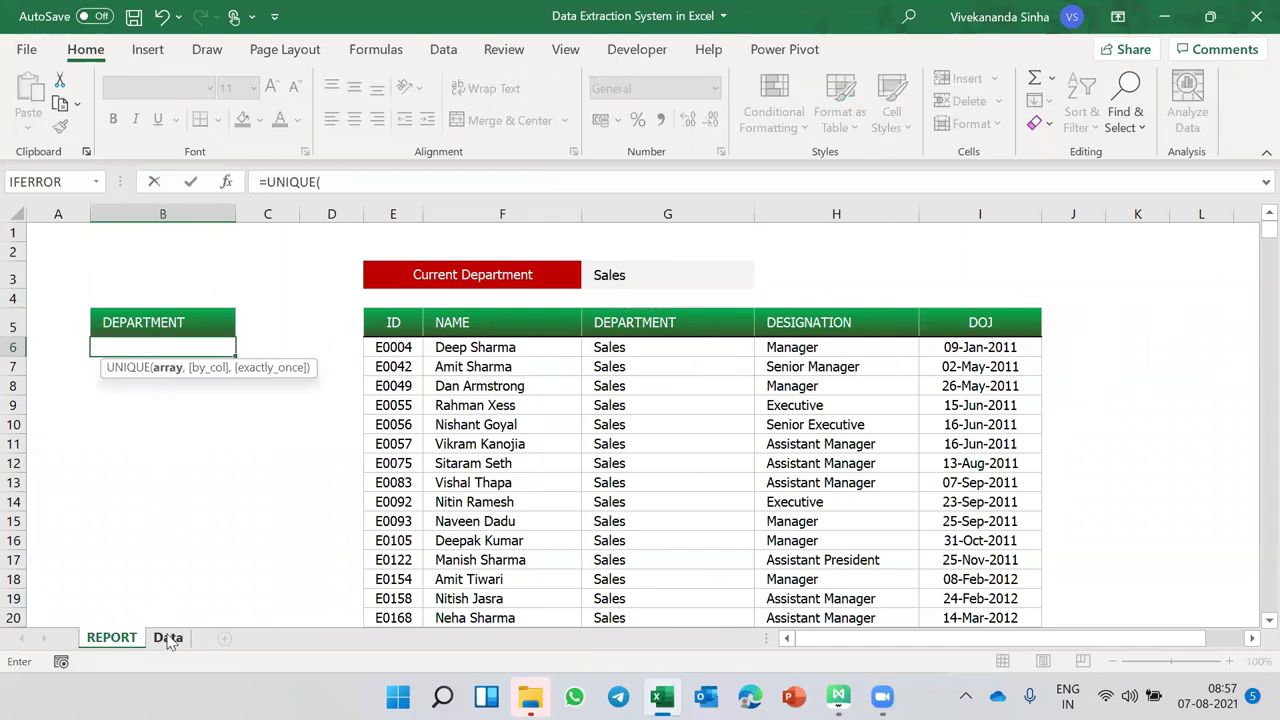
left_click(168, 637)
left_click(353, 290)
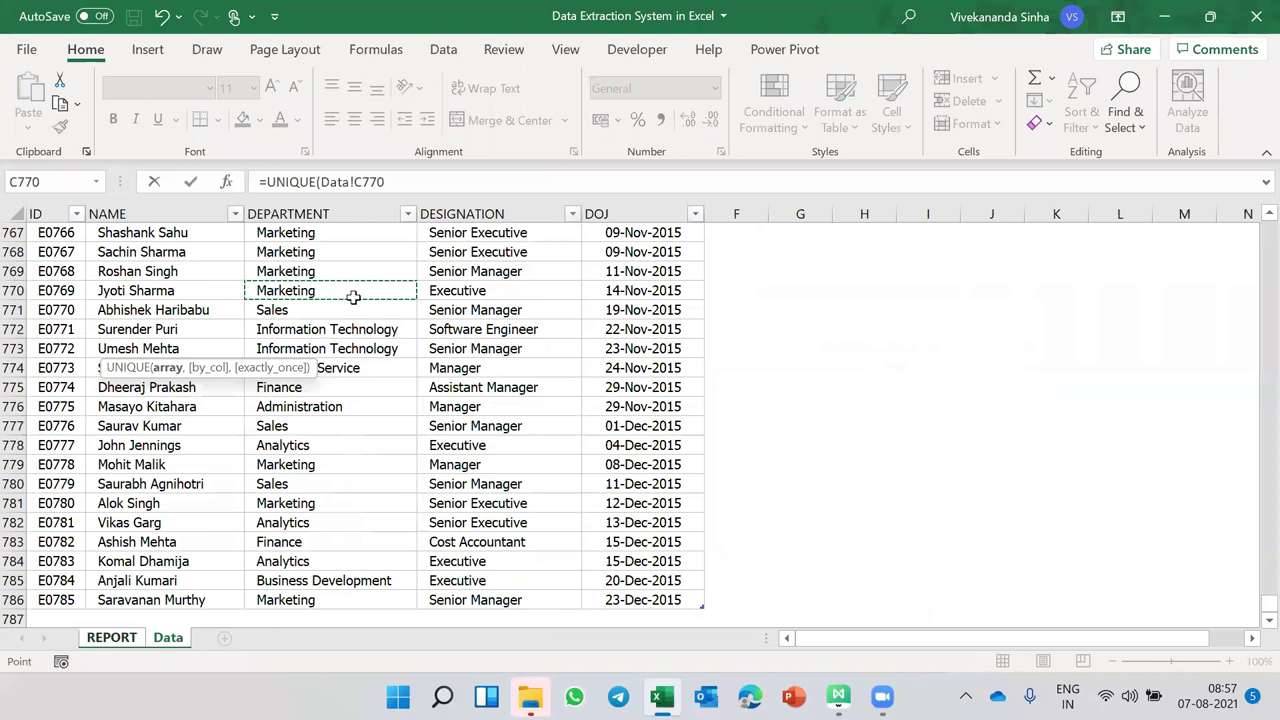
key("ctrl+Up")
key("ctrl+shift+Down")
key("Return")
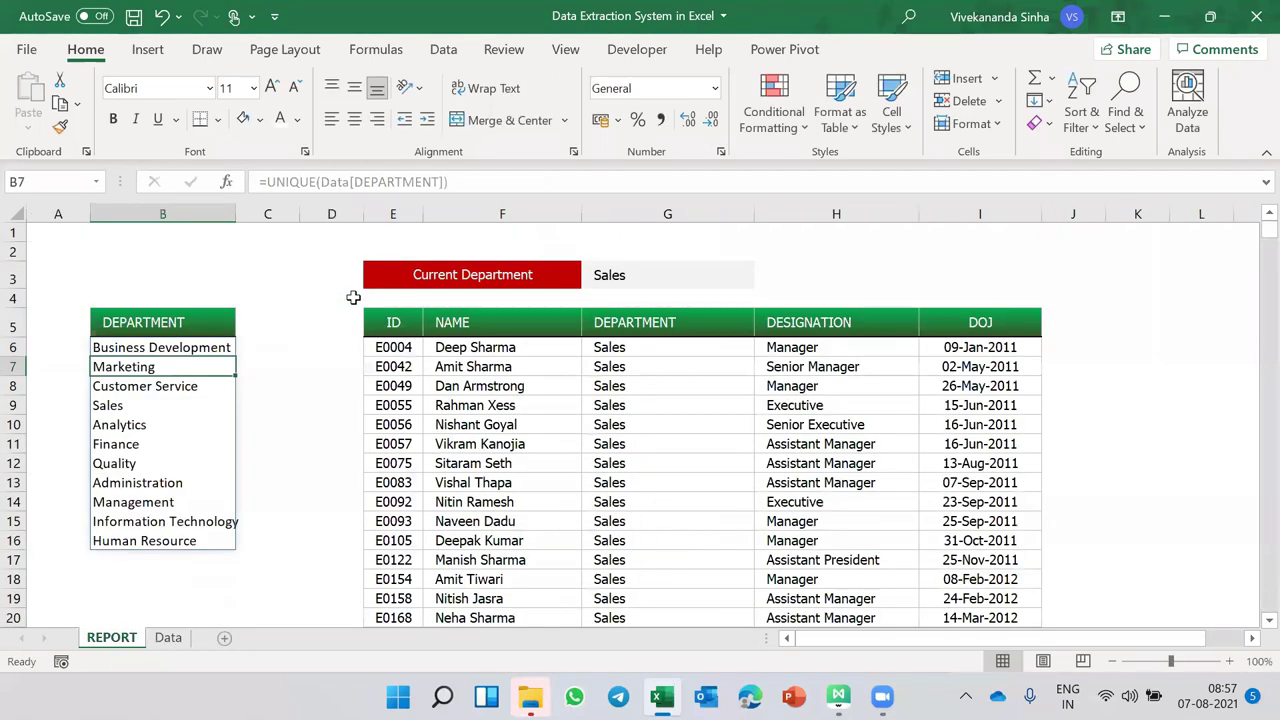
- Wrap the B6 formula in SORT to give =SORT(UNIQUE(Data[DEPARTMENT]))
left_click(135, 347)
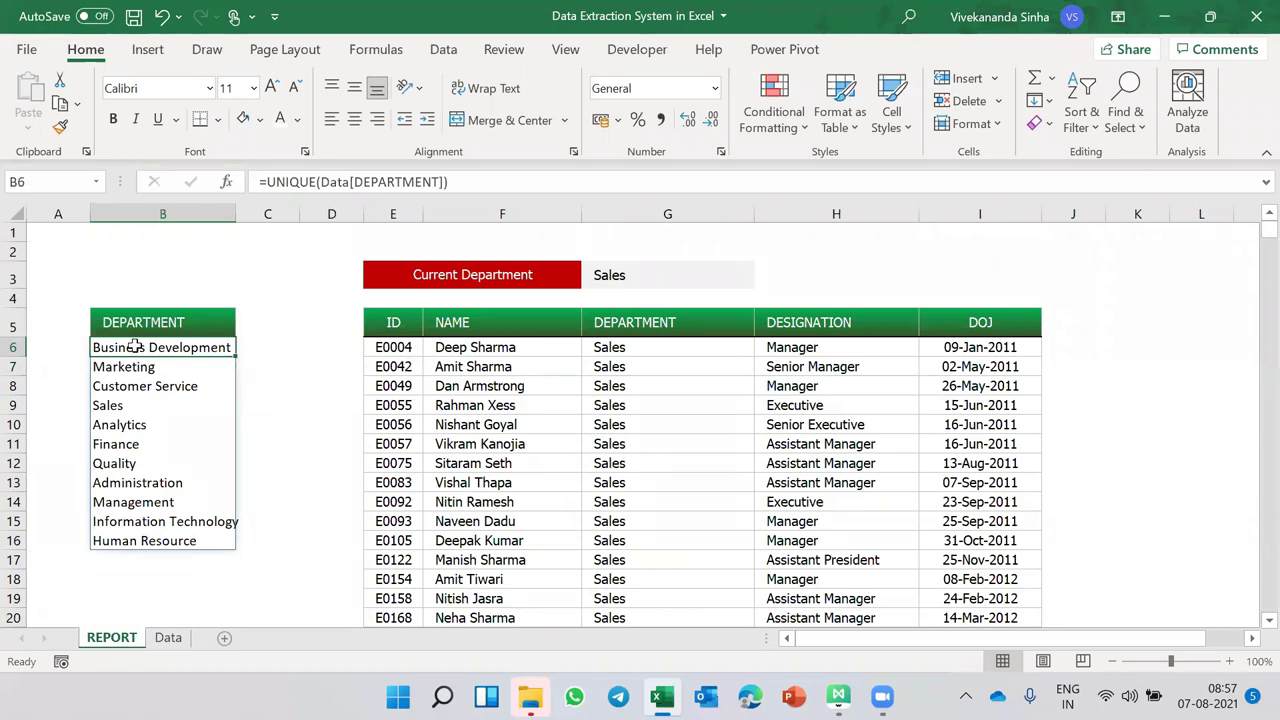
left_click(263, 181)
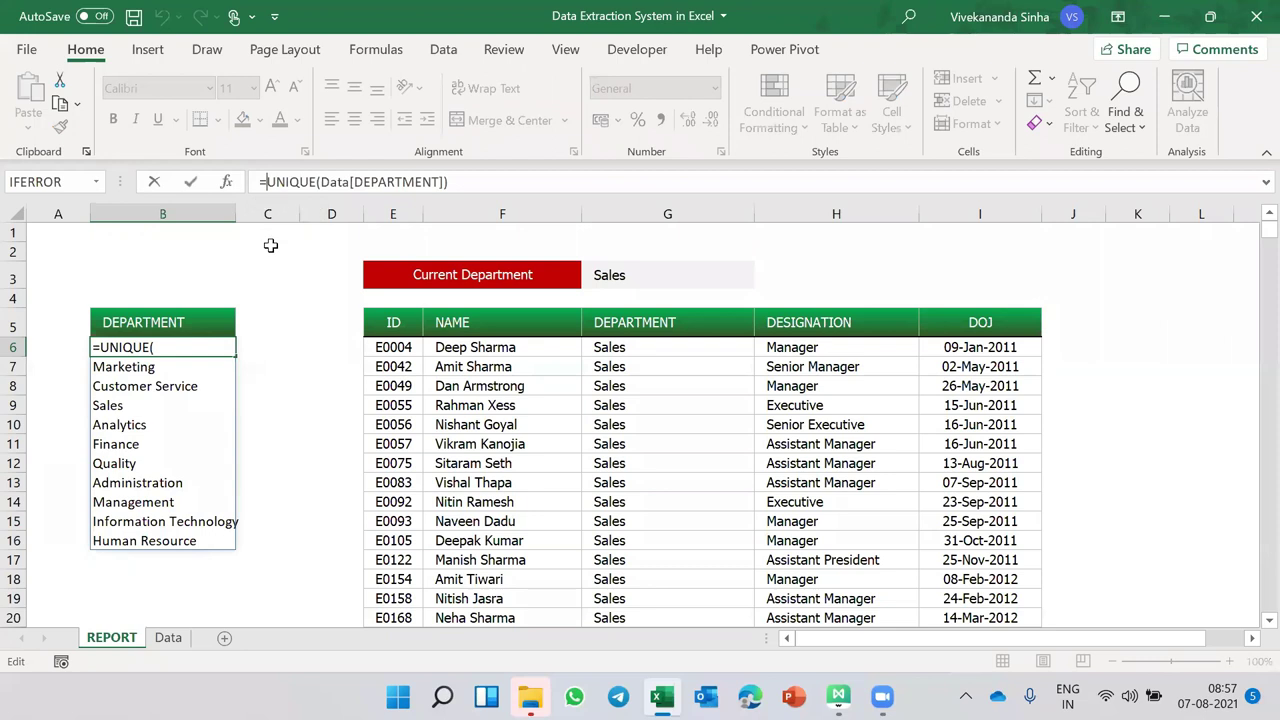
type("sort")
key("Tab")
key("End")
type(")")
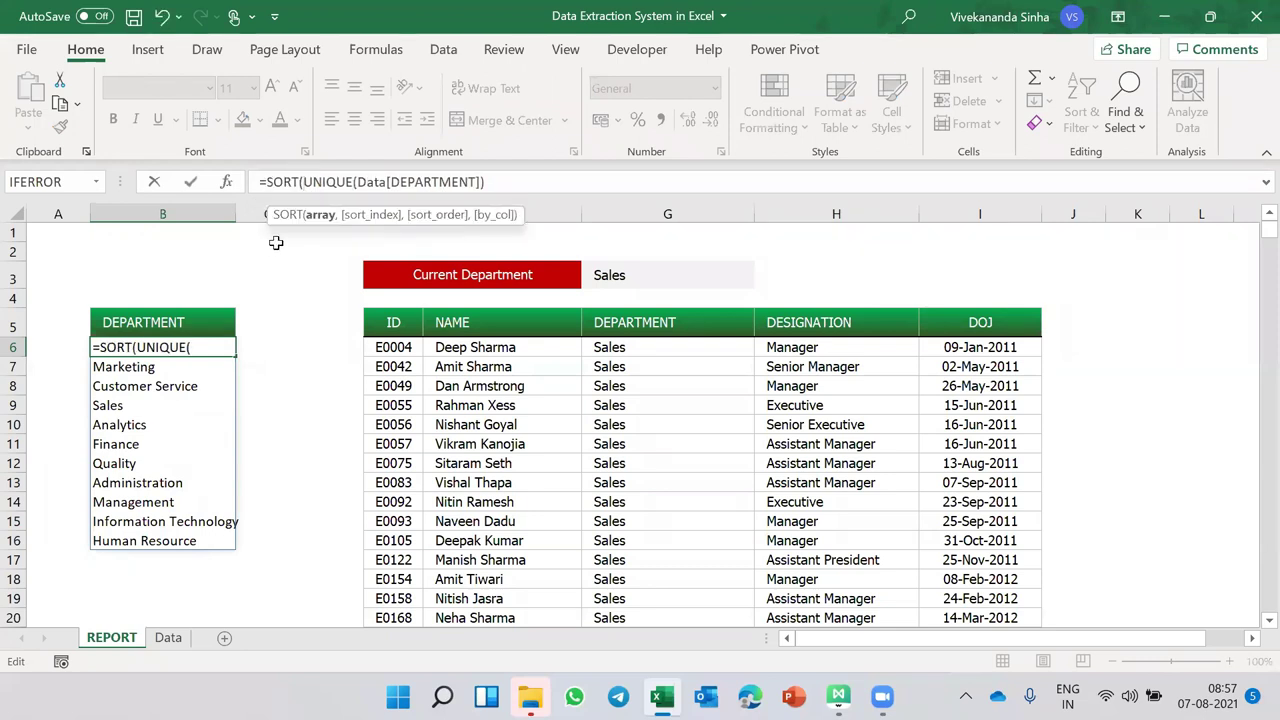
key("Return")
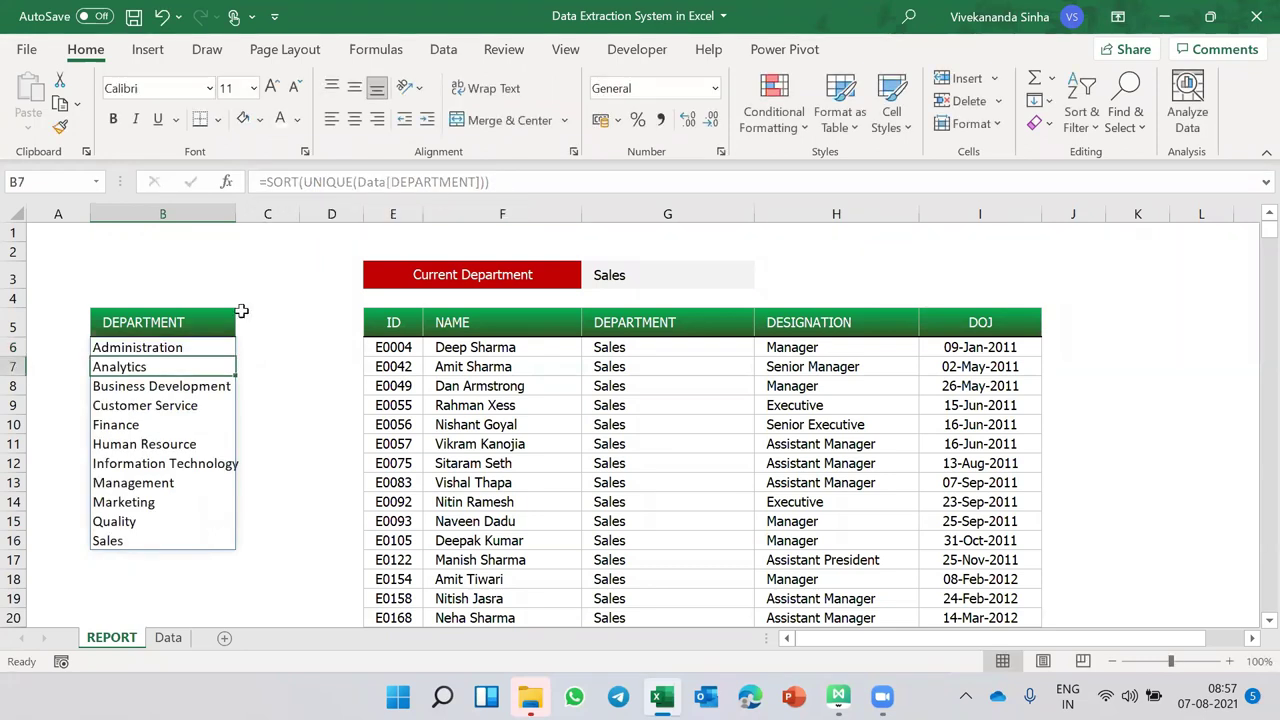
left_click(180, 347)
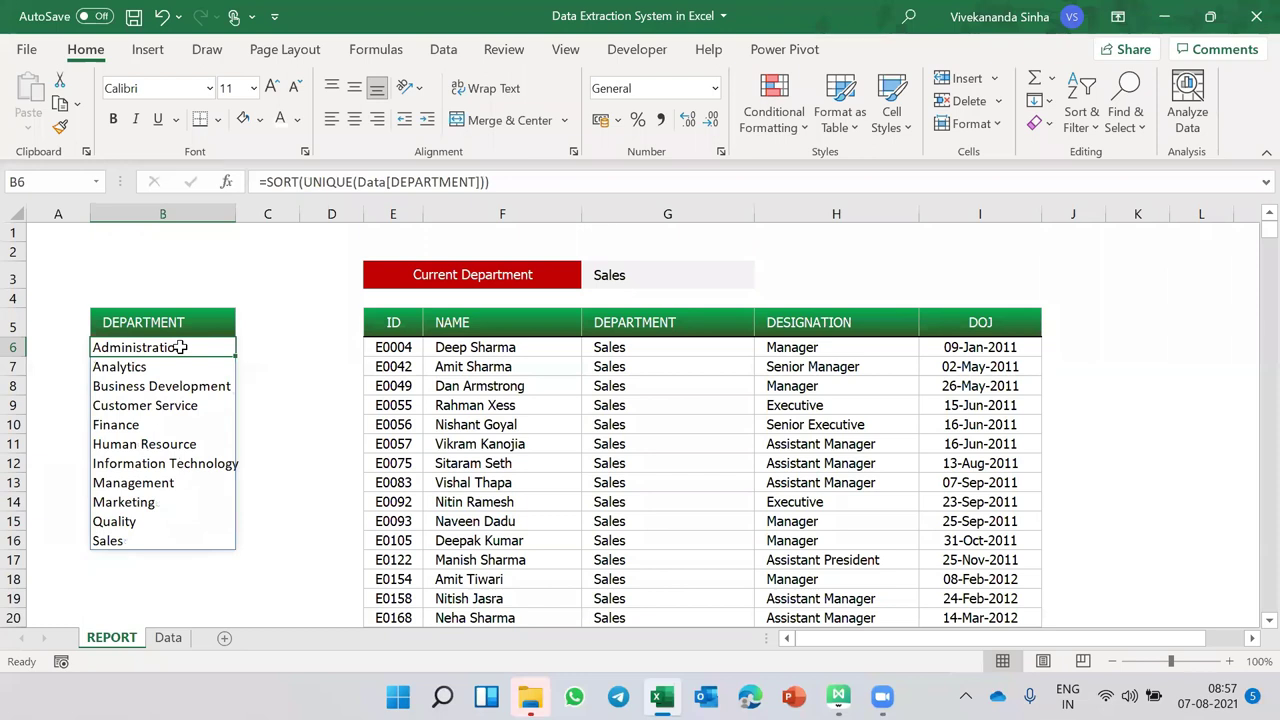
left_click(168, 637)
- Test the list by renaming a Data department to 'Future in Hands', checking REPORT, then reverting
left_click(316, 406)
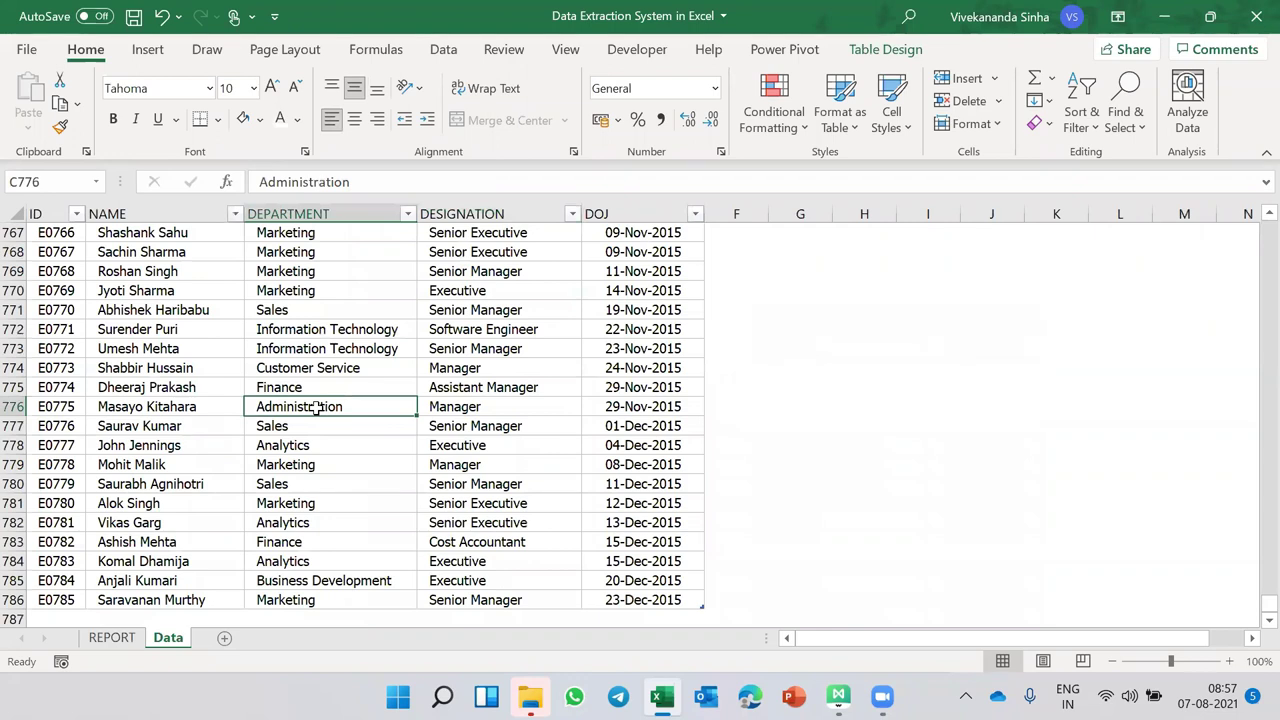
type("Future in Hands")
key("Return")
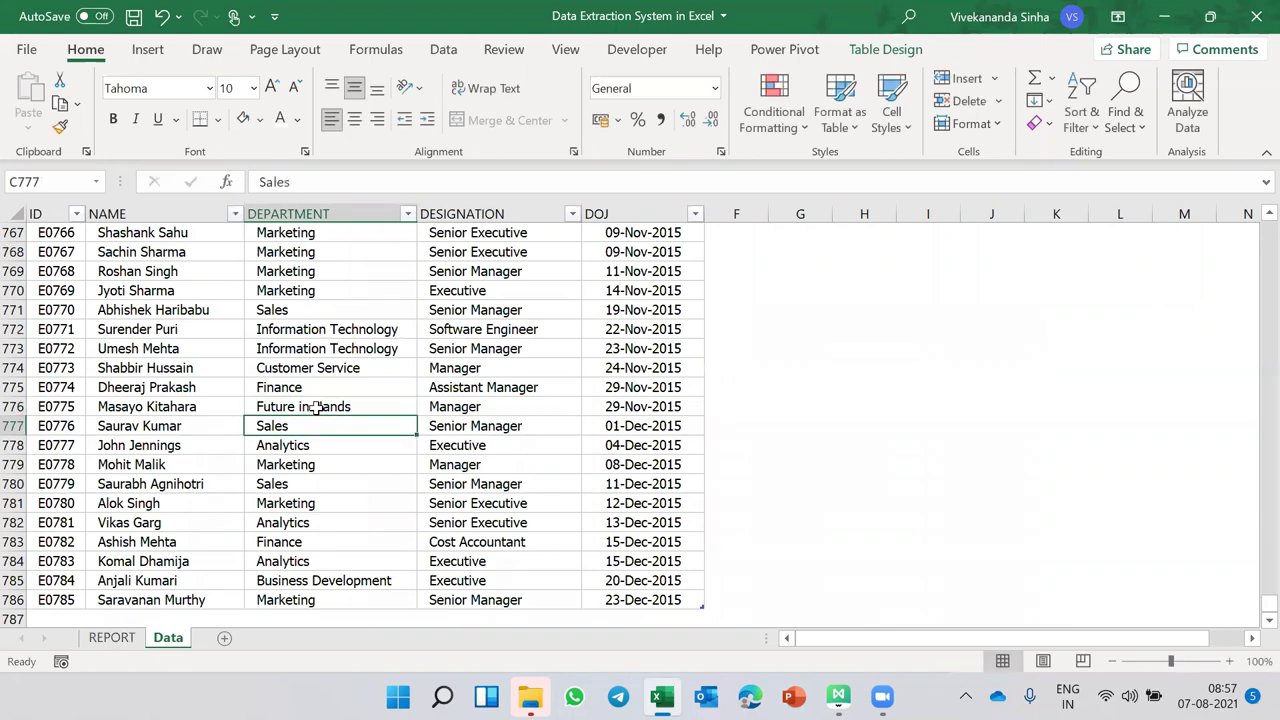
left_click(118, 637)
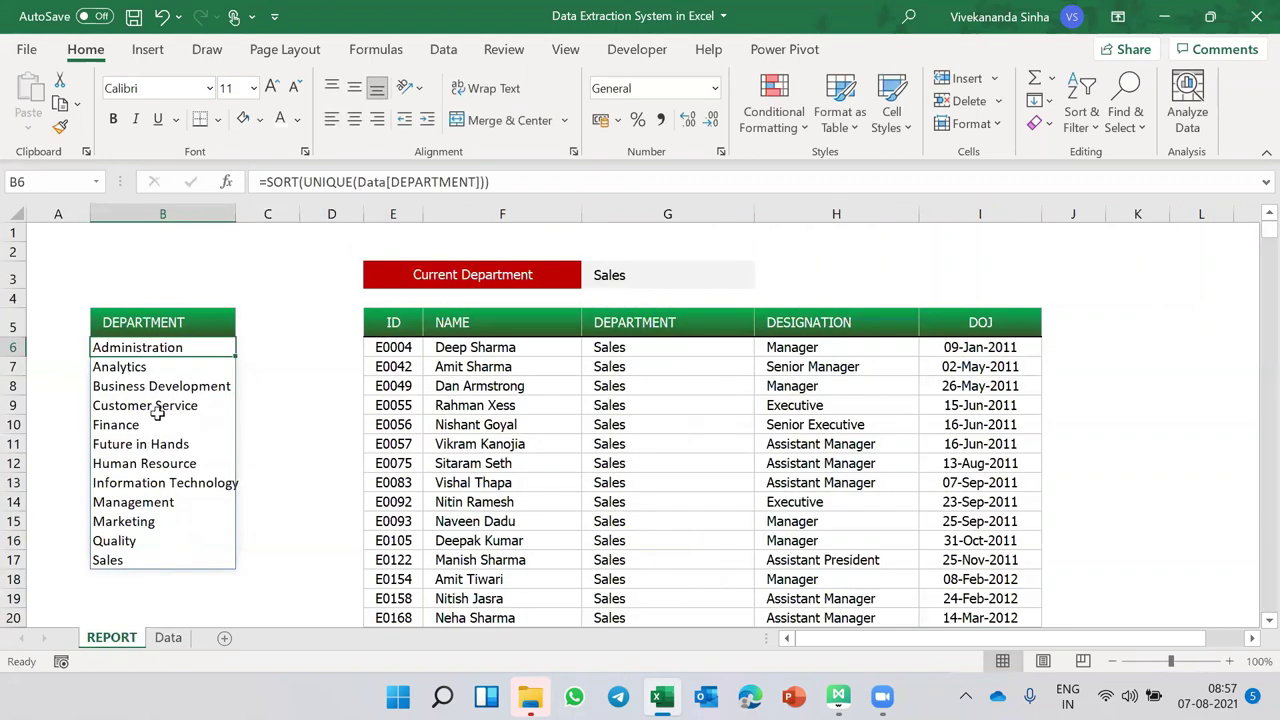
left_click(136, 443)
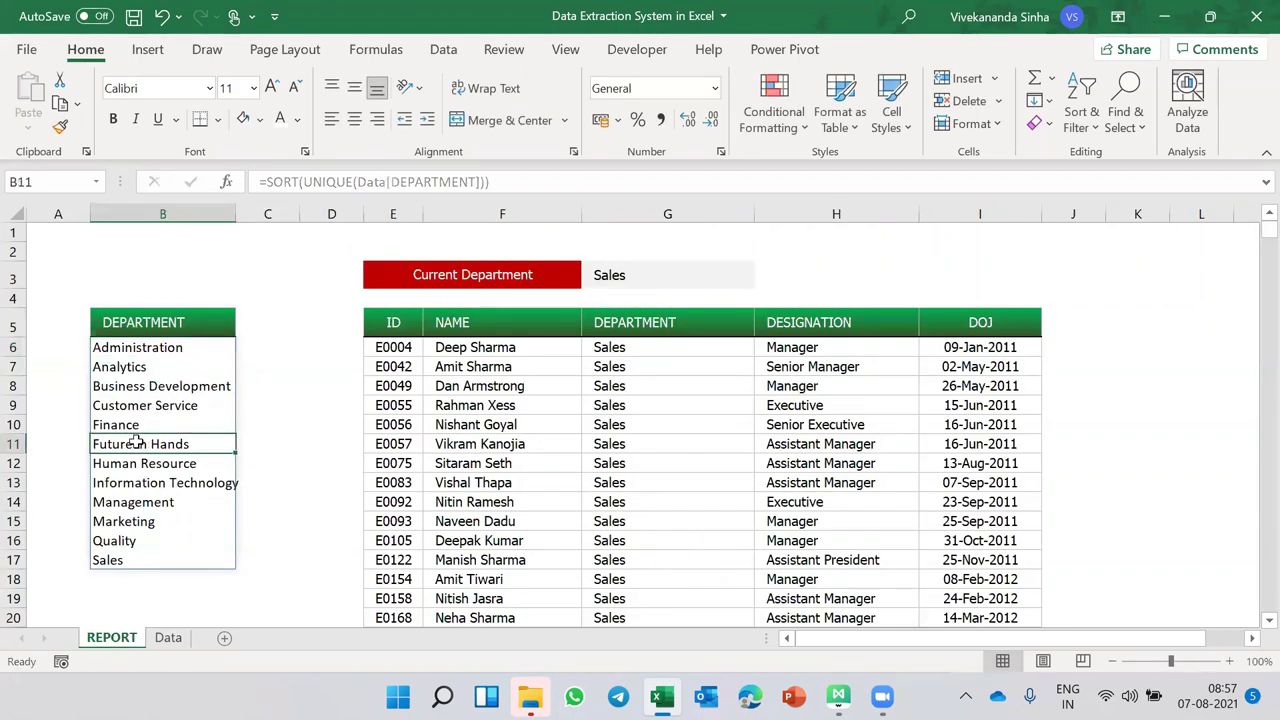
left_click(167, 637)
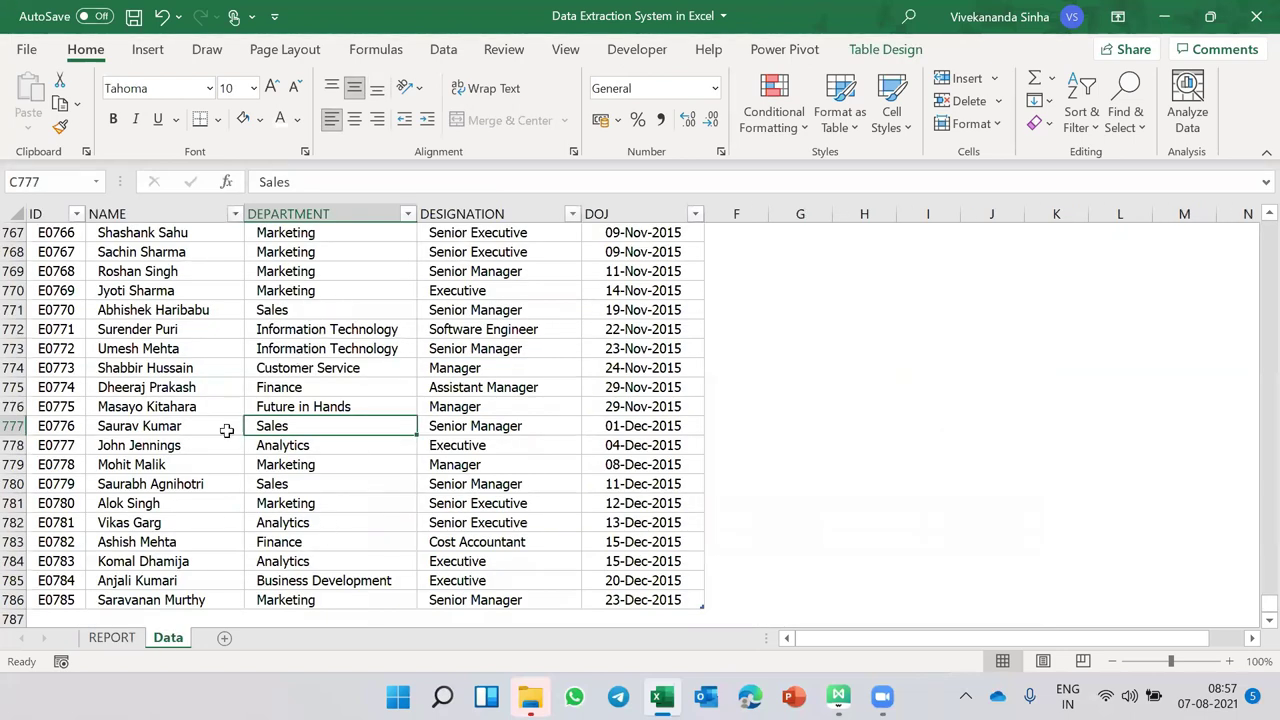
left_click(112, 638)
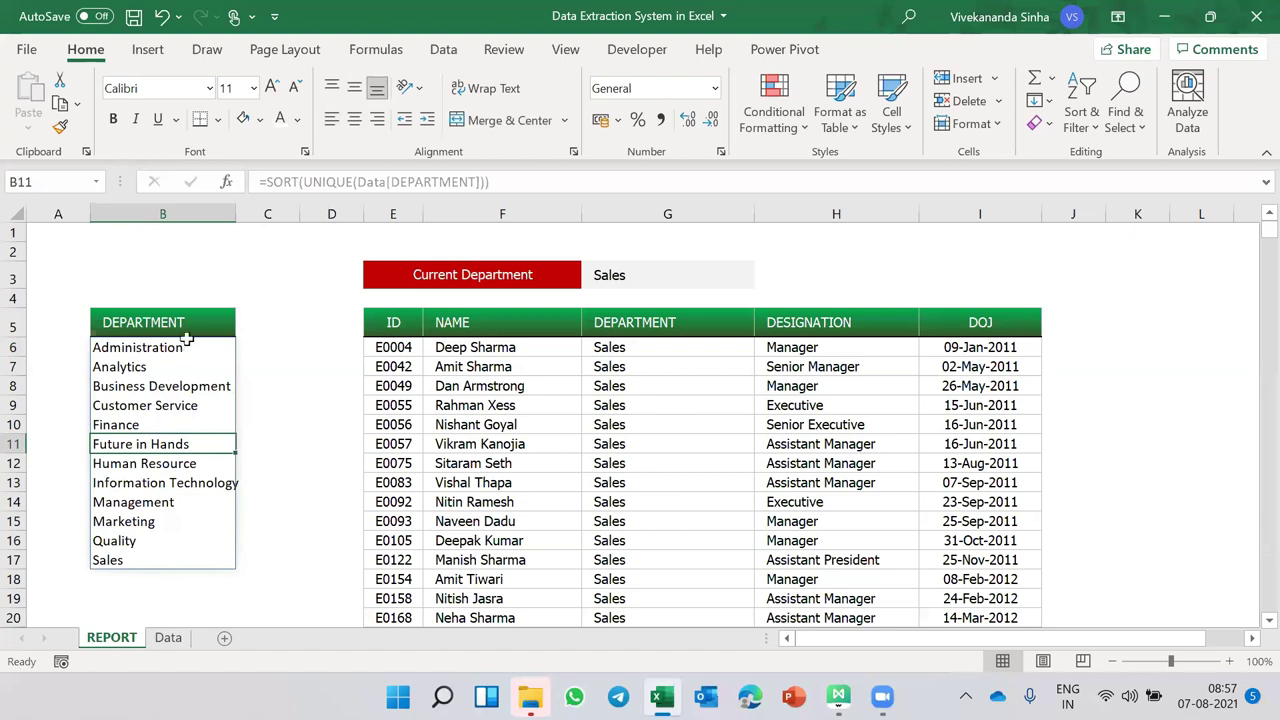
left_click(167, 637)
key("ctrl+Page_Up")
- Set the department list cells from B6 down to Tahoma, size 10
left_click_drag(186, 347, 171, 540)
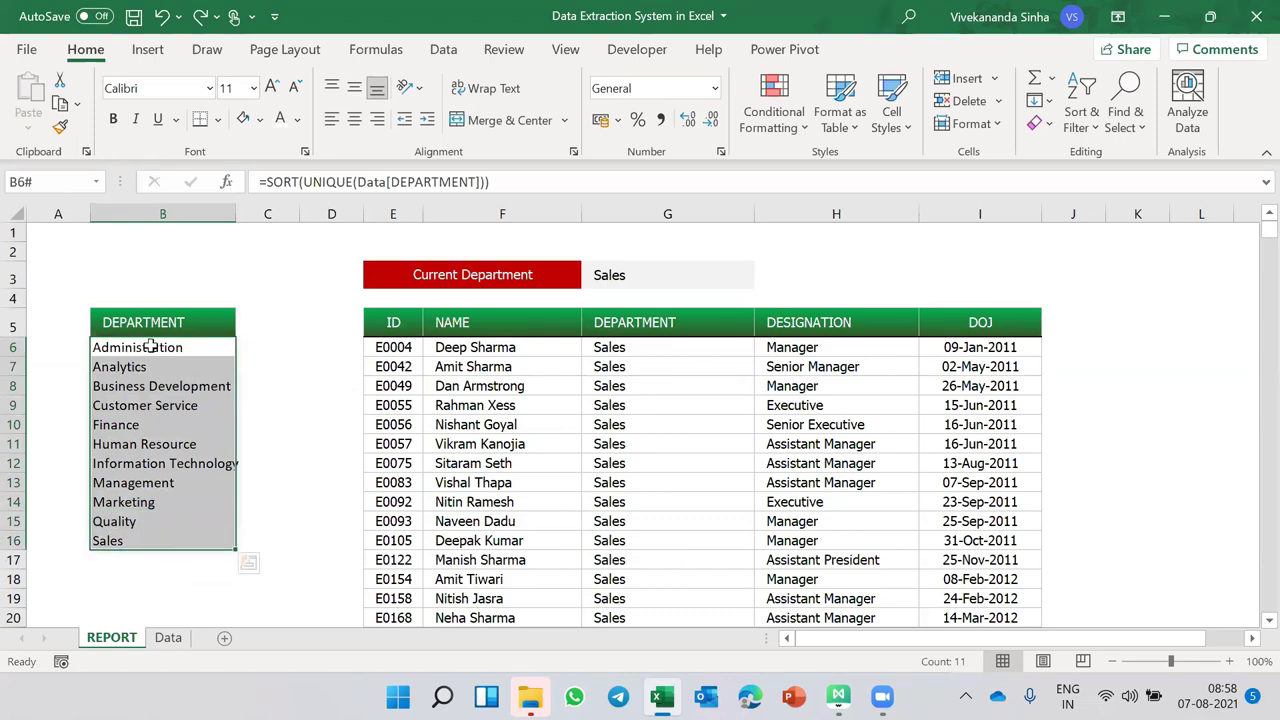
left_click(150, 347)
mouse_move(150, 347)
left_mouse_down()
mouse_move(150, 625)
mouse_move(150, 345)
left_mouse_up()
scroll(150, 345, "down", 15)
left_click(166, 87)
type("Tahoma")
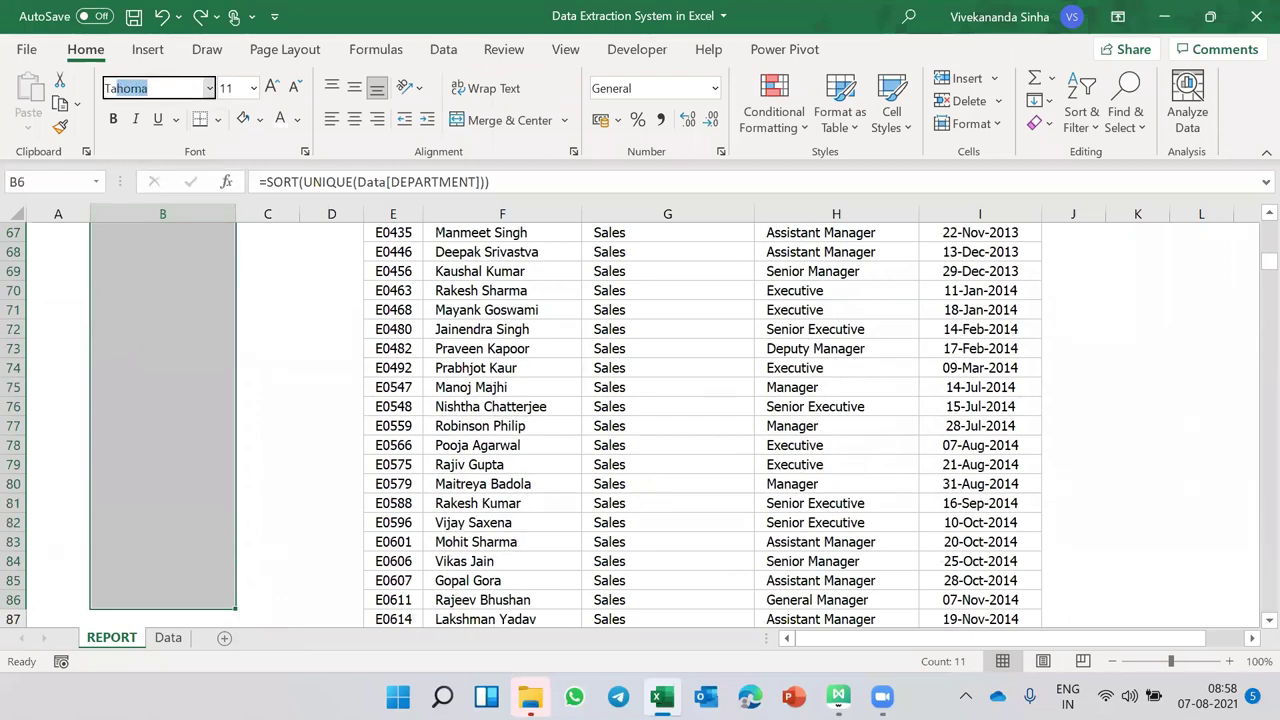
key("Return")
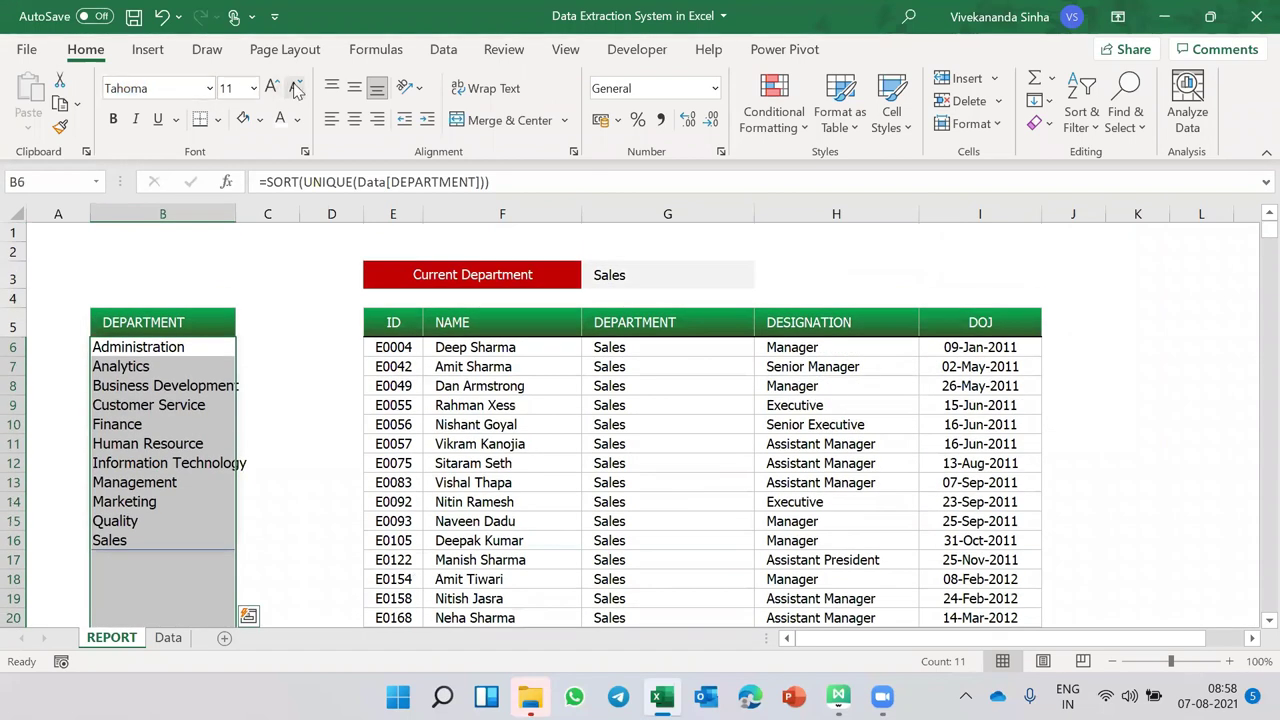
left_click(296, 88)
- Widen column B and add a centred SHOW header in C5 matching the DEPARTMENT header
left_click(195, 322)
left_click_drag(236, 214, 260, 216)
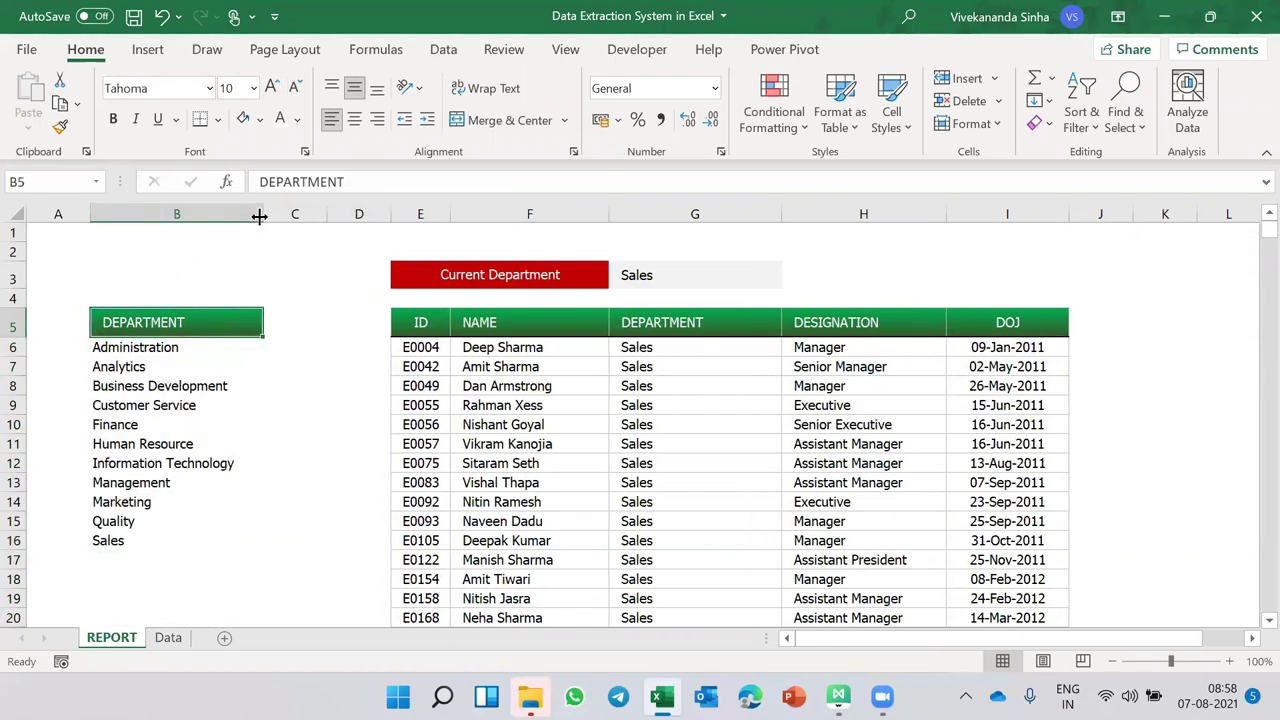
left_click(280, 315)
key("ctrl+r")
type("SHOW")
key("ctrl+Return")
left_click(354, 121)
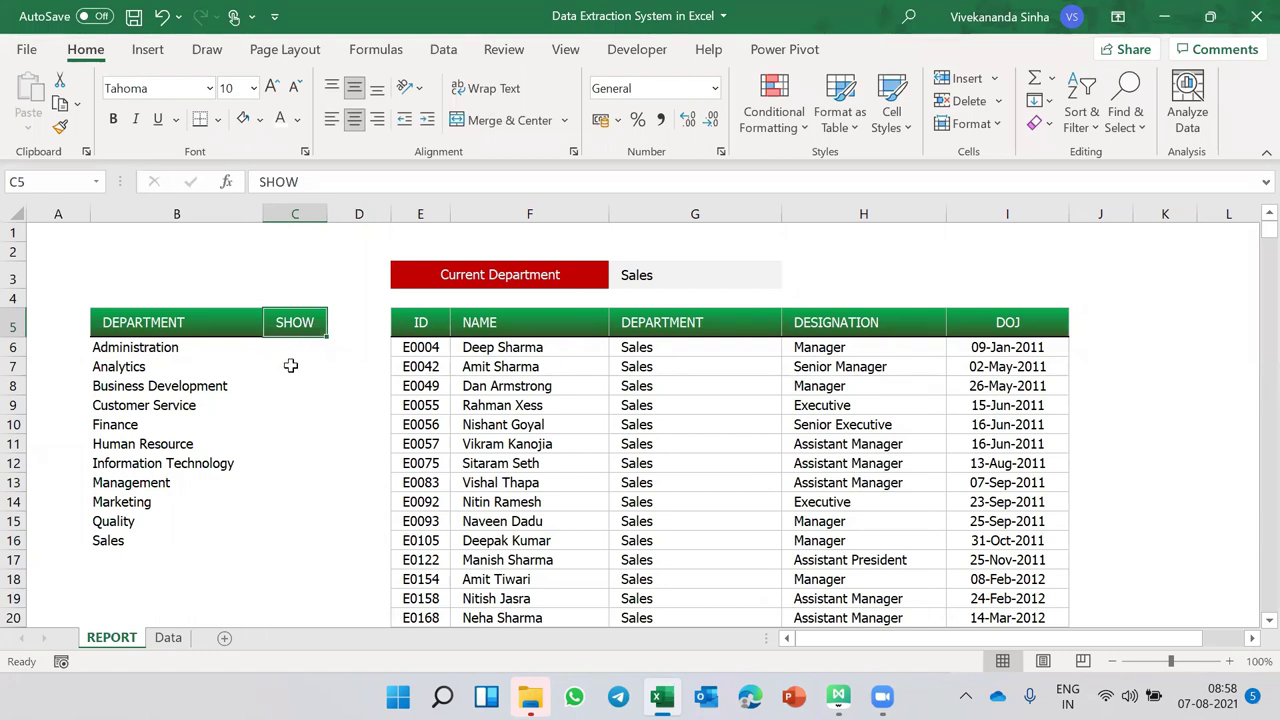
- Narrow column D and choose K5 as the start of a new table
left_click(715, 92)
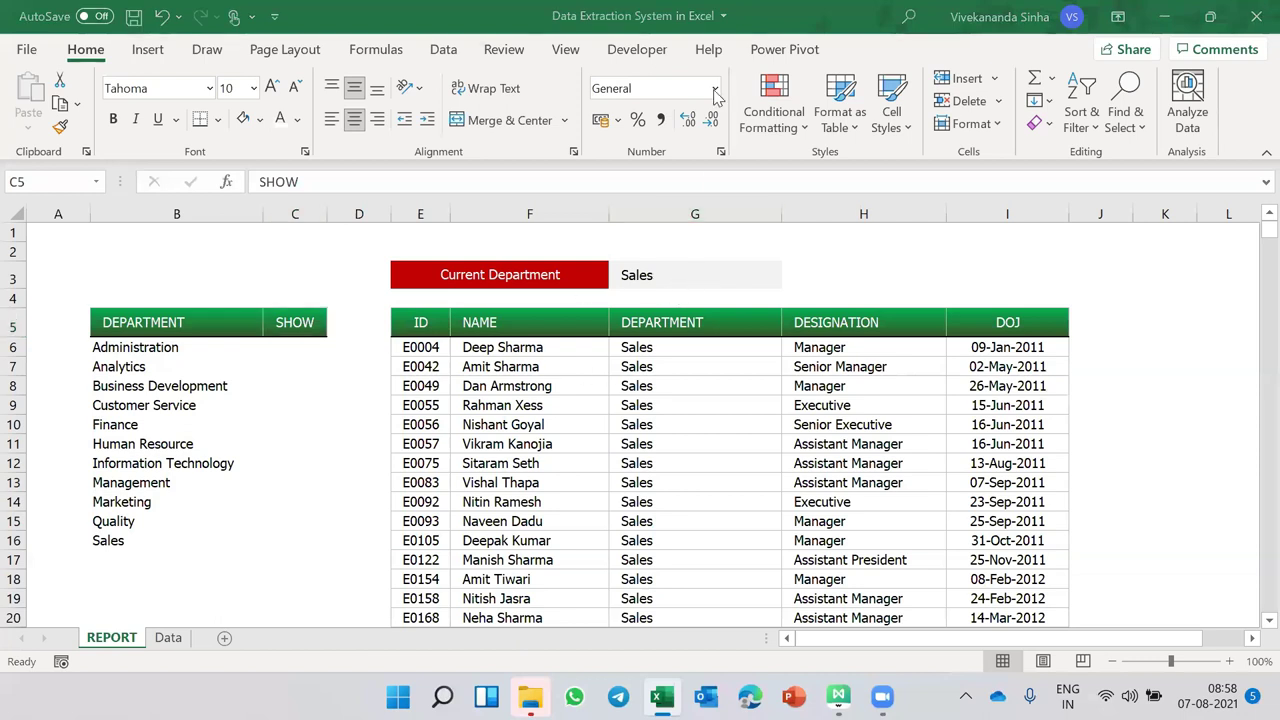
left_click(150, 347)
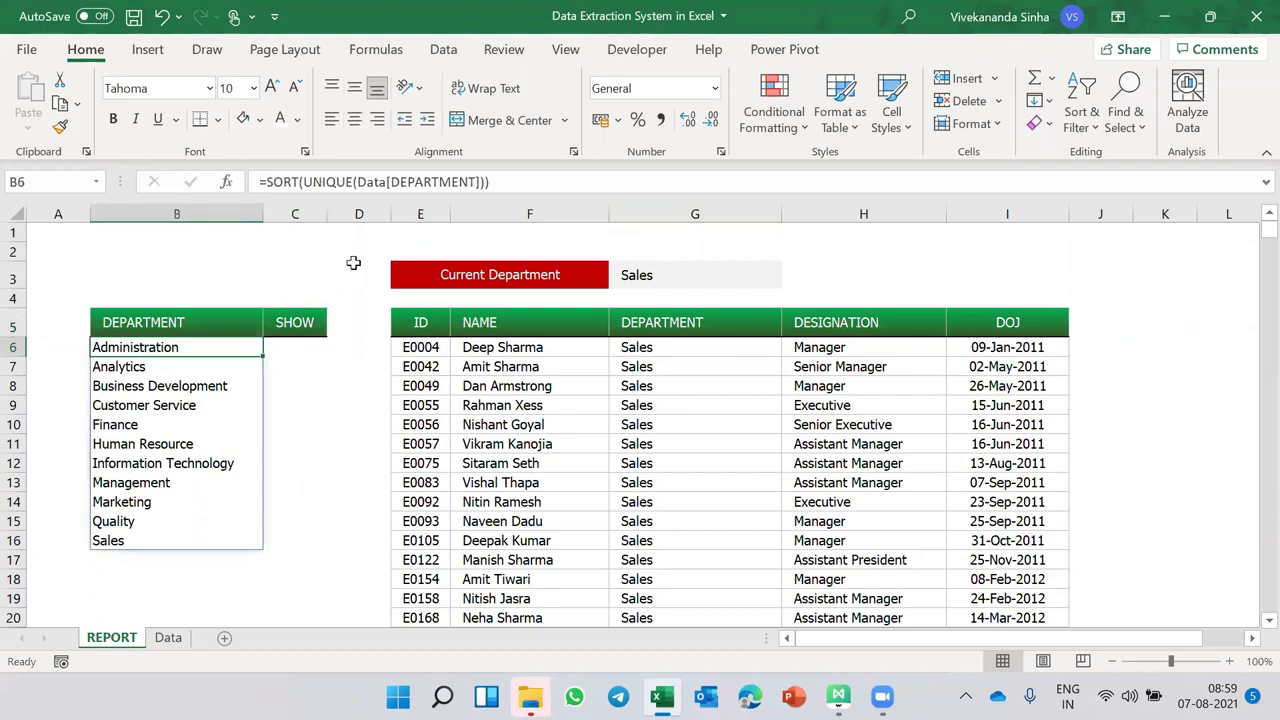
left_click_drag(390, 206, 345, 213)
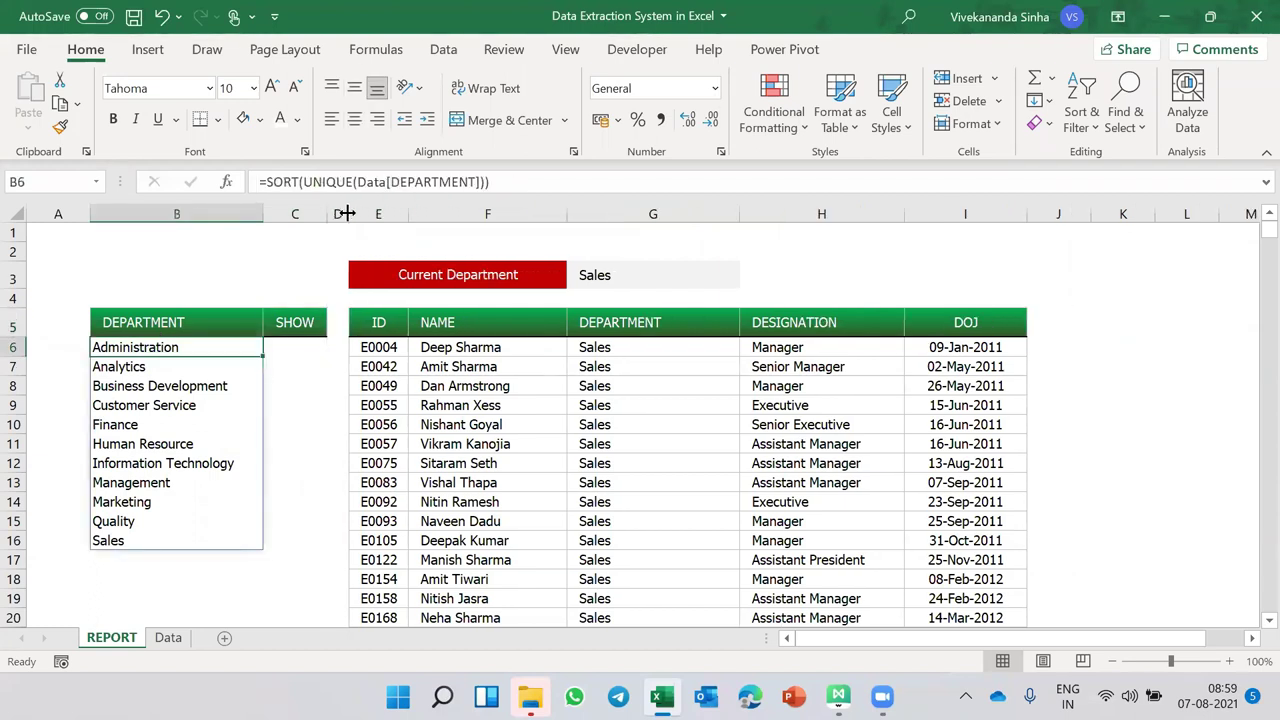
left_click(1062, 328)
left_click(1124, 319)
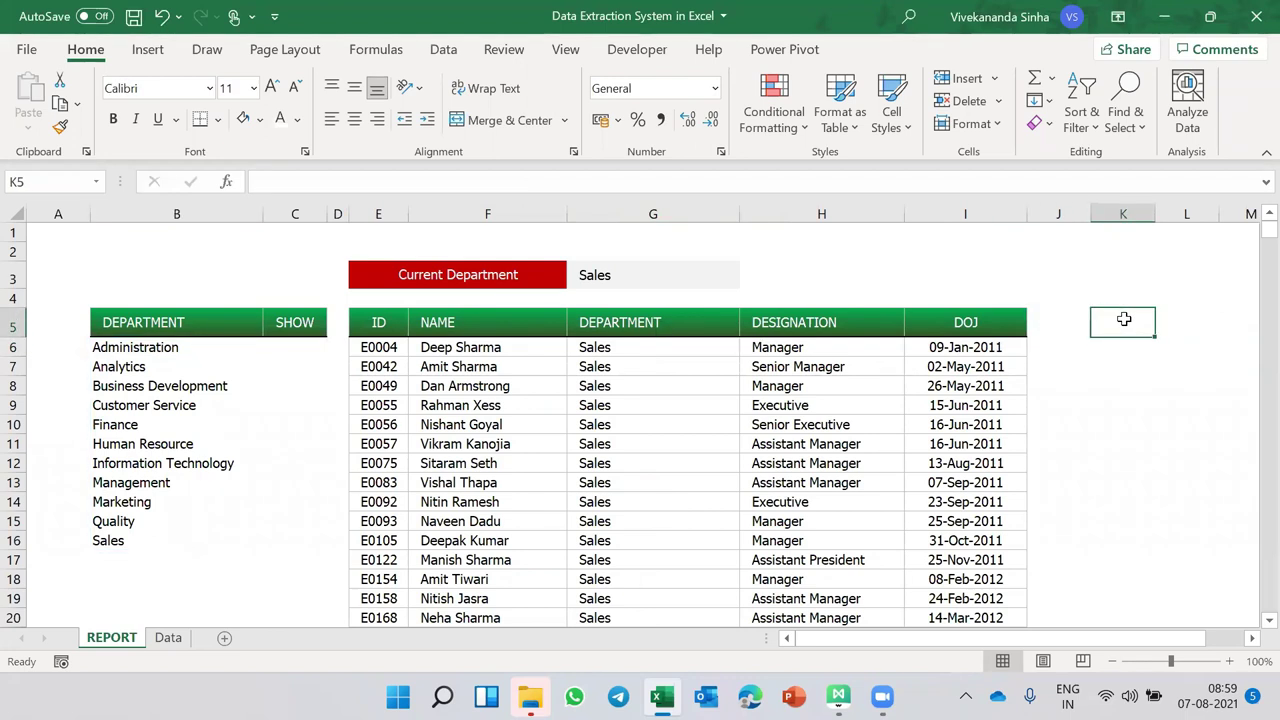
left_click_drag(1124, 319, 1123, 430)
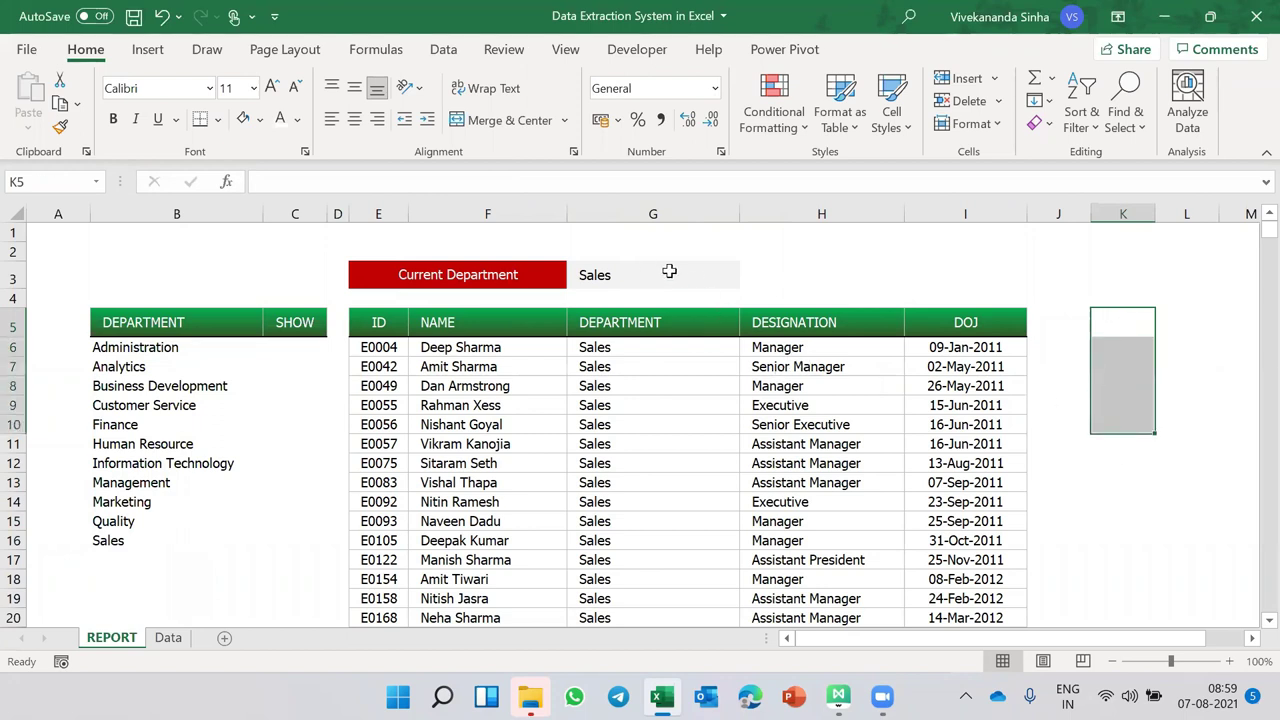
left_click(1098, 316)
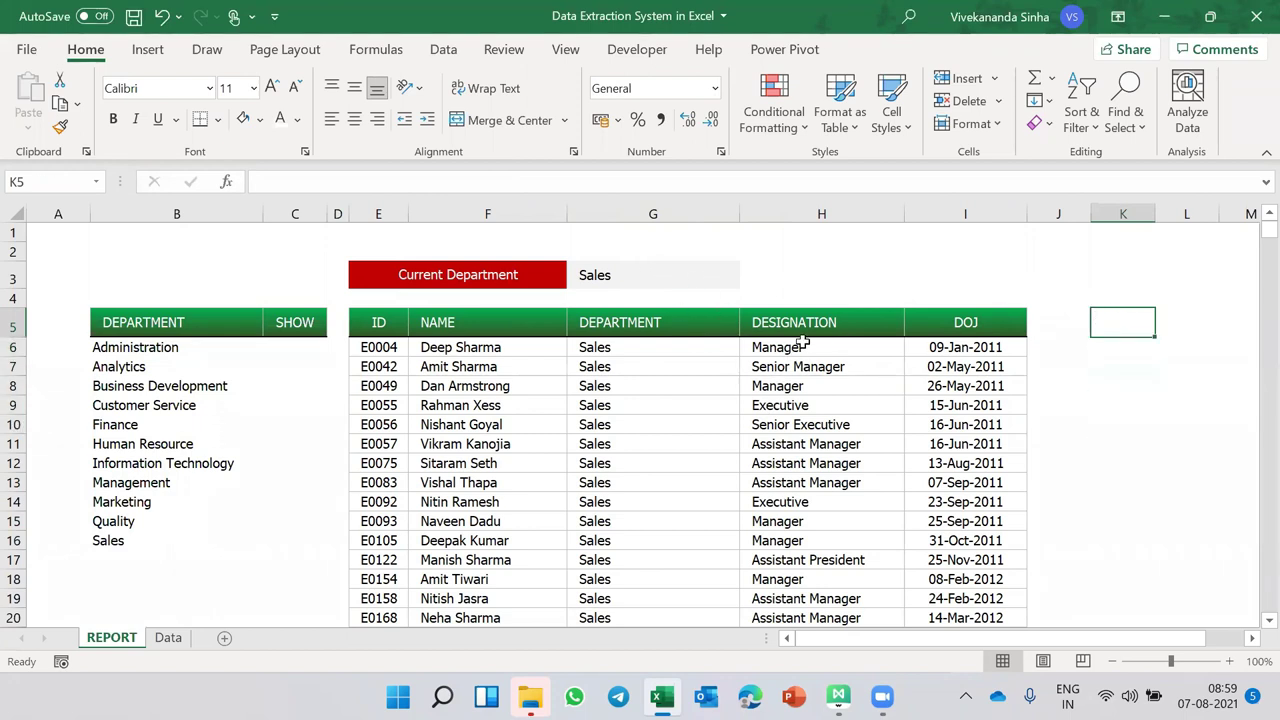
- Copy the green DESIGNATION header from H5 into K5
left_click(754, 333)
key("ctrl+c")
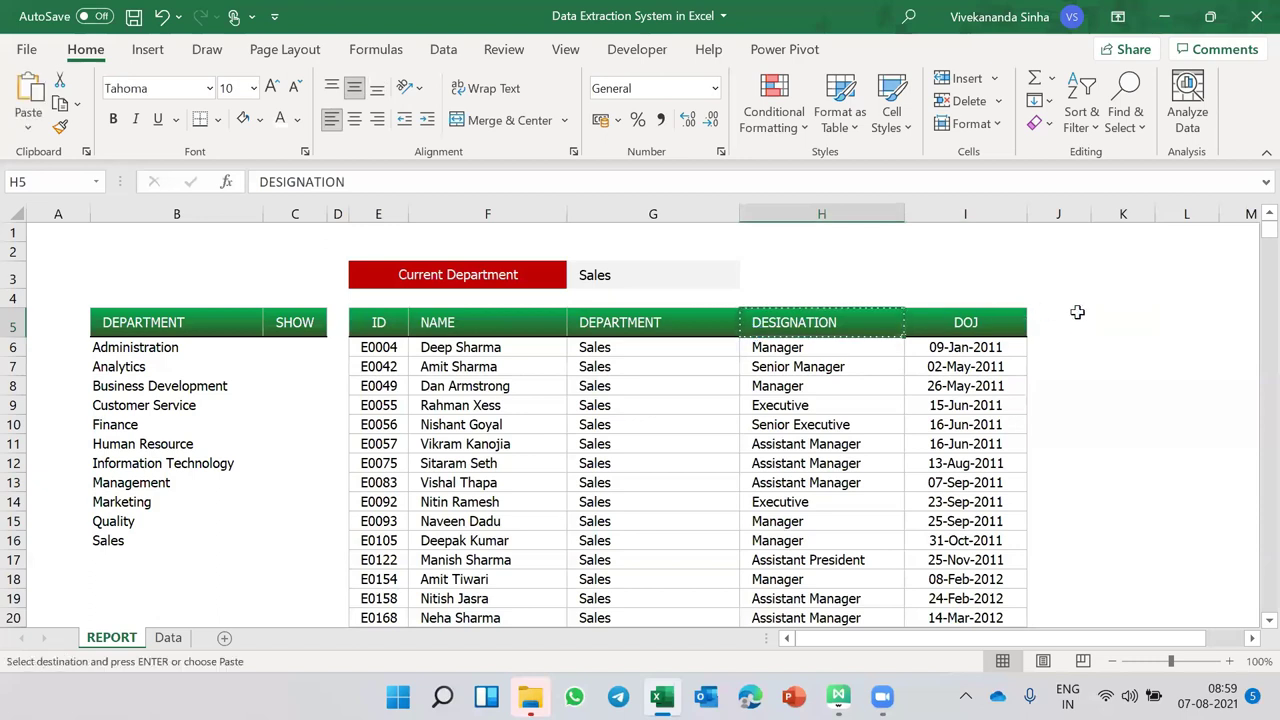
left_click(1105, 313)
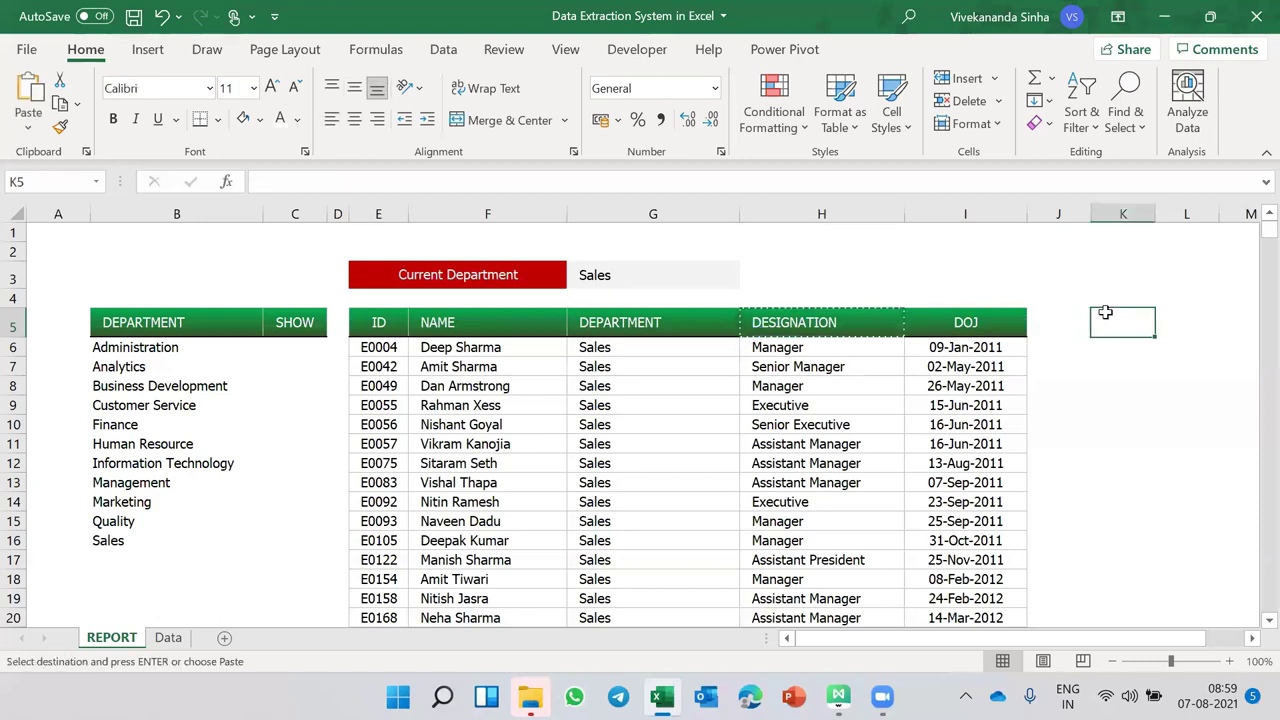
key("ctrl+v")
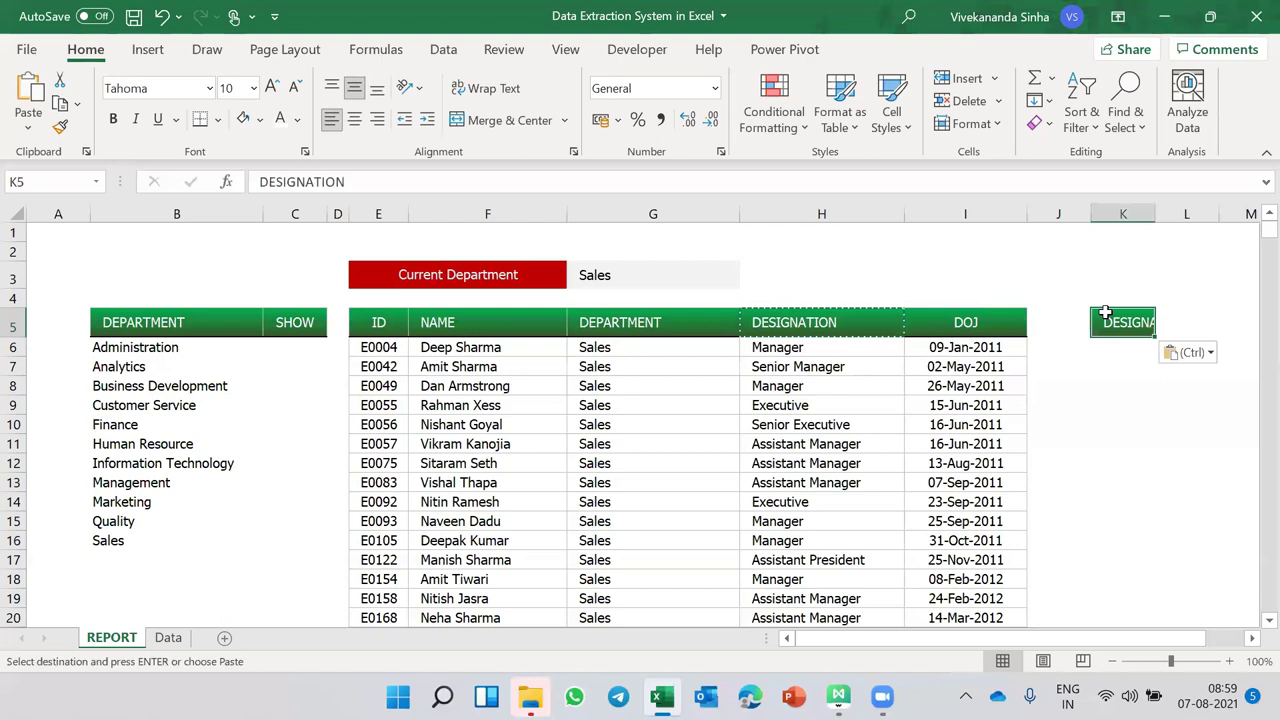
scroll(1010, 438, "right", 1)
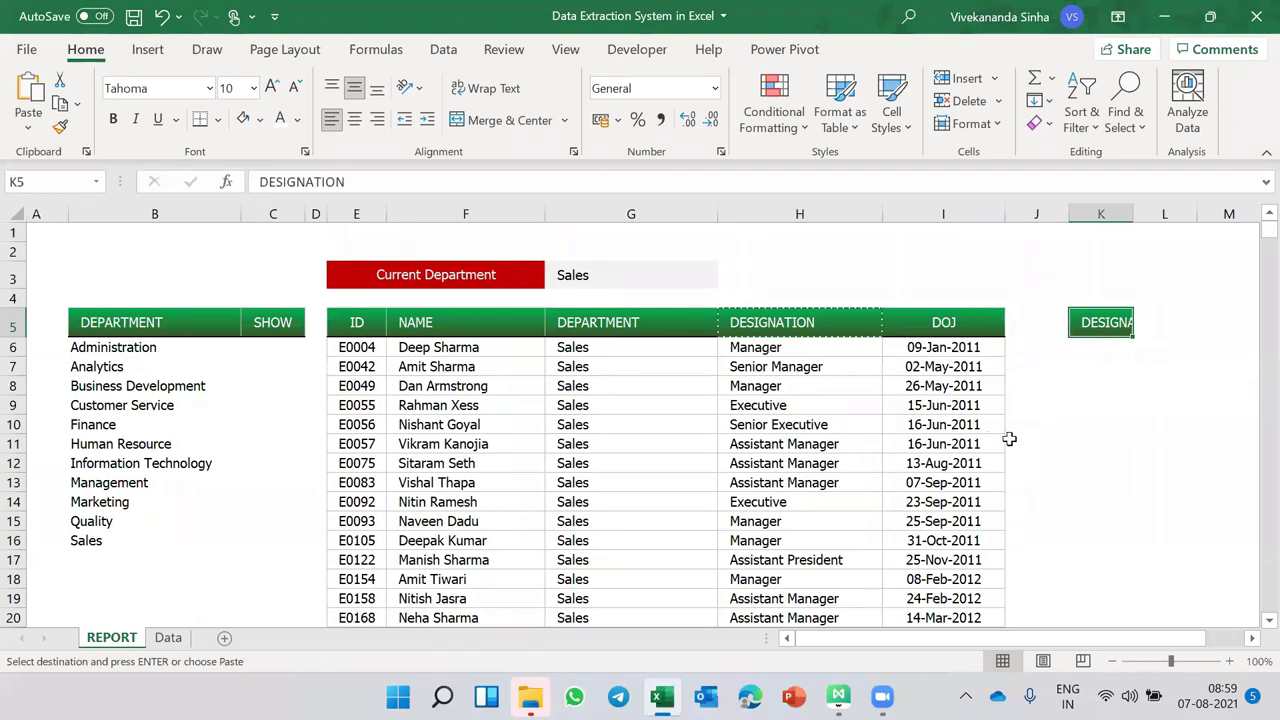
scroll(1010, 438, "right", 3)
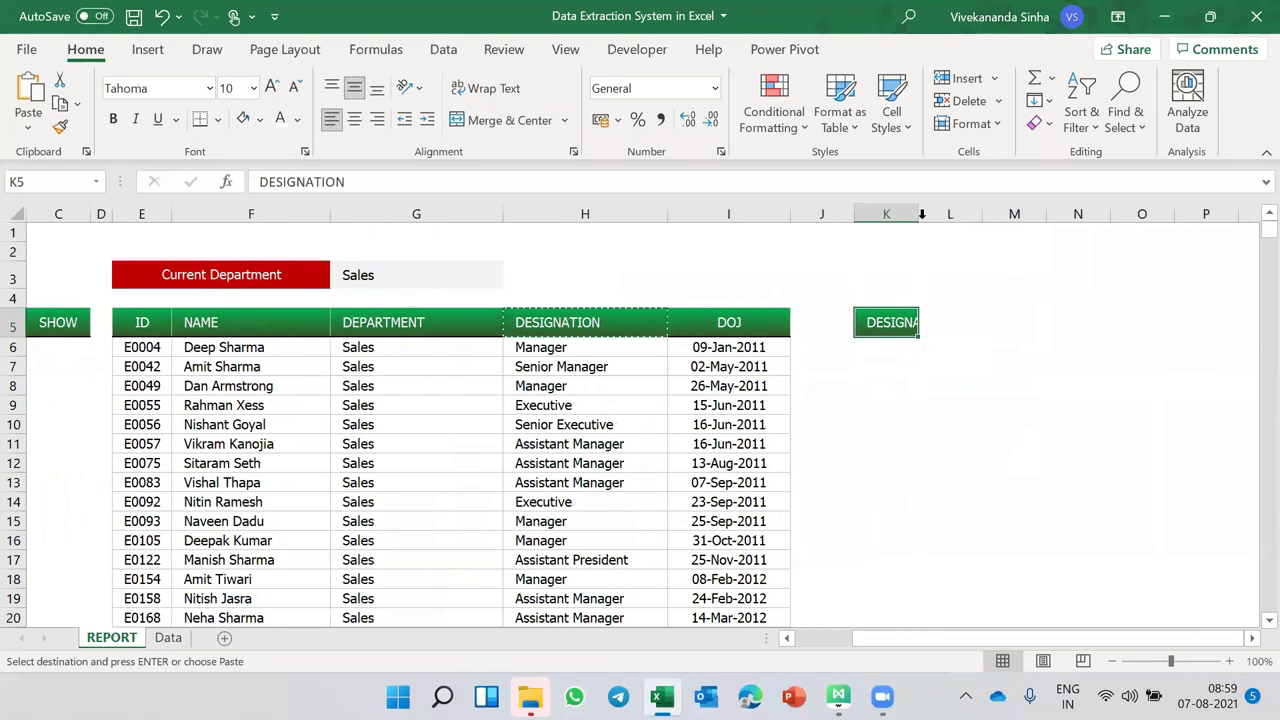
- Widen column K and list the unique designations from H6 downward in K6 with UNIQUE
left_click_drag(921, 213, 980, 213)
left_click(935, 345)
type("=")
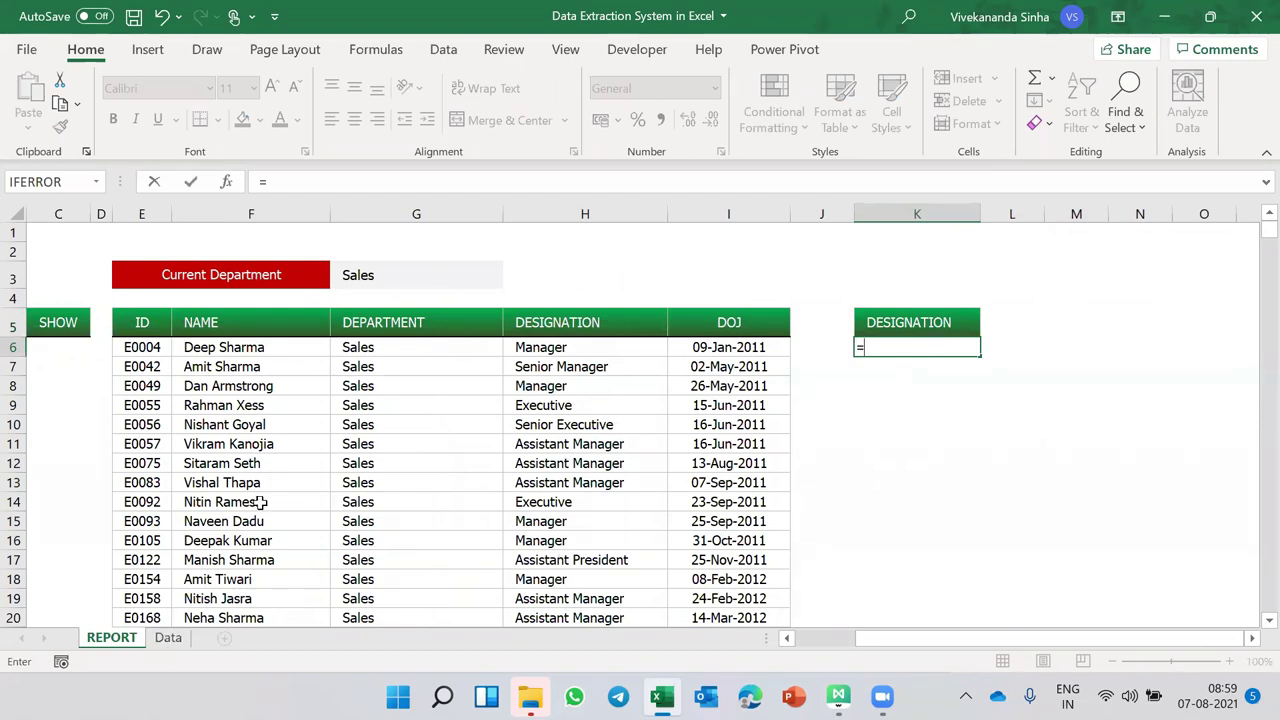
type("UNIQUE(")
left_click(550, 348)
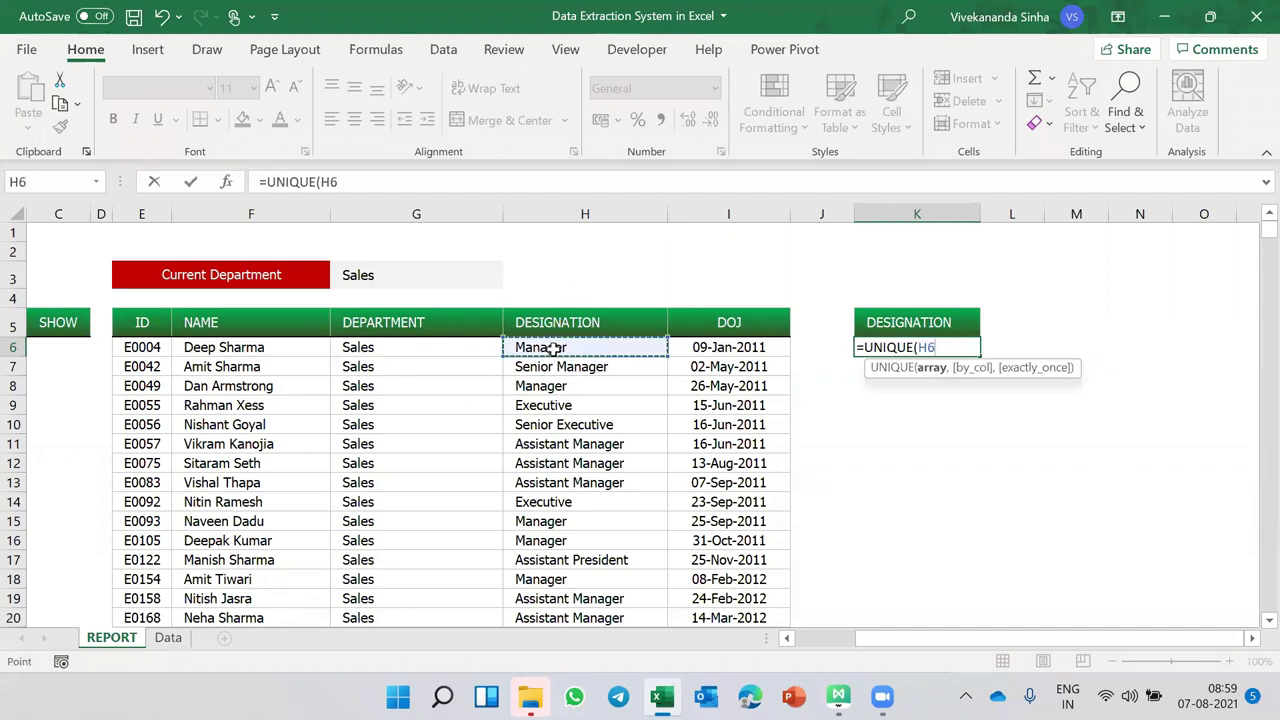
key("ctrl+shift+Down")
key("ctrl+shift+Down")
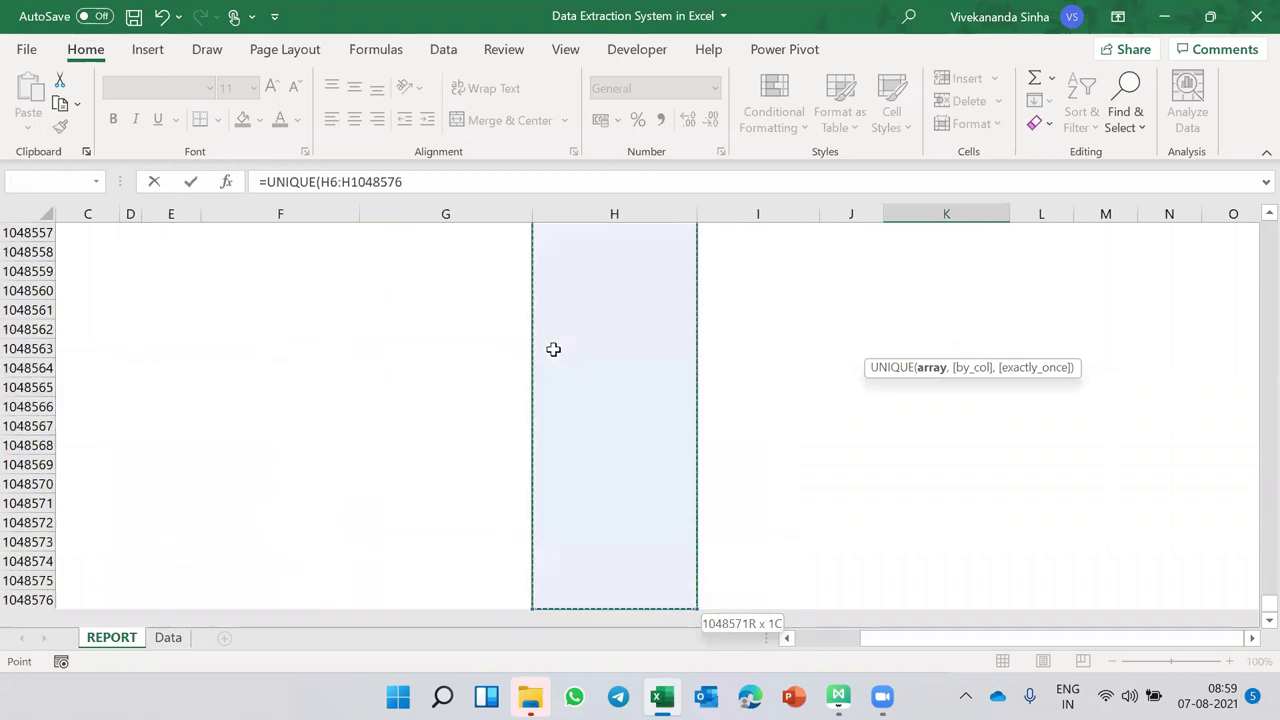
key("Return")
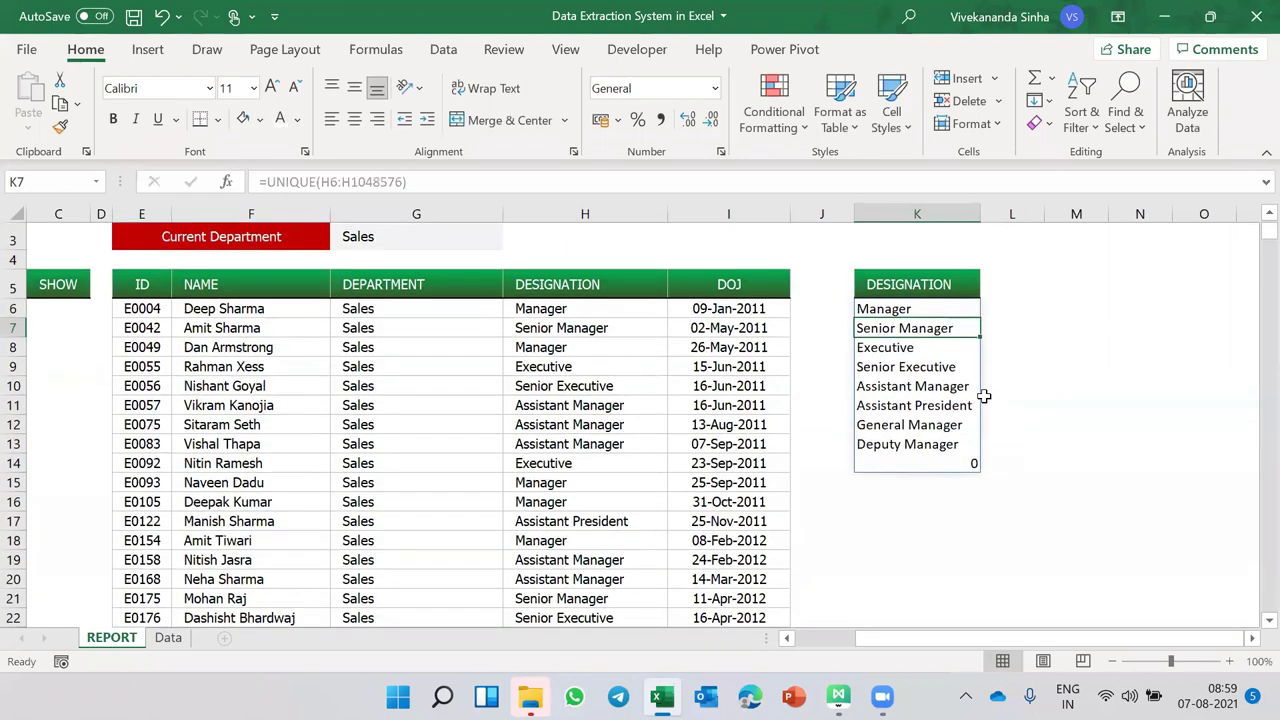
- Wrap K6's formula in SORT so it reads =SORT(UNIQUE(H6:H1048576))
left_click(912, 309)
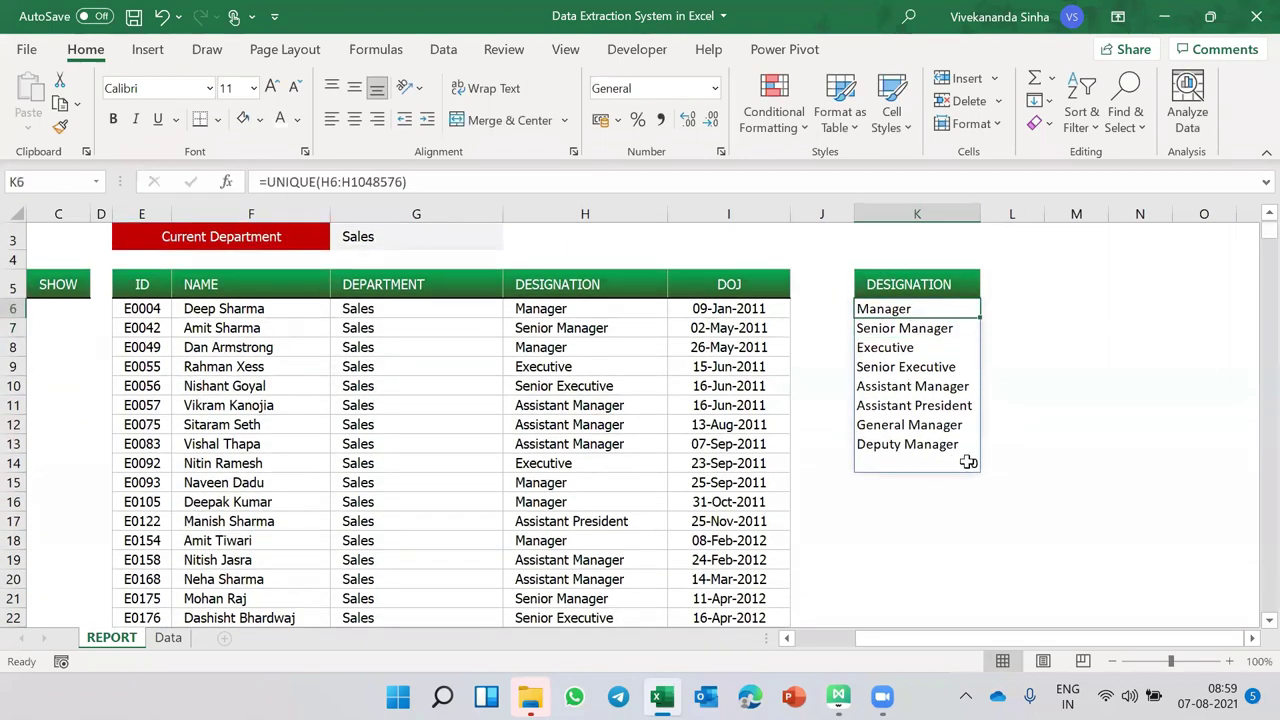
scroll(750, 520, "down", 4)
scroll(750, 520, "up", 4)
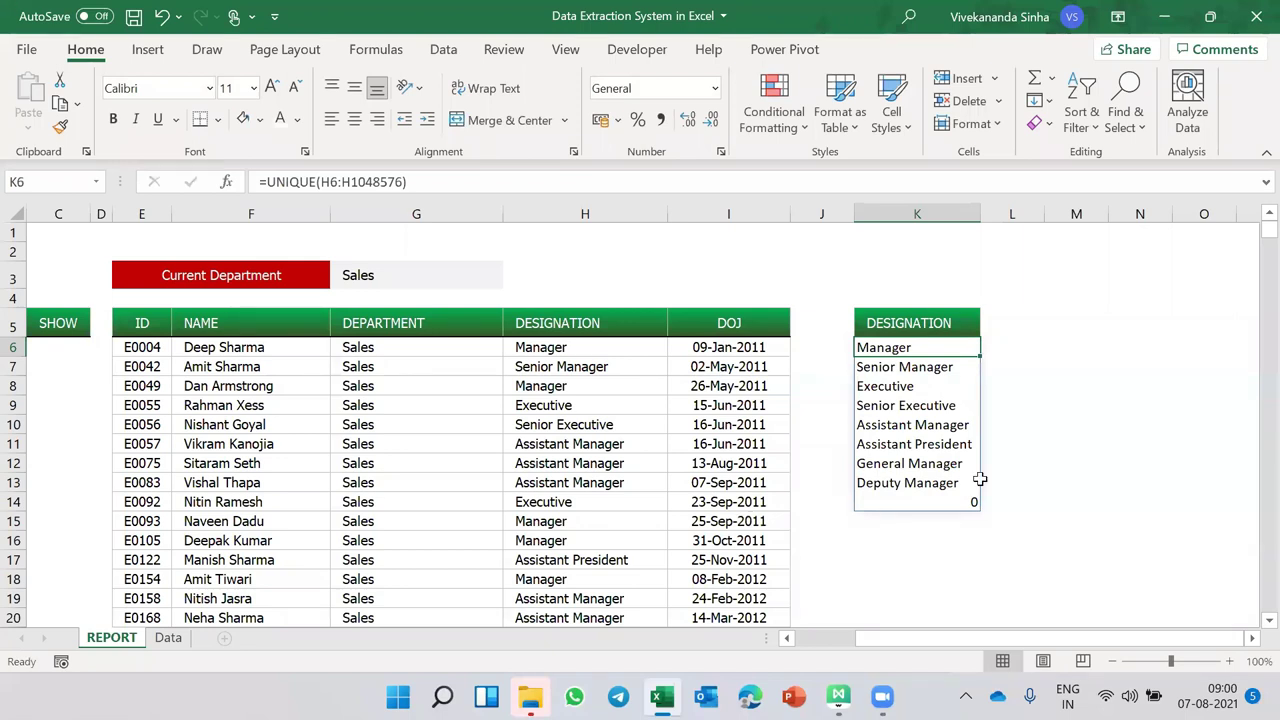
left_click(267, 183)
type("SORT(")
key("Return")
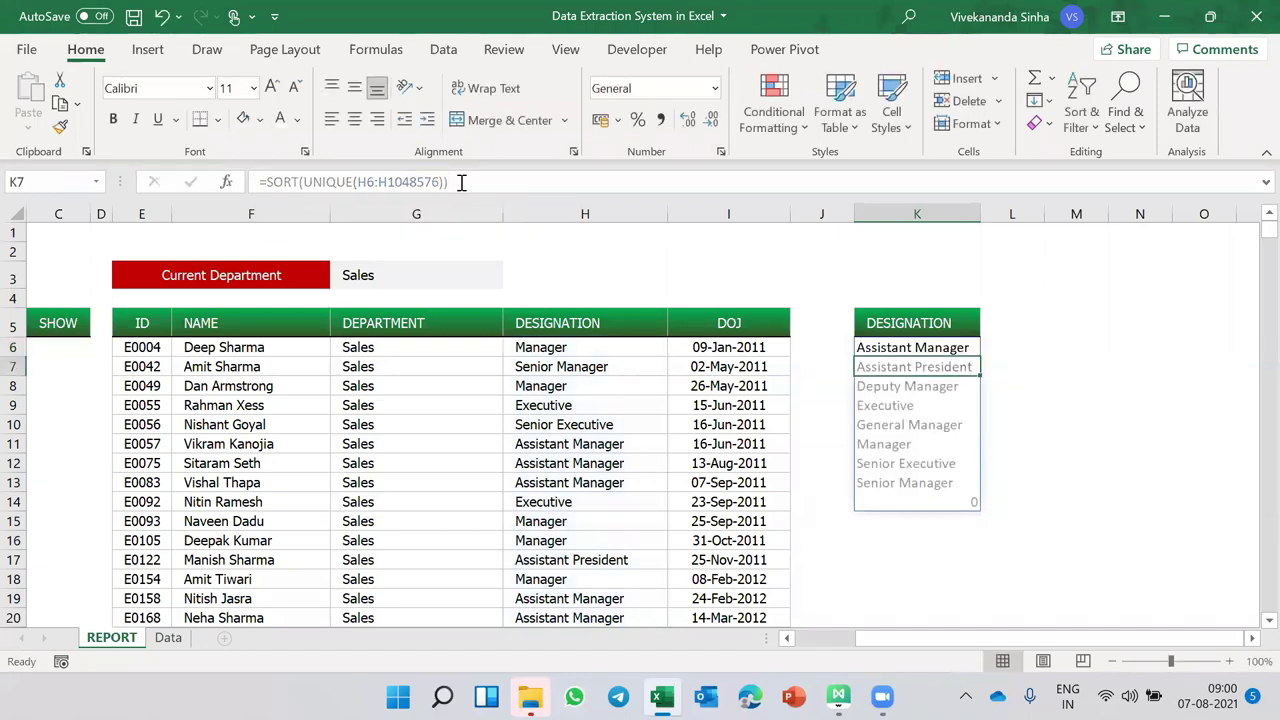
- Set the designation list in column K to the Tahoma font
left_click(911, 347)
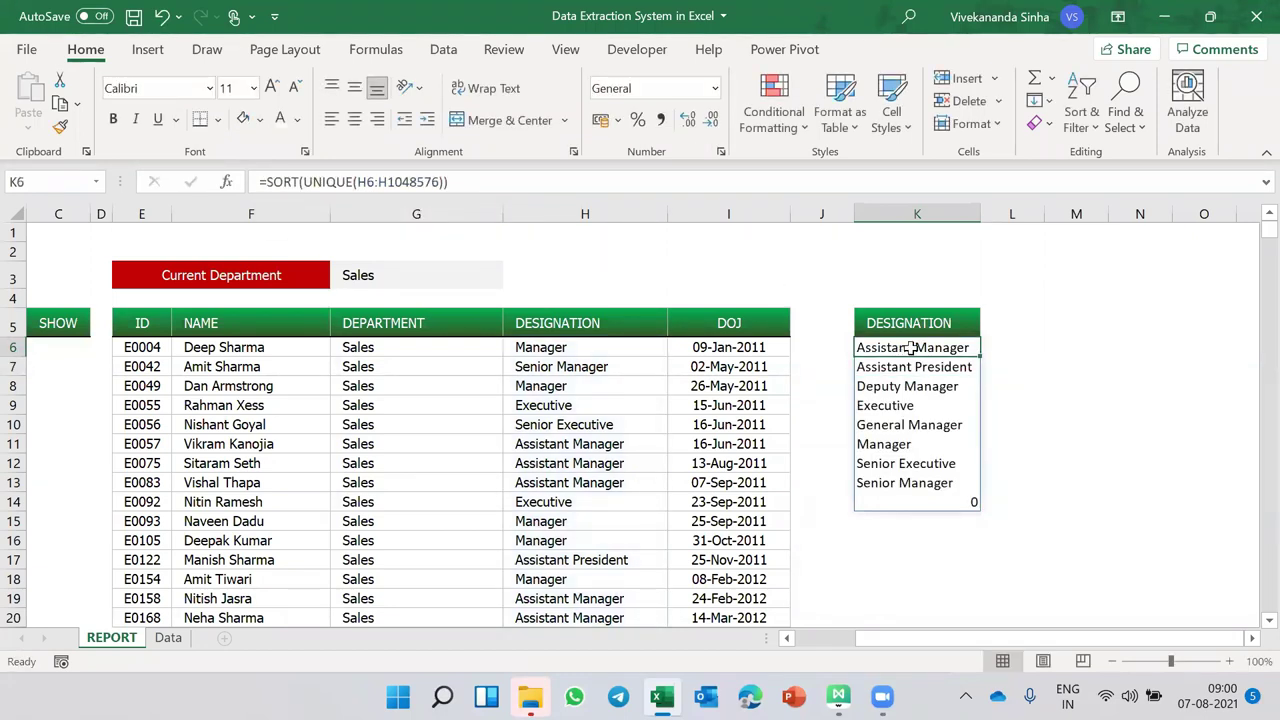
left_click_drag(908, 347, 916, 600)
left_click(155, 88)
type("Tahoma")
key("Return")
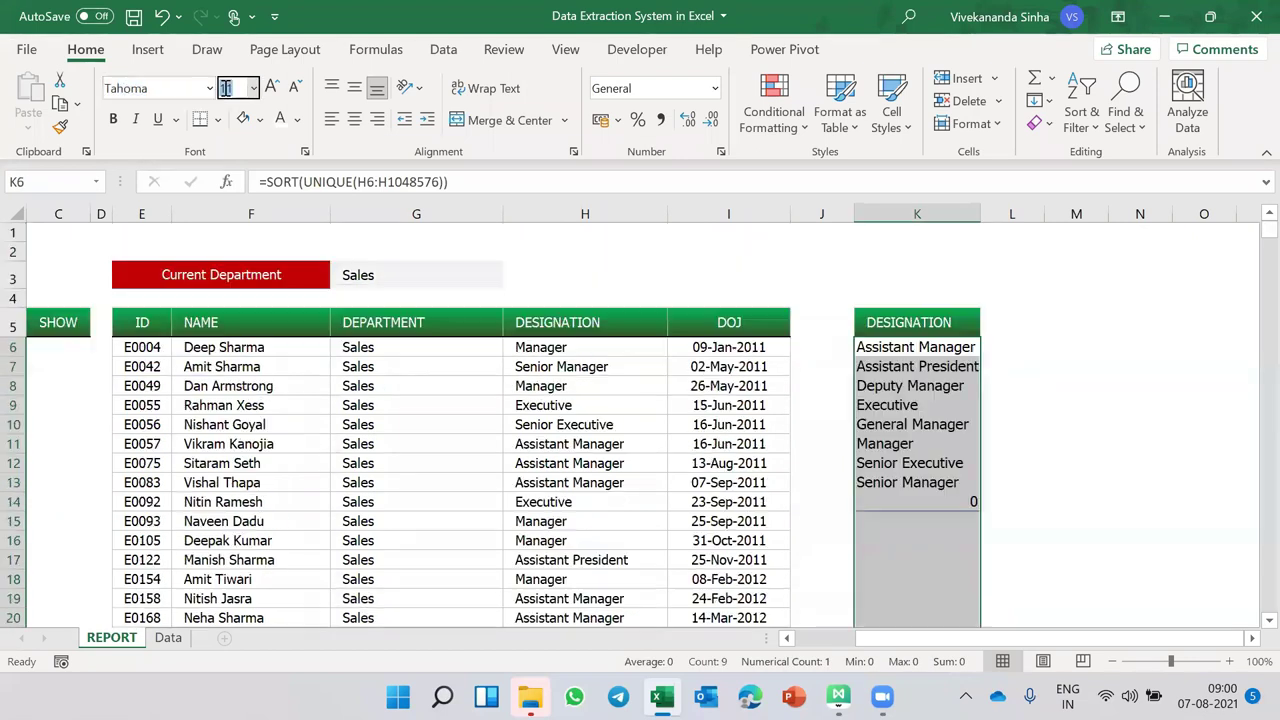
left_click(869, 347)
scroll(869, 344, "right", 2)
left_click(869, 344)
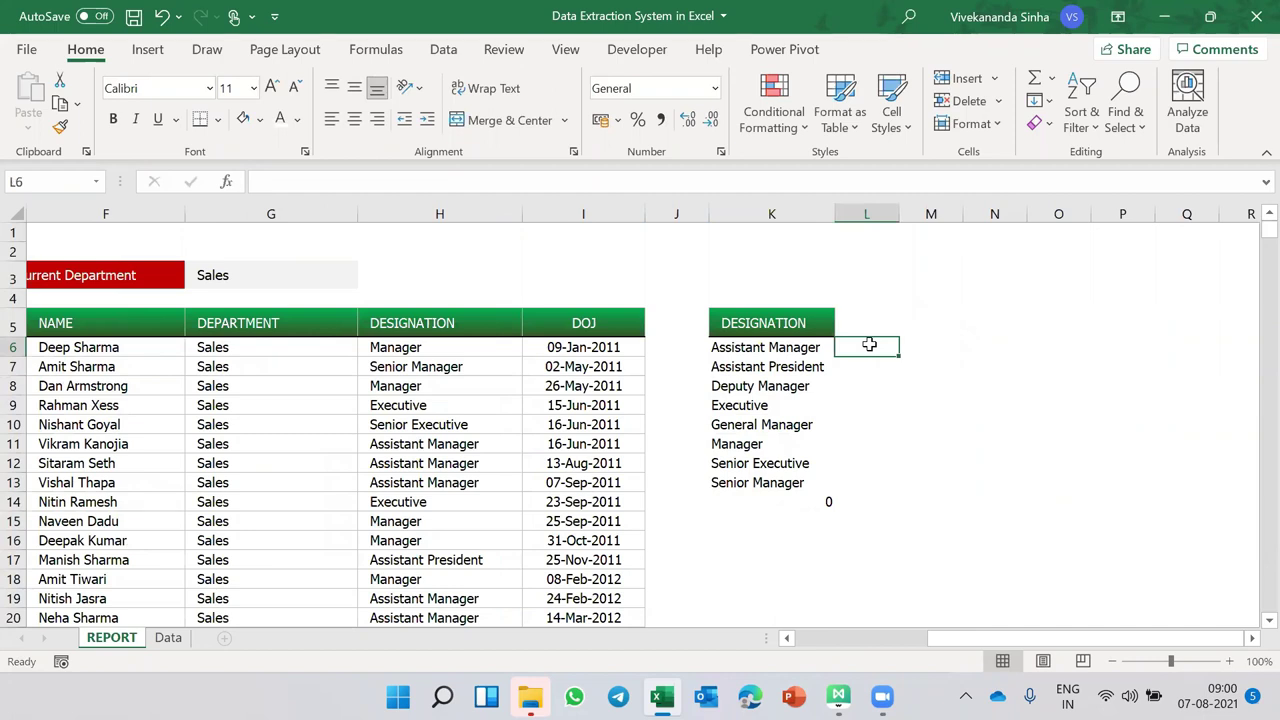
- Enter =COUNTIF($H$6:$H$1048576,K6) in L6 to count the first designation
type("=COUNT")
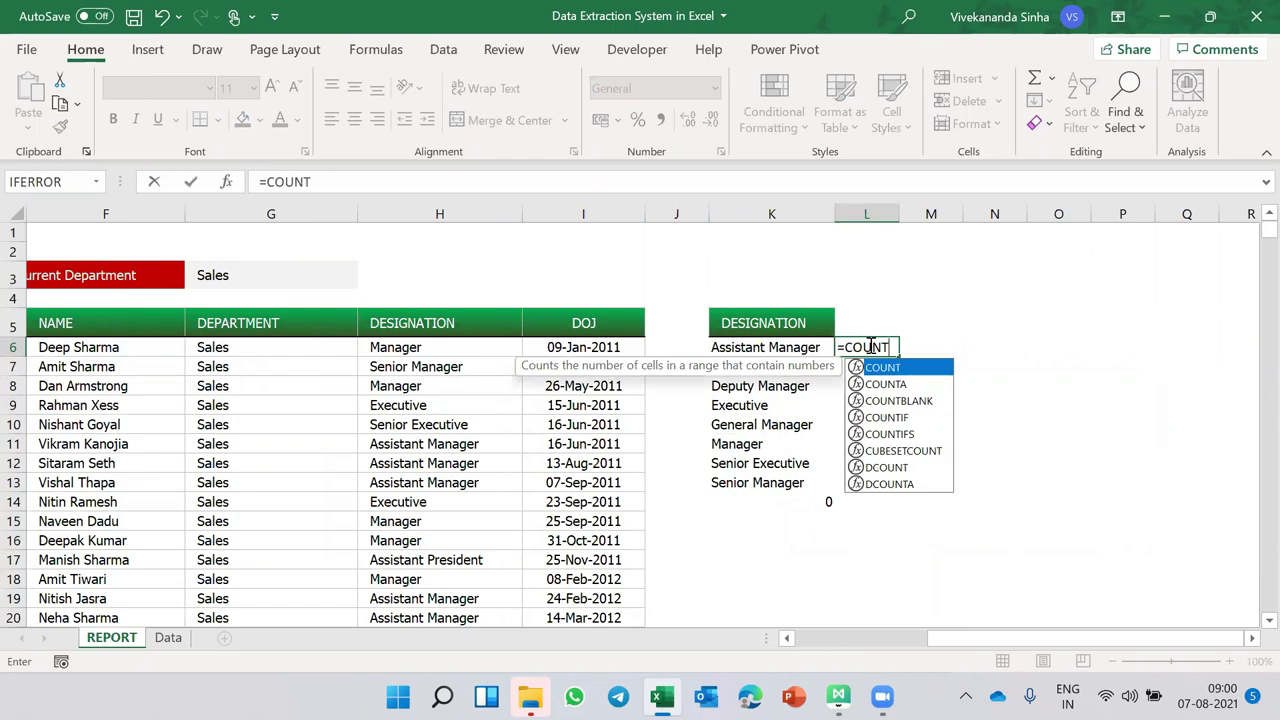
type("IF(")
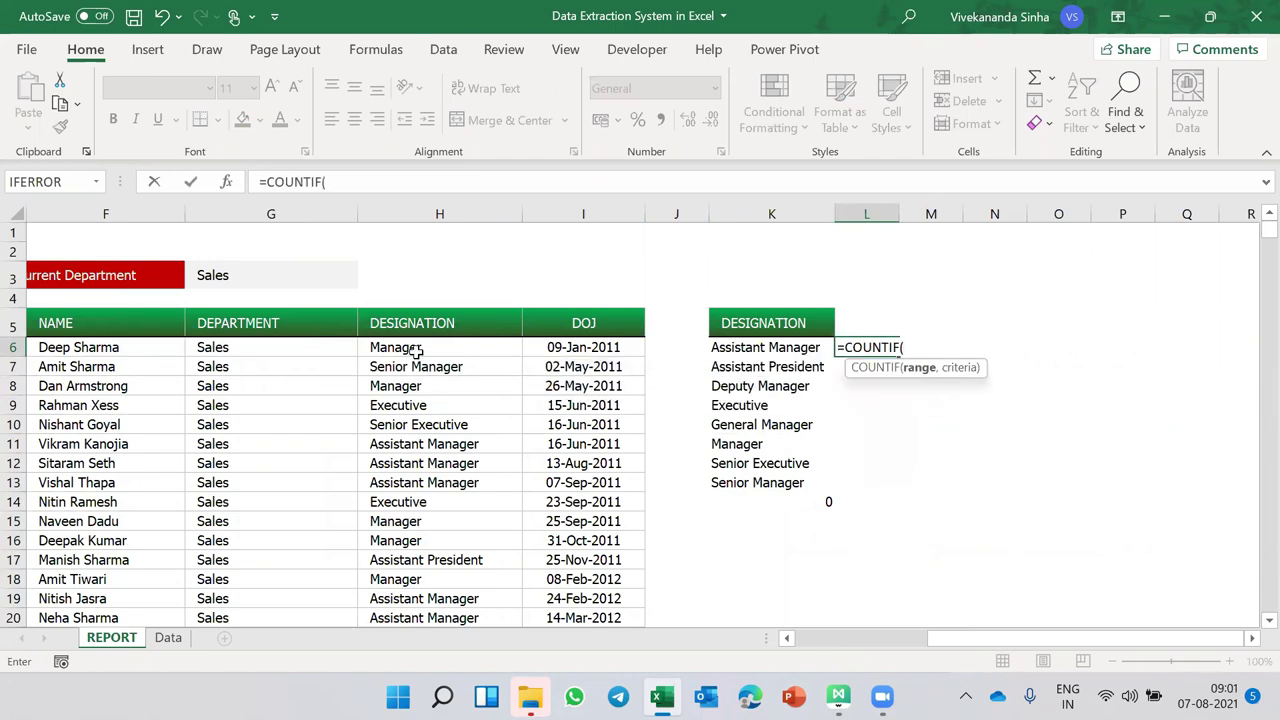
left_click(415, 347)
key("ctrl+shift+Down")
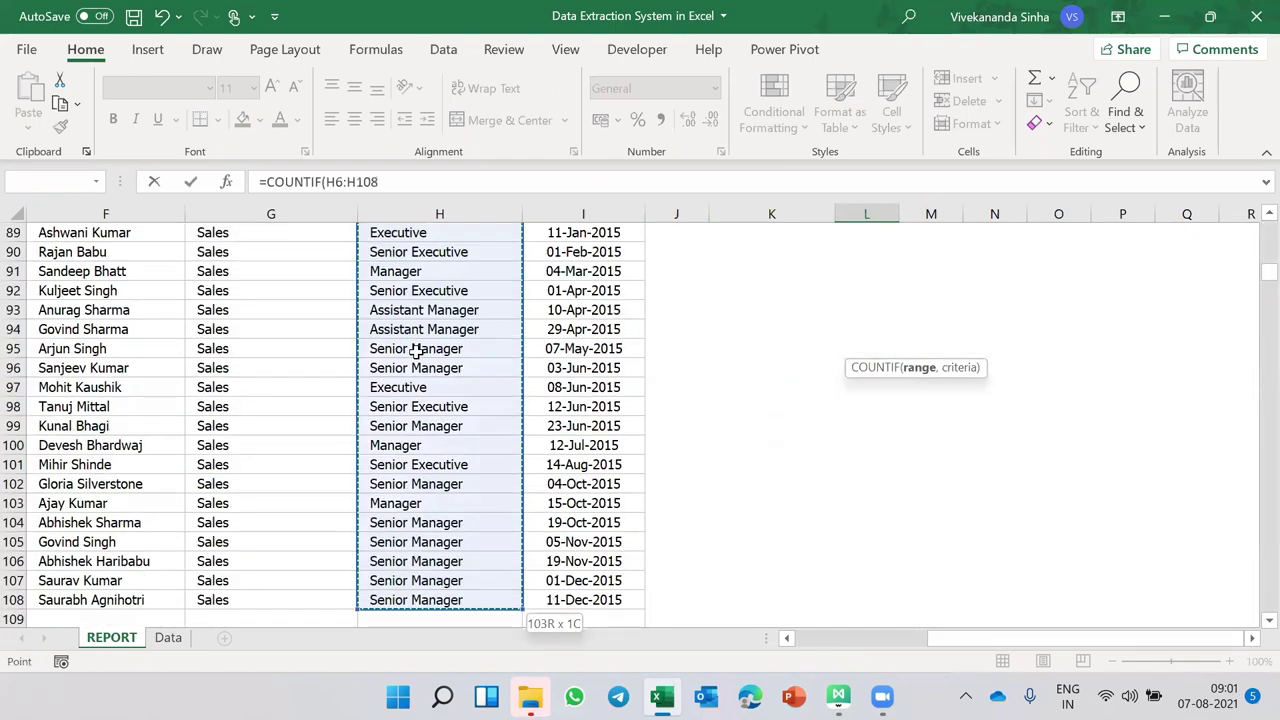
key("ctrl+shift+Down")
key("F4")
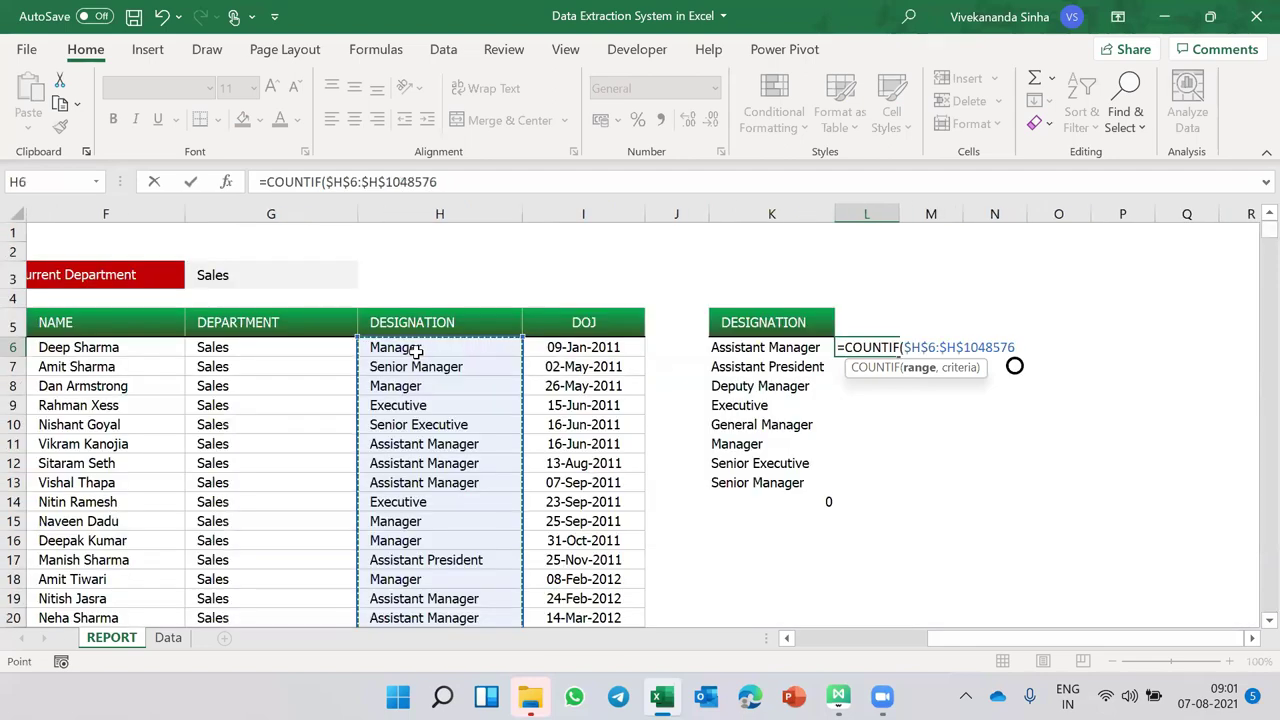
type(",")
key("Left")
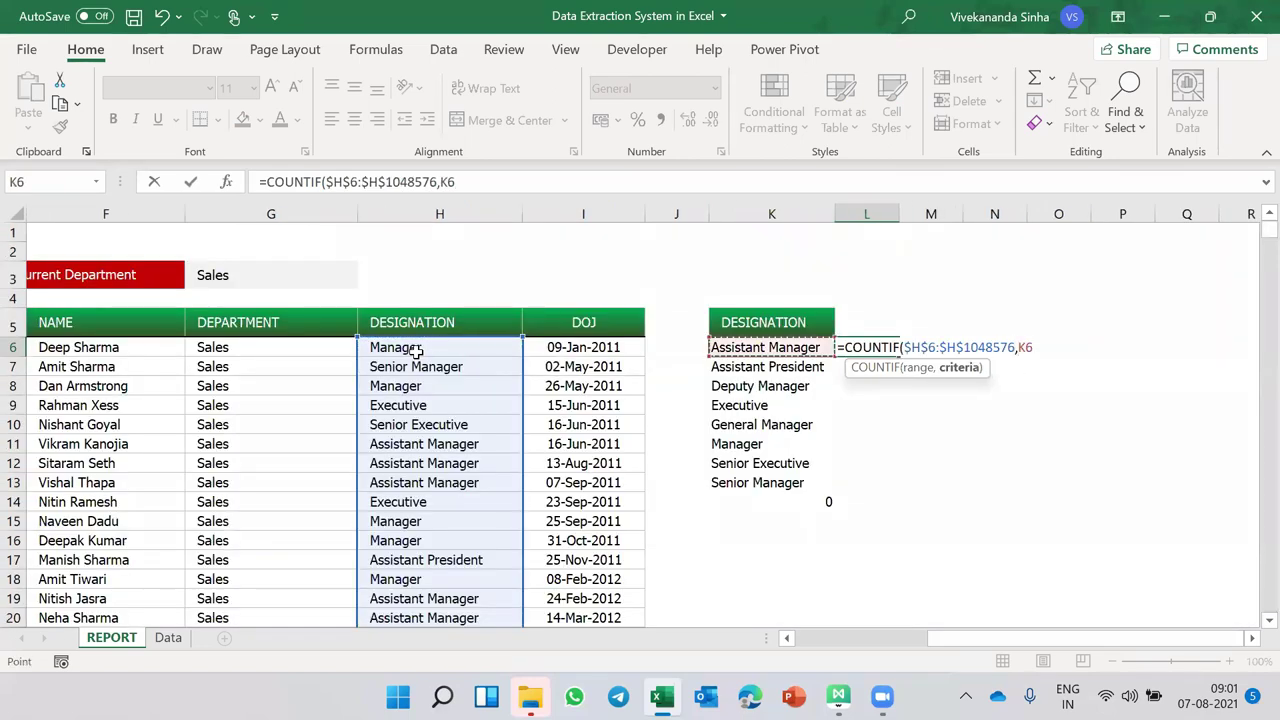
type(")")
key("Return")
- Copy the count formula down column L to L14
left_click(883, 347)
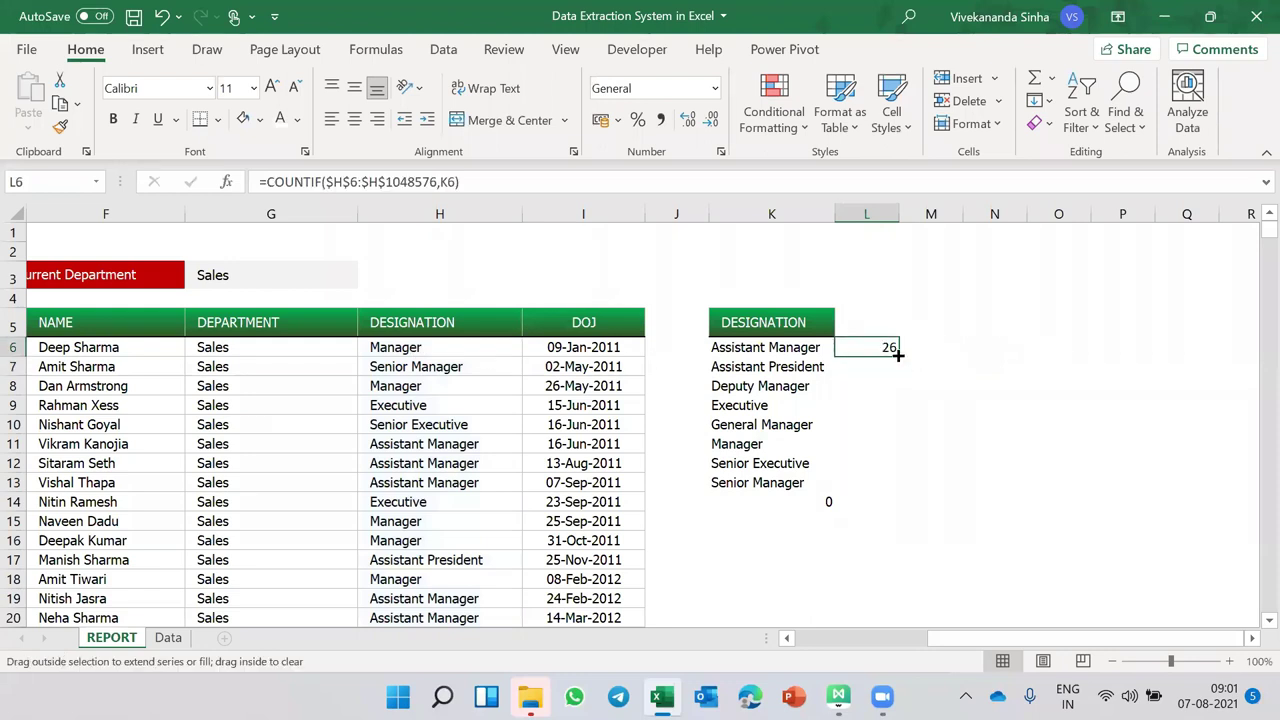
double_click(898, 357)
left_click(871, 502)
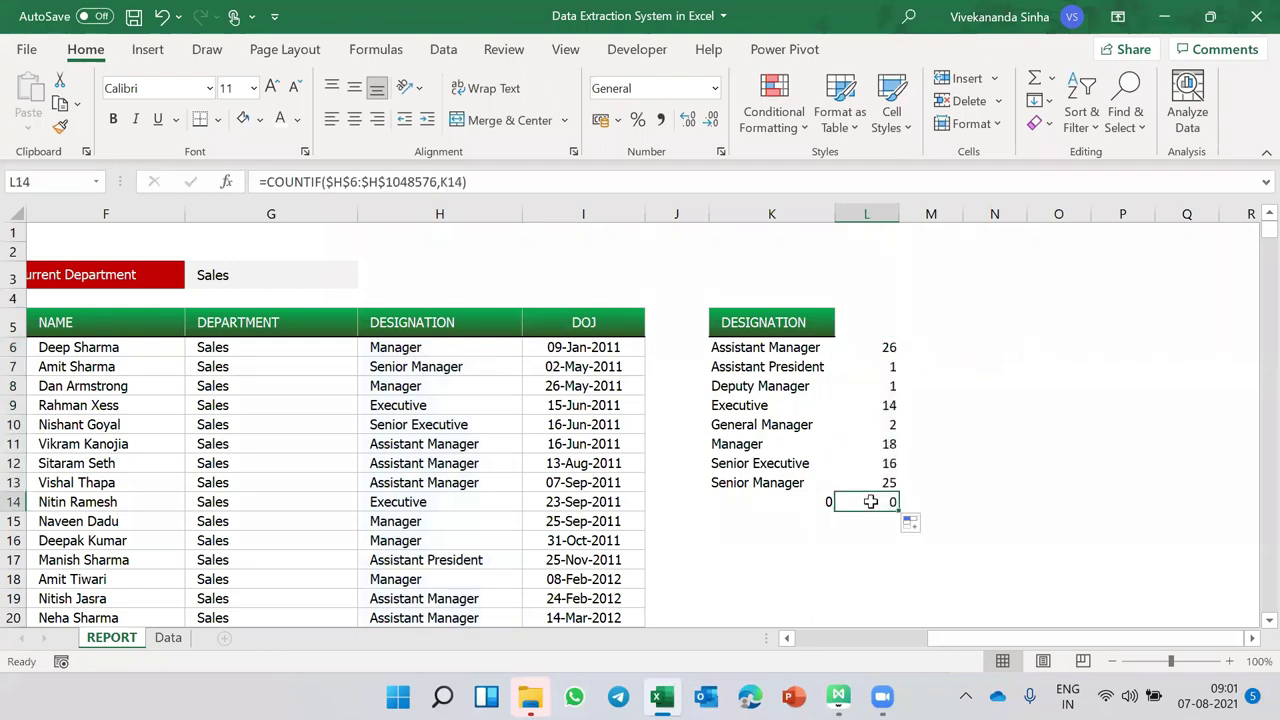
left_click(868, 318)
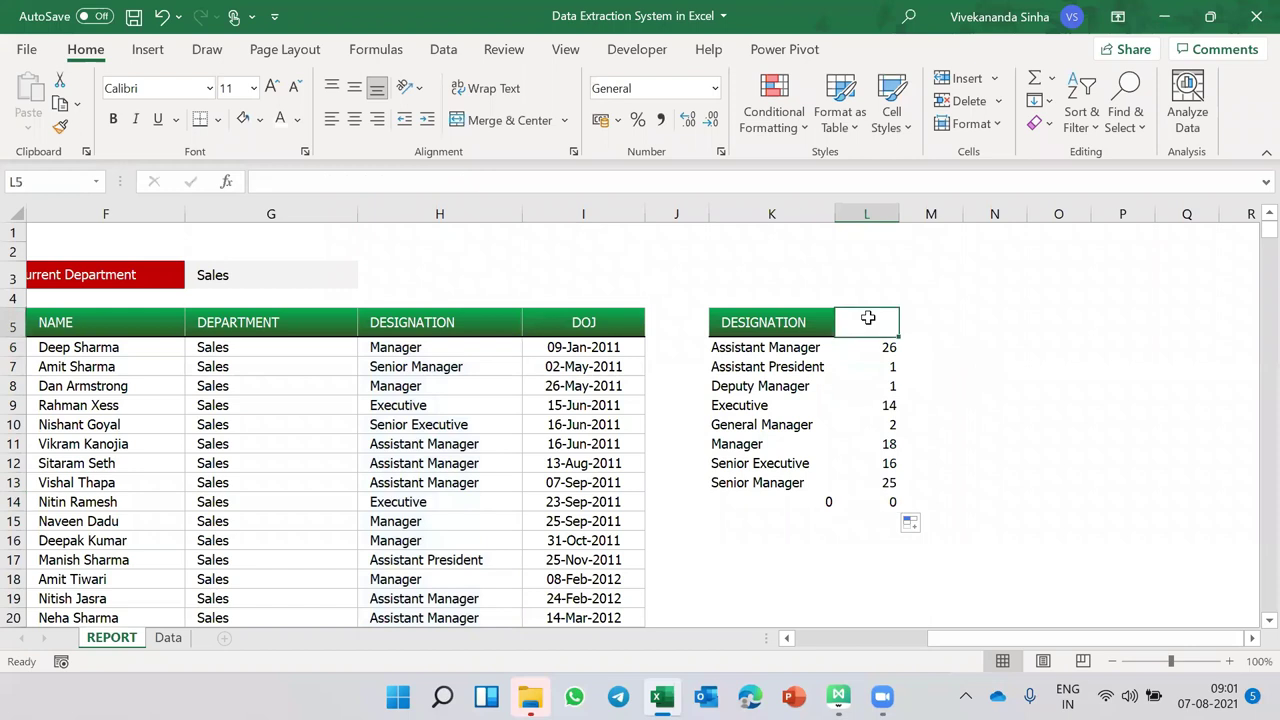
- Copy the green DESIGNATION header into L5 and retitle it COUNT
key("ctrl+r")
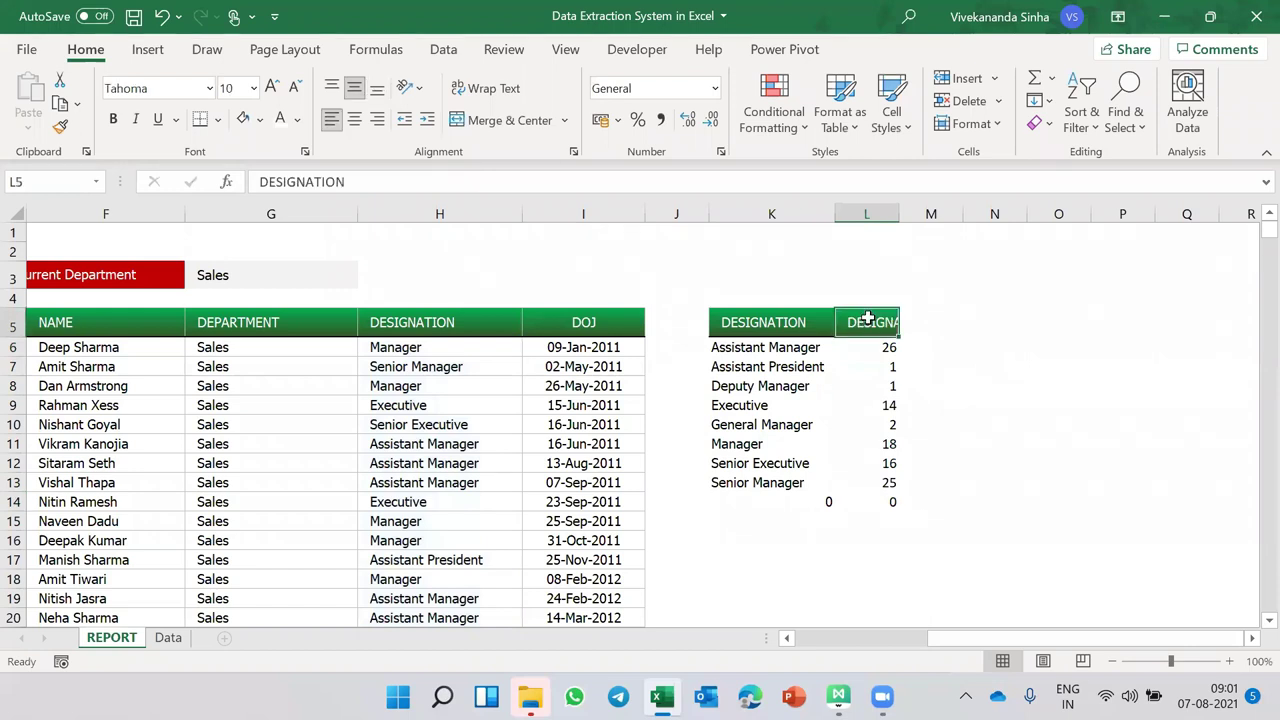
type("COUNT")
left_click_drag(775, 347, 852, 346)
key("shift+Down")
key("shift+Down")
key("shift+Down")
key("shift+Down")
key("shift+Down")
key("shift+Down")
key("shift+Down")
key("shift+Down")
key("shift+Down")
key("shift+Down")
key("shift+Down")
key("shift+Down")
key("shift+Down")
key("shift+Down")
key("shift+Down")
key("shift+Down")
key("shift+Down")
key("shift+Down")
key("shift+Down")
key("shift+Down")
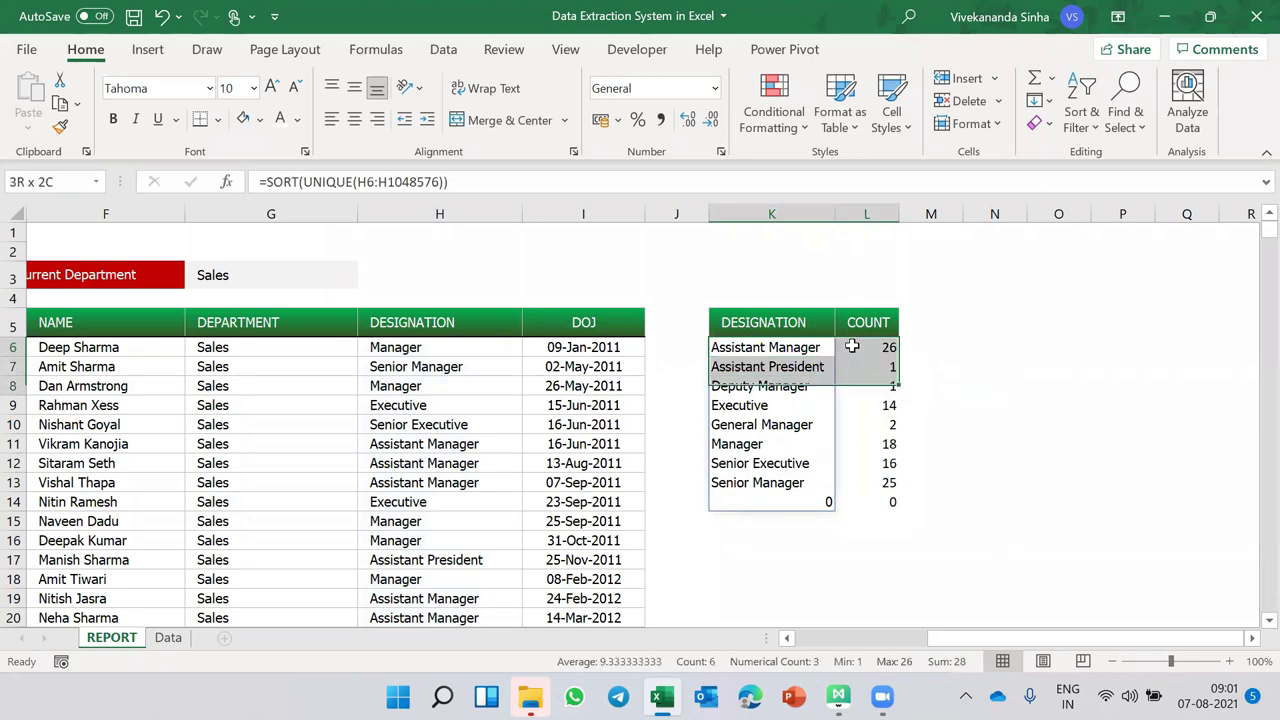
key("shift+Down")
key("shift+Down")
key("shift+Down")
key("shift+Down")
key("shift+Down")
key("shift+Down")
key("shift+Down")
key("shift+Down")
key("shift+Down")
key("shift+Down")
key("shift+Down")
scroll(852, 345, "up", 20)
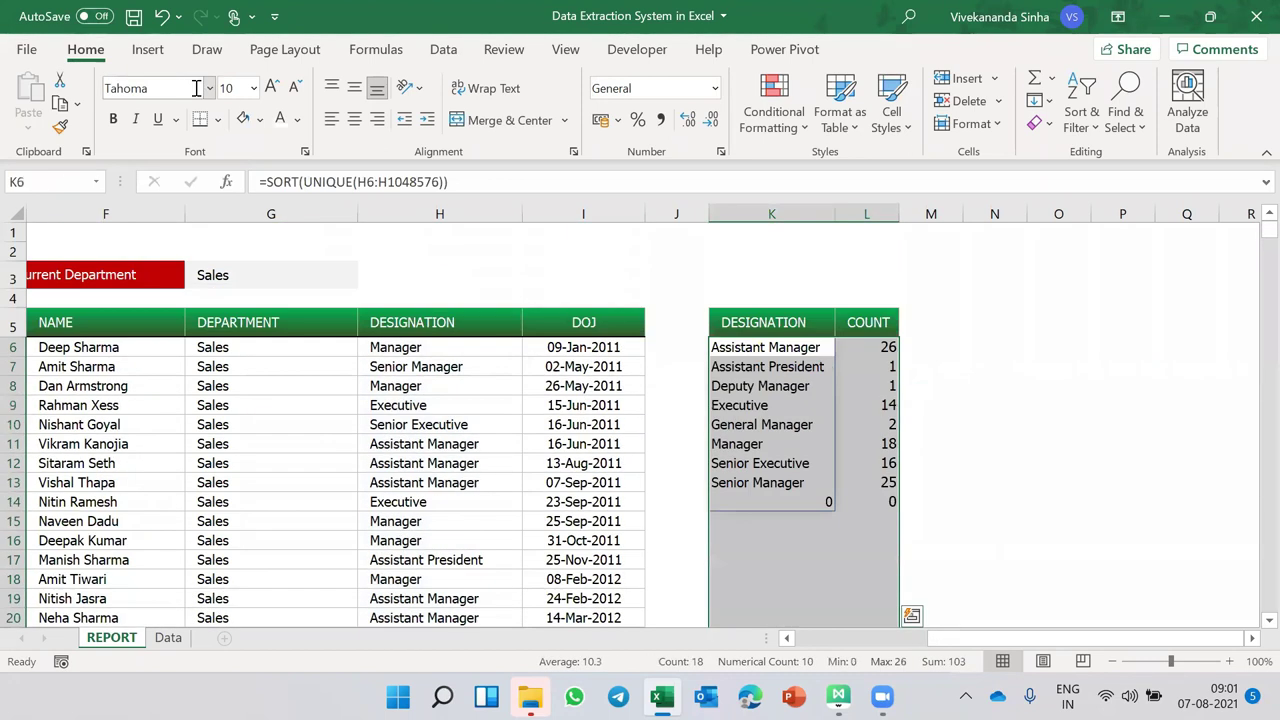
left_click(758, 350)
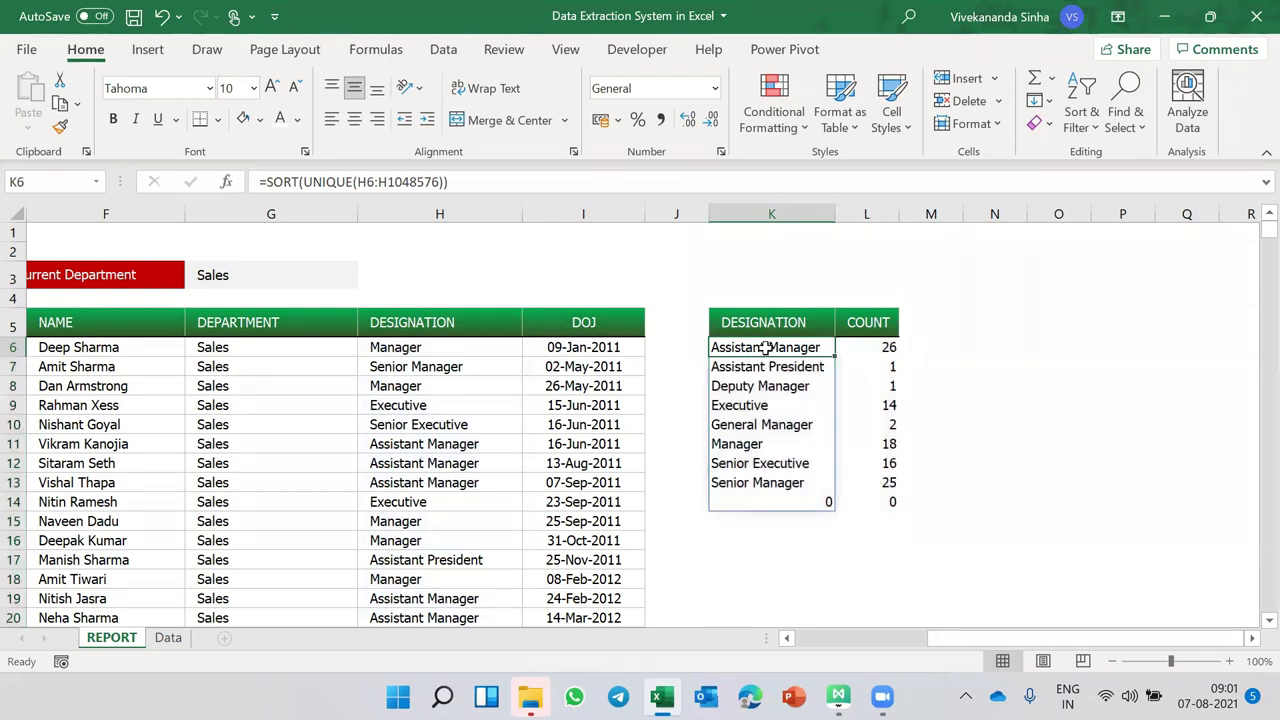
- Indent the designation names in column K
left_click_drag(782, 424, 783, 610)
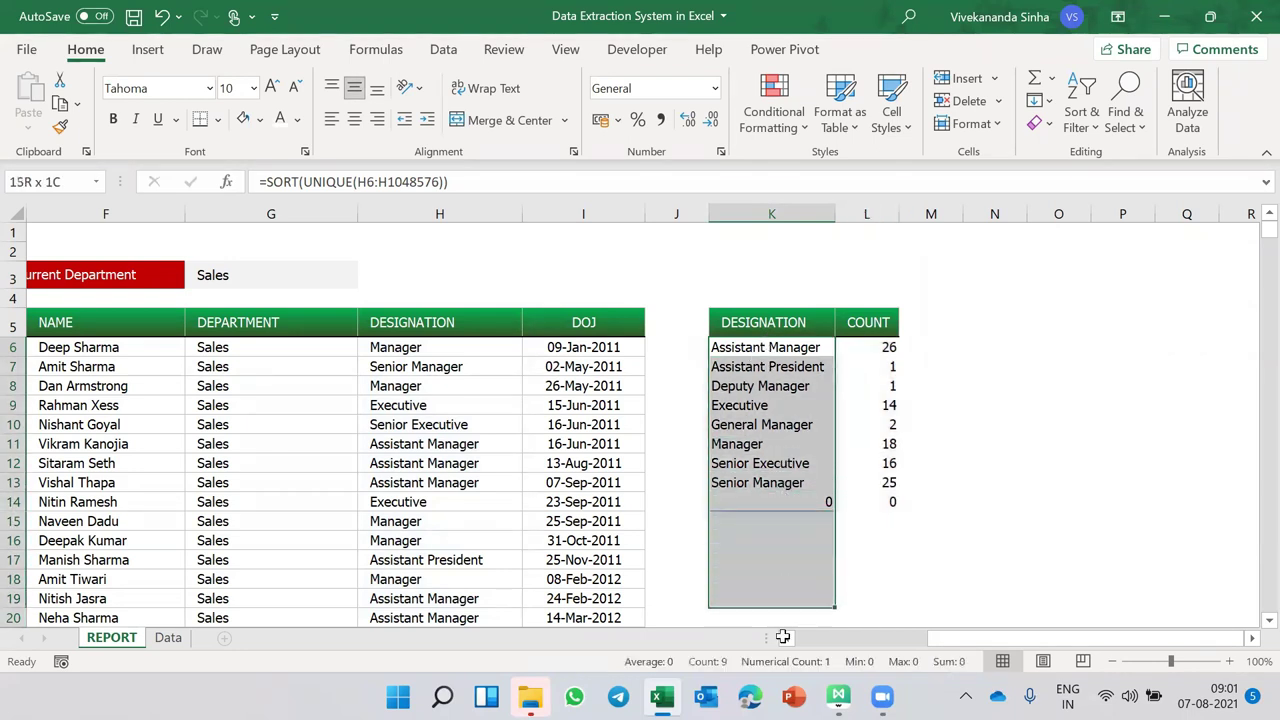
key("ctrl+alt+Tab")
scroll(659, 276, "down", 1)
scroll(662, 280, "up", 1)
- Centre the count values in column L
left_click_drag(875, 347, 880, 582)
left_click(354, 119)
scroll(934, 371, "up", 3)
left_click(1000, 370)
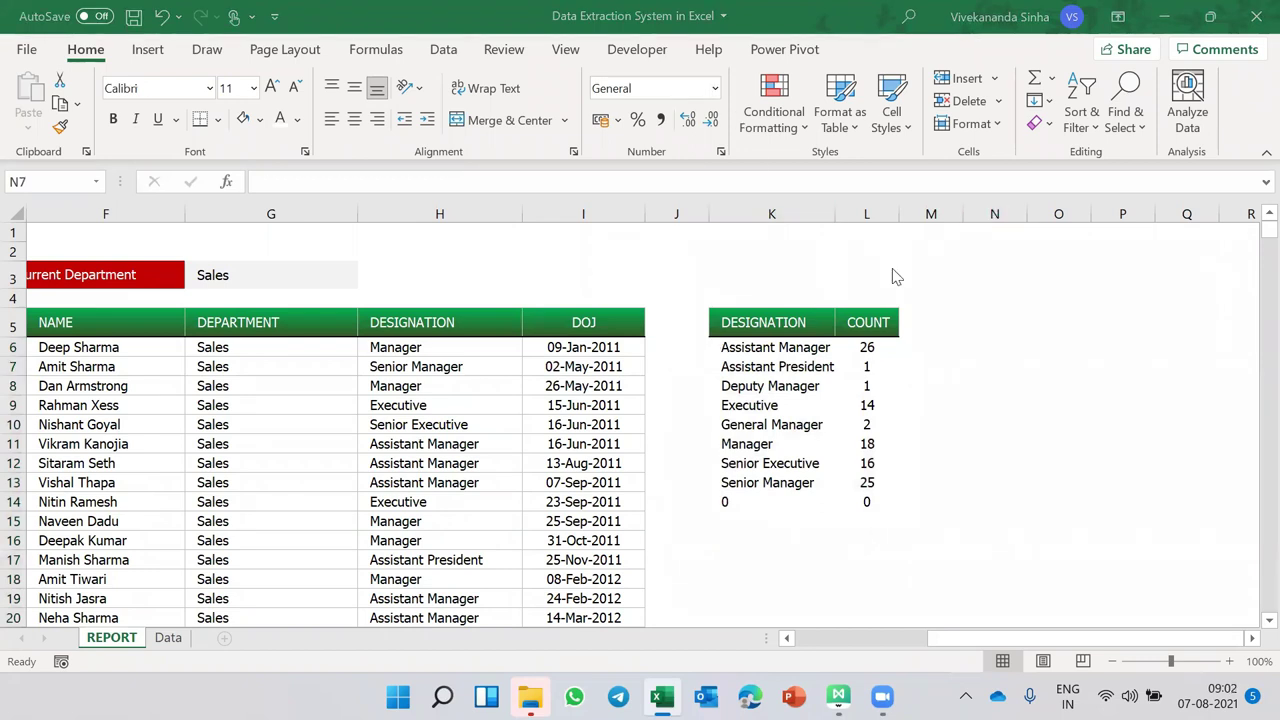
- Check the formulas in E6, B6 and K6
scroll(308, 398, "left", 5)
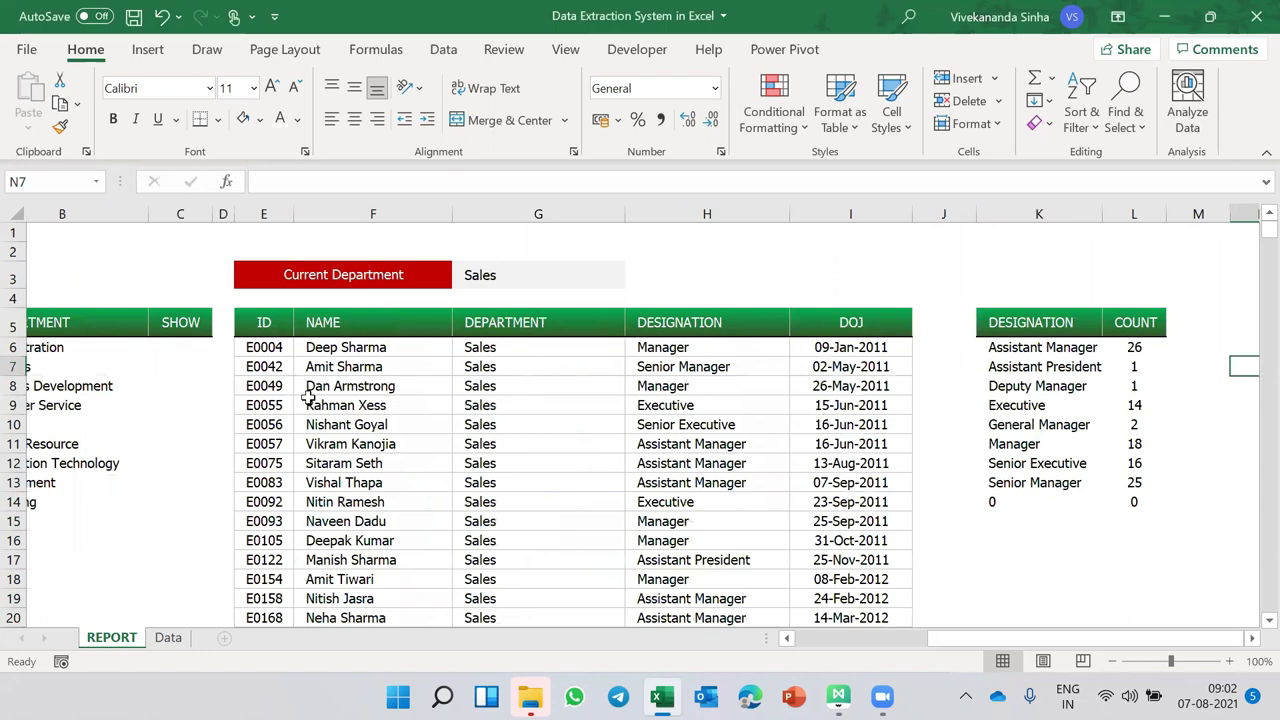
scroll(308, 398, "left", 1)
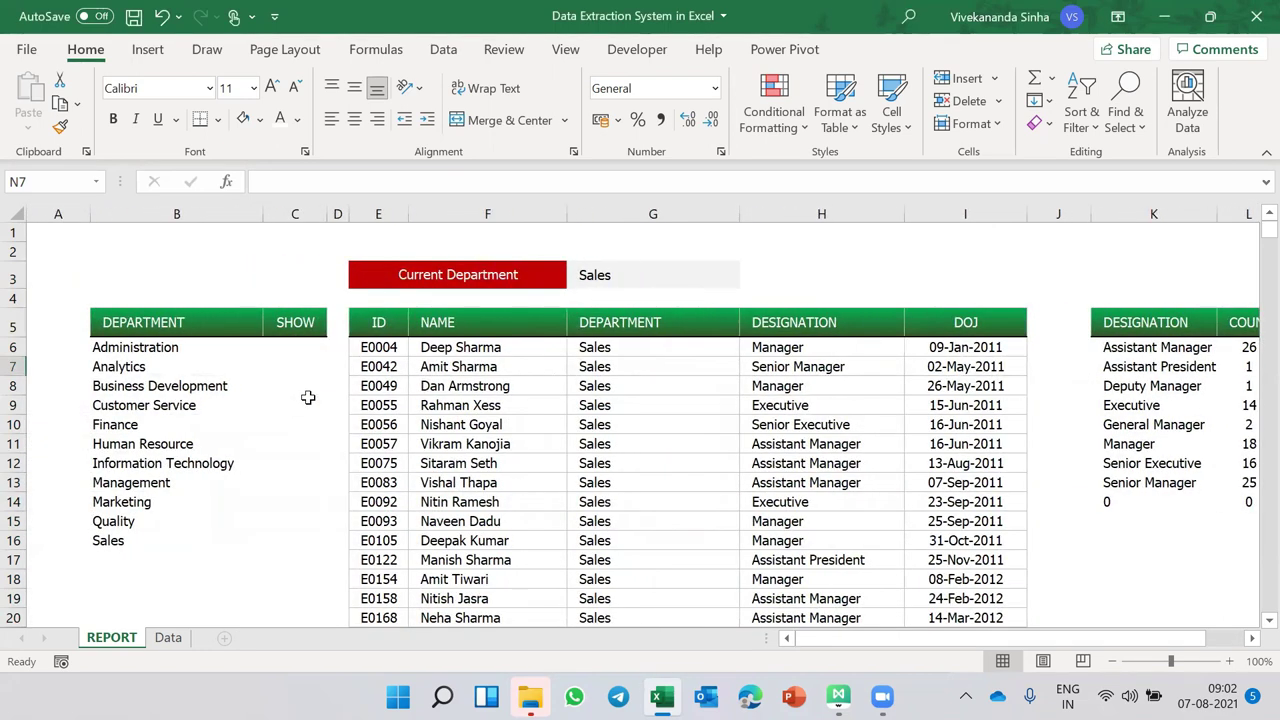
left_click(379, 344)
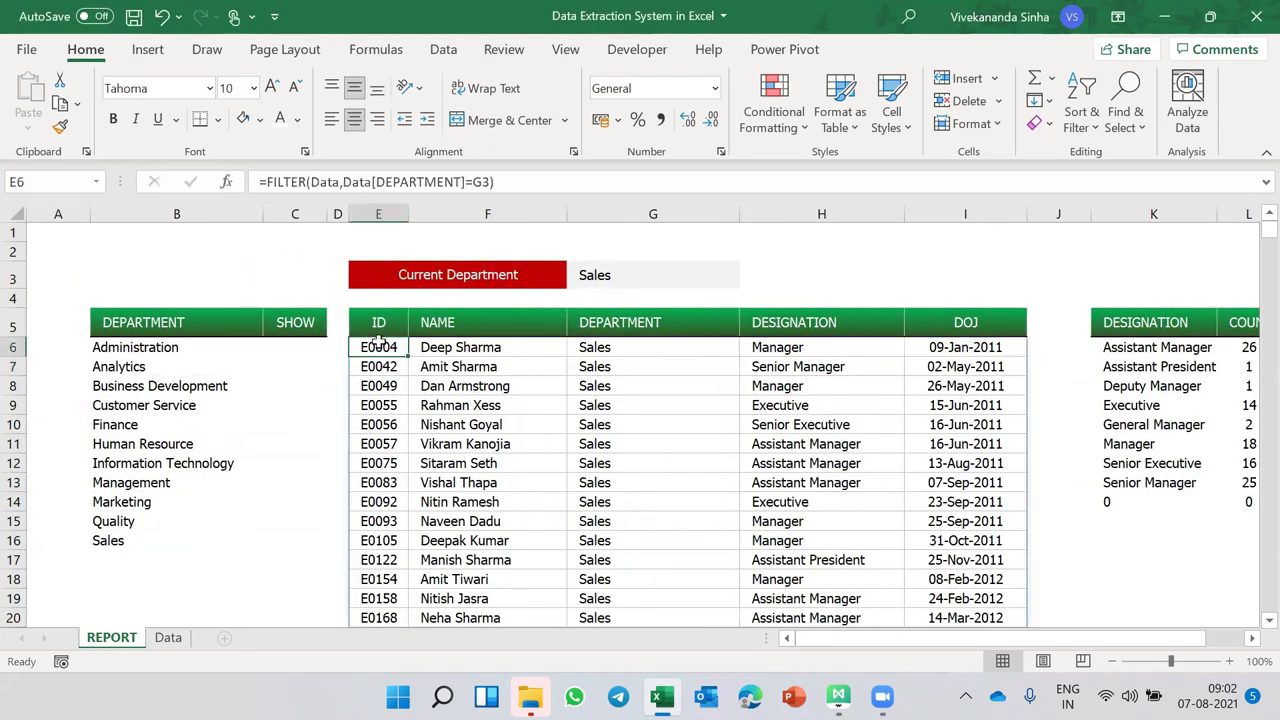
left_click(134, 346)
scroll(573, 432, "right", 3)
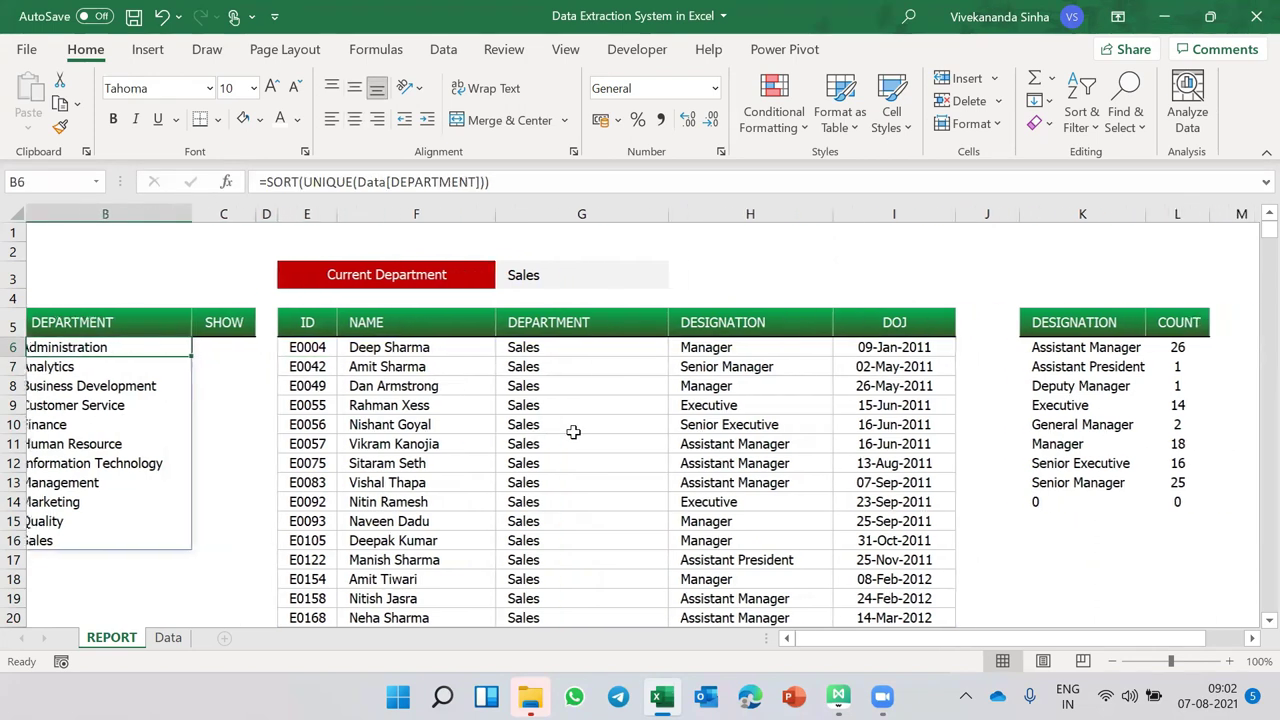
scroll(573, 432, "right", 3)
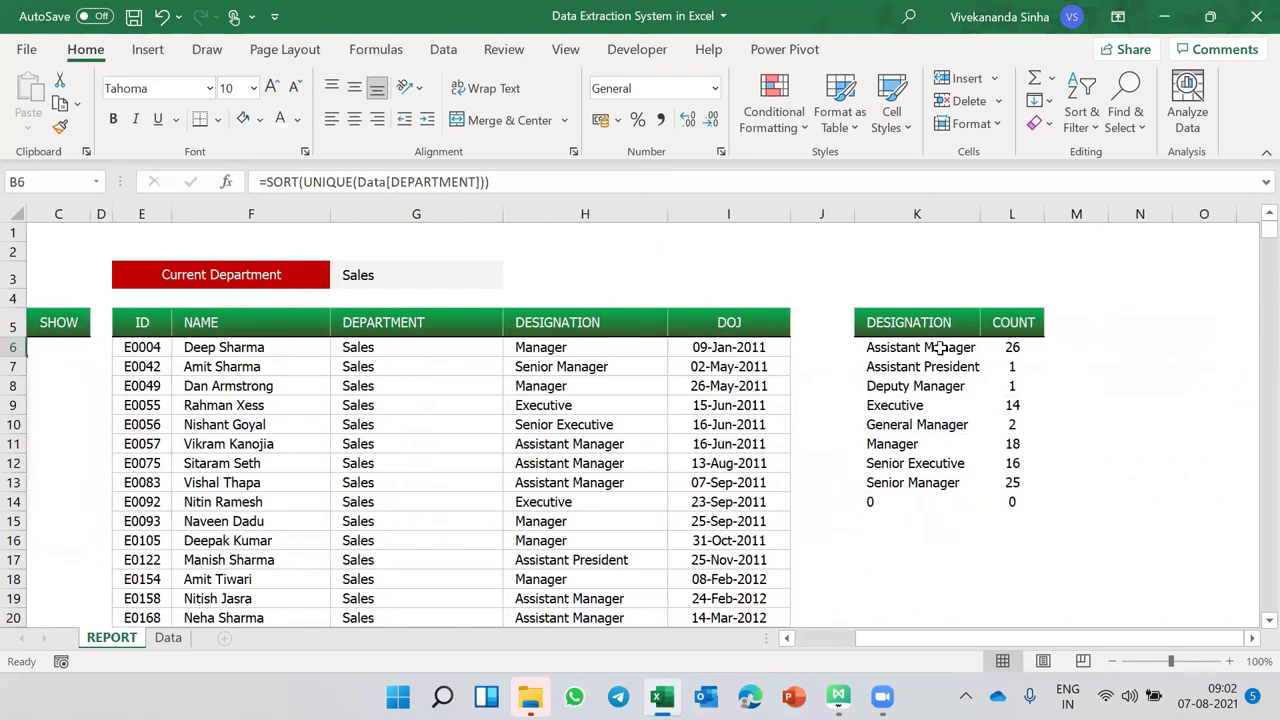
left_click(940, 347)
- Widen column K slightly and narrow column J to pull the DESIGNATION/COUNT table closer
left_click_drag(979, 214, 1002, 214)
left_click_drag(808, 217, 810, 217)
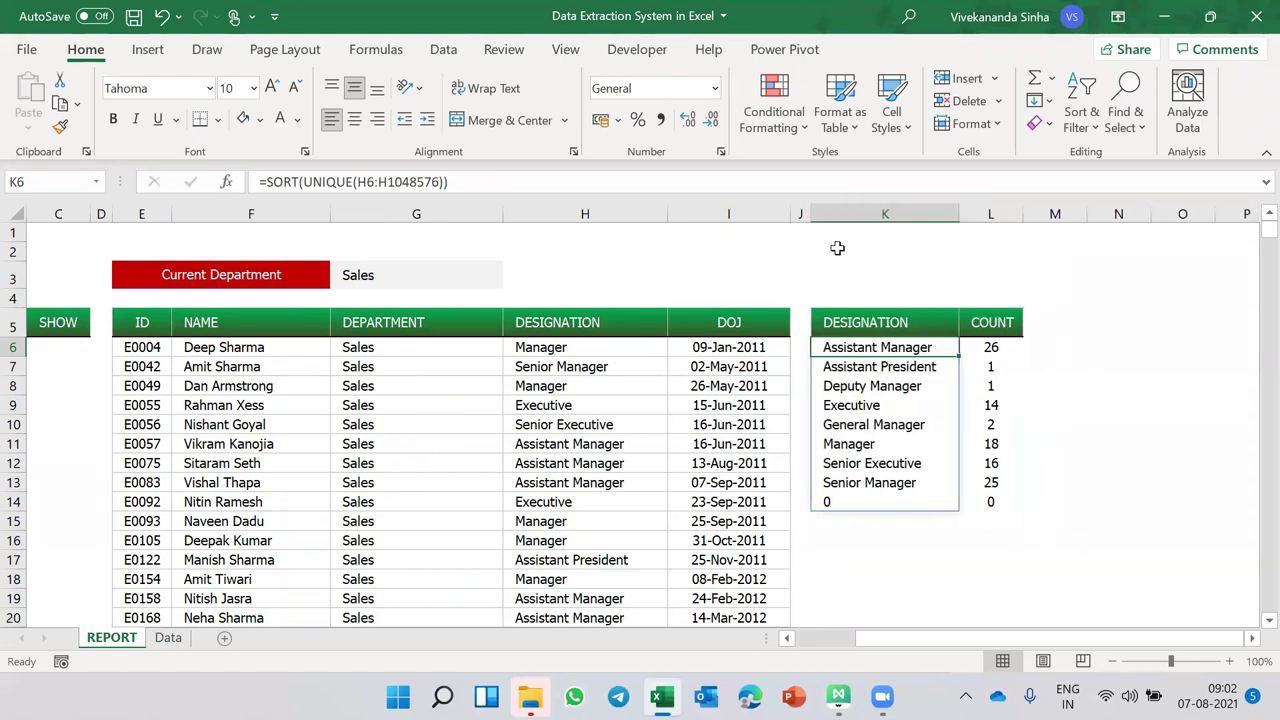
left_click_drag(834, 322, 983, 325)
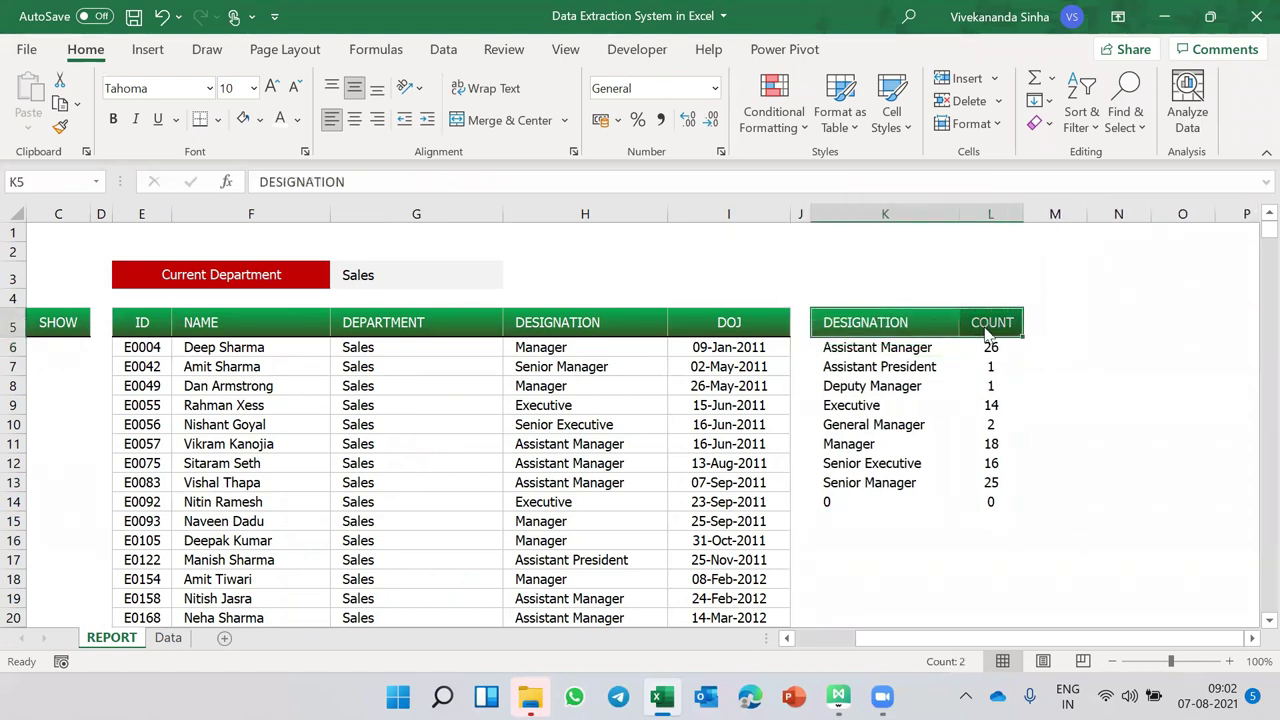
- Fill the DESIGNATION/COUNT header with a blue-to-dark-blue gradient
key("ctrl+1")
left_click(497, 352)
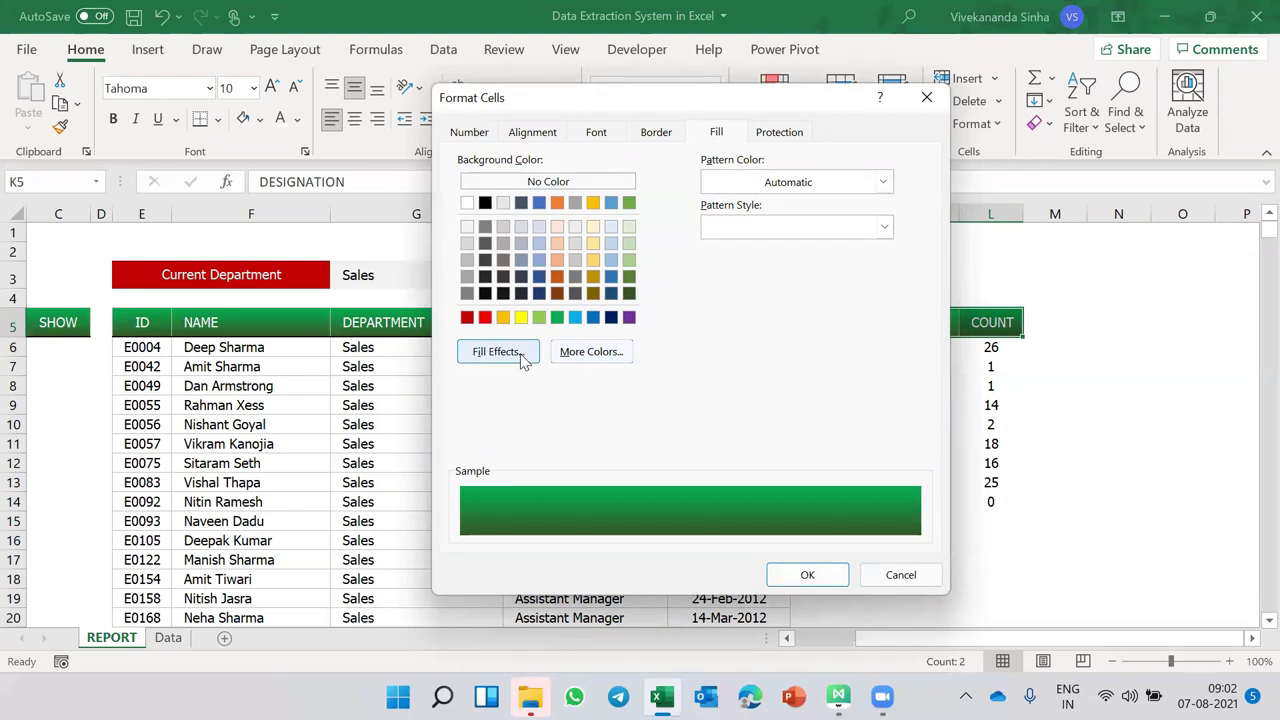
left_click(692, 256)
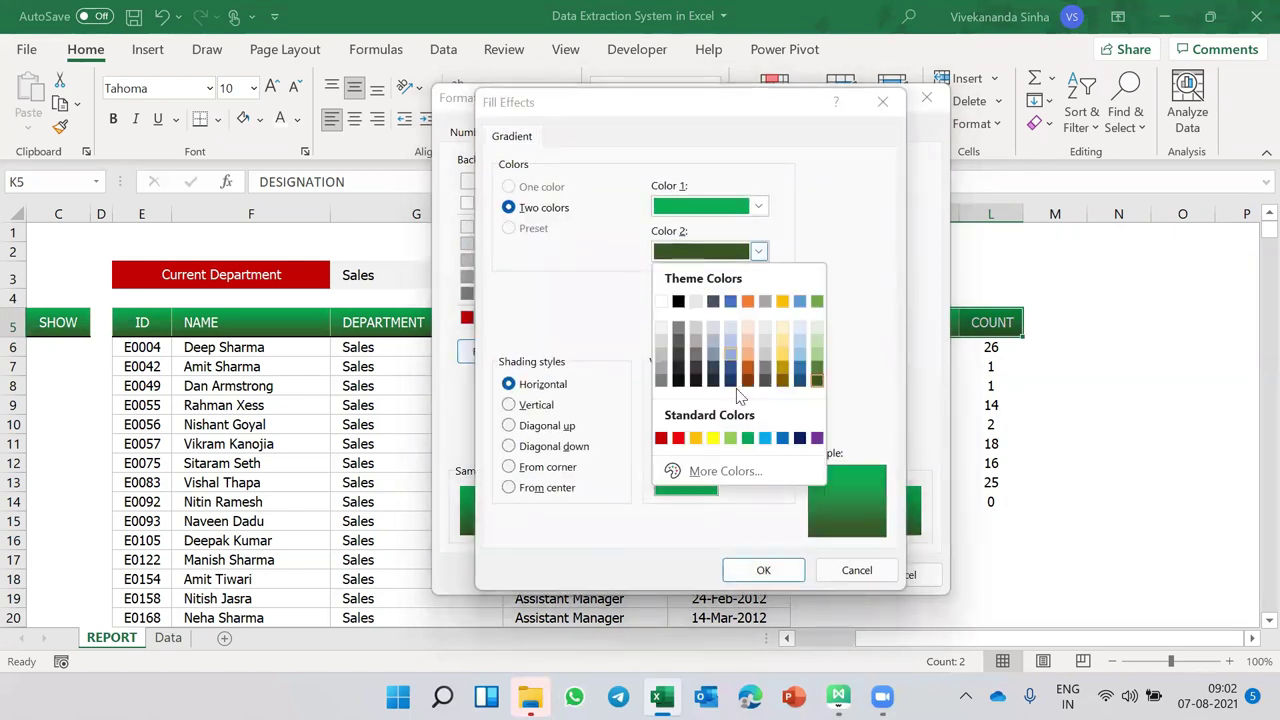
left_click(800, 438)
left_click(758, 206)
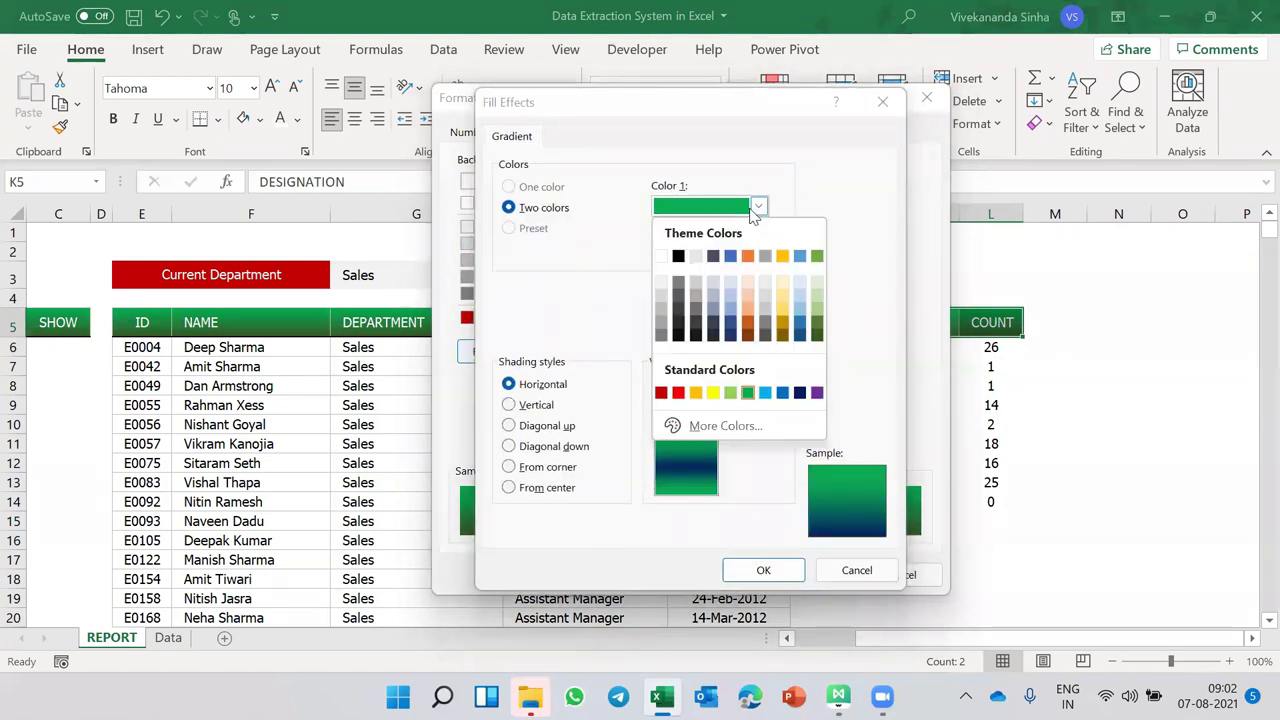
left_click(783, 392)
left_click(763, 570)
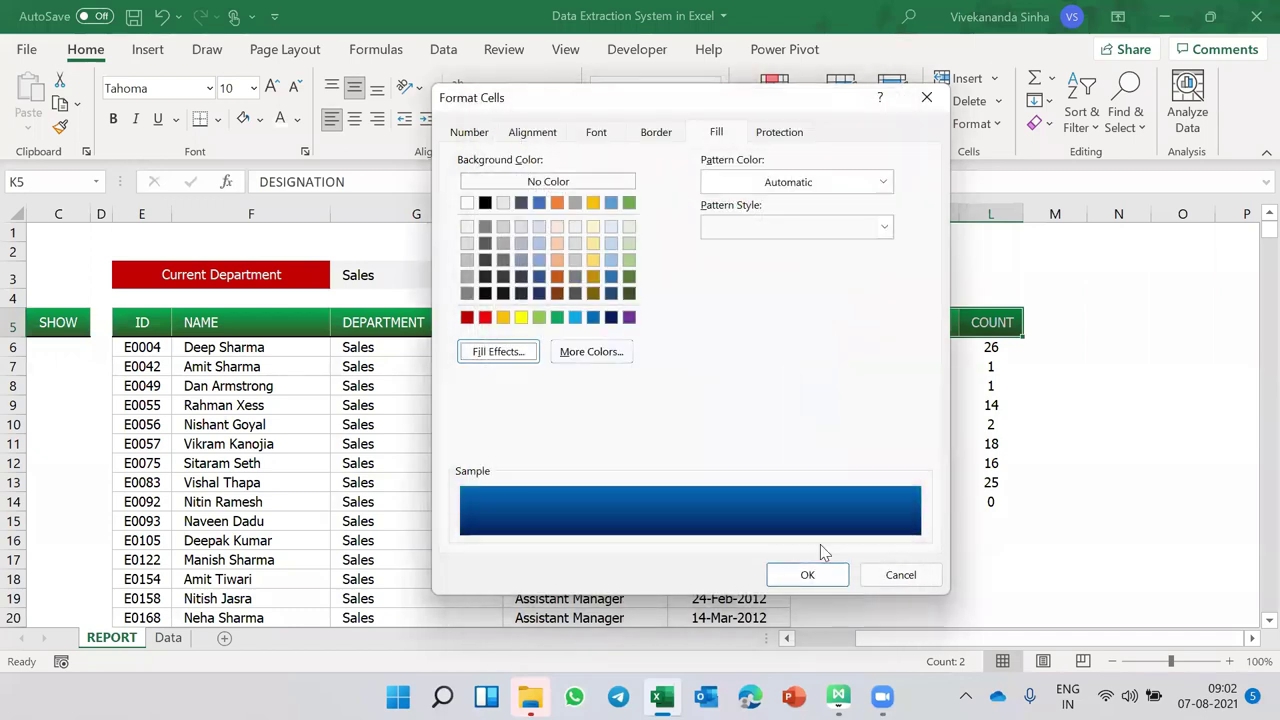
left_click(806, 571)
left_click(723, 501)
- Give the DEPARTMENT/SHOW header a red-to-dark-olive gradient fill
scroll(592, 500, "left", 2)
scroll(592, 500, "left", 2)
left_click_drag(160, 323, 277, 317)
key("ctrl+1")
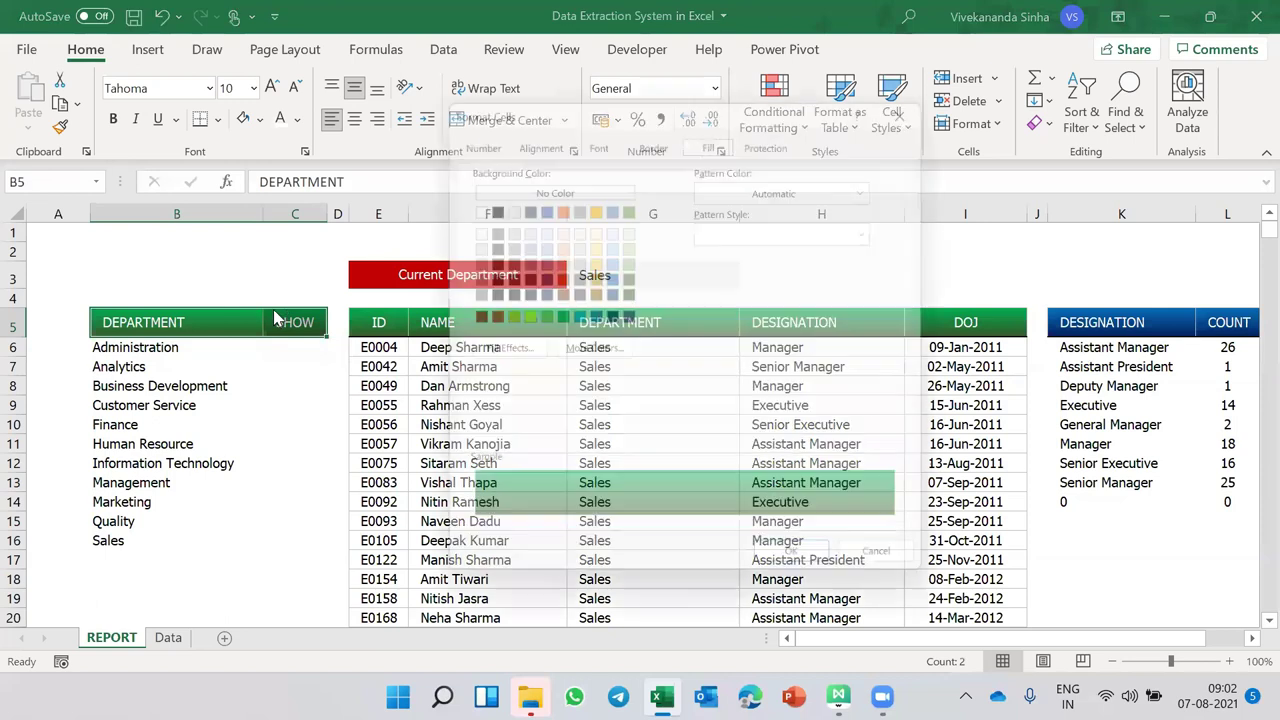
left_click(517, 353)
left_click(740, 254)
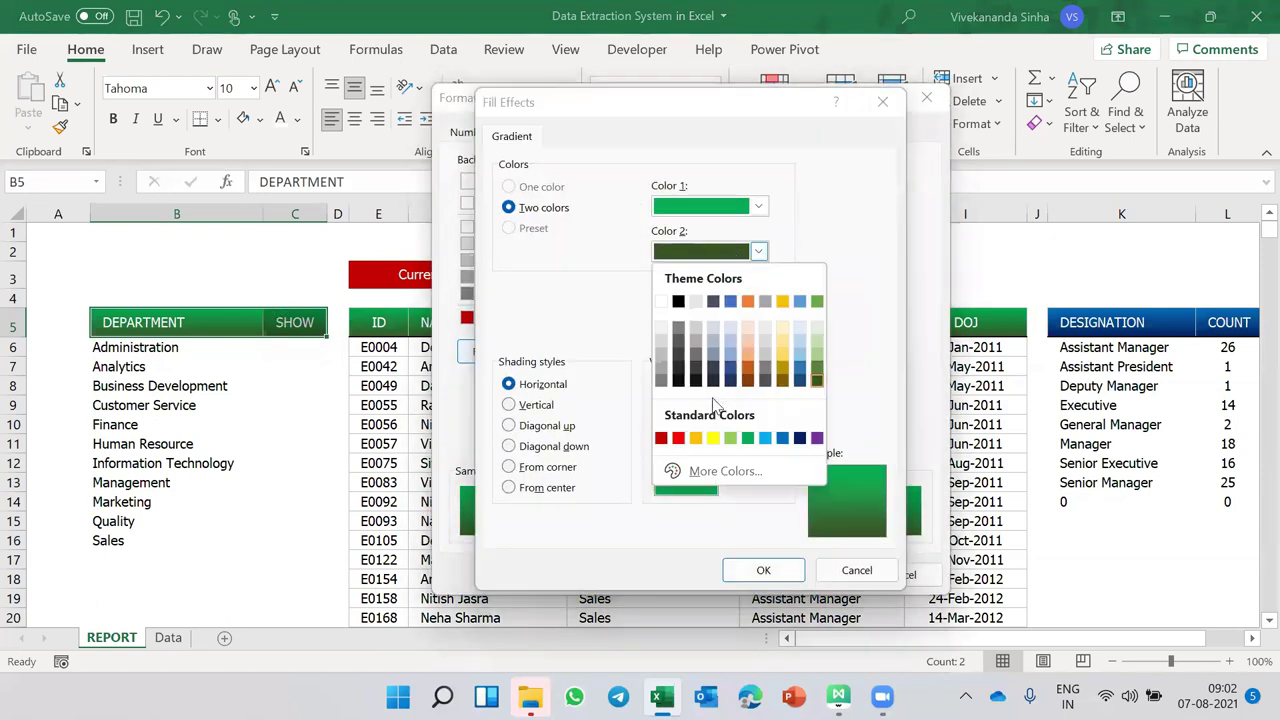
left_click(782, 380)
left_click(758, 206)
left_click(678, 392)
left_click(758, 206)
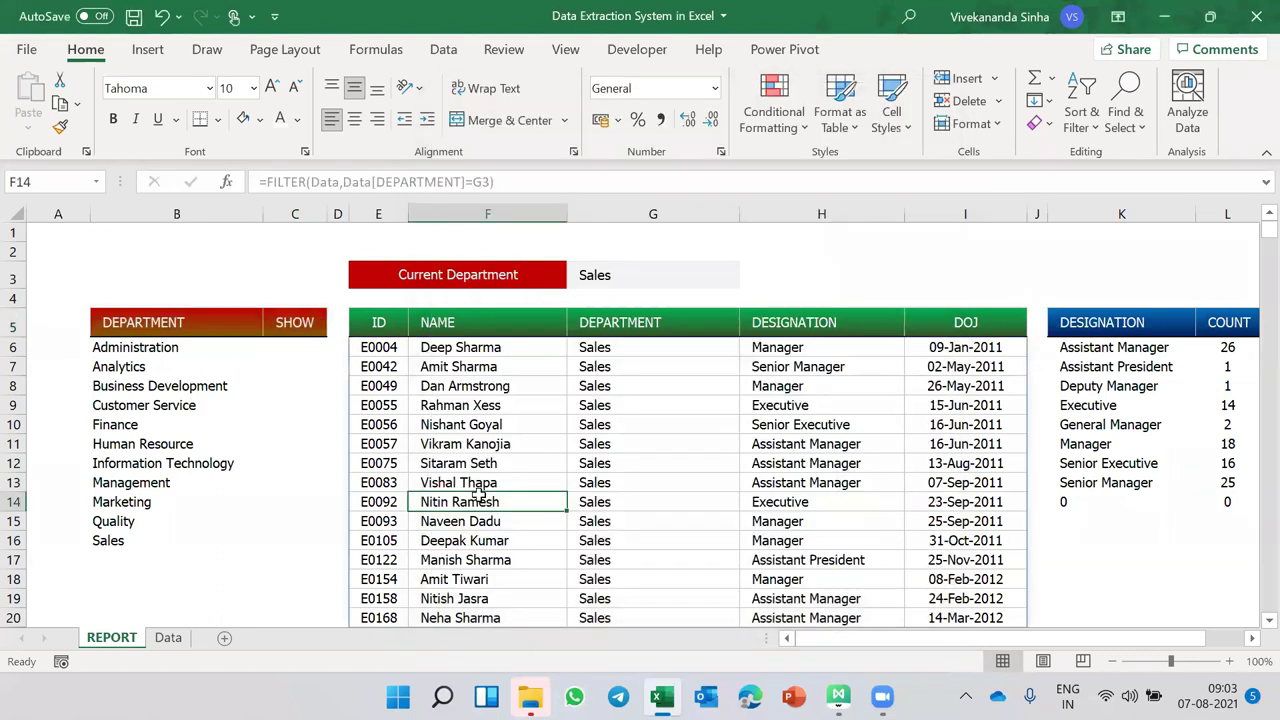
left_click_drag(200, 322, 270, 539)
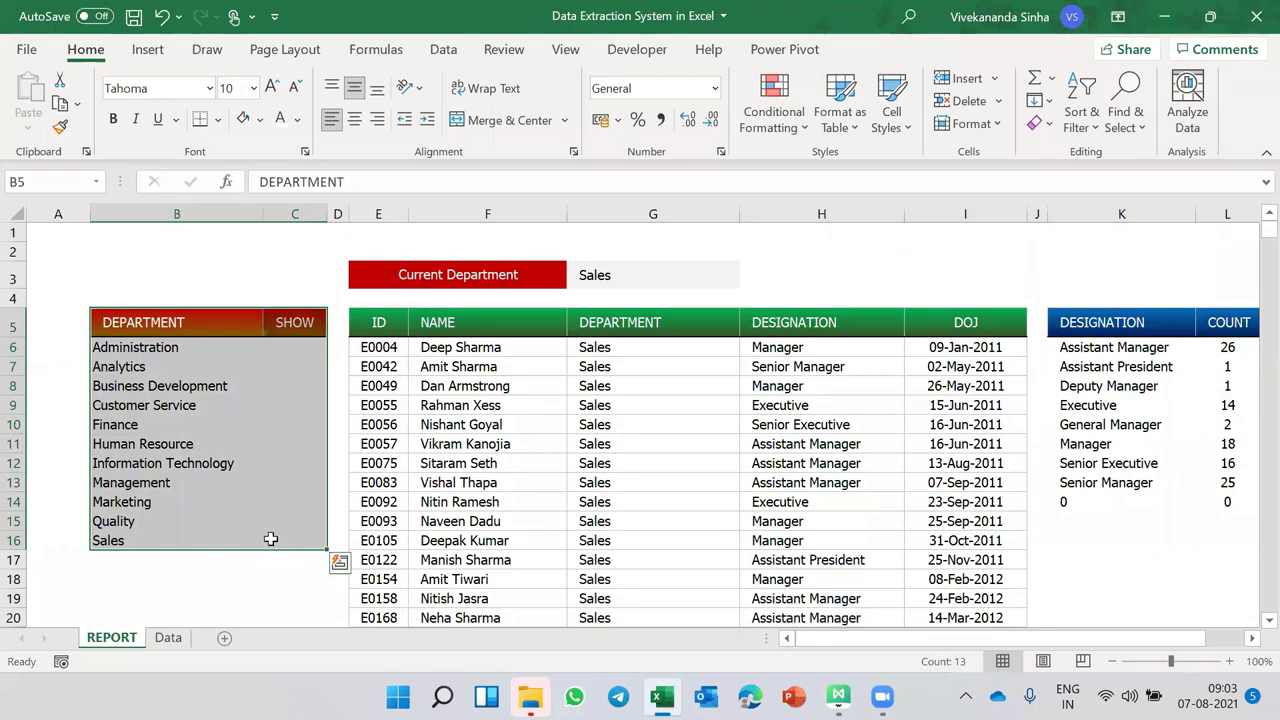
scroll(523, 477, "down", 20)
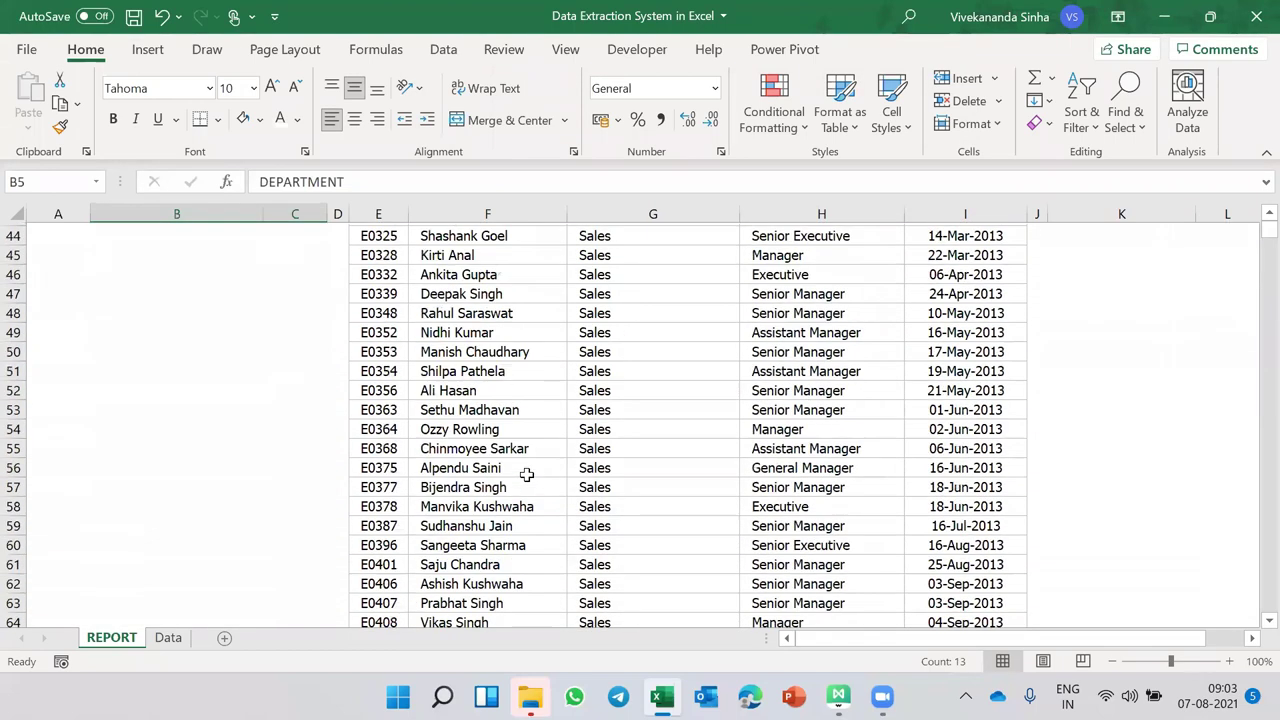
scroll(526, 475, "down", 11)
scroll(526, 475, "up", 1)
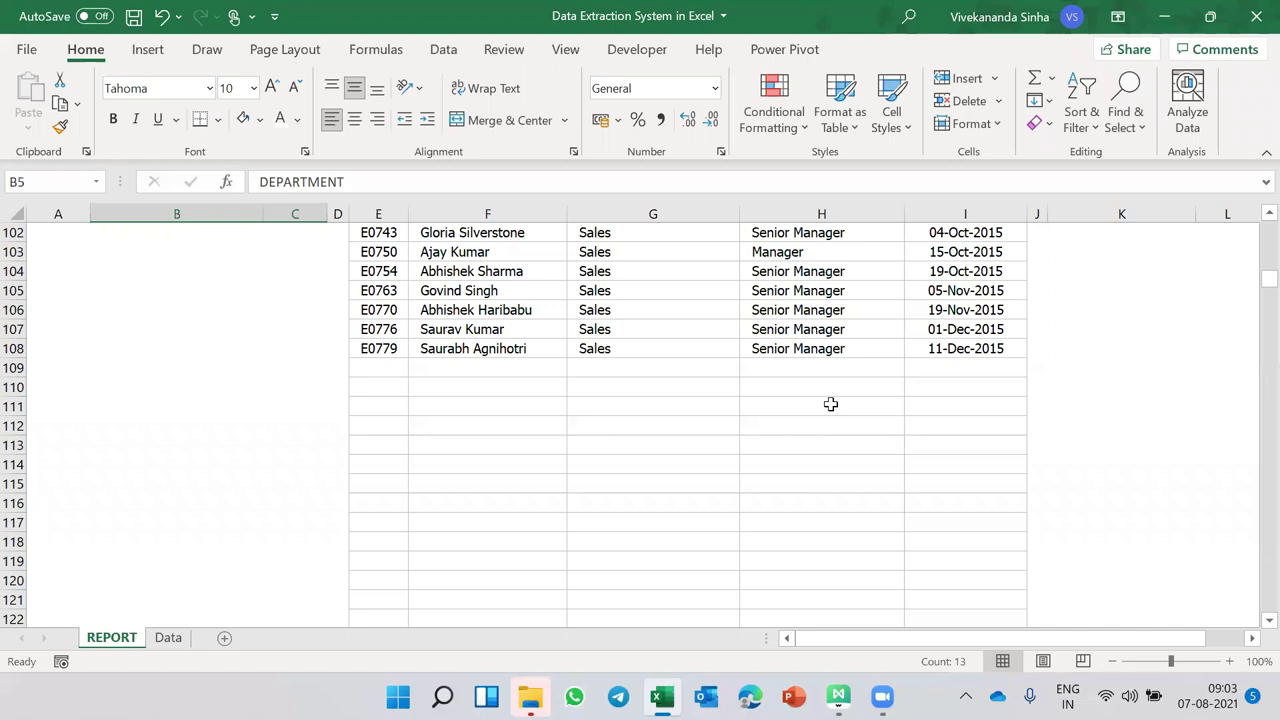
scroll(830, 404, "up", 20)
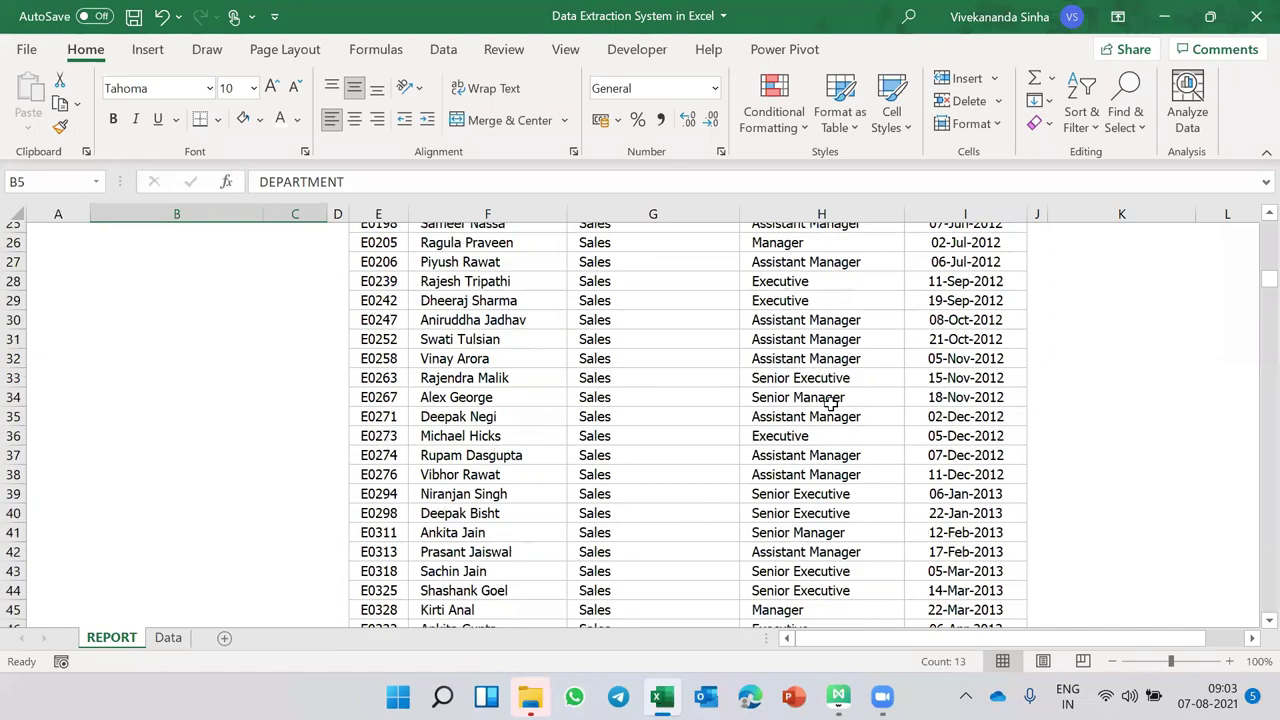
- Remove all borders from the employee table E6:I down to the last row
left_click(378, 347)
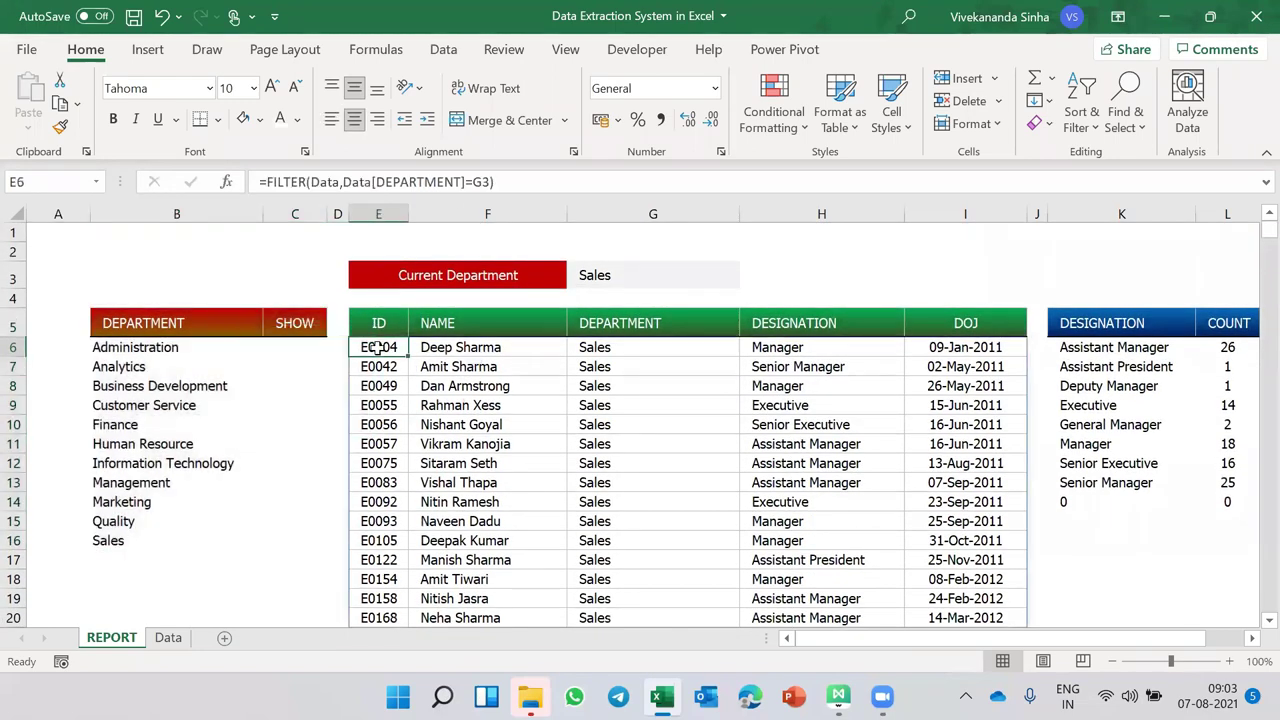
key("shift+Right")
key("shift+Right")
key("shift+Right")
key("shift+Right")
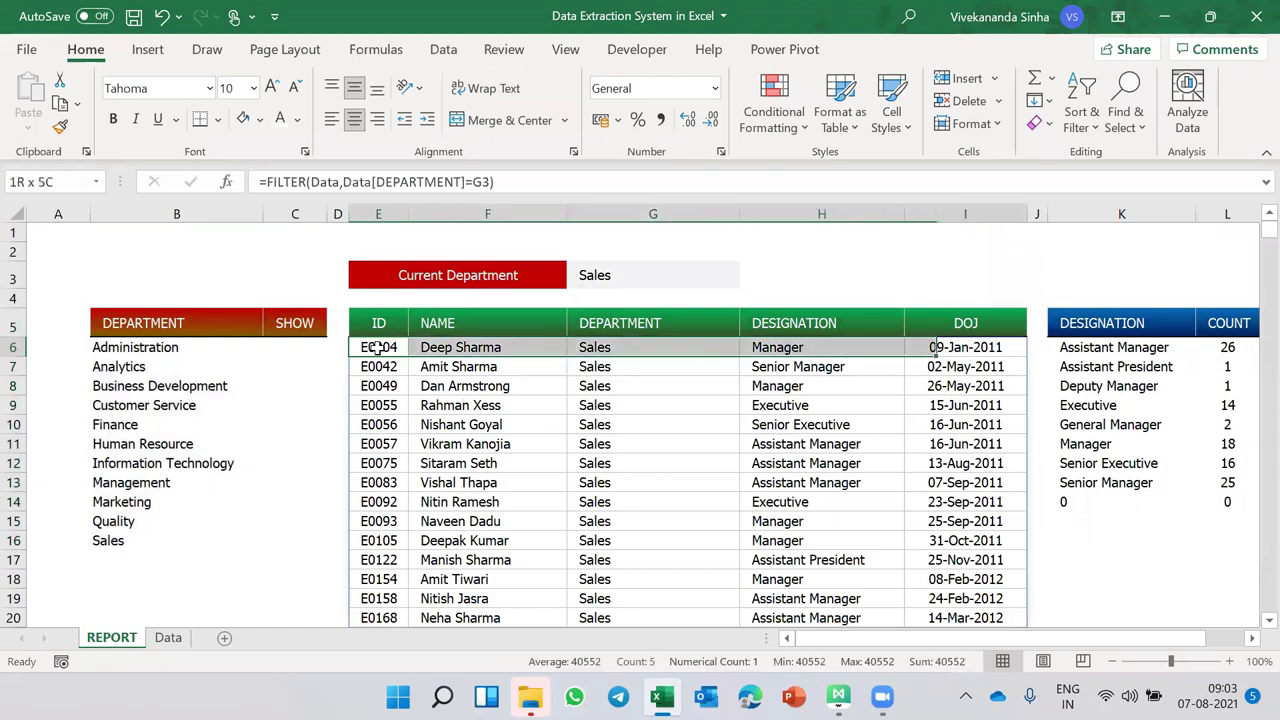
key("ctrl+shift+Down")
key("ctrl+shift+Down")
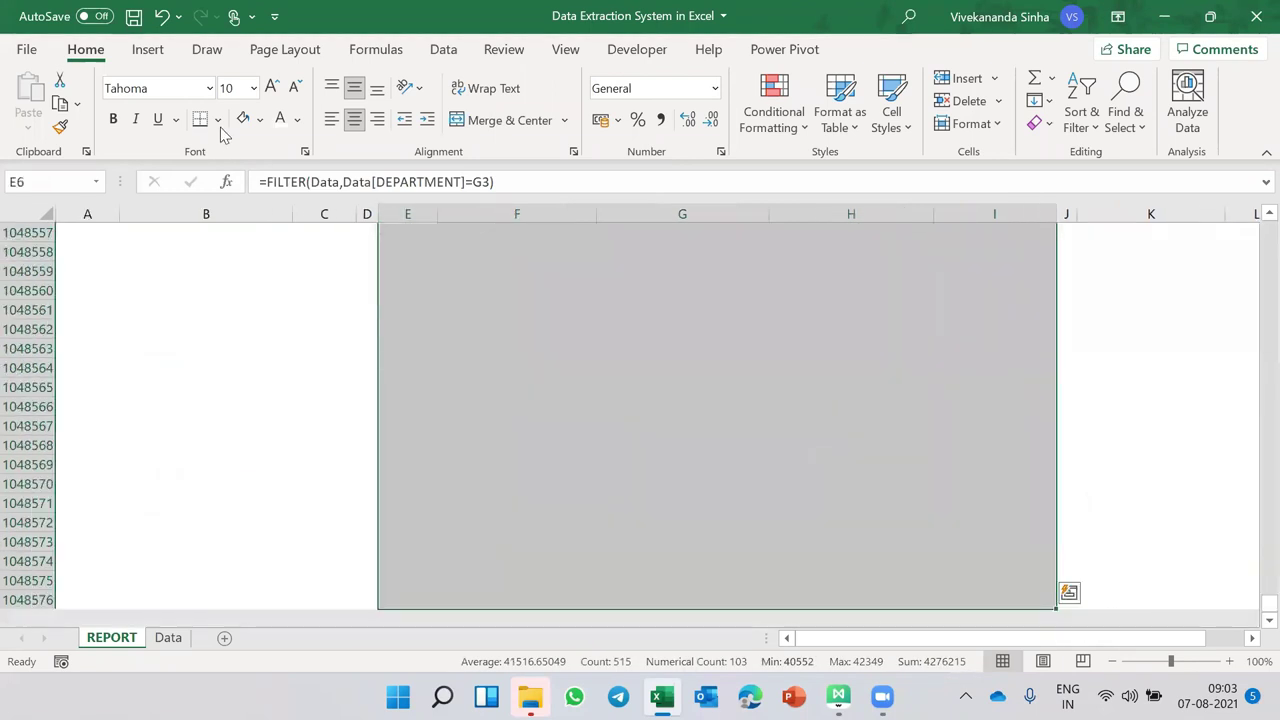
left_click(217, 119)
left_click(240, 297)
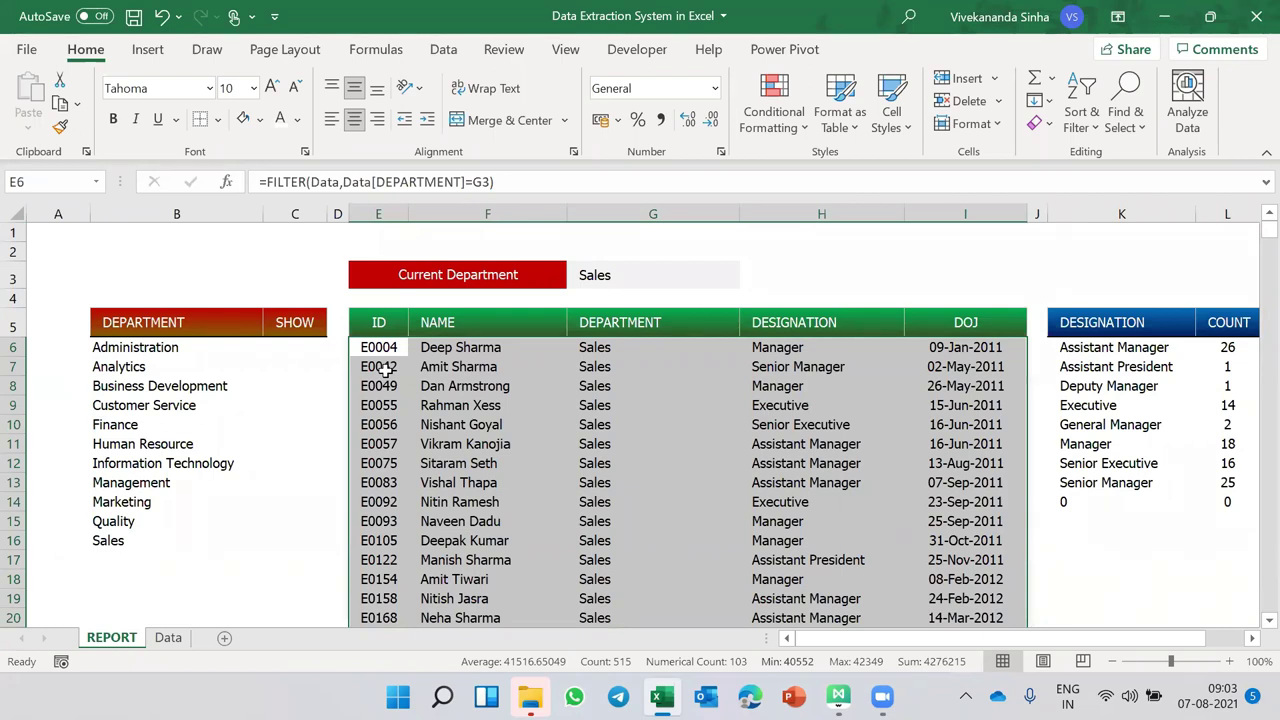
- Start a new formula-based conditional rule =$E6<>"" for the table
key("alt+o")
key("d")
left_click(348, 300)
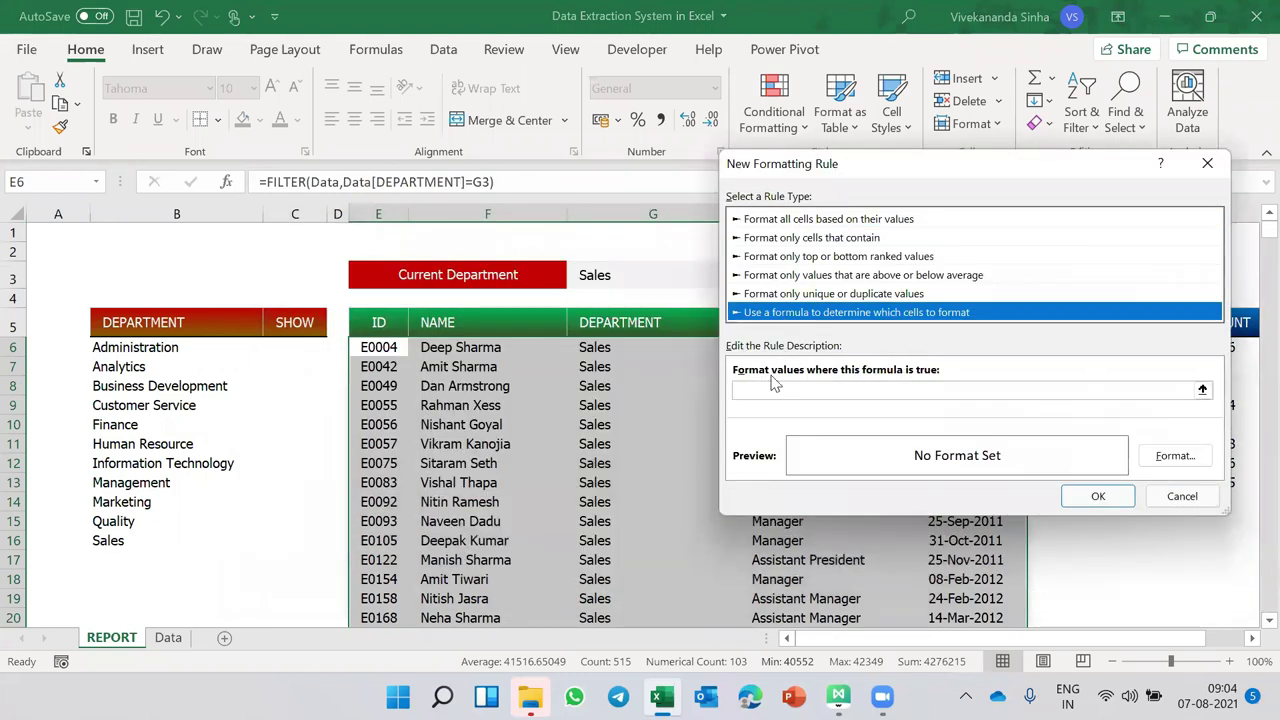
left_click(766, 391)
type("=")
left_click(380, 347)
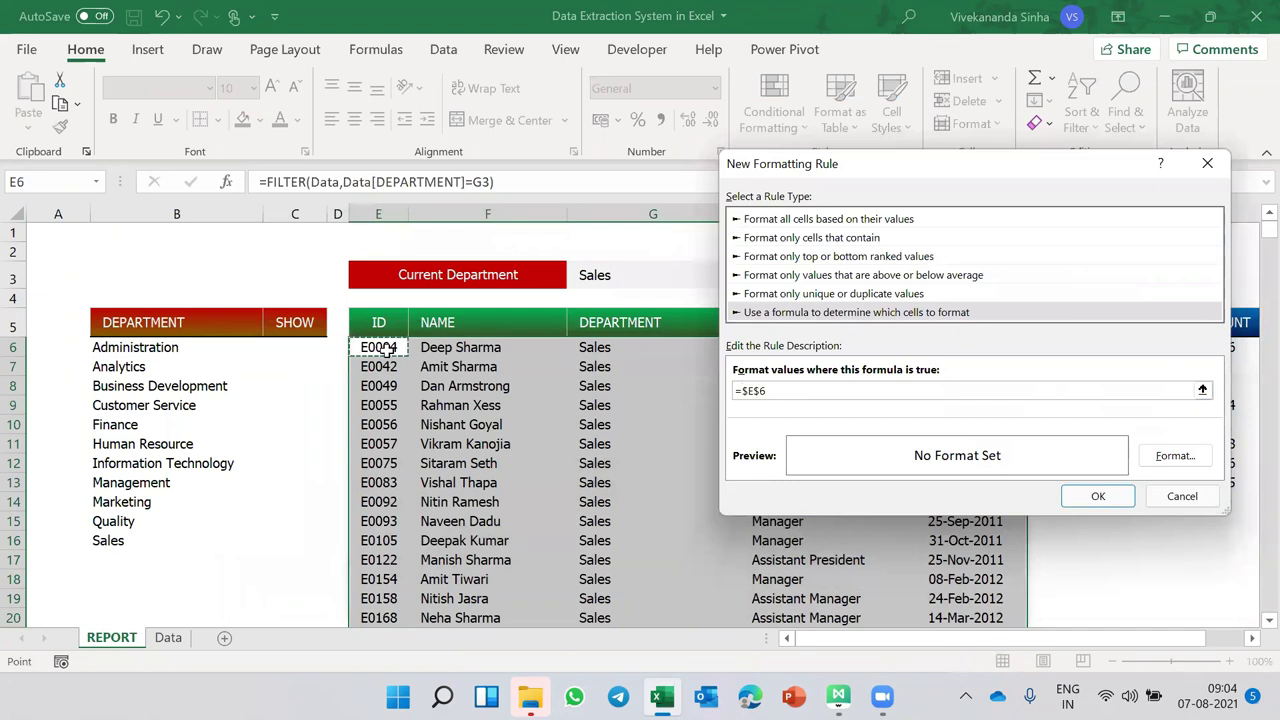
key("F4")
type("<>")
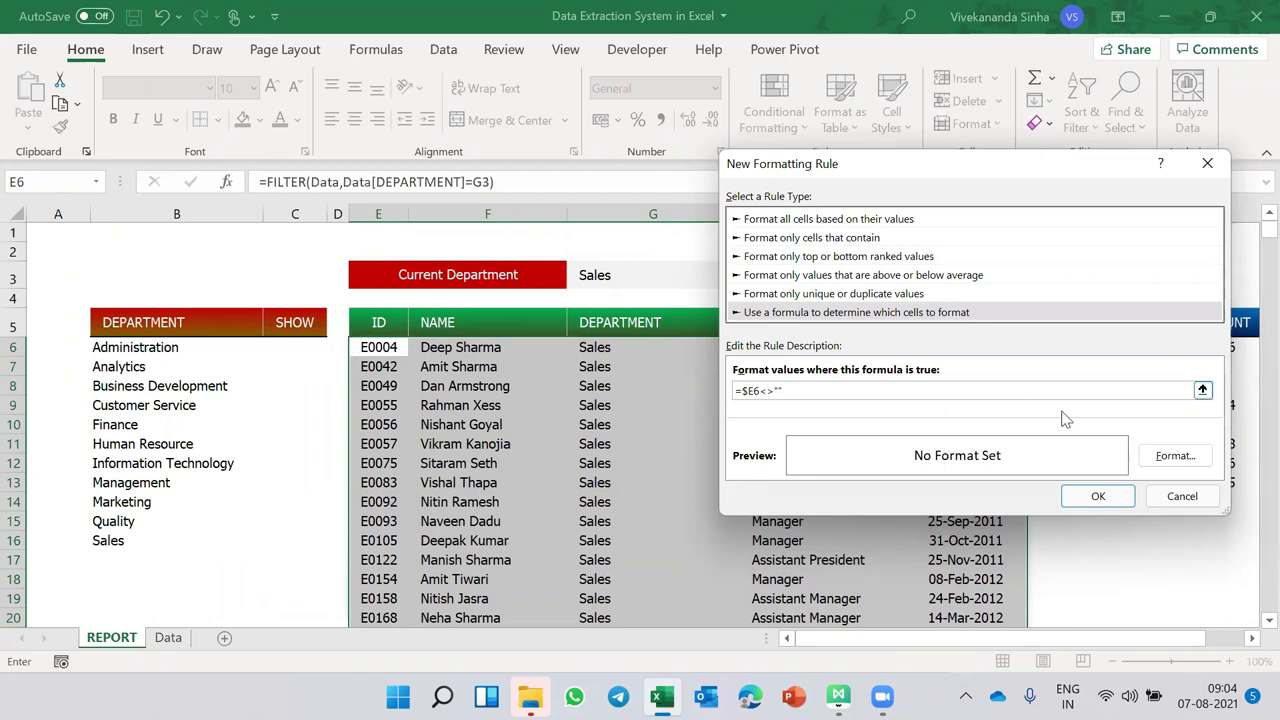
- Give the rule a grey outline border format and save it
left_click(1190, 463)
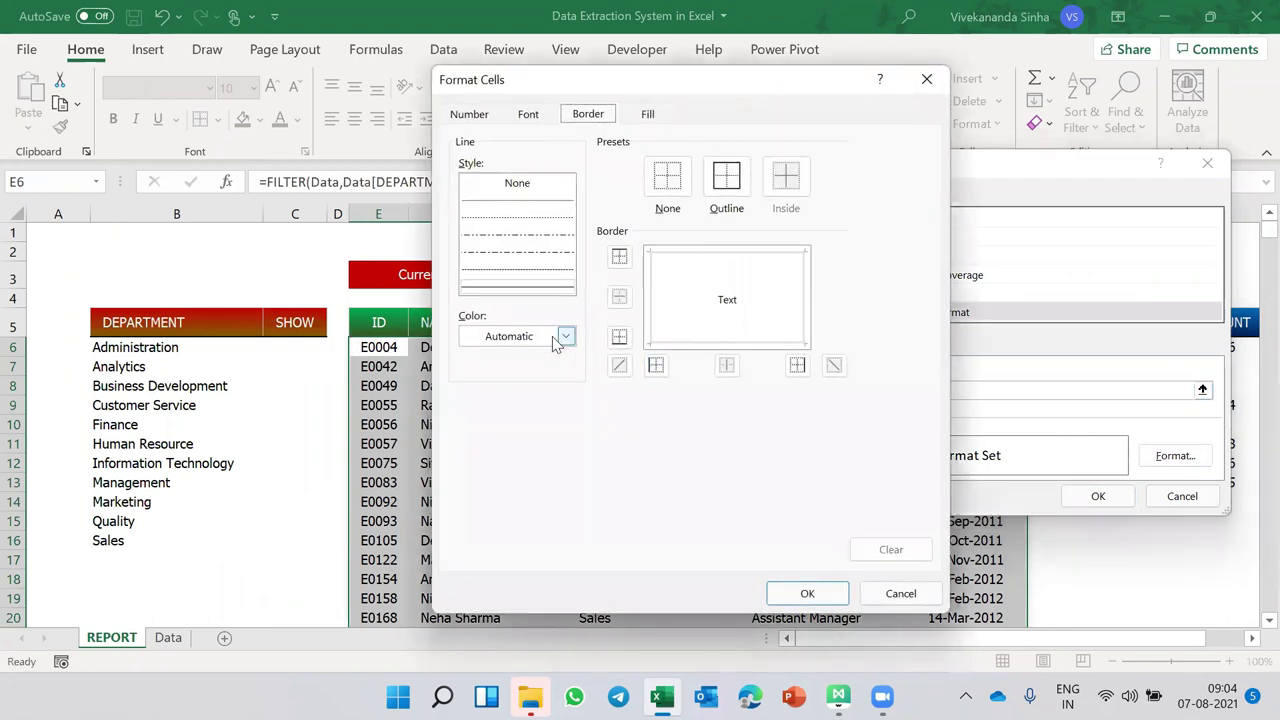
left_click(566, 336)
left_click(470, 473)
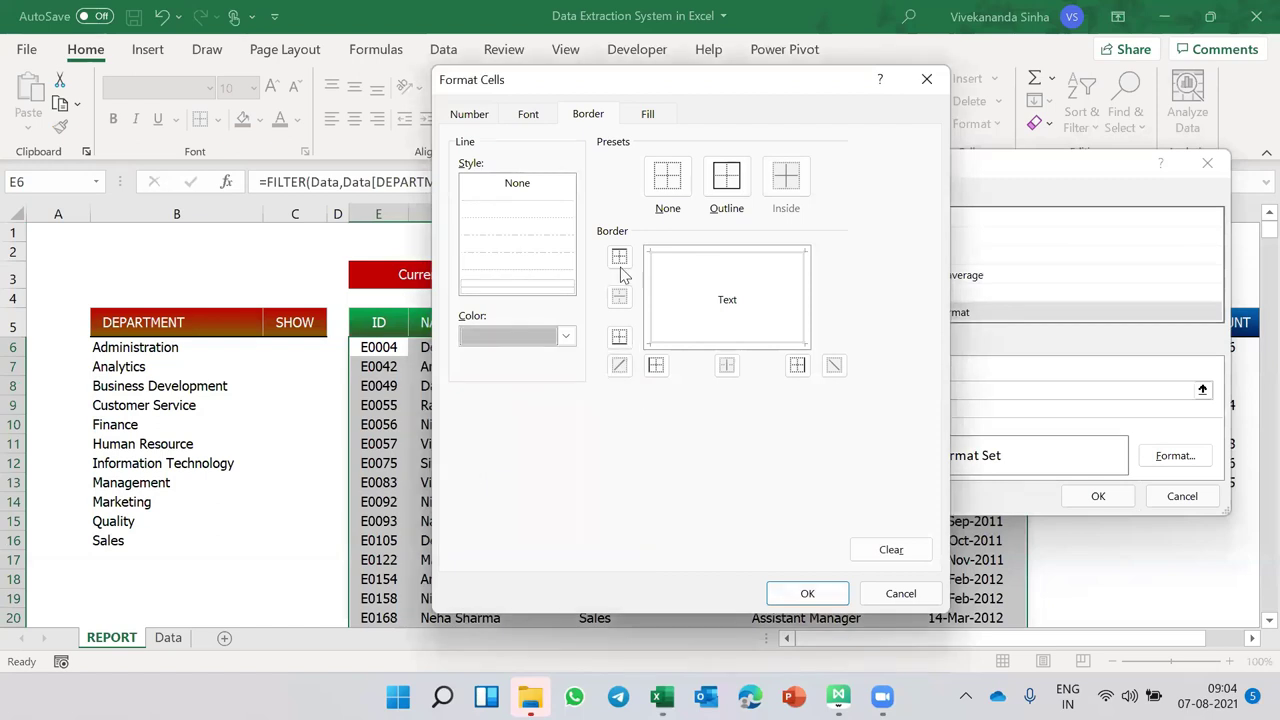
left_click(726, 178)
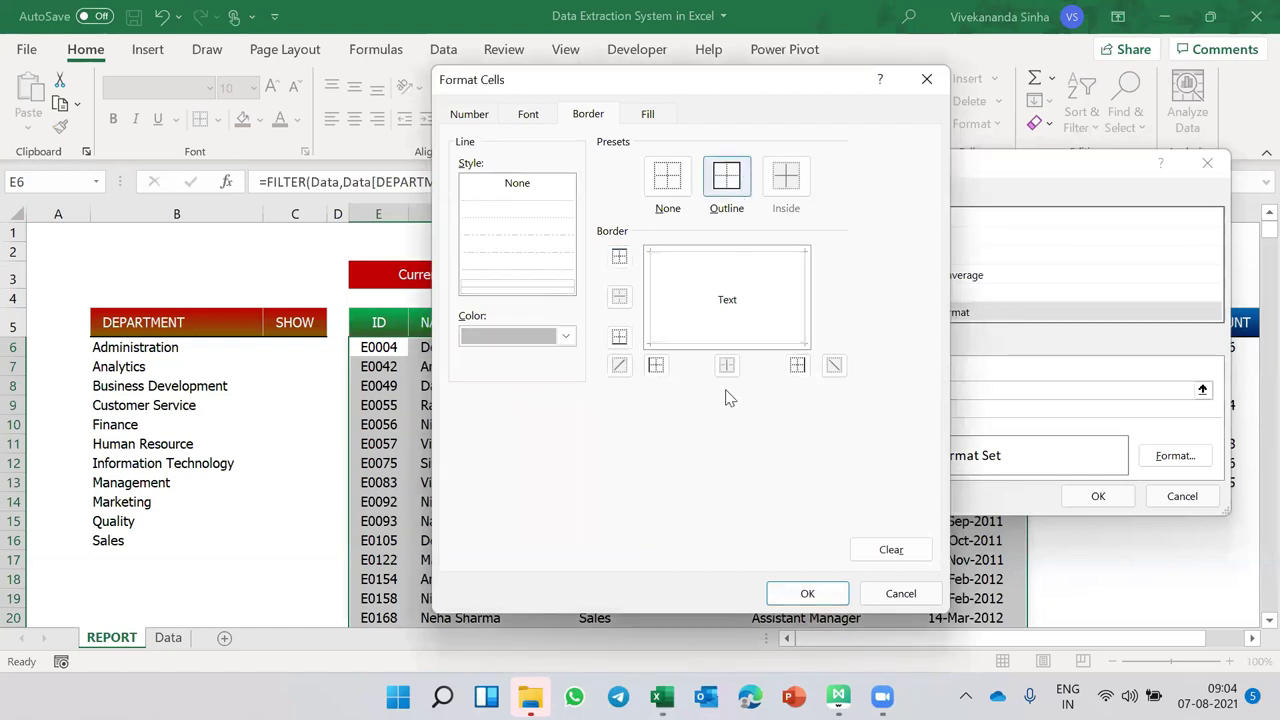
left_click(807, 593)
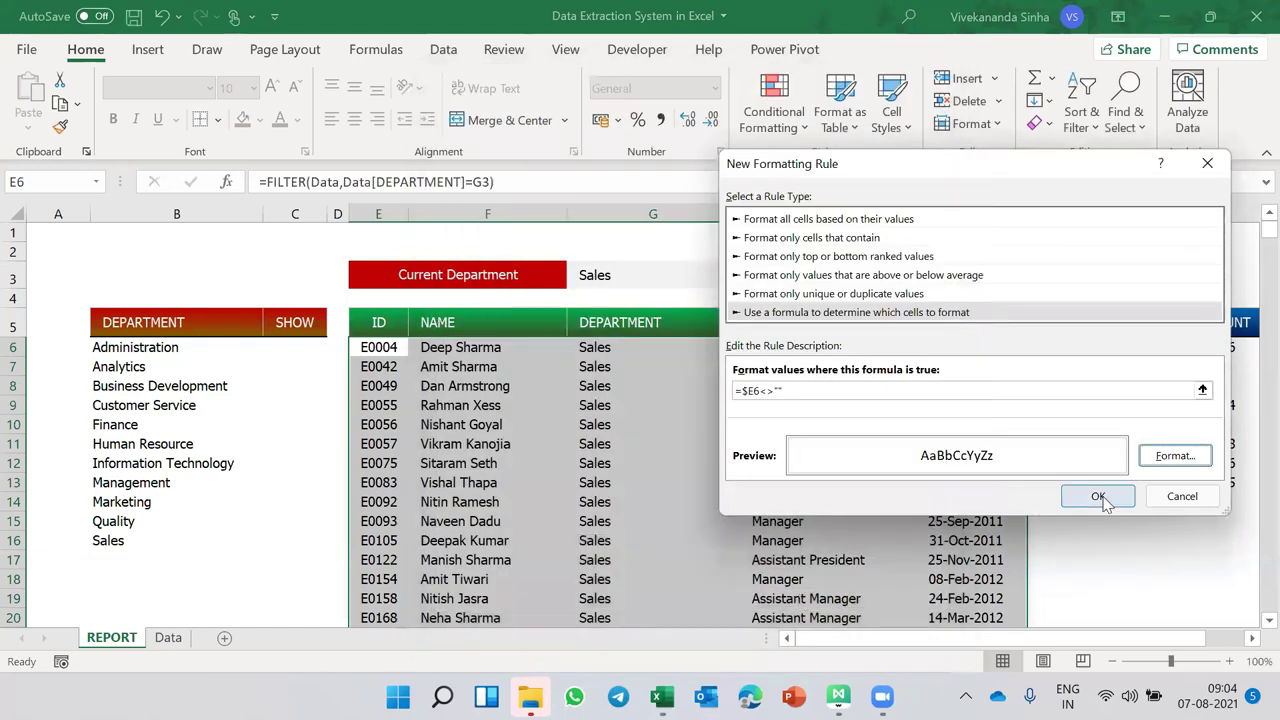
left_click(1100, 497)
- Apply the conditional rule, close the rules manager and deselect the table
left_click(897, 503)
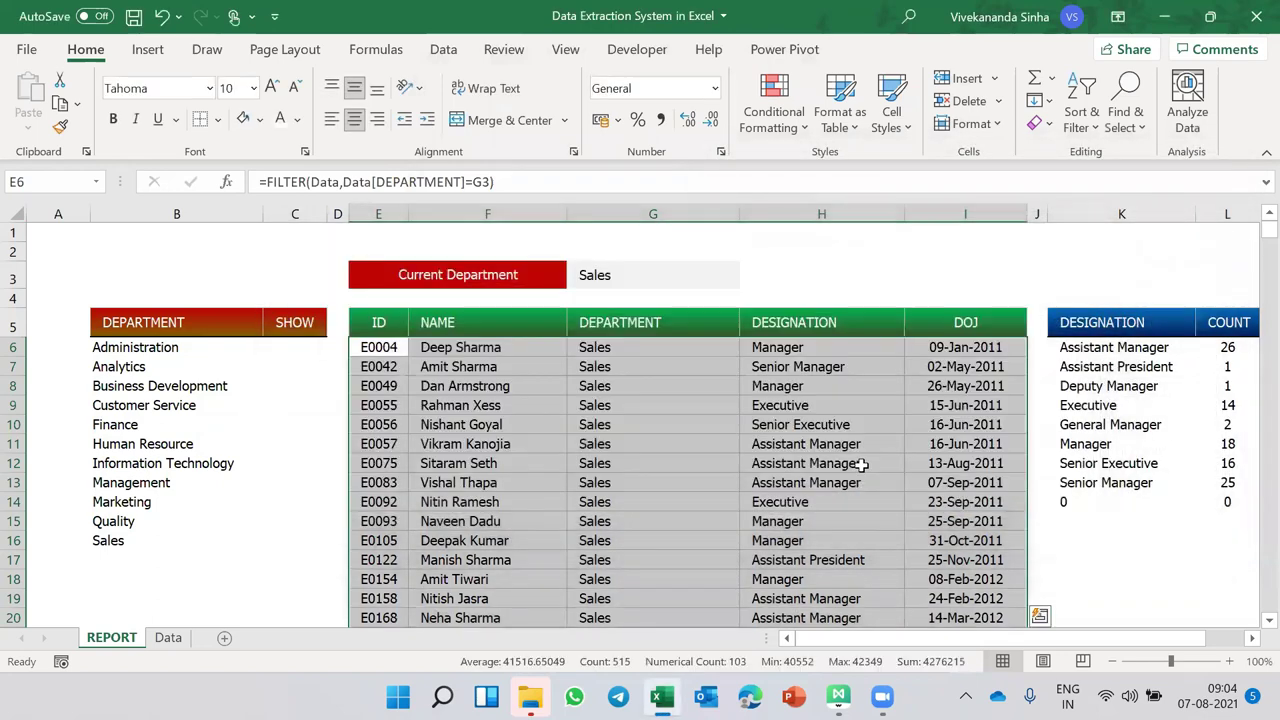
left_click(783, 488)
scroll(783, 490, "down", 20)
scroll(783, 490, "down", 3)
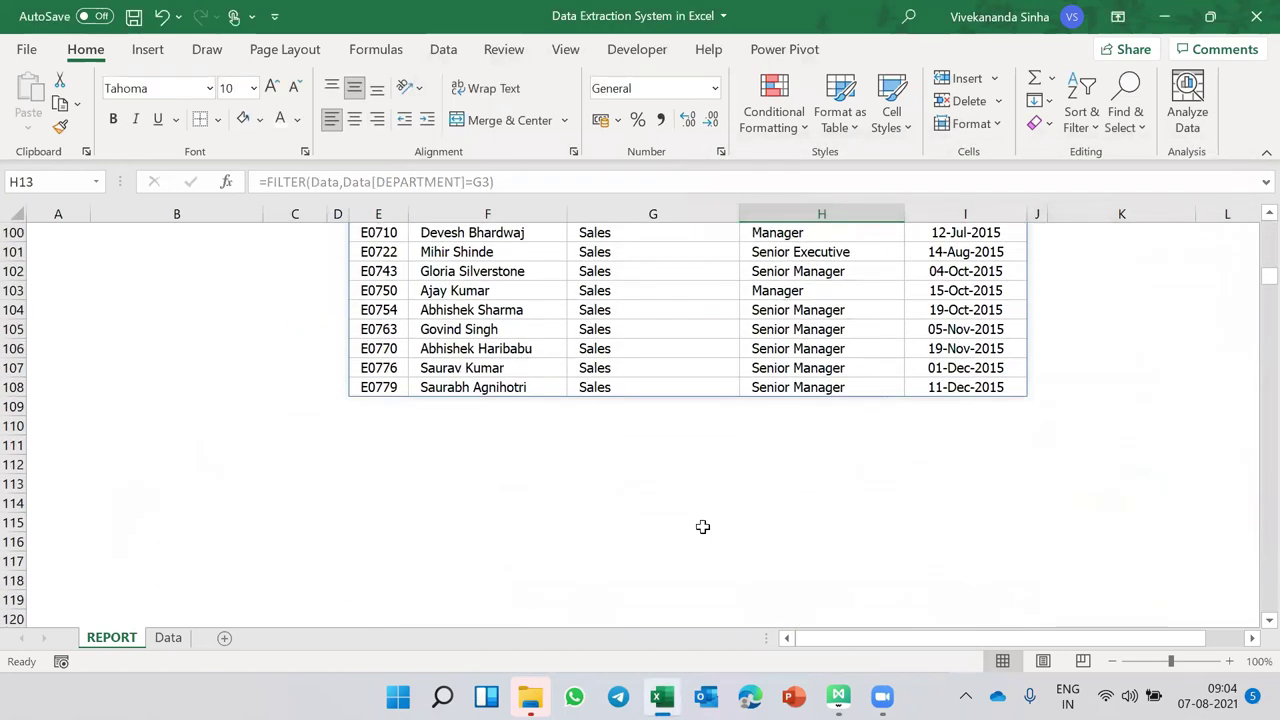
left_click(673, 546)
scroll(673, 546, "up", 20)
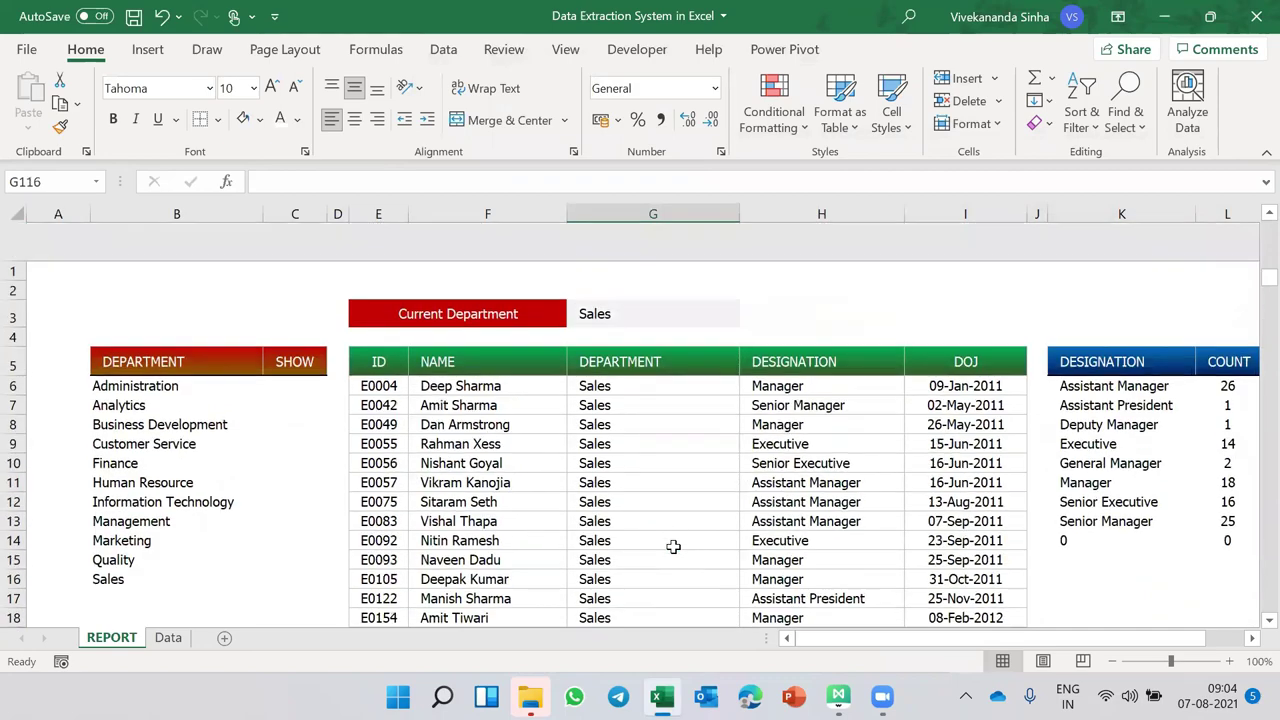
- Set the current department in G3 to Quality, then to Finance, checking the tables
left_click(619, 276)
type("Quality")
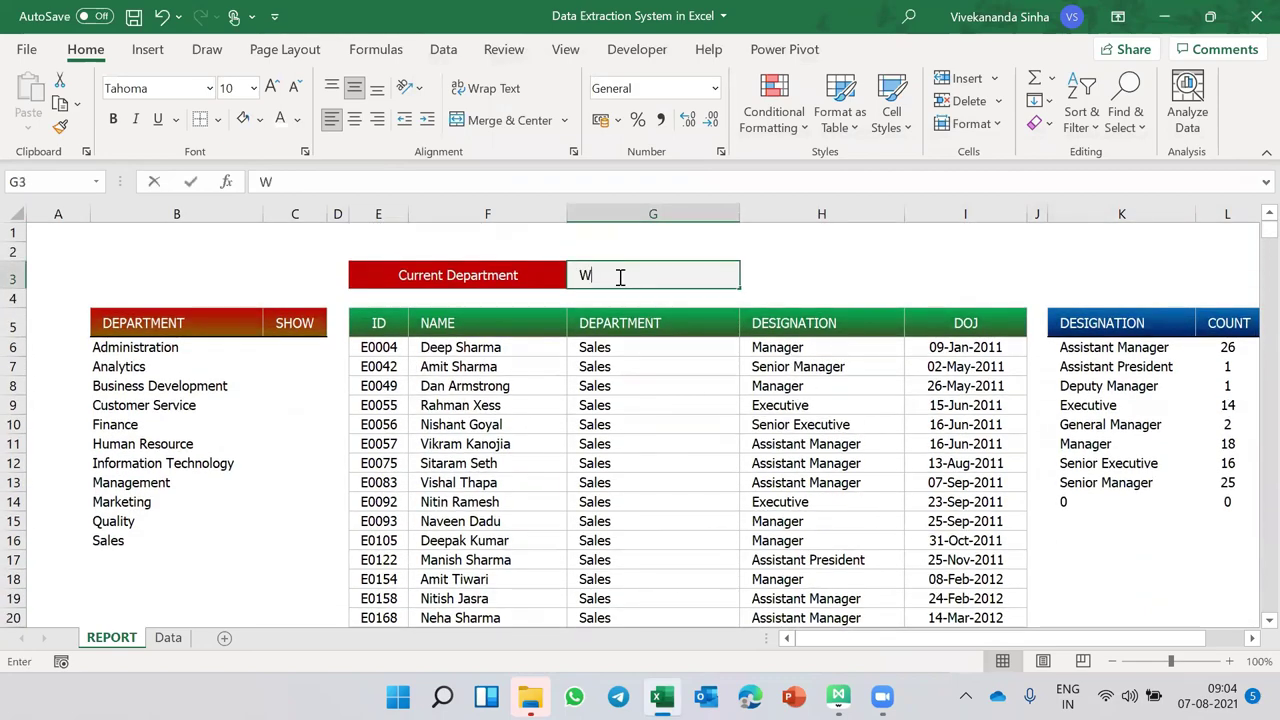
key("Return")
scroll(625, 415, "down", 20)
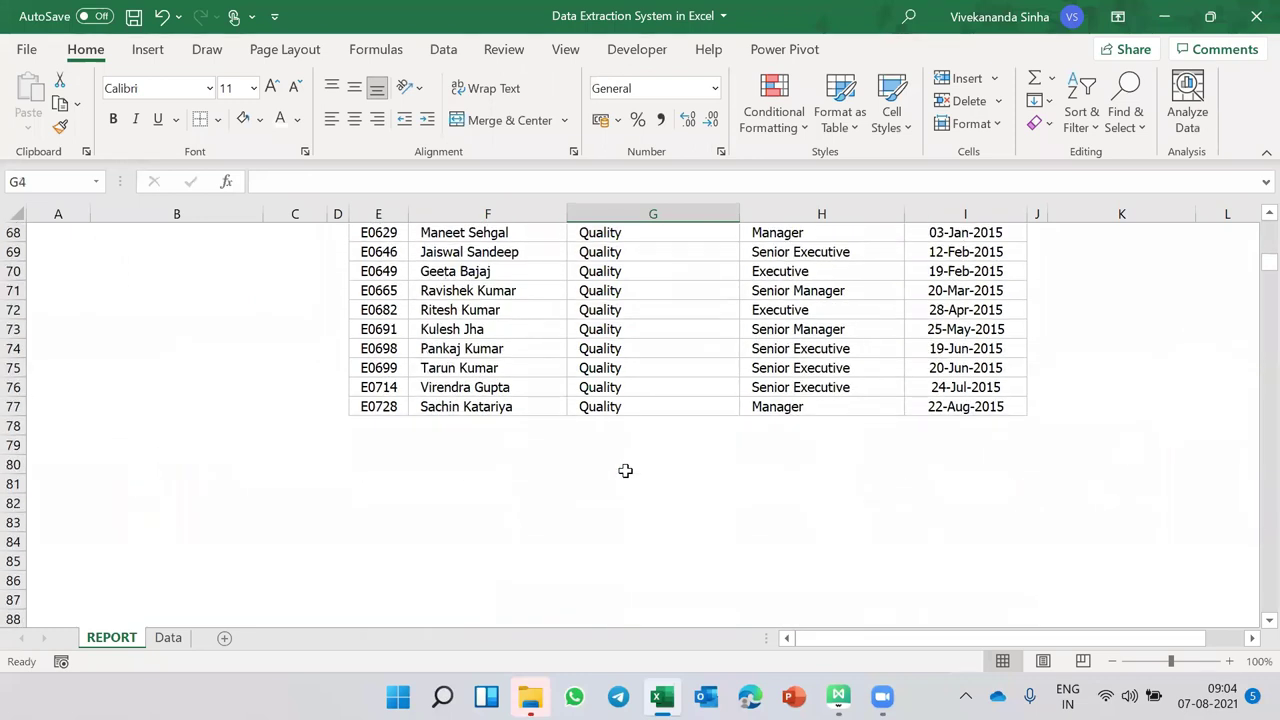
scroll(625, 470, "up", 20)
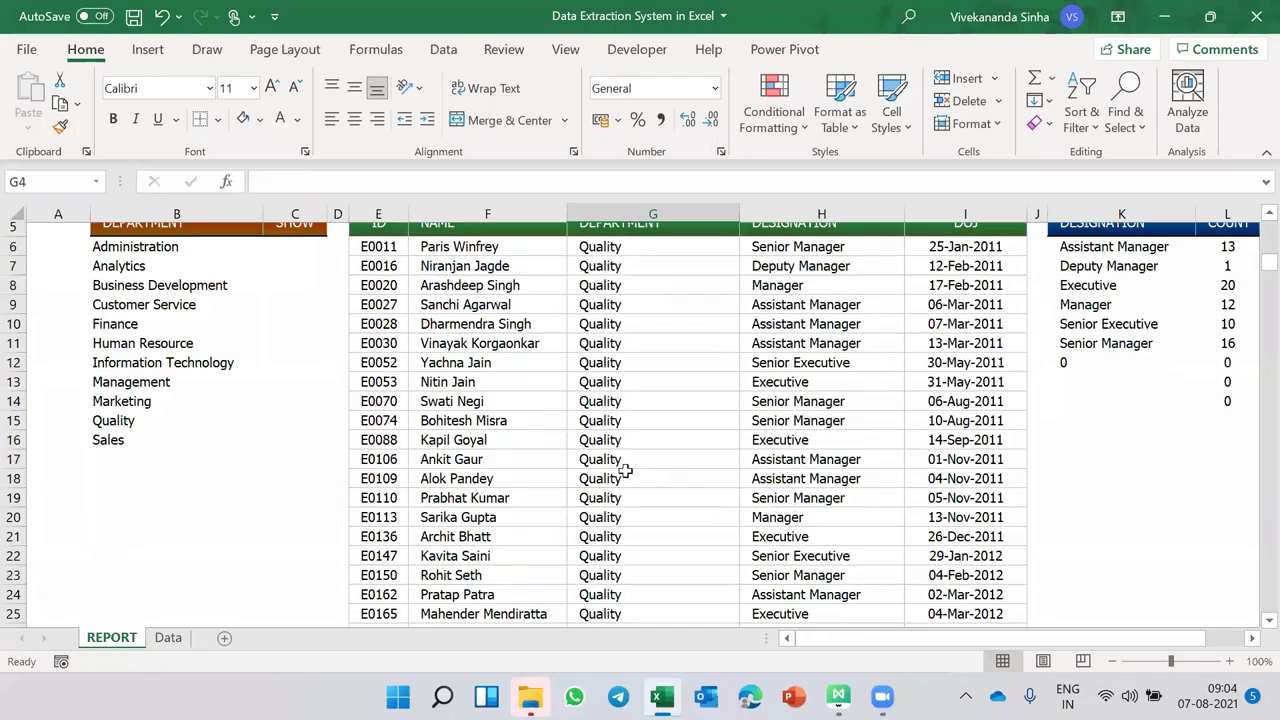
left_click(637, 273)
type("Finance")
key("Return")
scroll(615, 458, "down", 19)
scroll(615, 458, "down", 13)
scroll(614, 457, "up", 9)
scroll(560, 475, "down", 13)
scroll(509, 494, "up", 20)
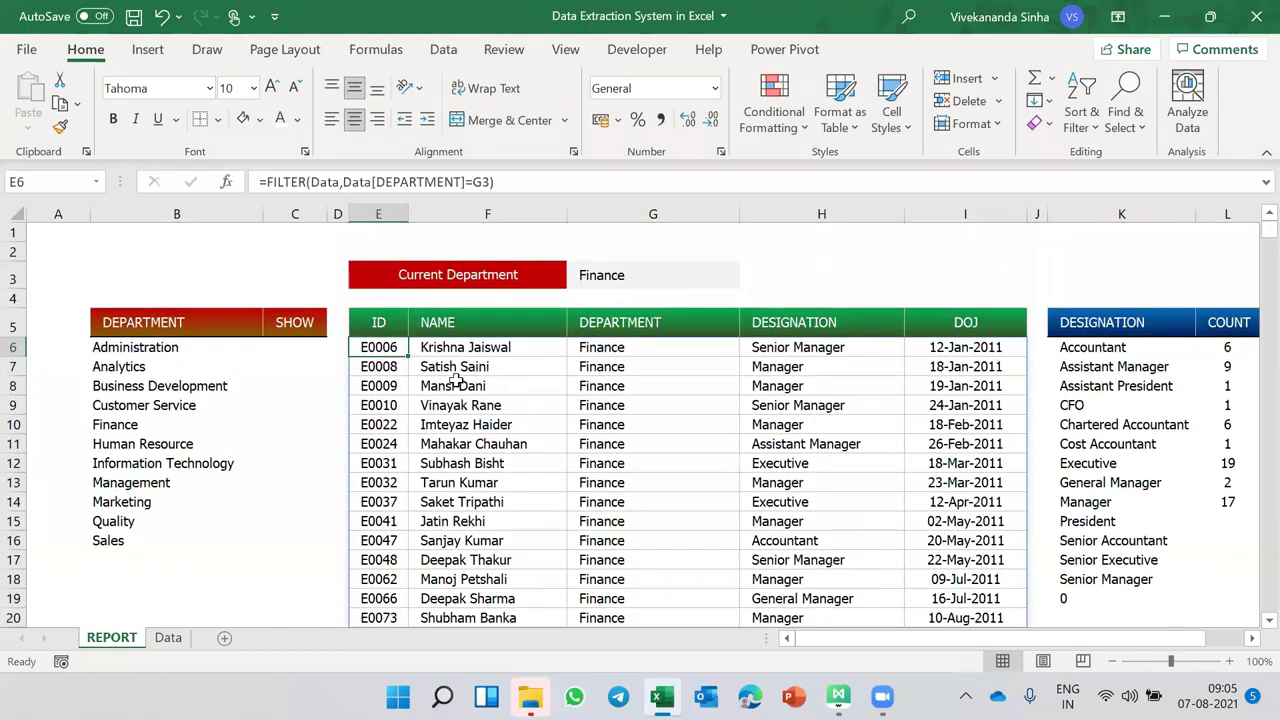
- Switch the department to Quality and back to Finance, then review the COUNT column
left_click(620, 284)
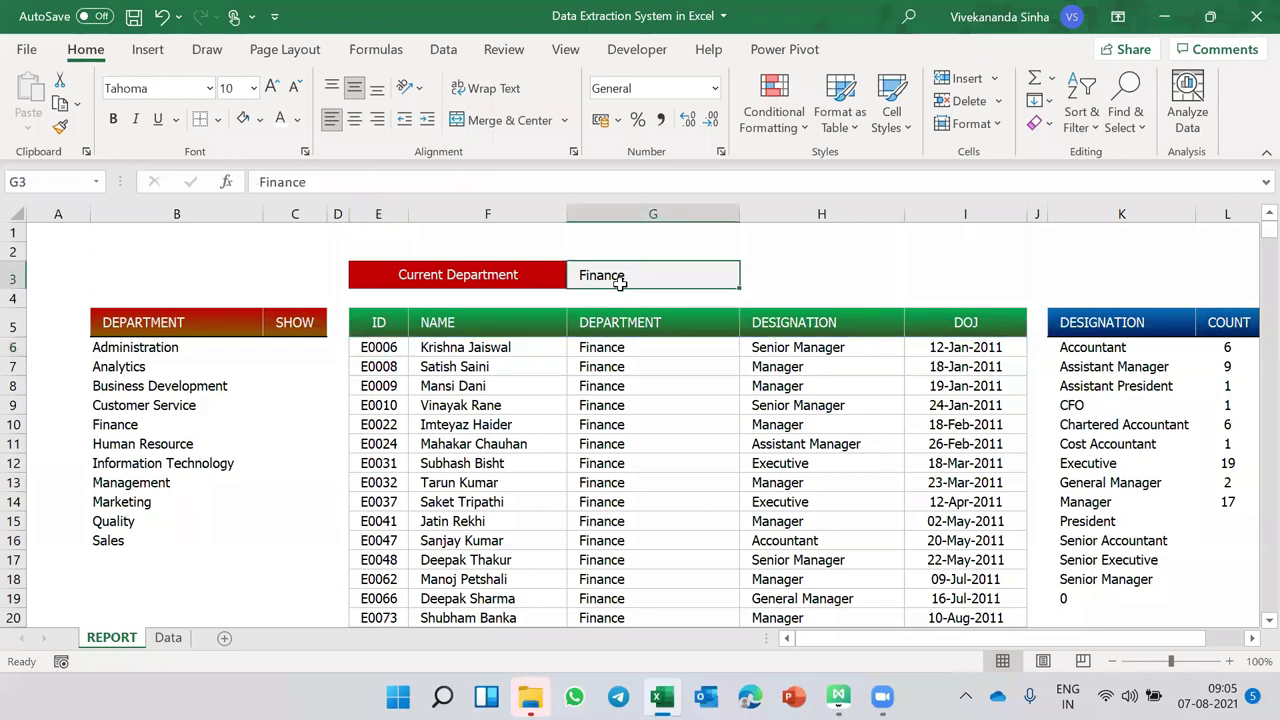
type("Quality")
key("Return")
scroll(485, 533, "down", 15)
scroll(484, 536, "down", 12)
scroll(484, 537, "up", 9)
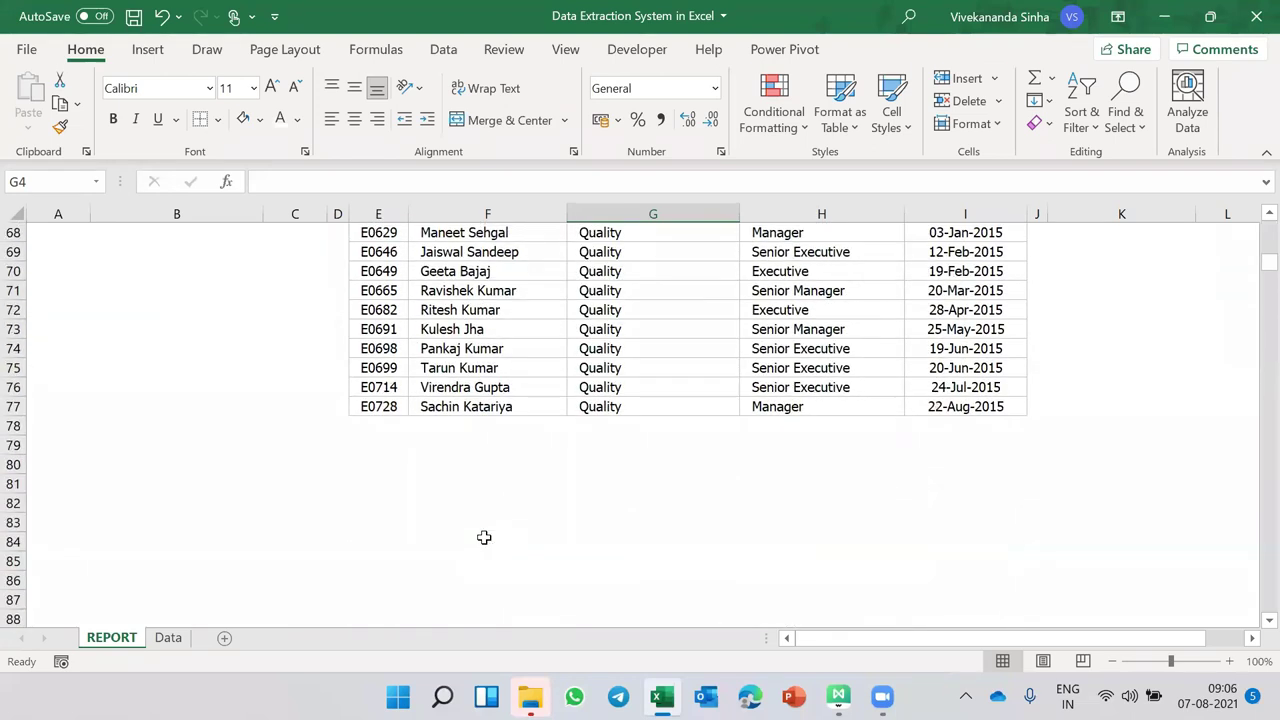
scroll(484, 537, "up", 20)
scroll(484, 537, "right", 2)
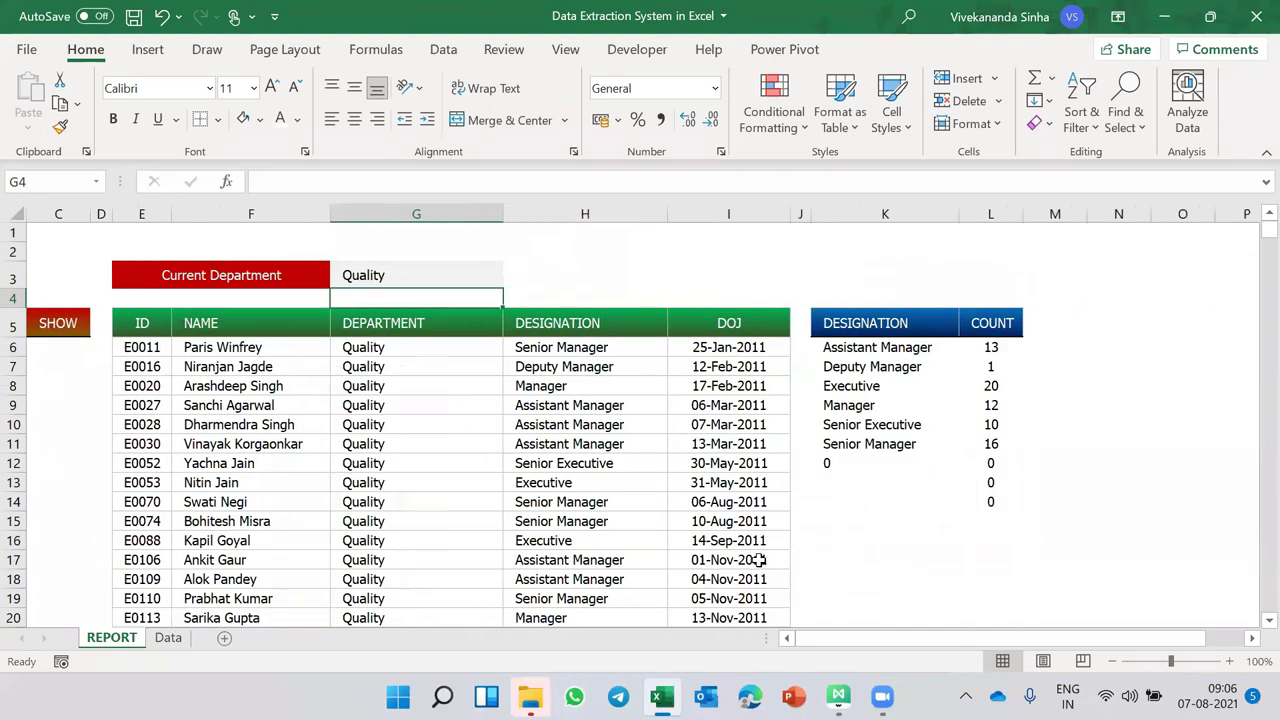
left_click(372, 276)
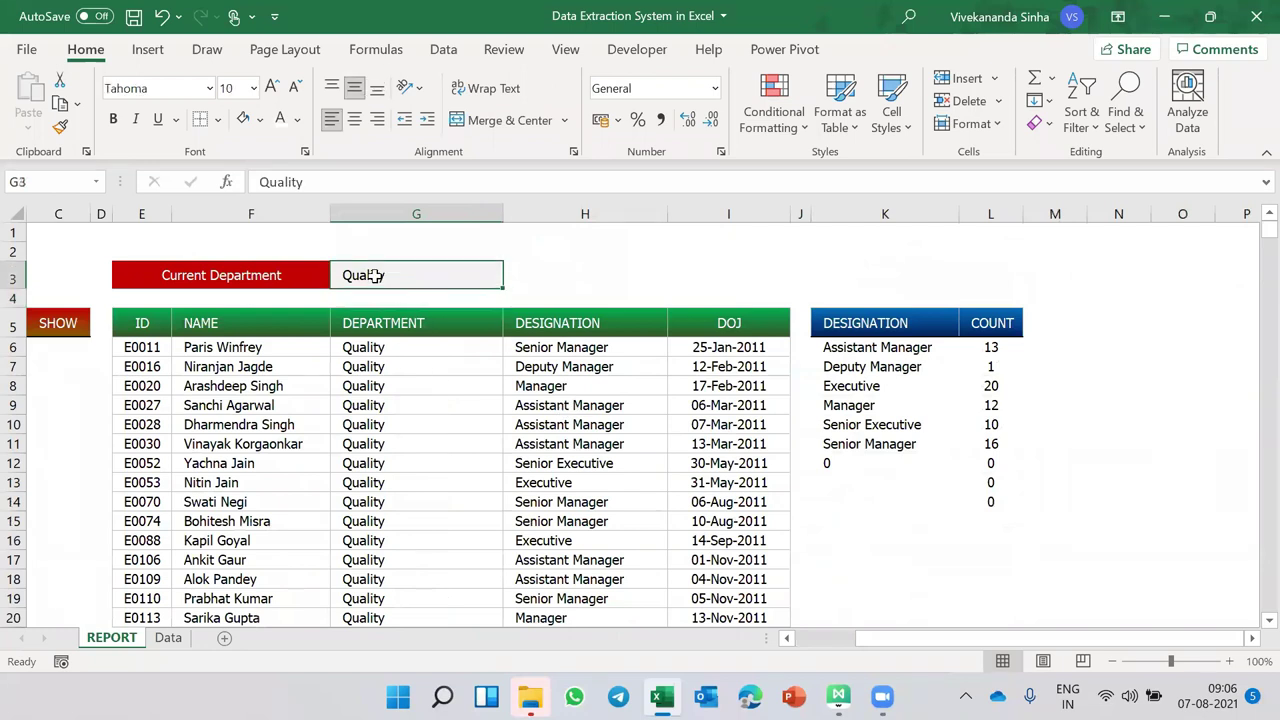
type("Finance")
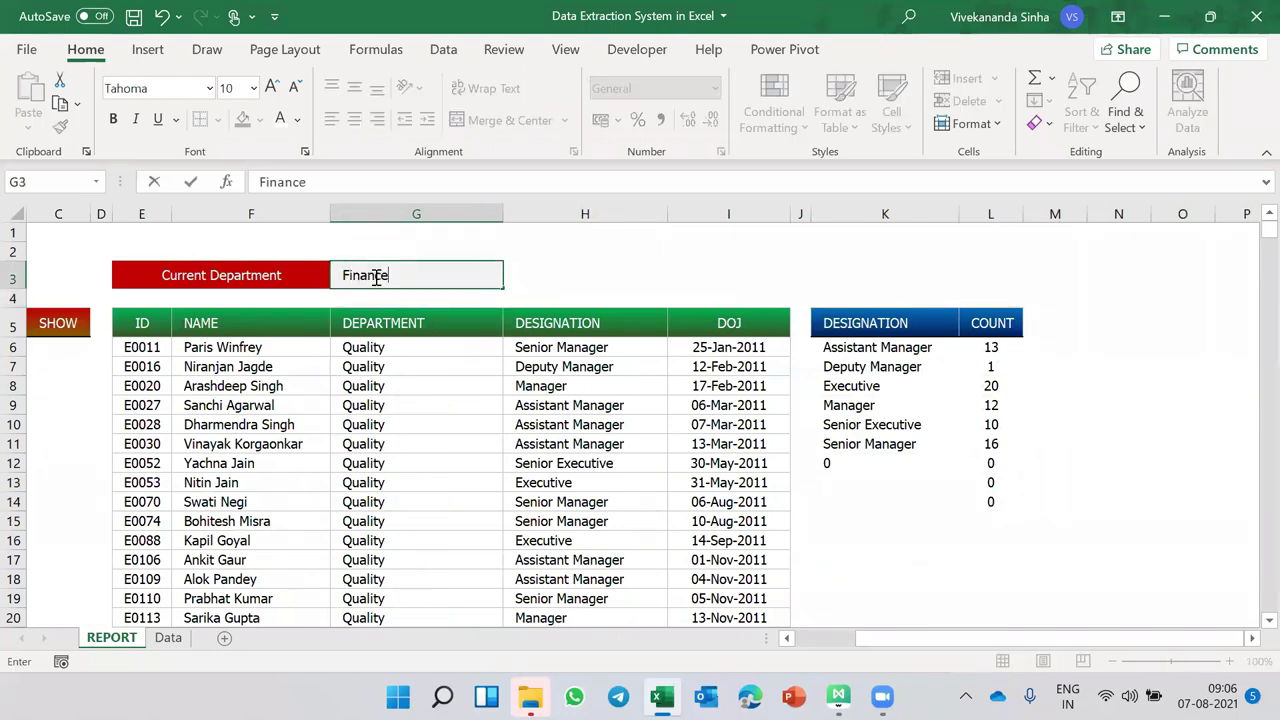
key("Return")
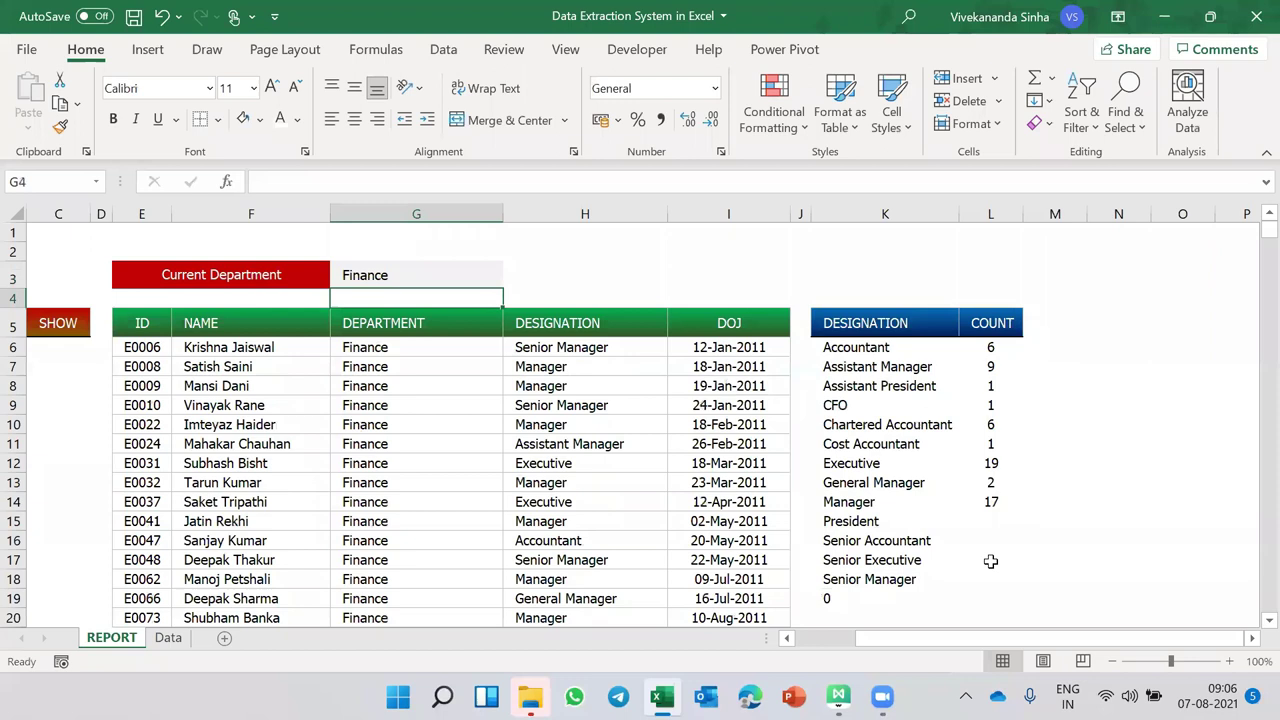
left_click(993, 350)
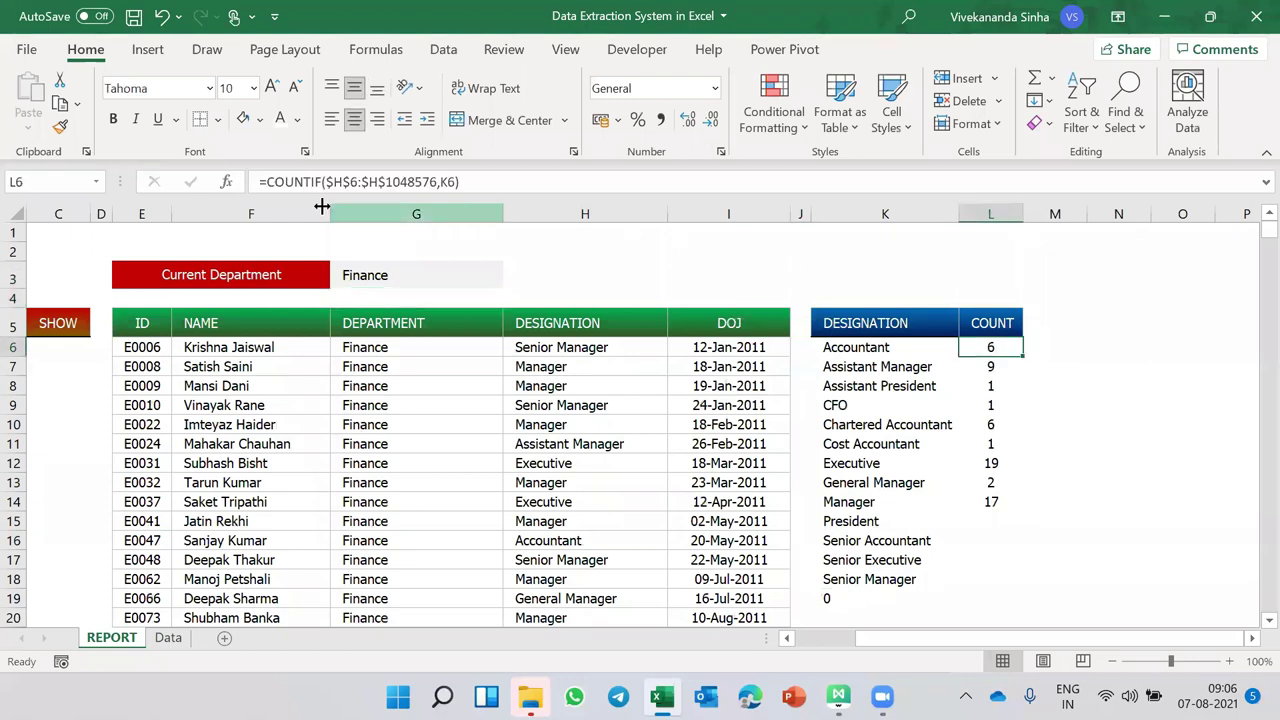
- Wrap L6's COUNTIF formula in IF(K6<>"", …) so it only counts listed designations
left_click(268, 187)
key("Escape")
left_click_drag(1022, 356, 1050, 597)
scroll(1006, 394, "up", 20)
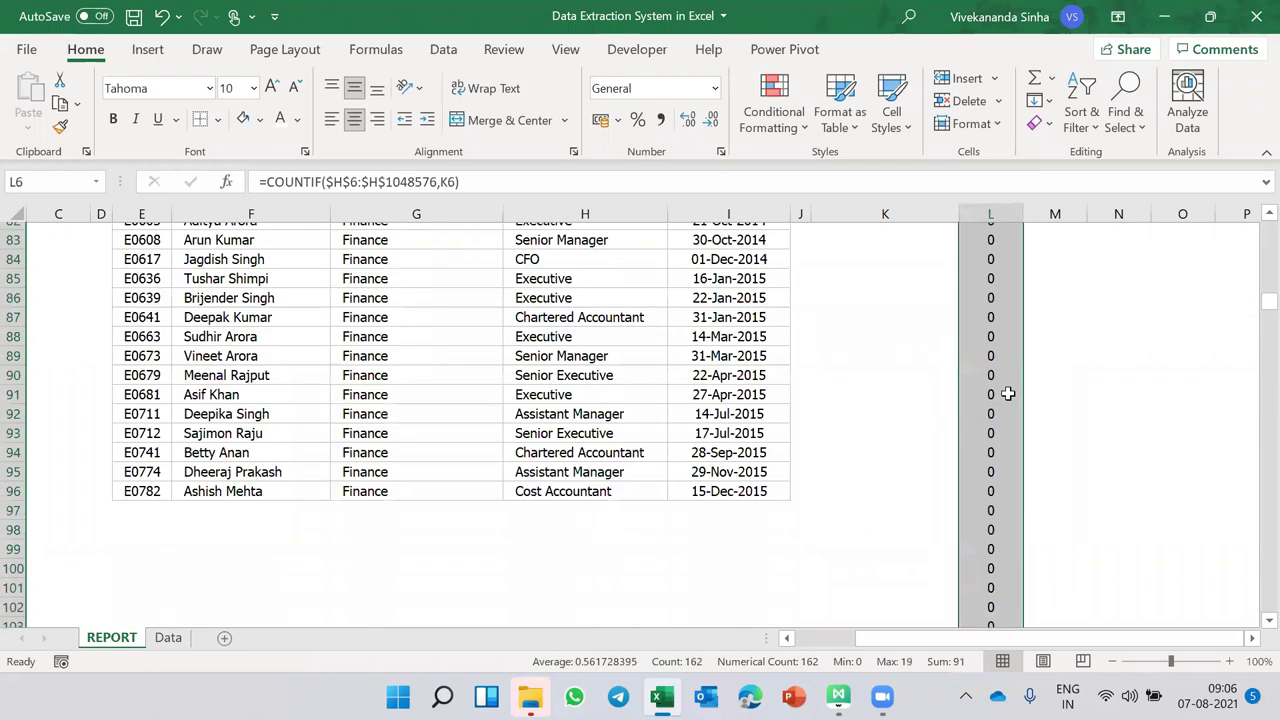
left_click(266, 181)
type("IF(")
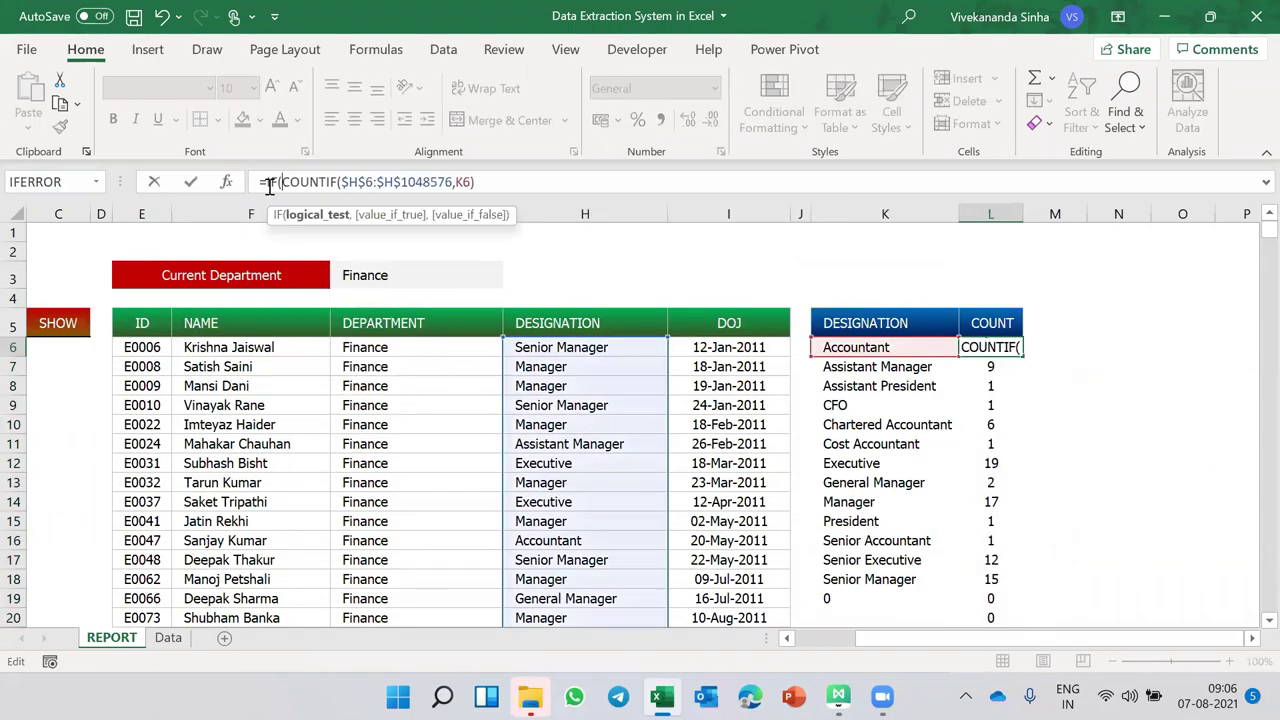
key("Escape")
left_click(263, 181)
type("IF(")
left_click(883, 347)
type("<>\"\",")
left_click(634, 184)
type(")")
key("Return")
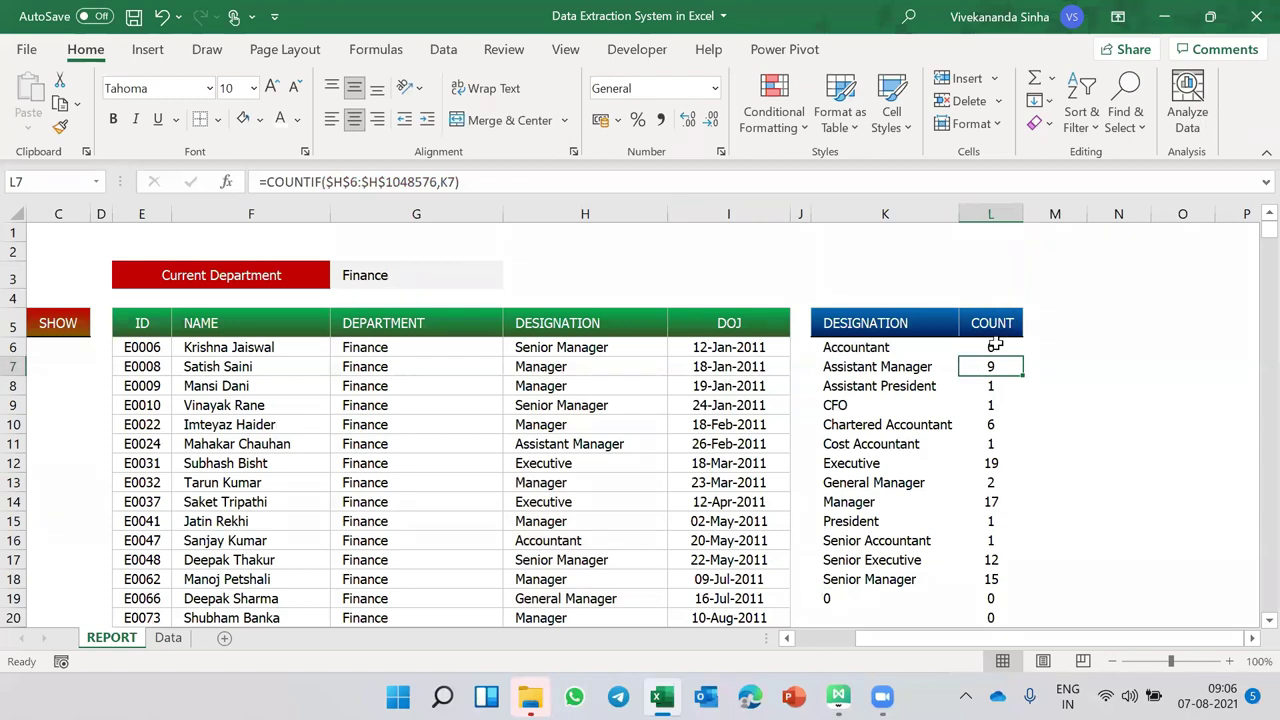
- Fill the IF formula down the COUNT column and give it a blank "" fallback
left_click(995, 346)
double_click(1024, 356)
scroll(1034, 443, "down", 5)
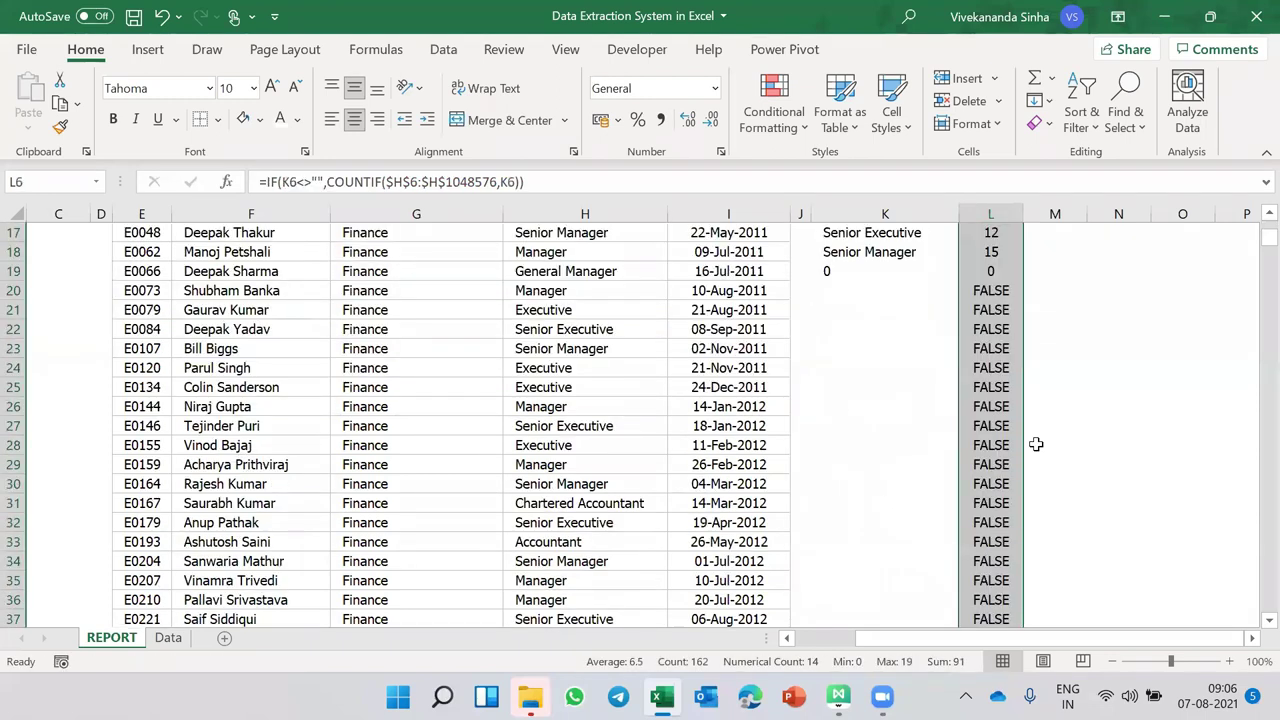
scroll(1034, 443, "up", 5)
left_click(519, 183)
type(",\"\")")
key("ctrl+Return")
scroll(1086, 480, "down", 5)
scroll(1086, 480, "up", 5)
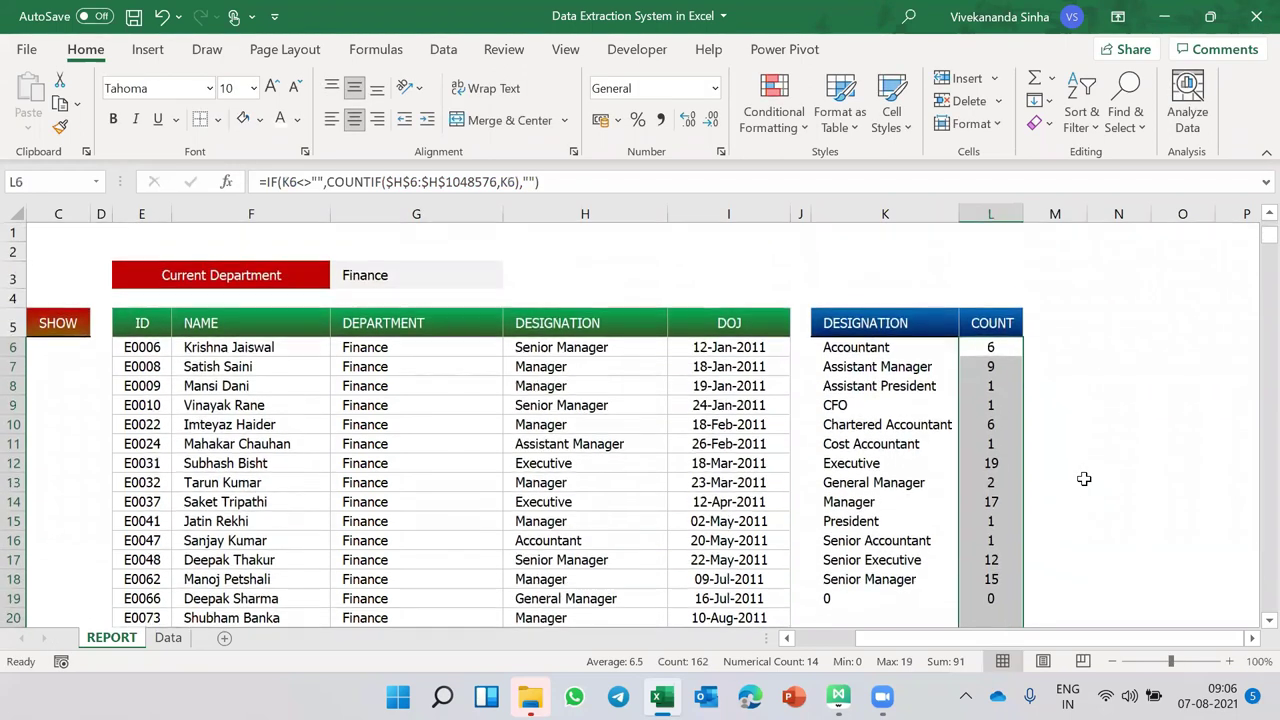
left_click(396, 292)
- Change the Current Department in G3 to Quality
left_click(409, 277)
type("Quality")
key("Return")
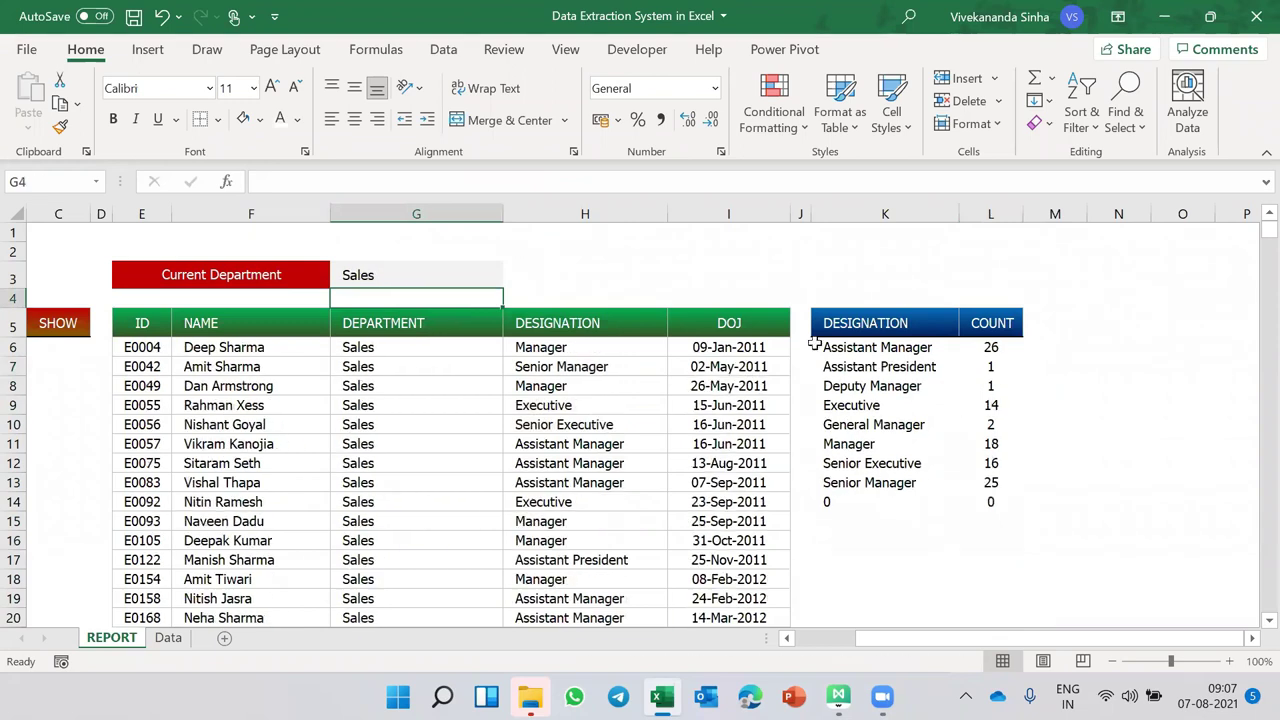
- Set the Current Department in G3 to Finance
left_click(358, 275)
type("Finance")
key("Return")
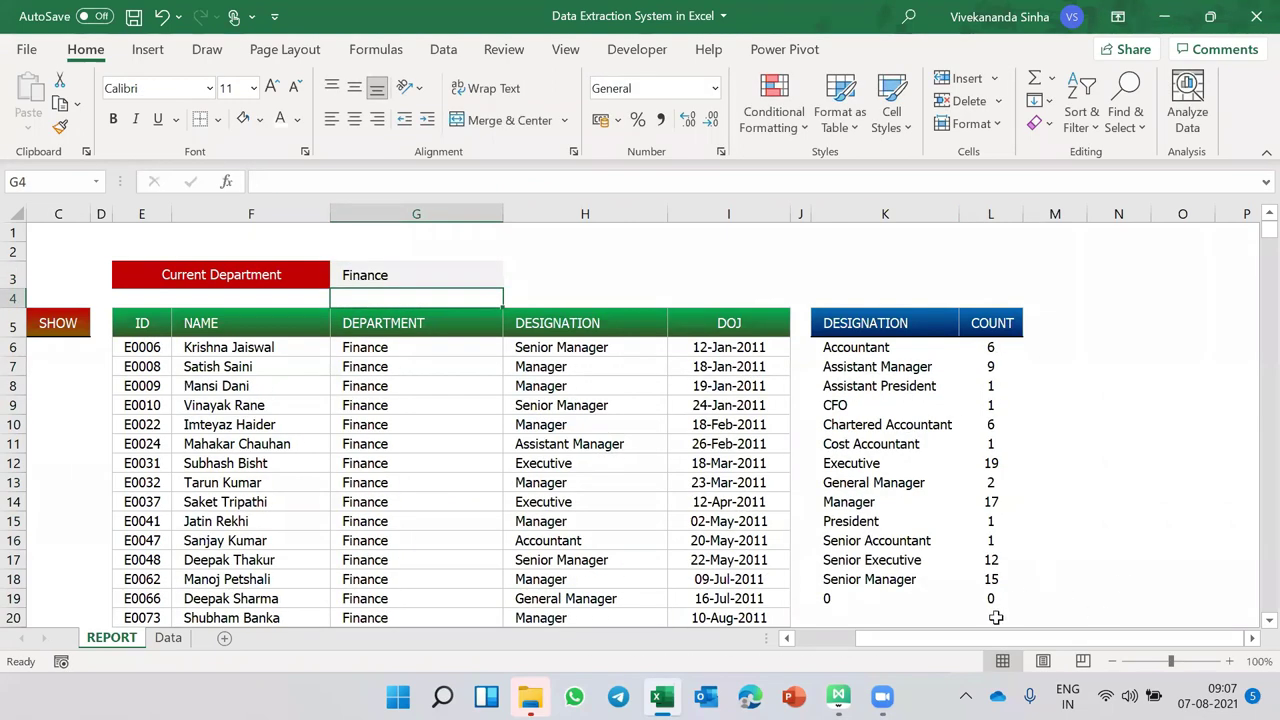
- Inspect the formulas in K18, L18, L19 and L20 at the end of the designation list
left_click(991, 598)
scroll(992, 598, "down", 2)
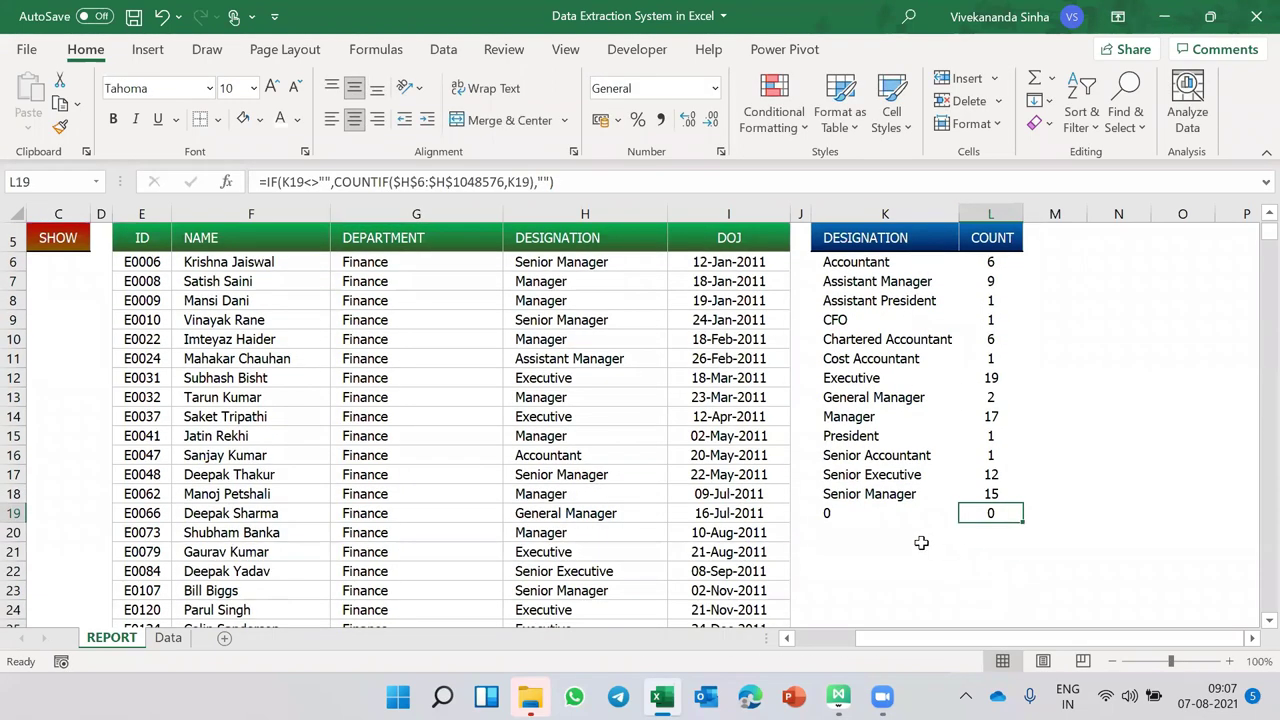
left_click(855, 493)
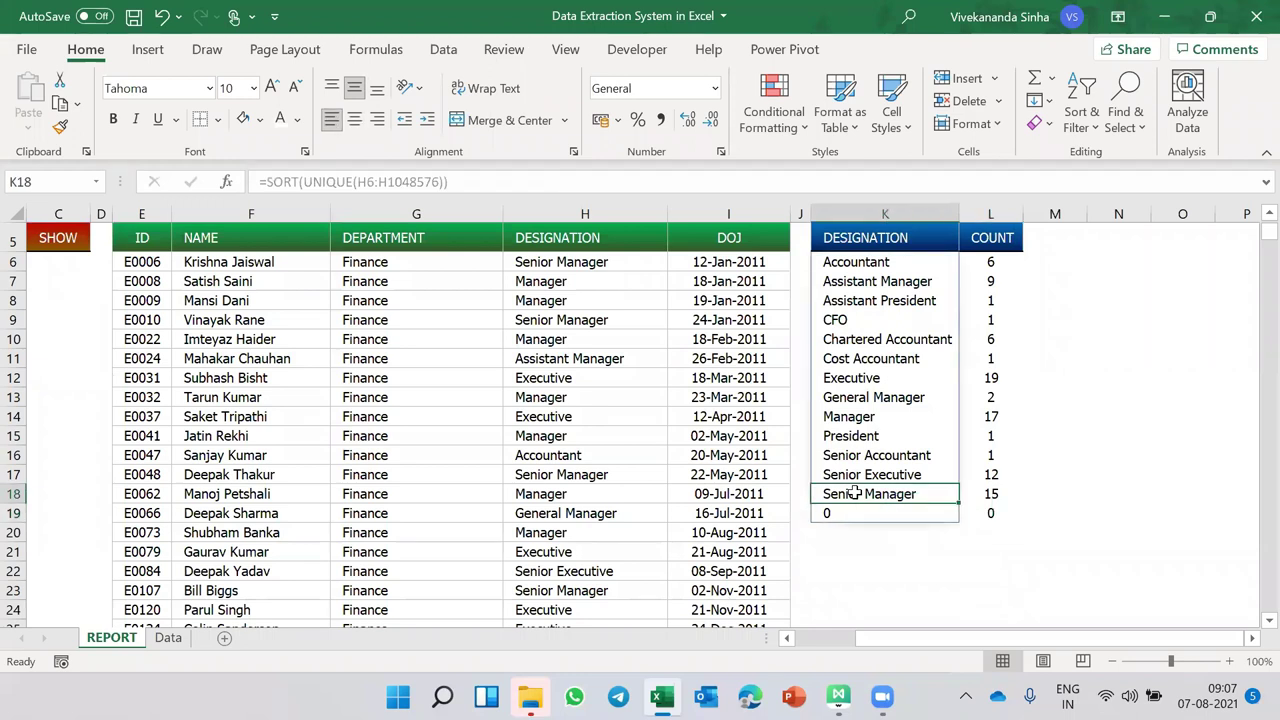
left_click(987, 494)
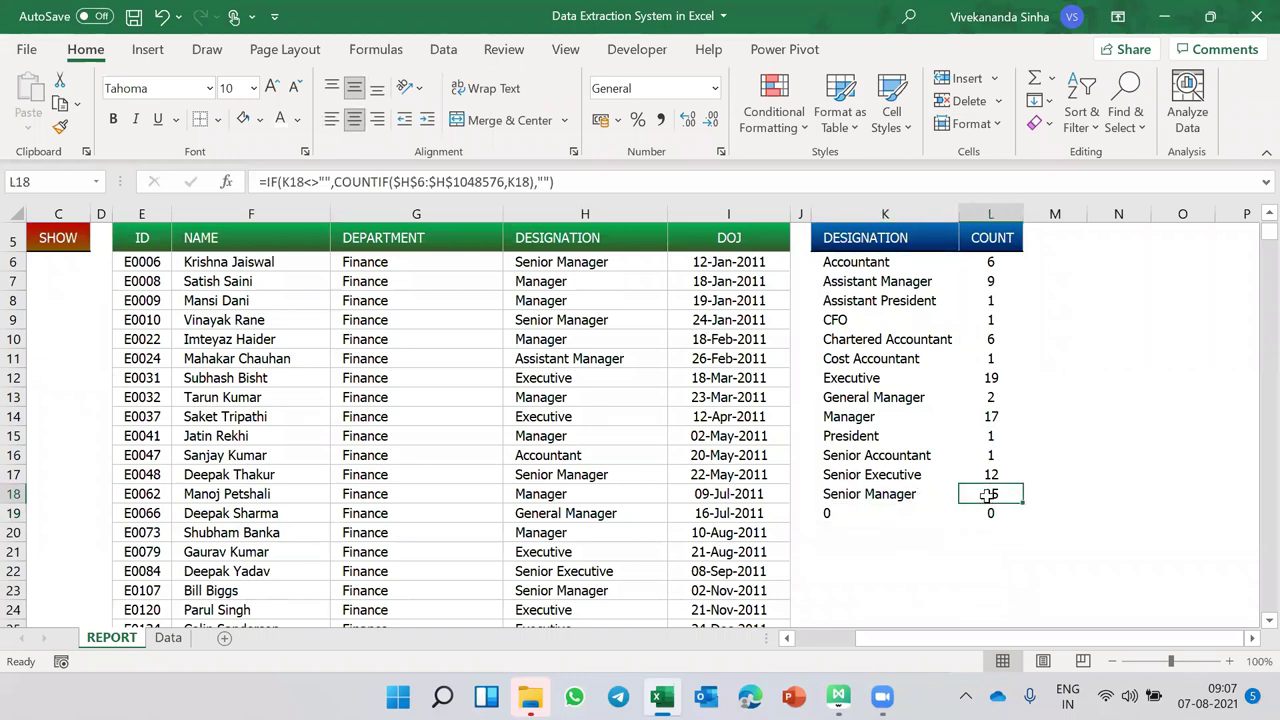
left_click(987, 512)
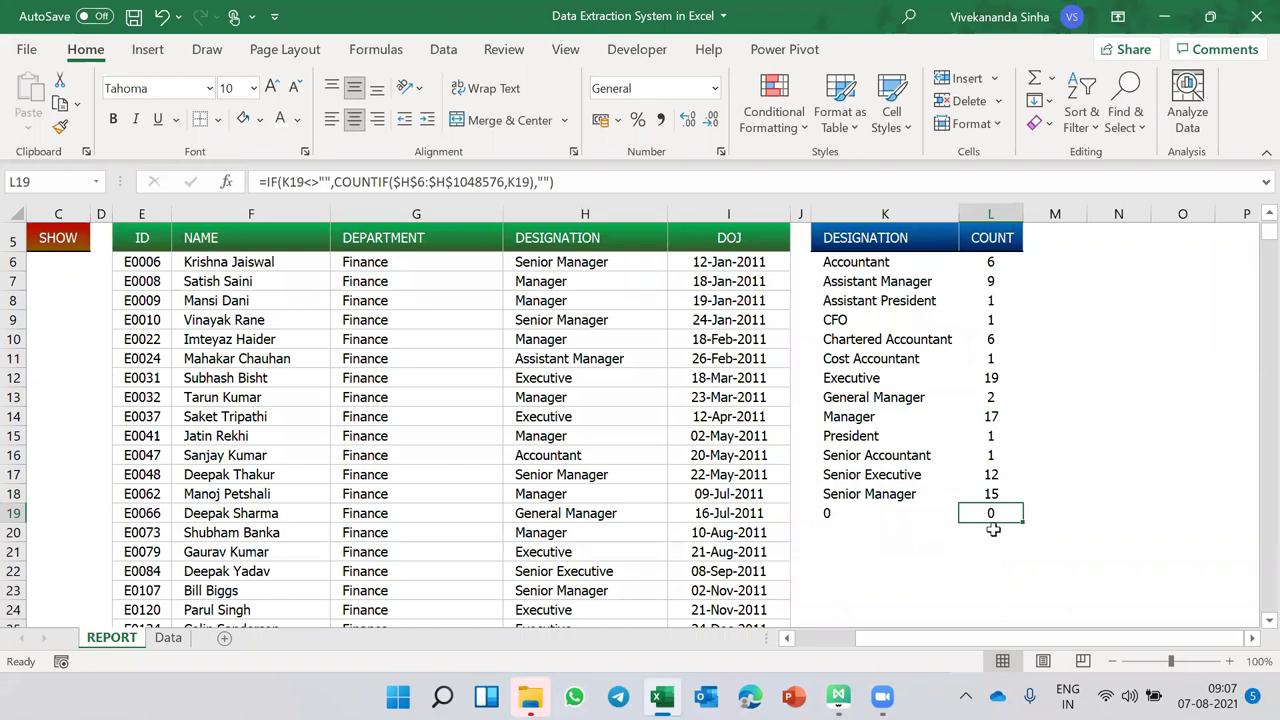
double_click(993, 530)
key("Escape")
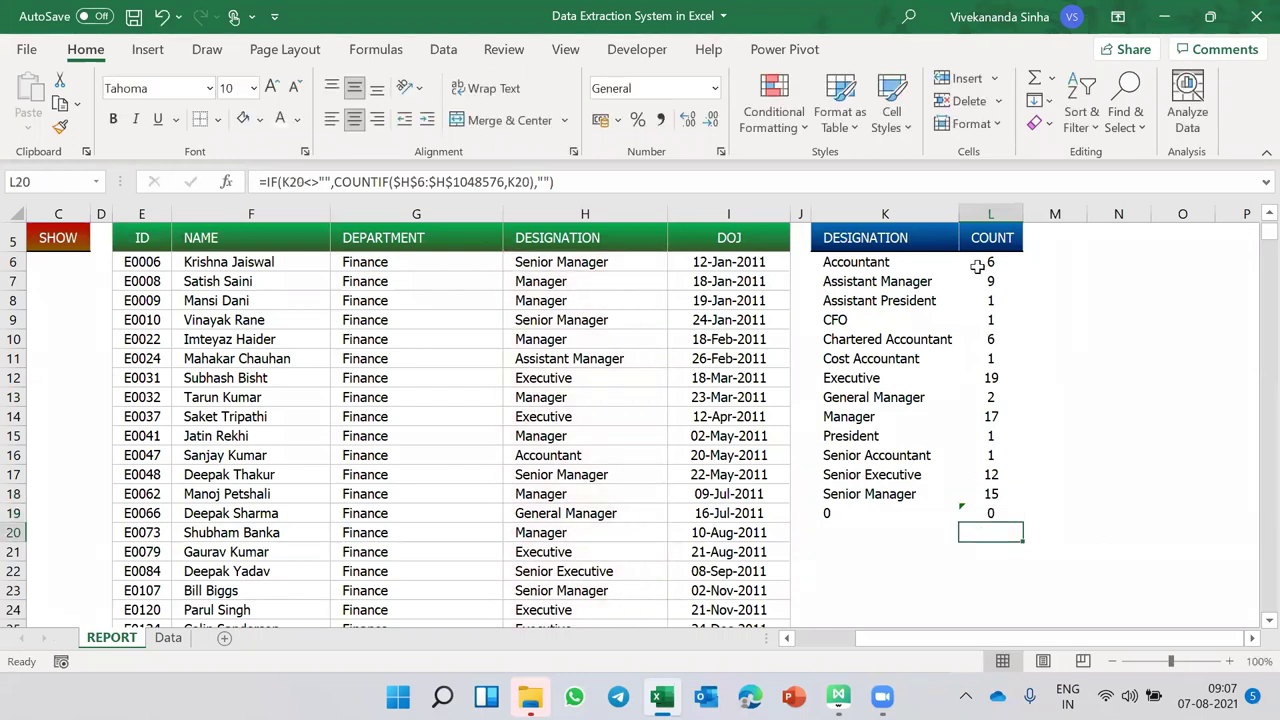
- Enter "" as L6's false result and fill the formula down the COUNT column
left_click(985, 262)
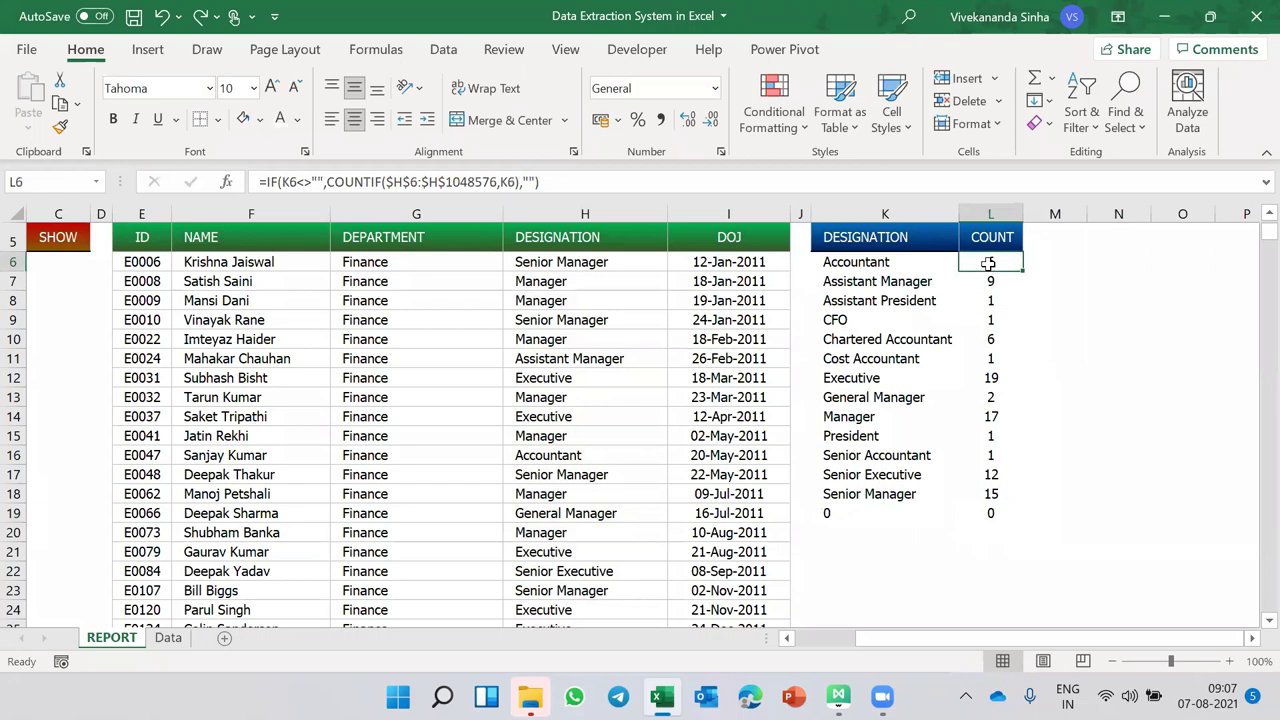
left_click(528, 181)
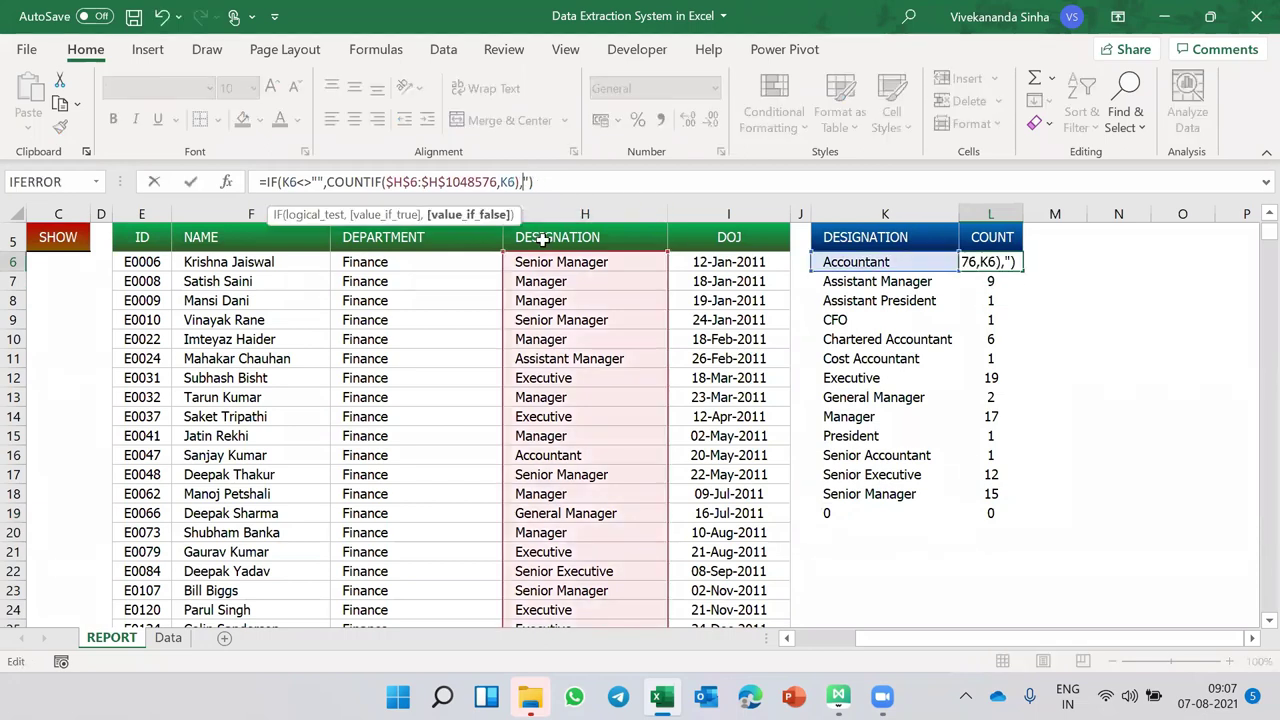
type("\"\"")
key("Return")
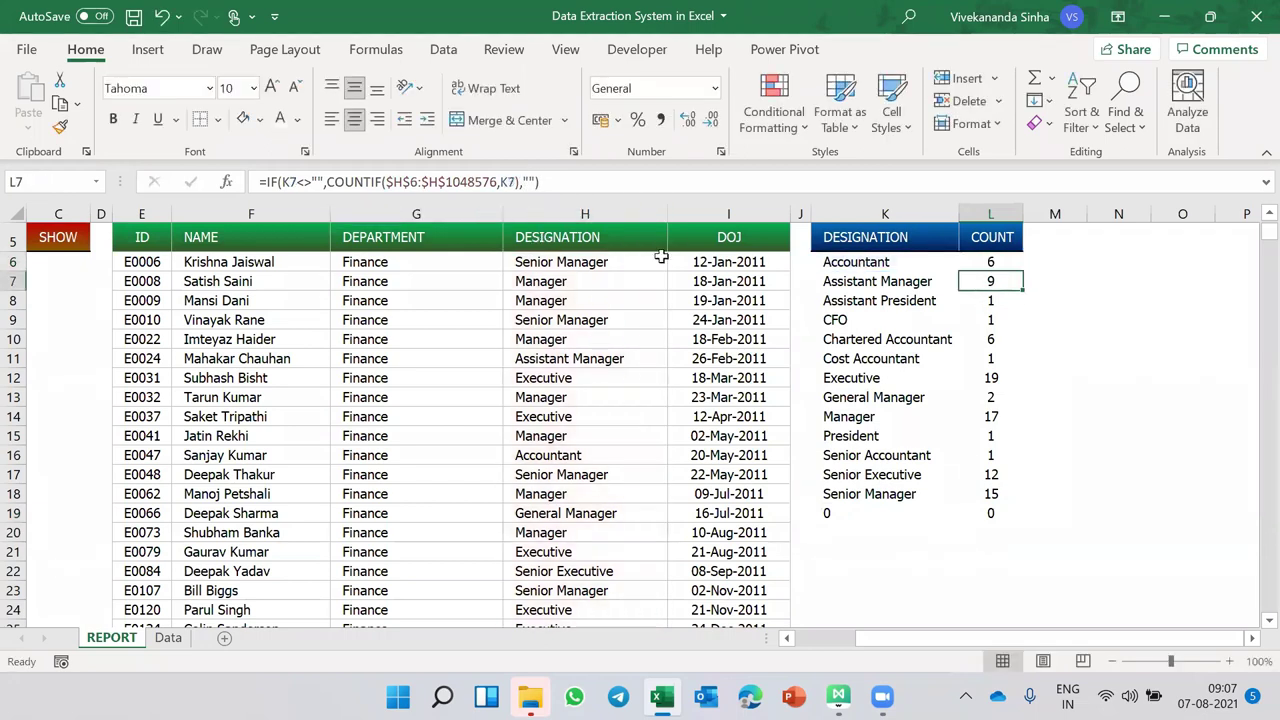
left_click(1006, 258)
double_click(1022, 271)
scroll(980, 409, "down", 3)
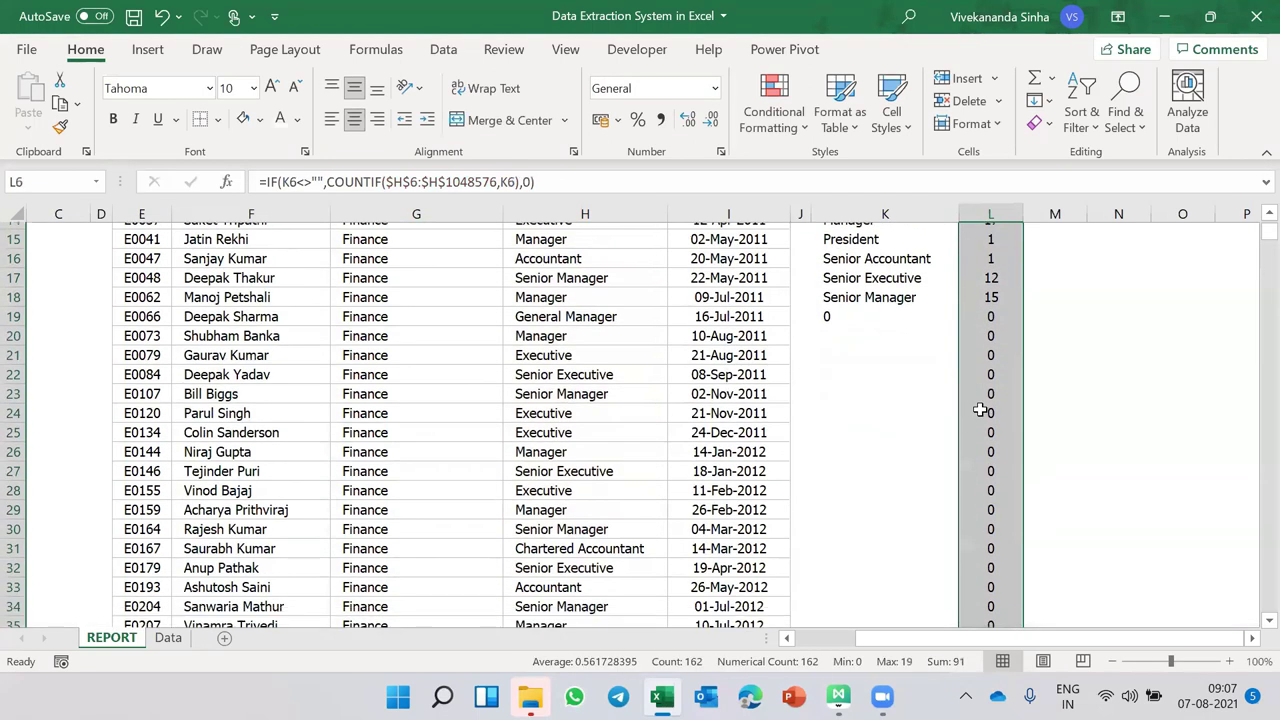
scroll(980, 409, "up", 5)
- Replace the leftover 0 fallback in L6 with "" and copy it down through L19
left_click(990, 350)
left_click(533, 182)
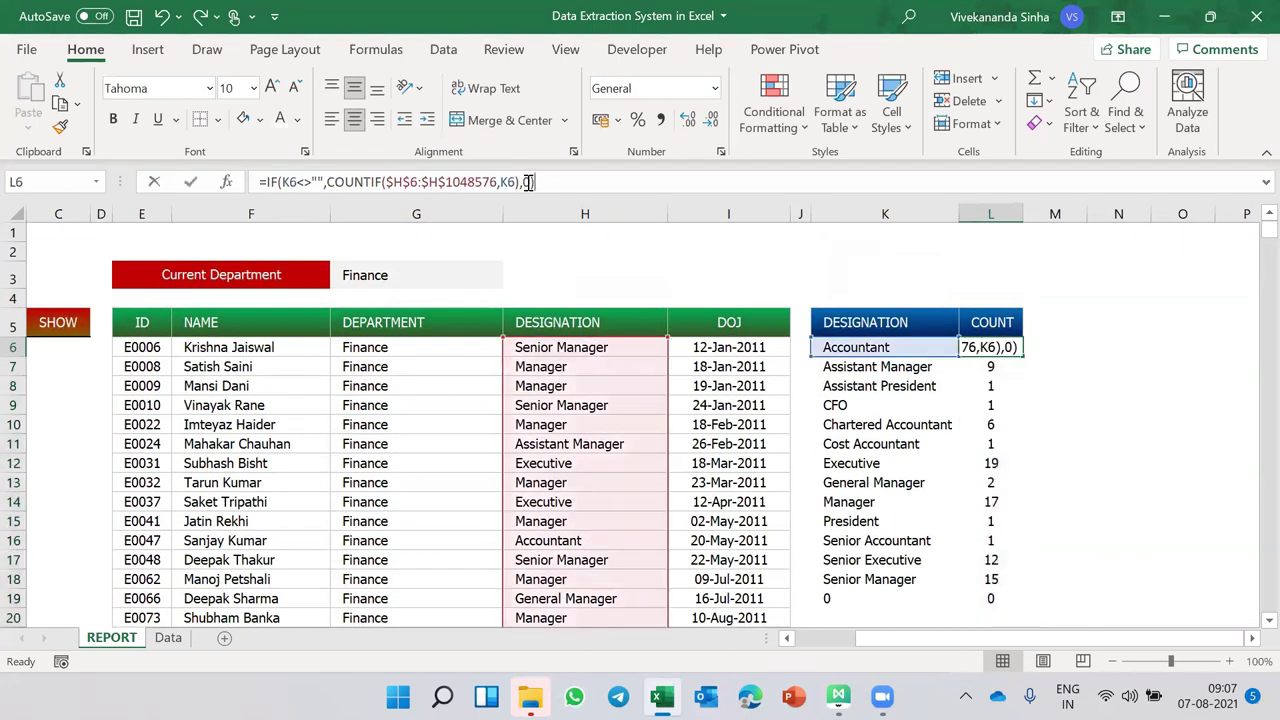
key("BackSpace")
type("\"\"")
key("ctrl+Return")
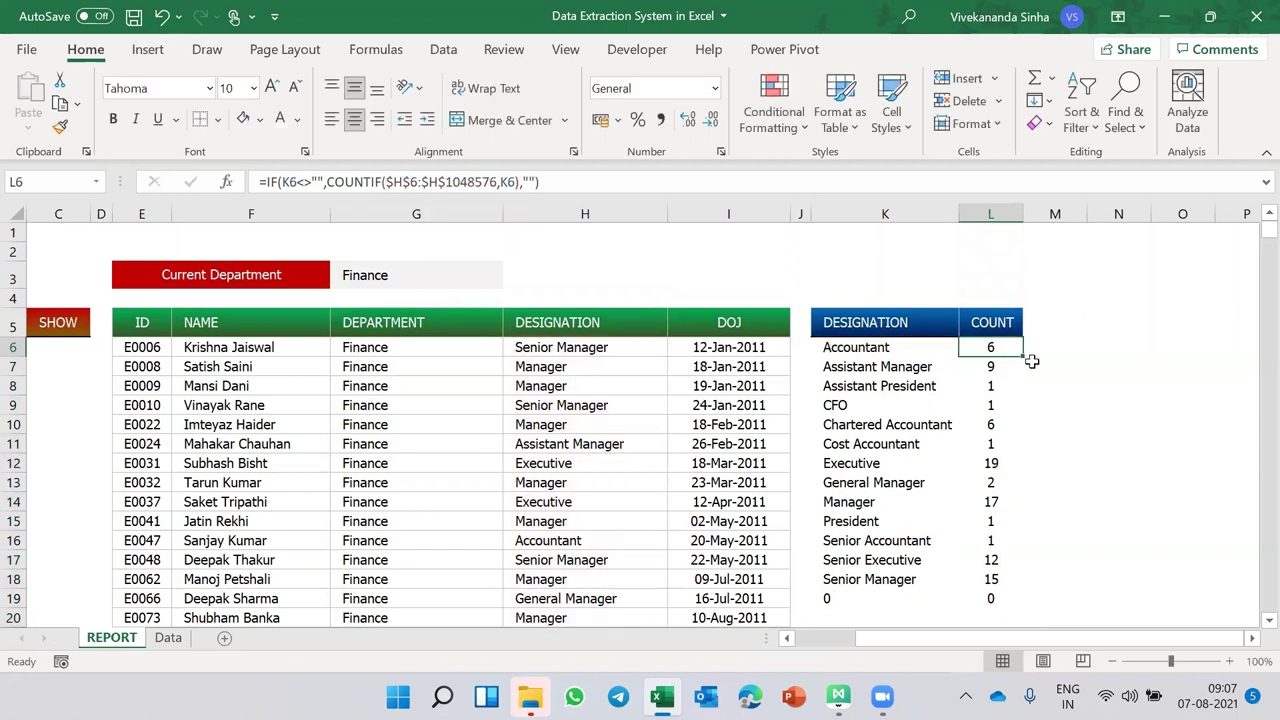
double_click(1022, 354)
key("ctrl+Down")
scroll(586, 514, "left", 3)
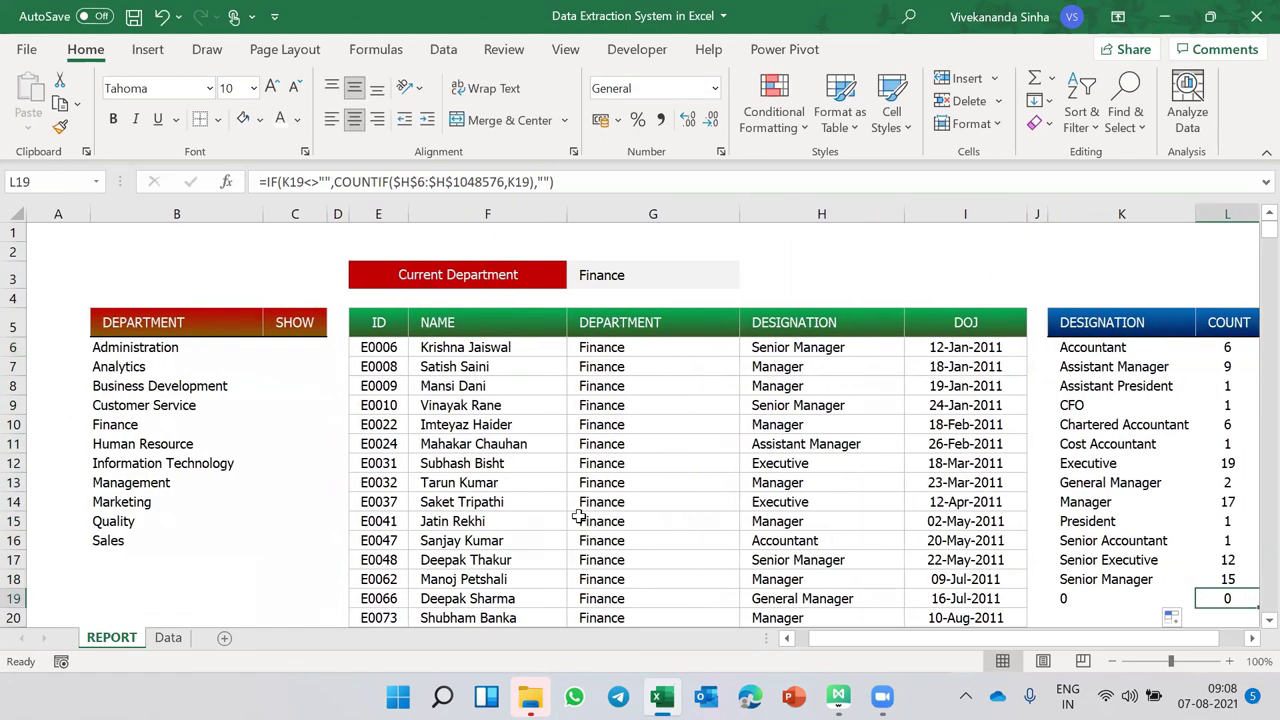
scroll(580, 516, "right", 3)
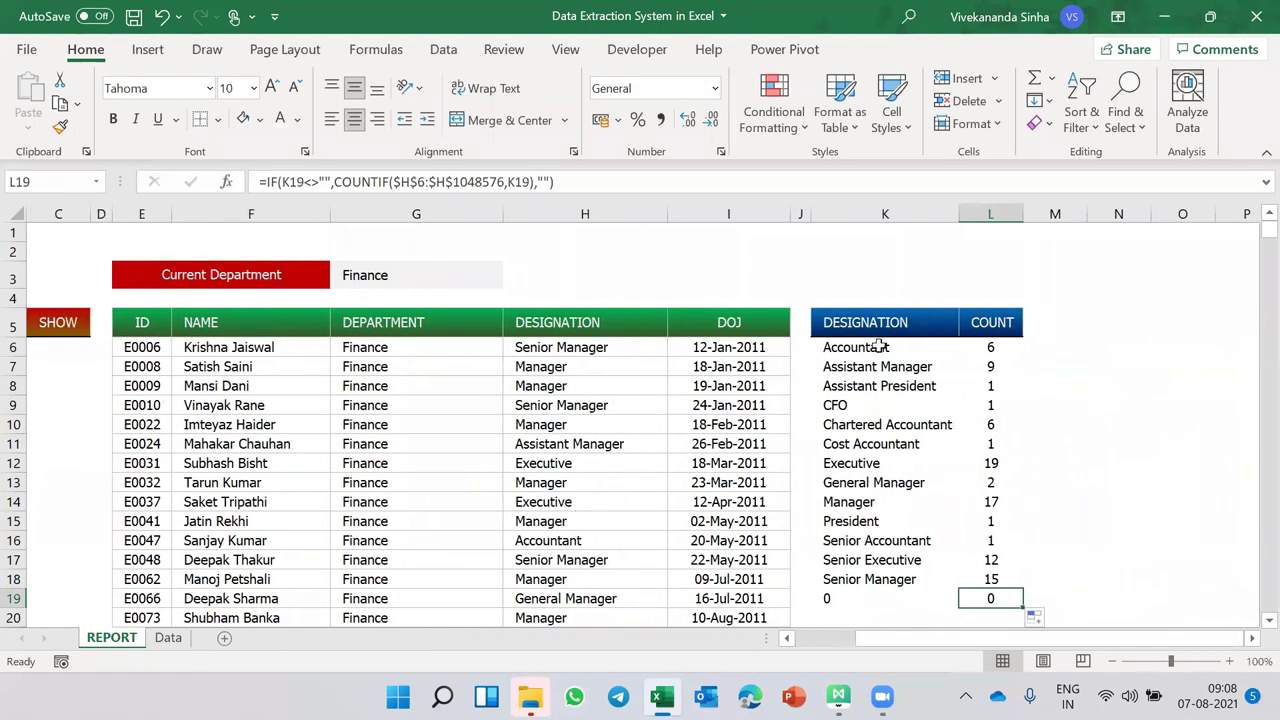
left_click(876, 347)
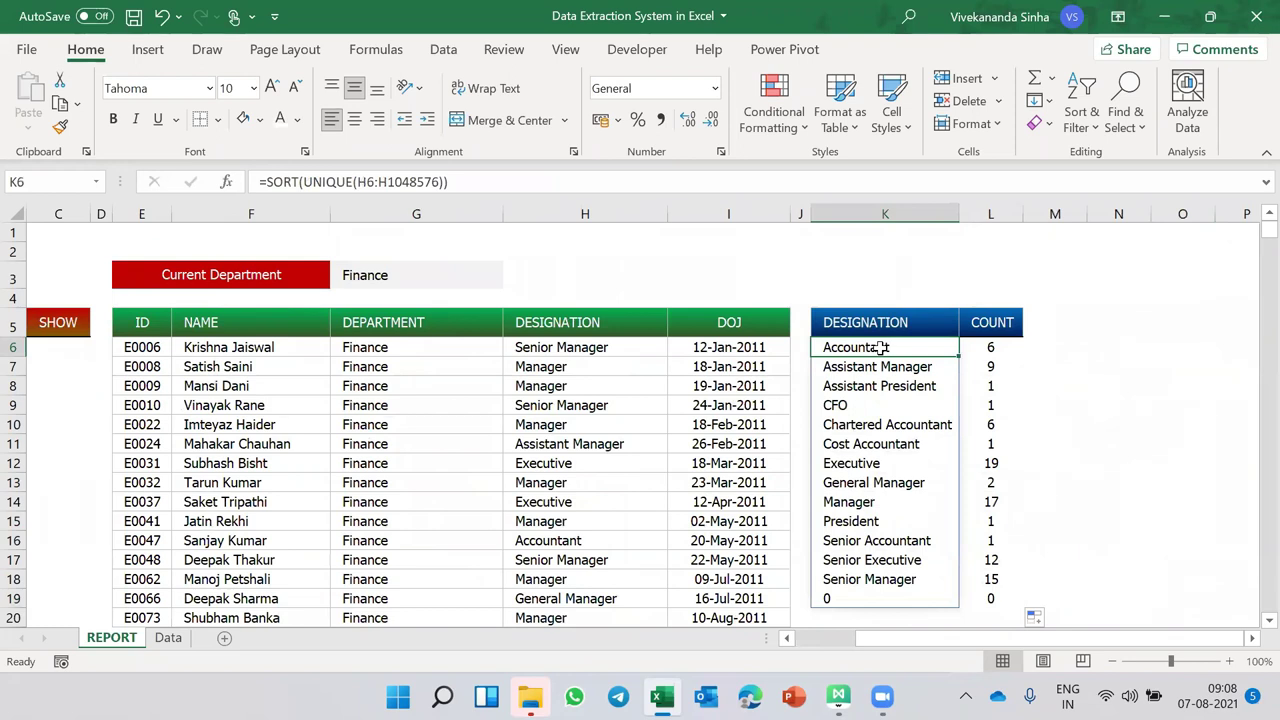
- Select the DESIGNATION and COUNT columns and start a formula rule =$K6<>0
left_click_drag(959, 347, 968, 348)
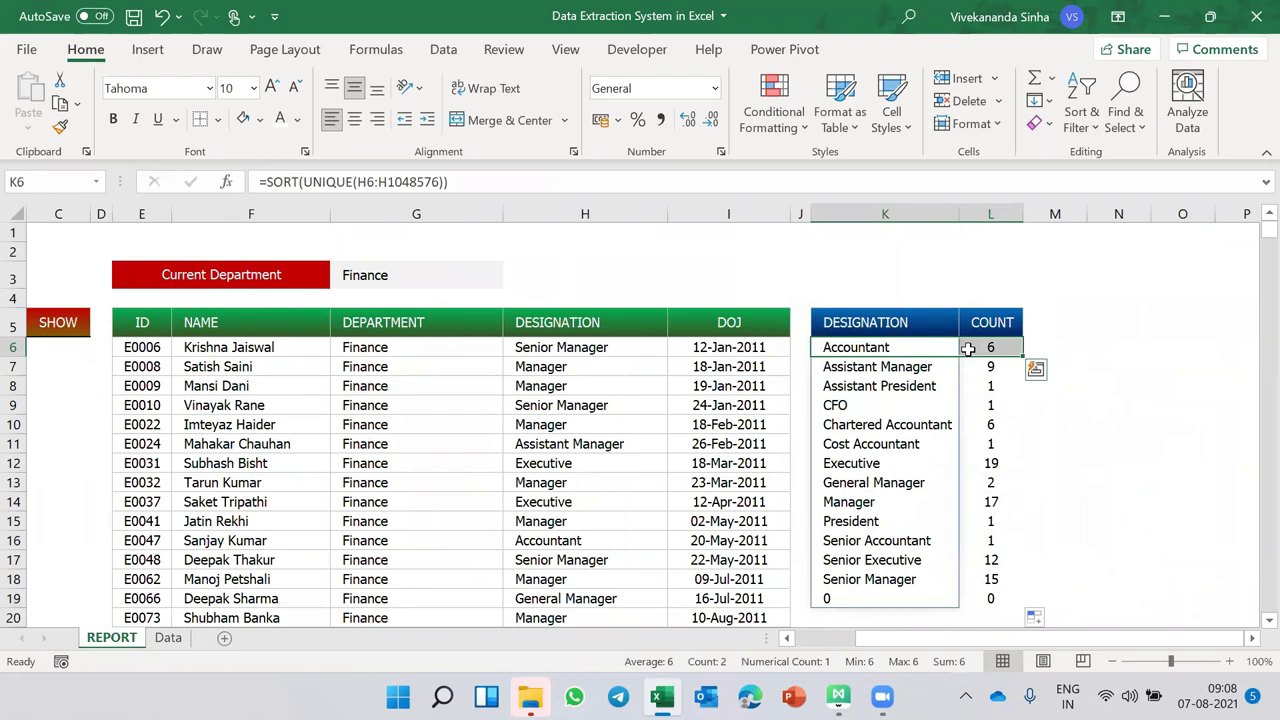
key("shift+Down")
key("ctrl+shift+Down")
key("alt+h")
key("l")
key("r")
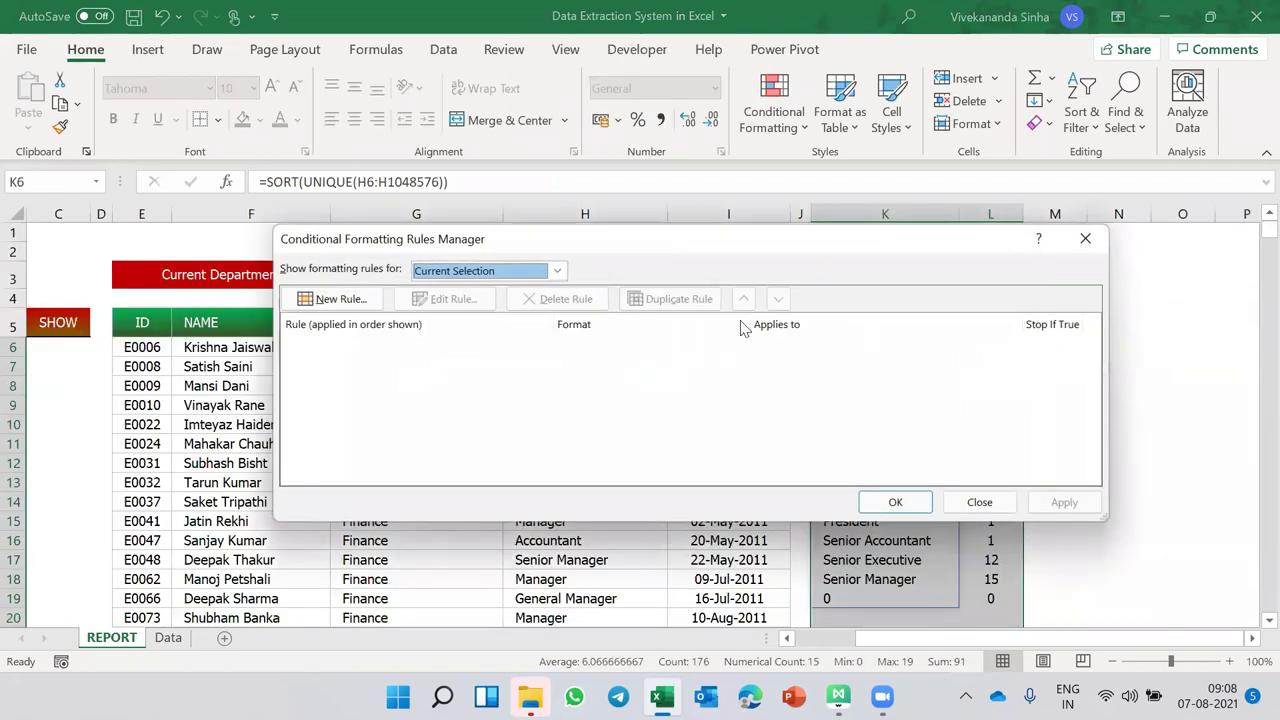
left_click(318, 298)
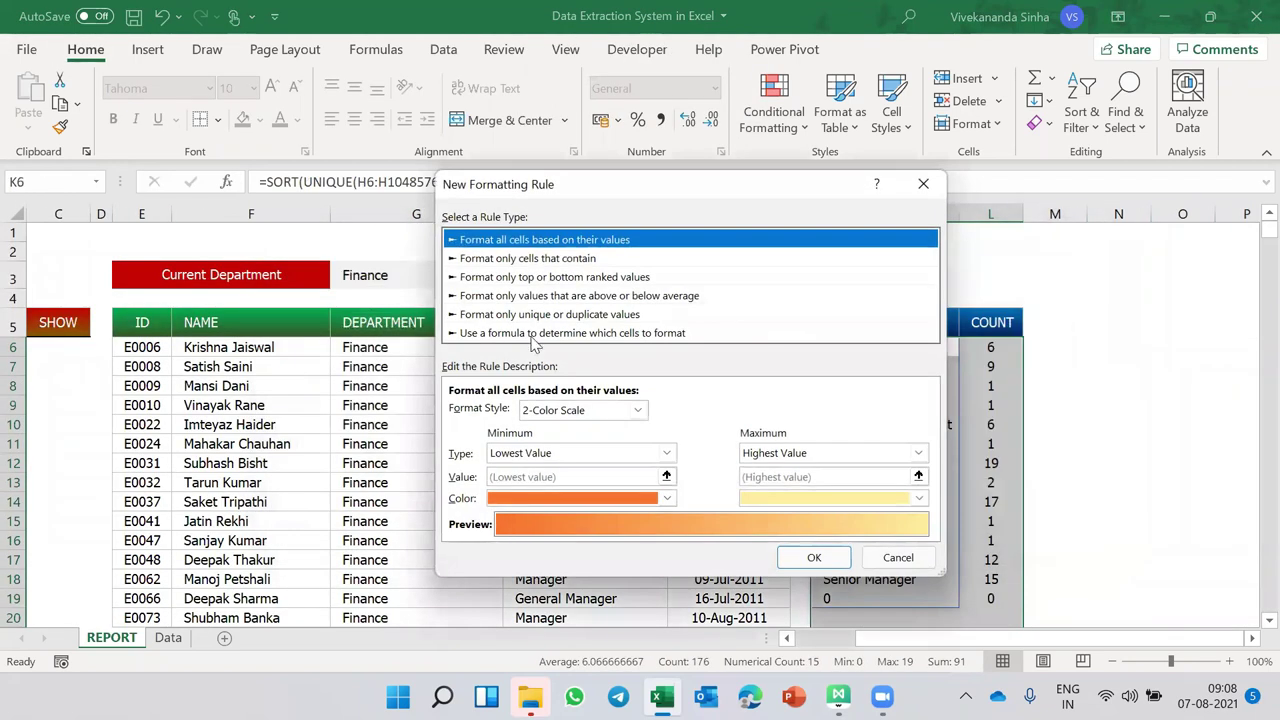
left_click(533, 334)
left_click(503, 409)
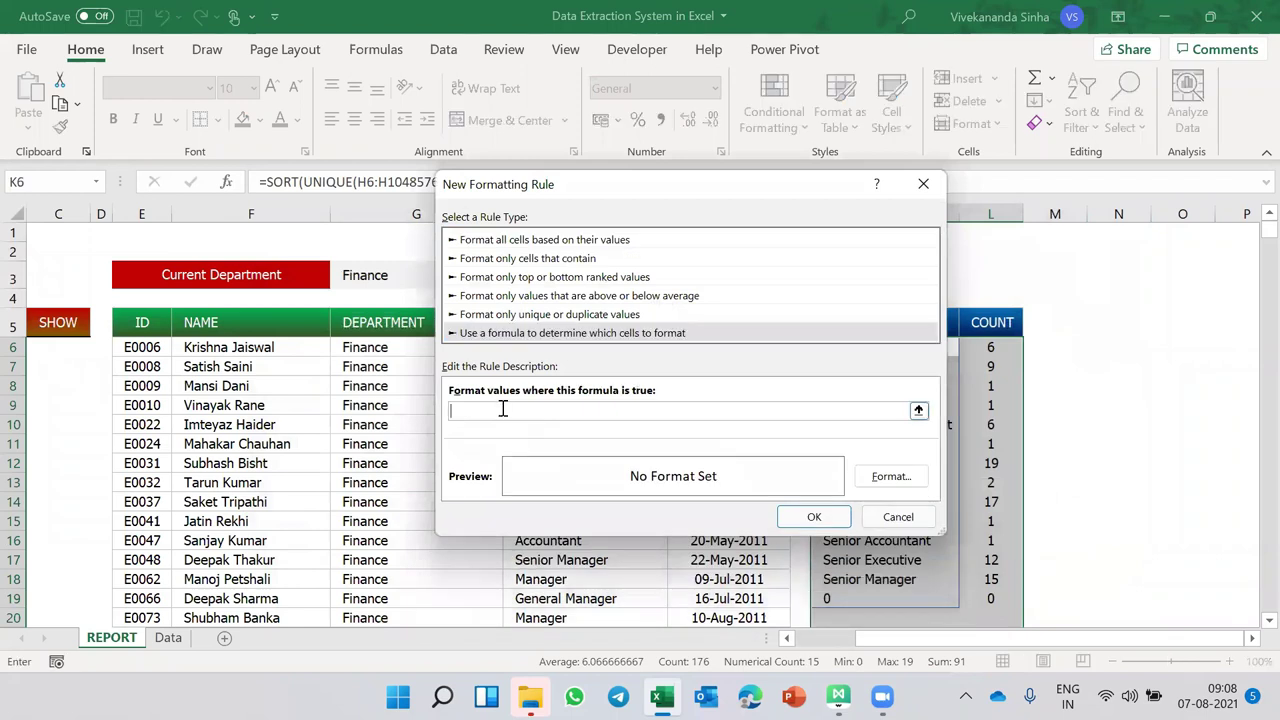
left_click_drag(660, 191, 295, 184)
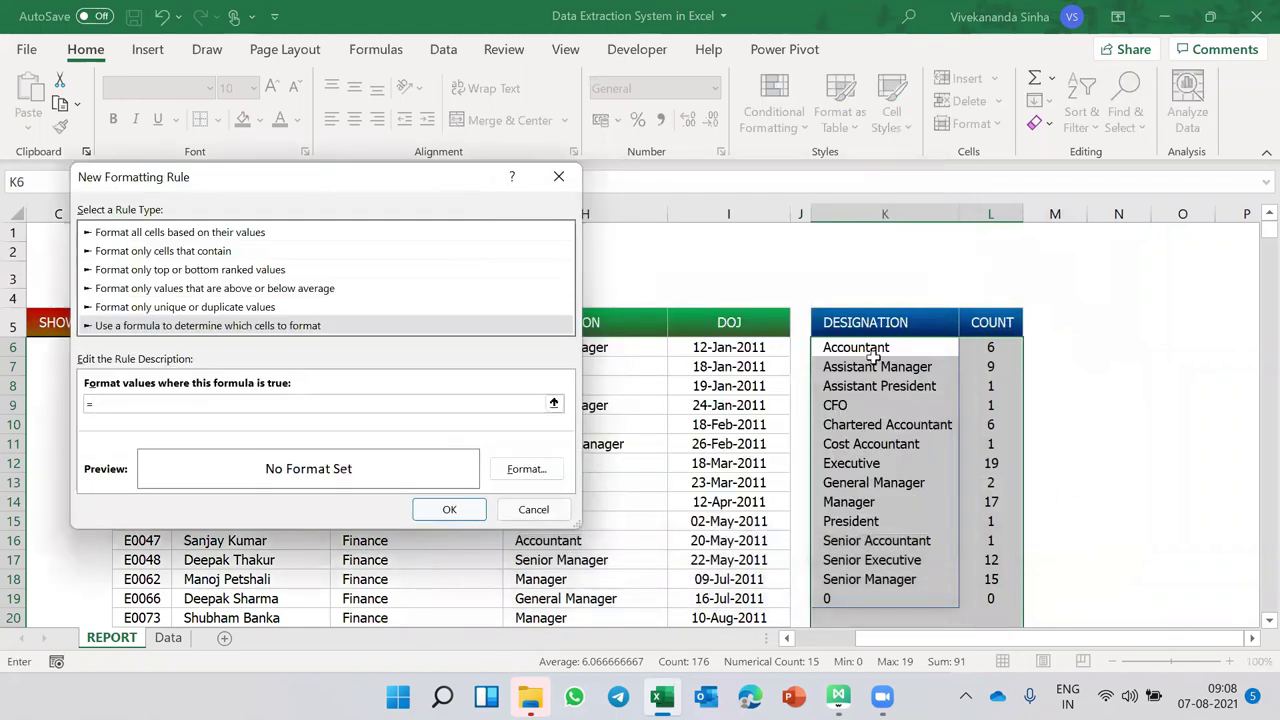
left_click(898, 353)
key("F4")
key("F4")
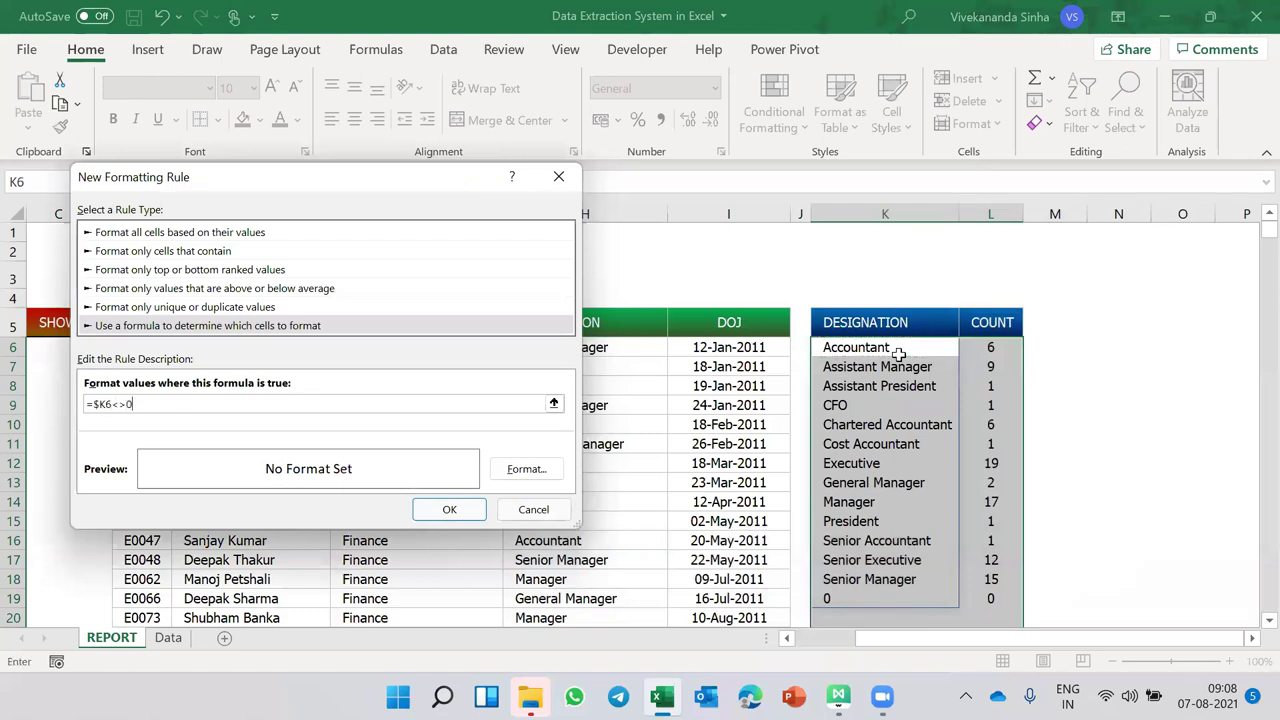
- Give the rule a grey outline border and apply it to the table
left_click(526, 469)
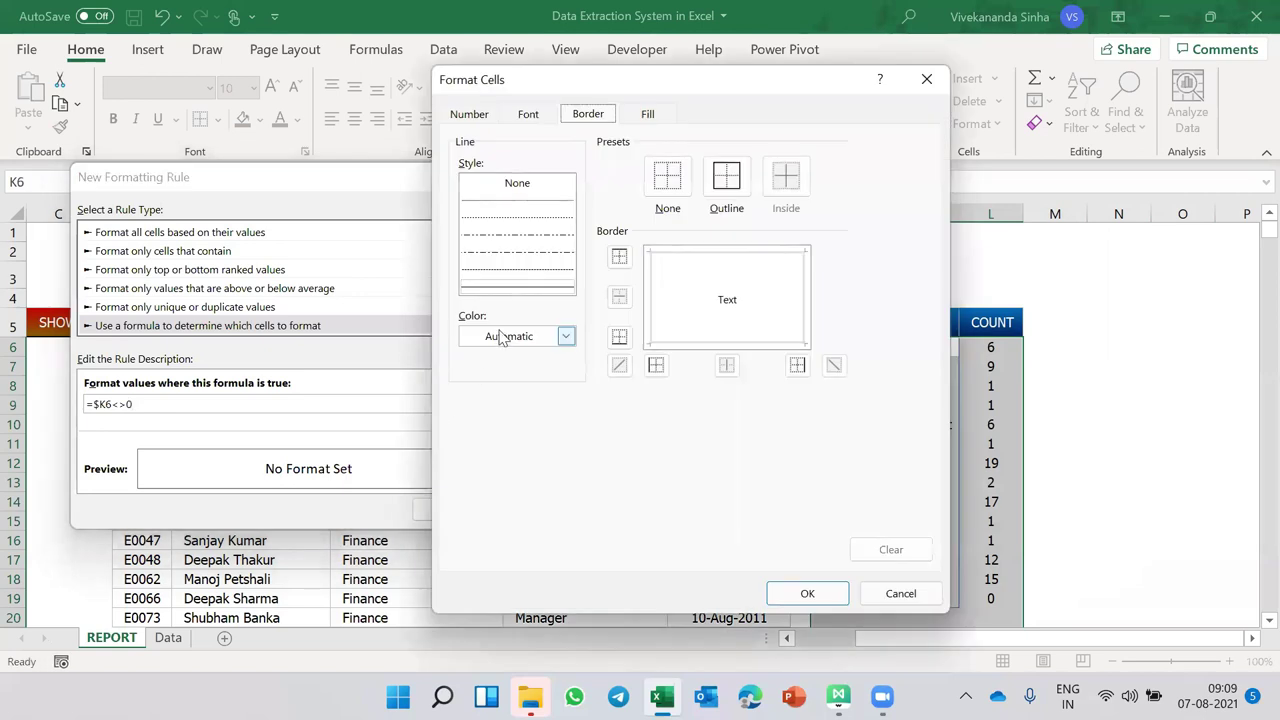
left_click(500, 337)
left_click(470, 466)
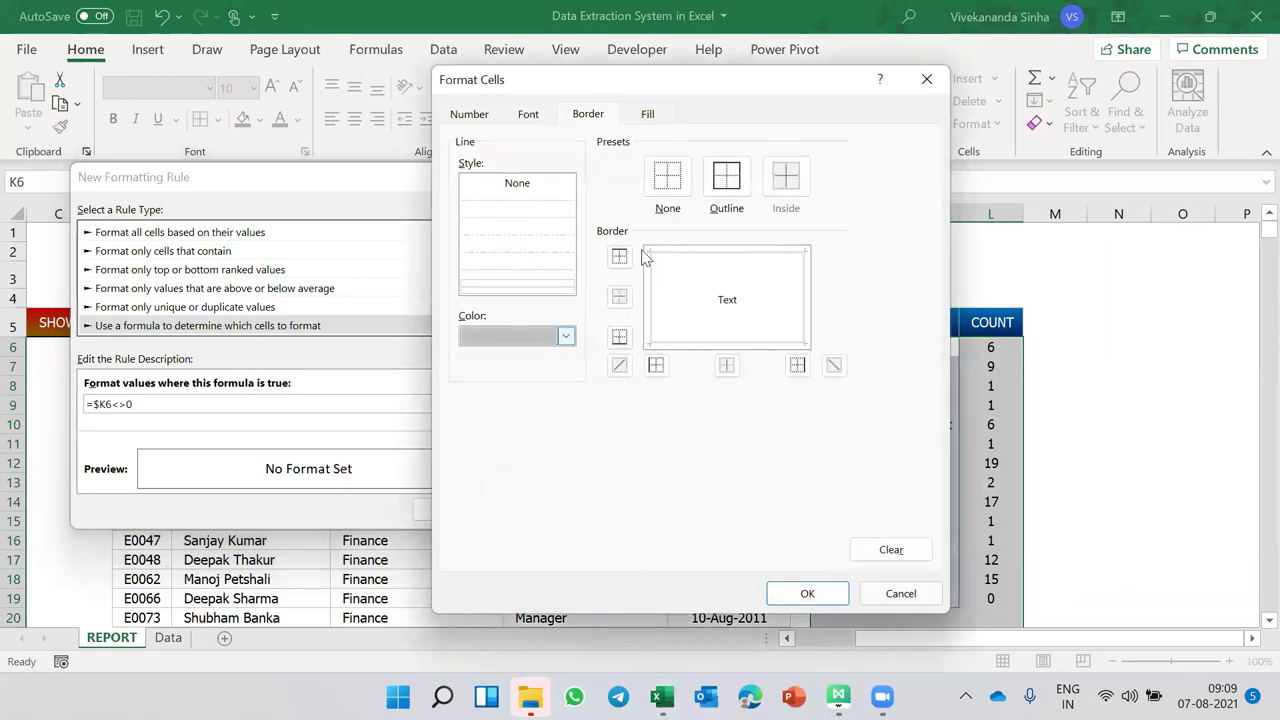
left_click(726, 177)
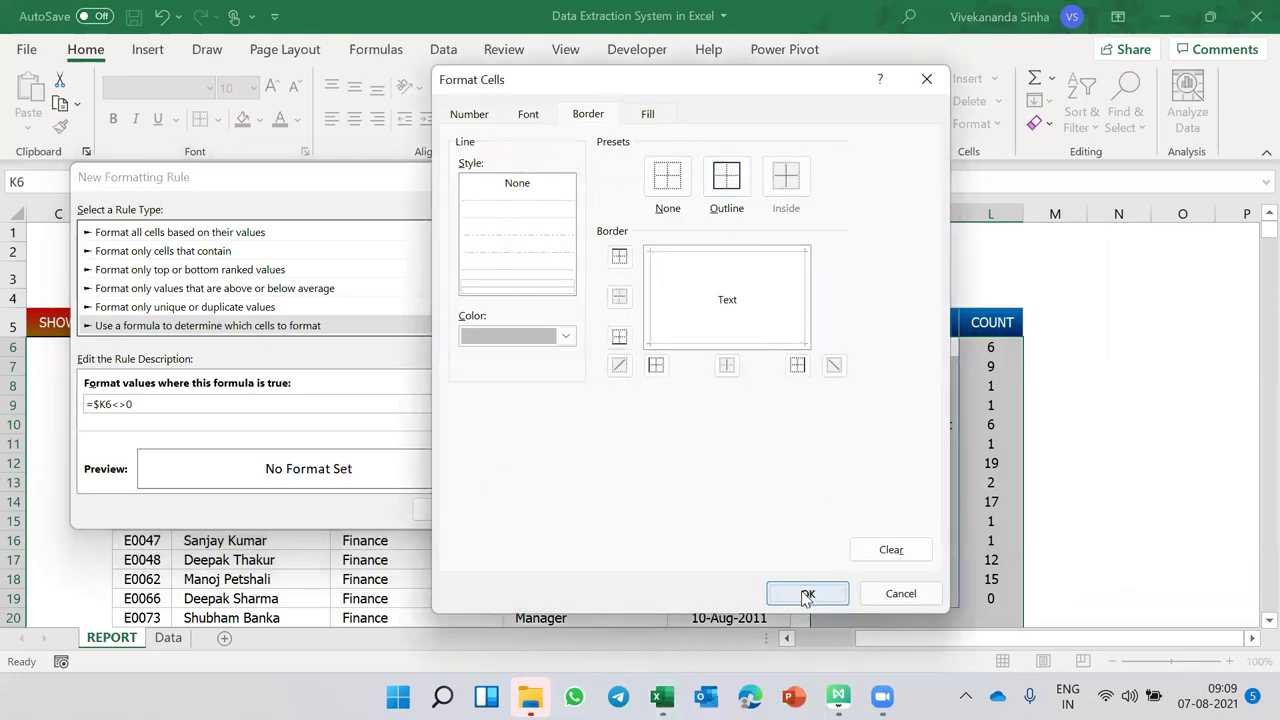
left_click(807, 594)
left_click(460, 513)
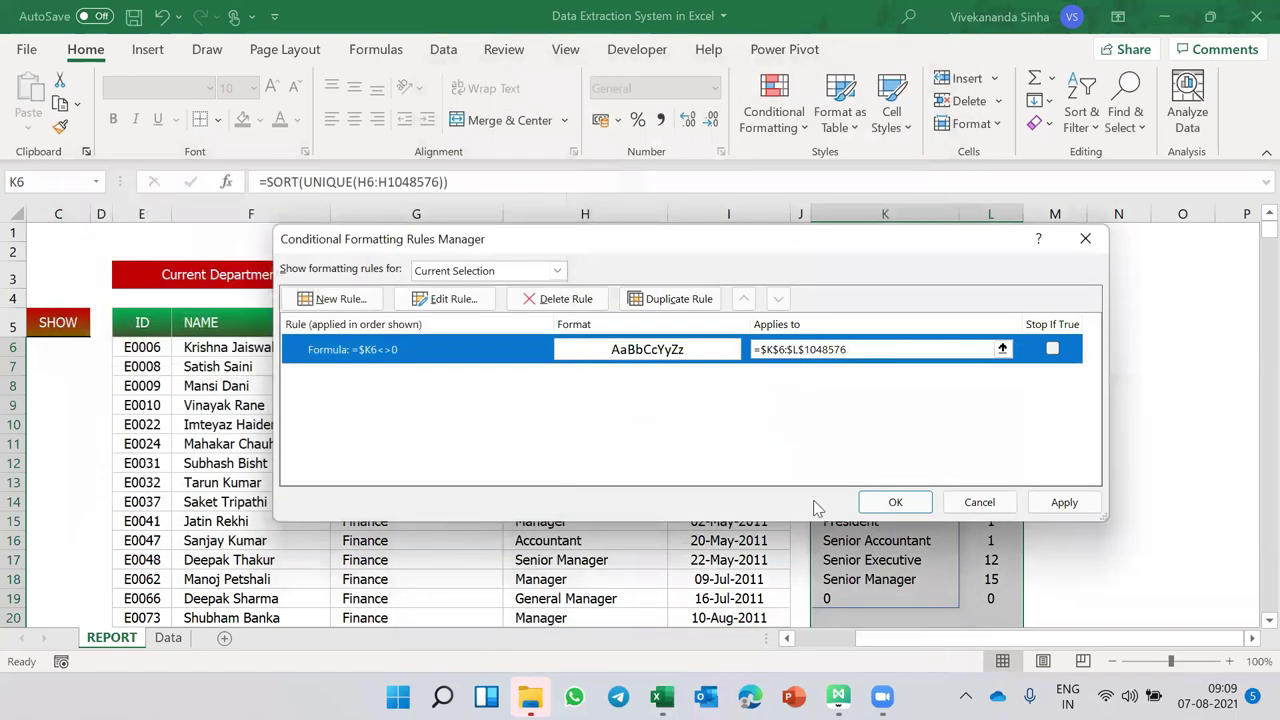
left_click(895, 502)
left_click(1074, 471)
scroll(1074, 471, "down", 3)
- Check the trailing 0 row of the COUNT table, then set the department to Sales
scroll(1074, 471, "up", 2)
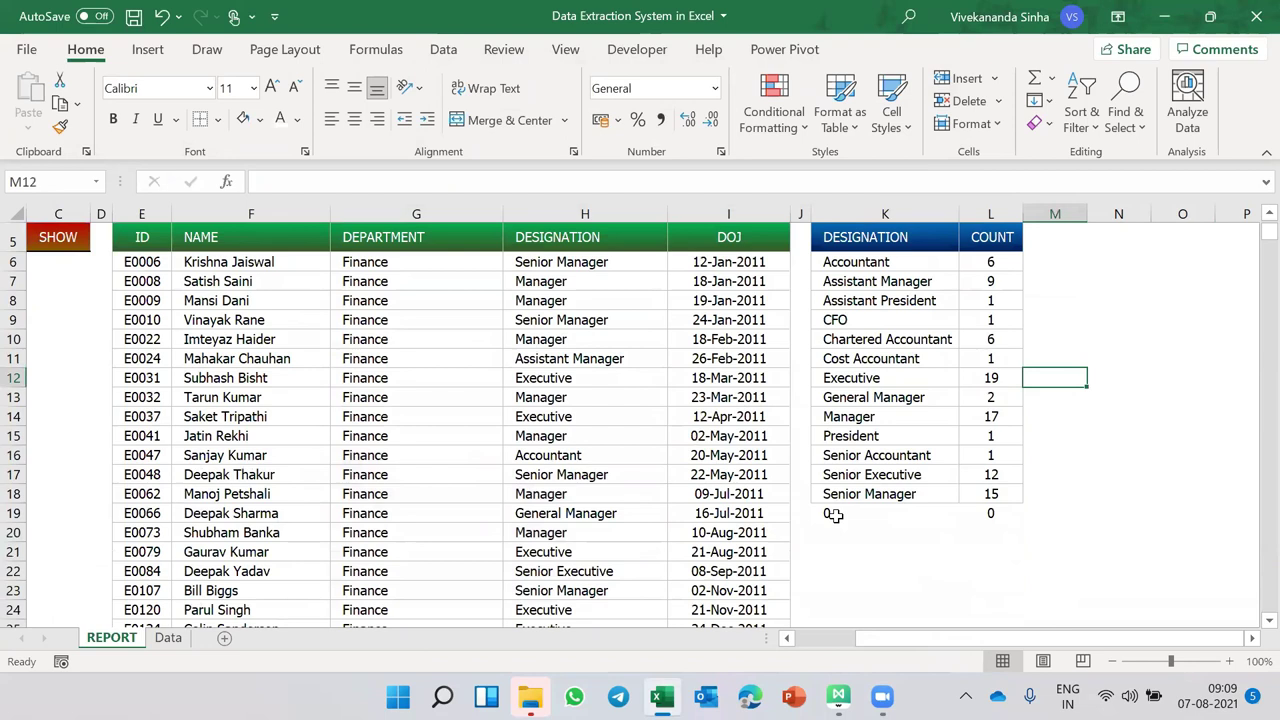
left_click_drag(833, 515, 987, 515)
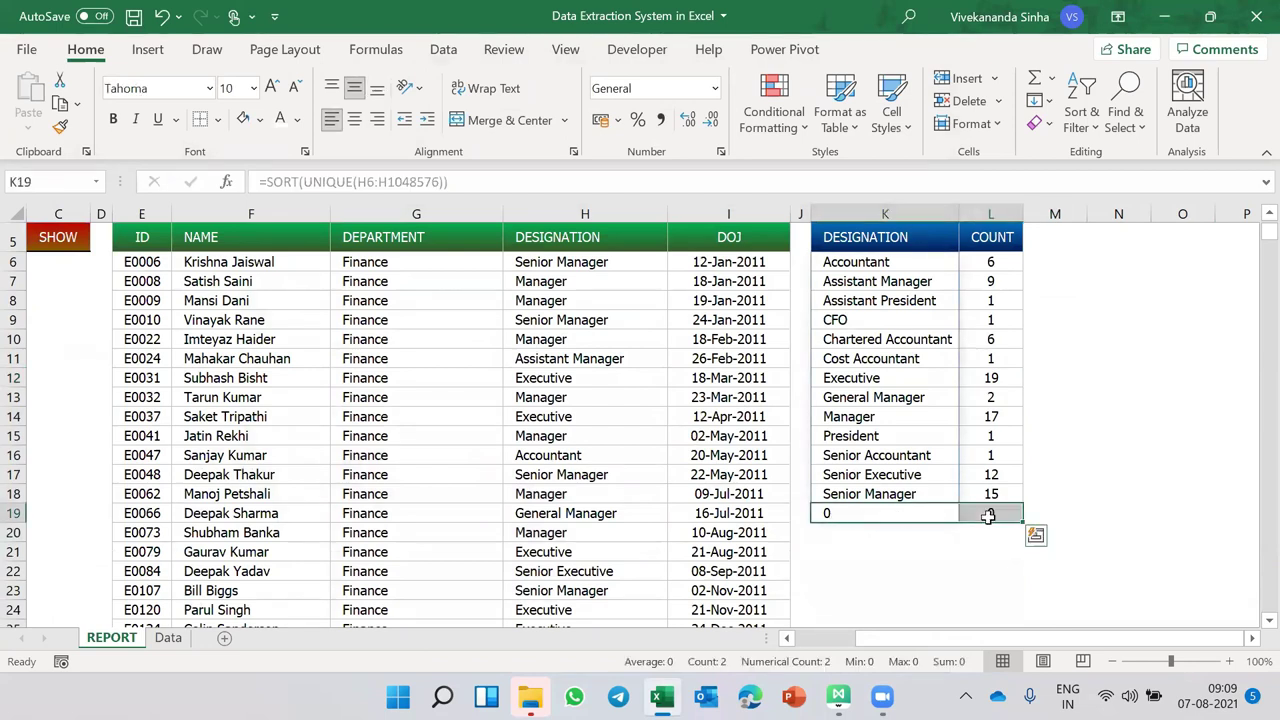
left_click(1074, 393)
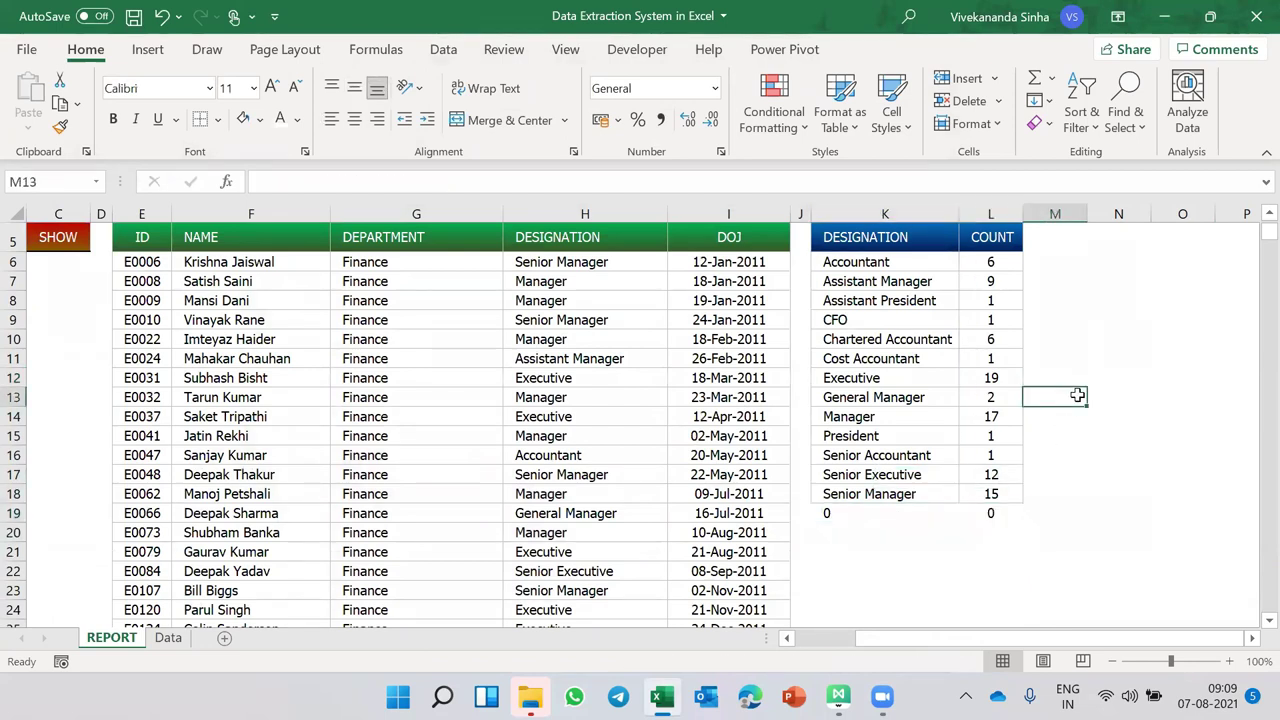
scroll(1074, 393, "up", 2)
left_click(368, 283)
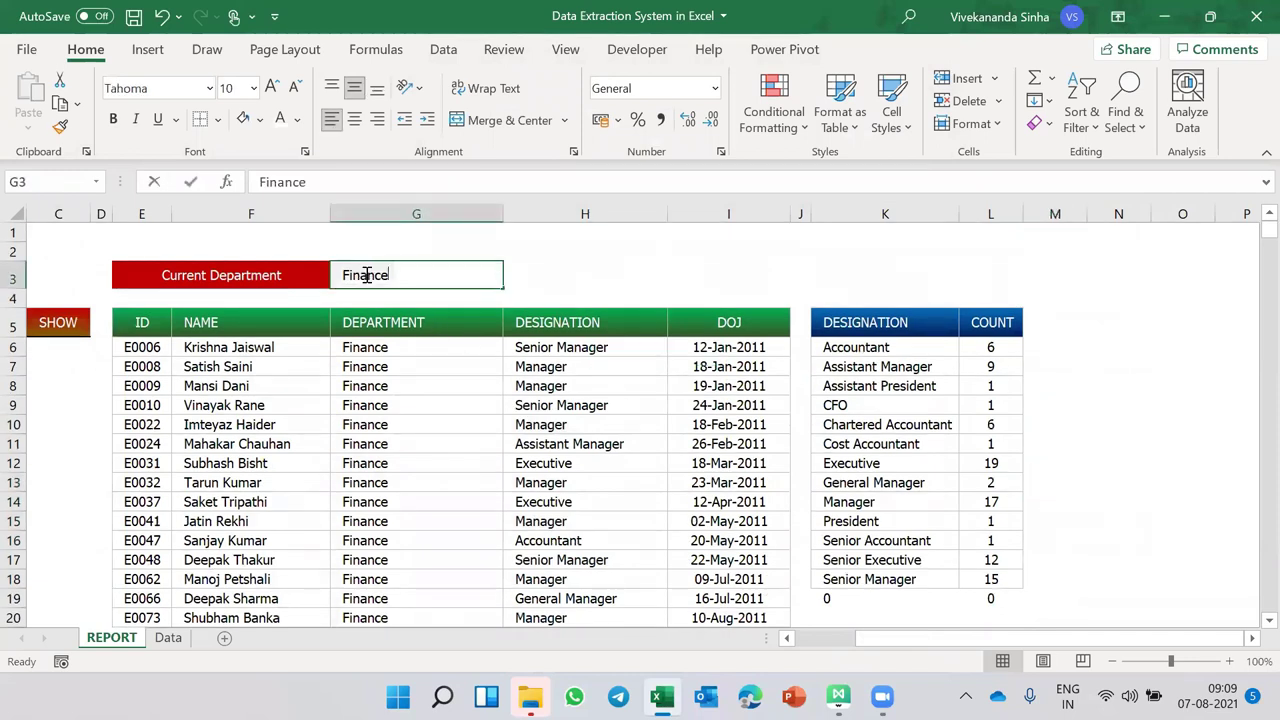
type("Sales")
key("Return")
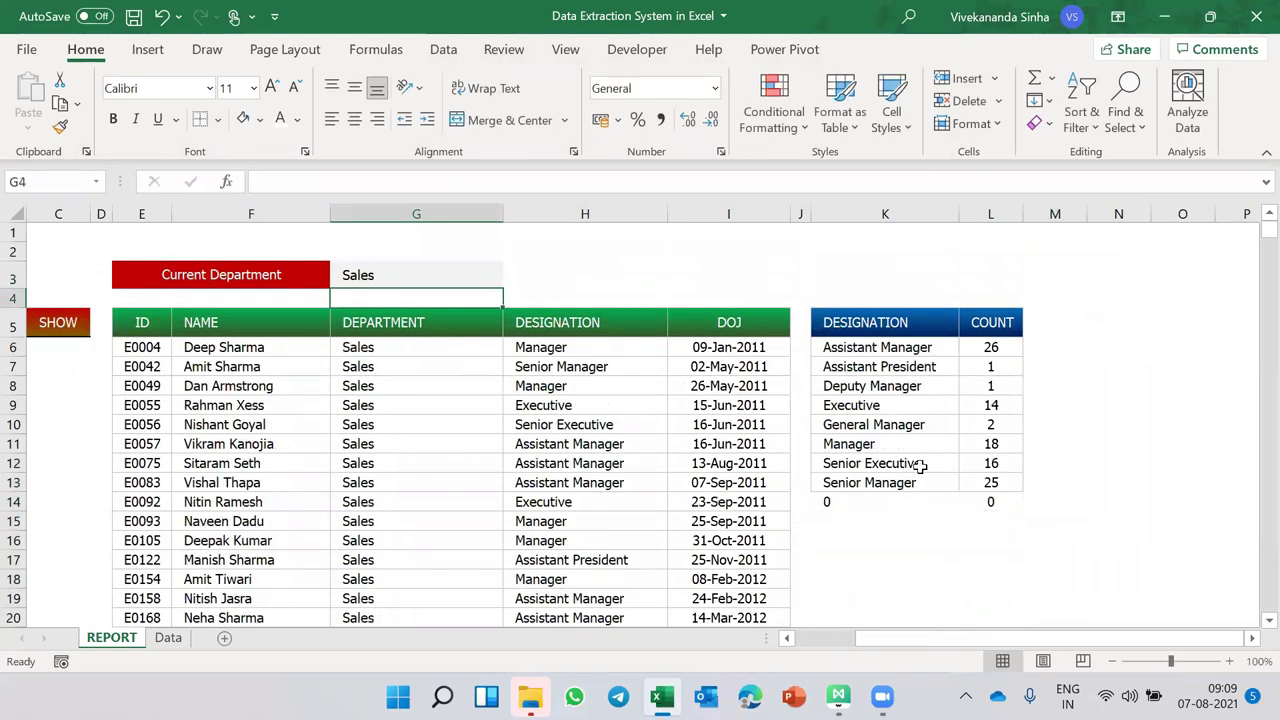
- Change the Current Department in G3 to Quality
left_click(380, 277)
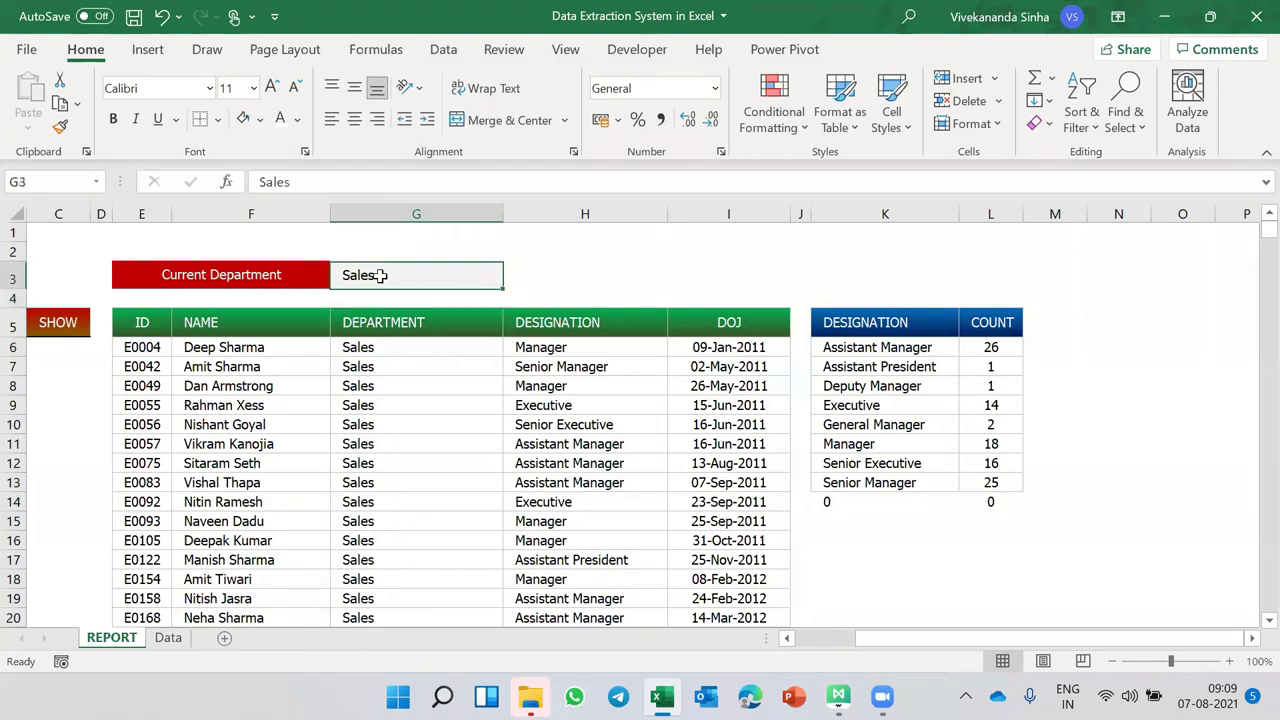
type("Quality")
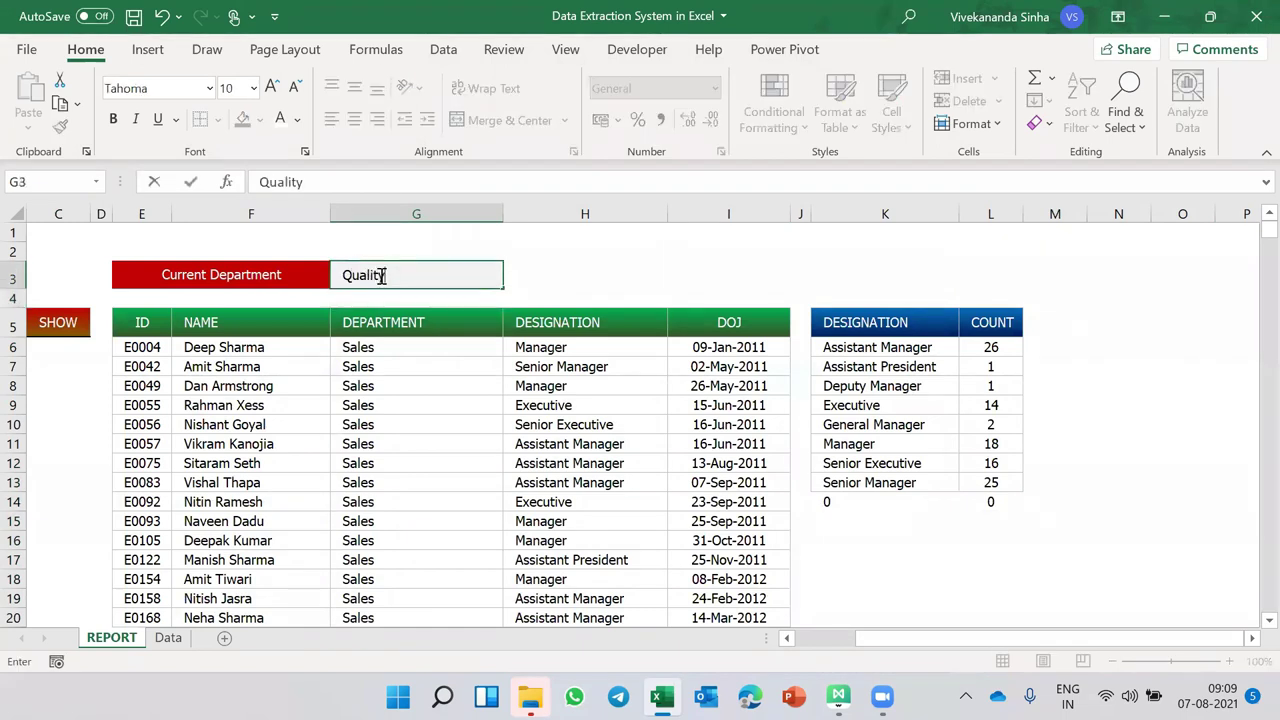
key("Return")
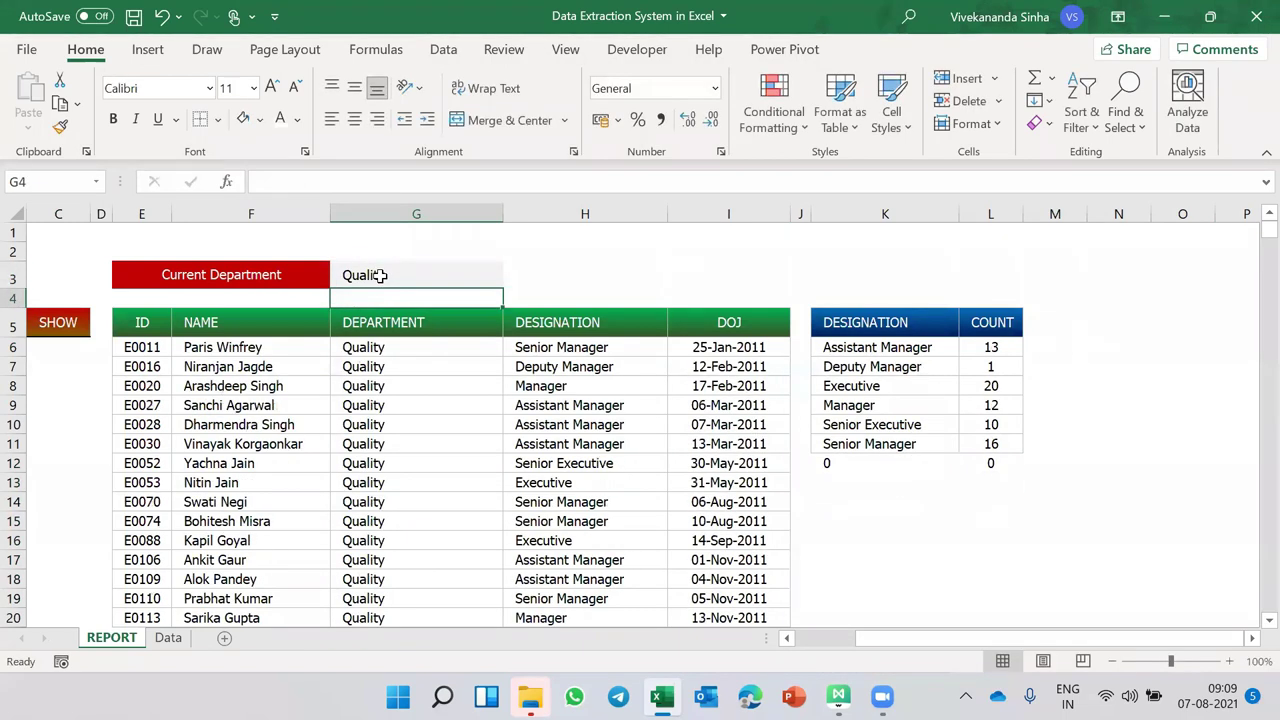
- Select K6:L1048576 and create a new conditional formatting rule with formula =K6=0
left_click(873, 348)
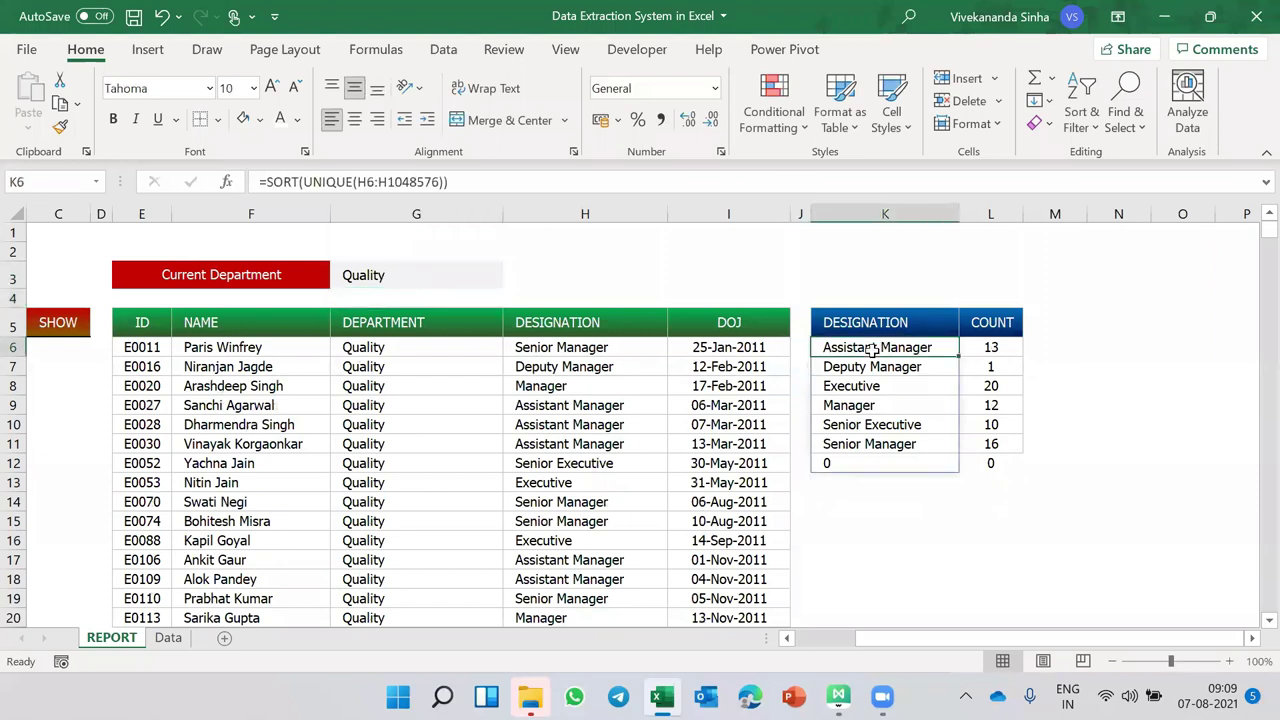
key("shift+Right")
key("ctrl+shift+Down")
key("ctrl+shift+Down")
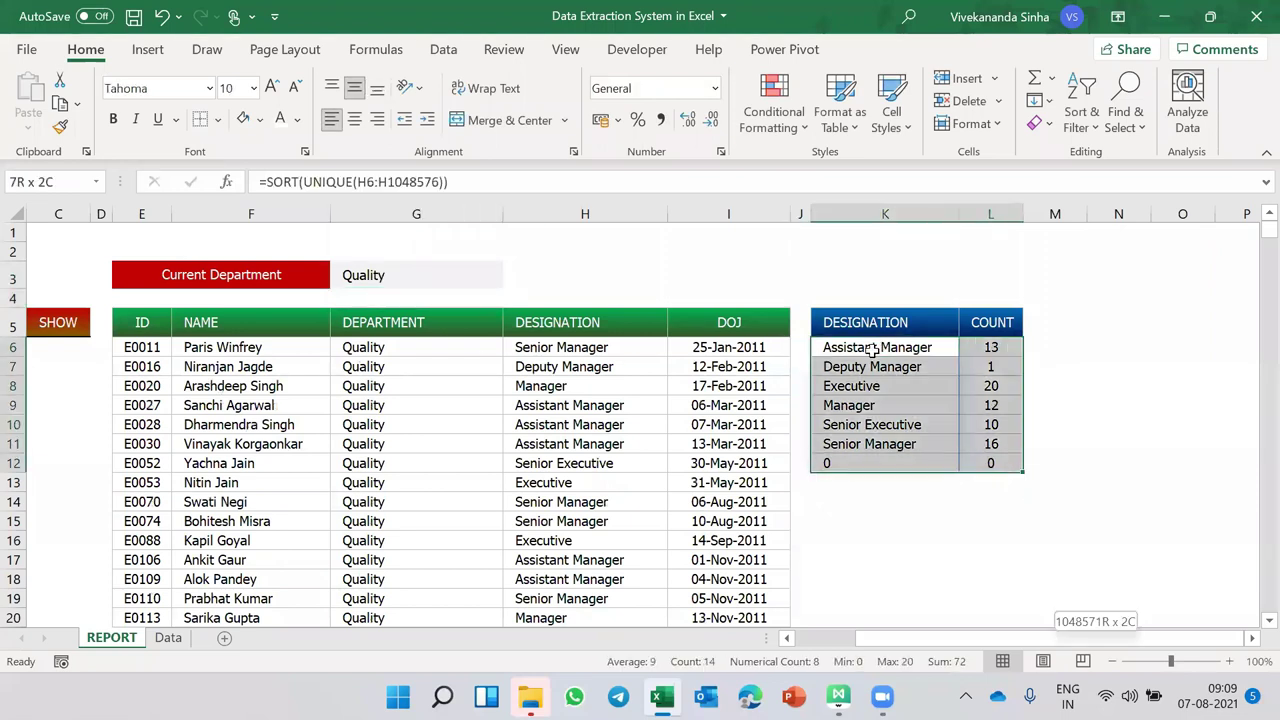
key("alt+h")
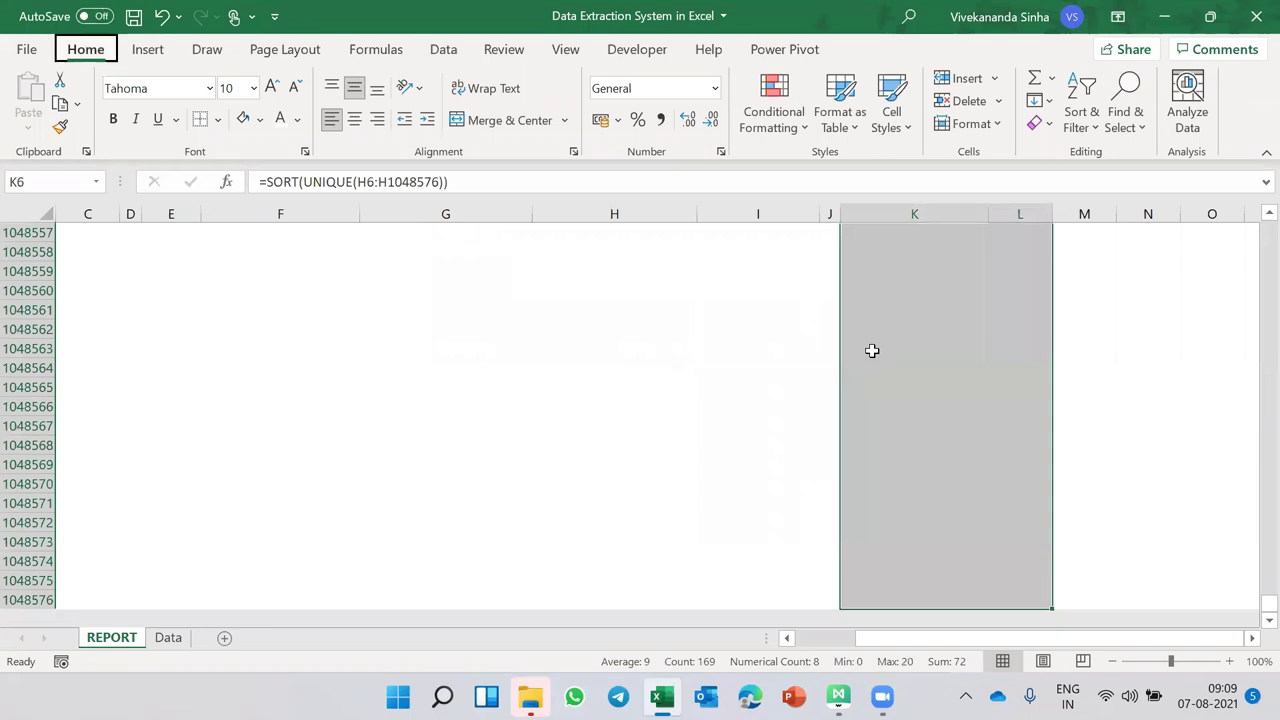
key("l")
key("r")
left_click(322, 302)
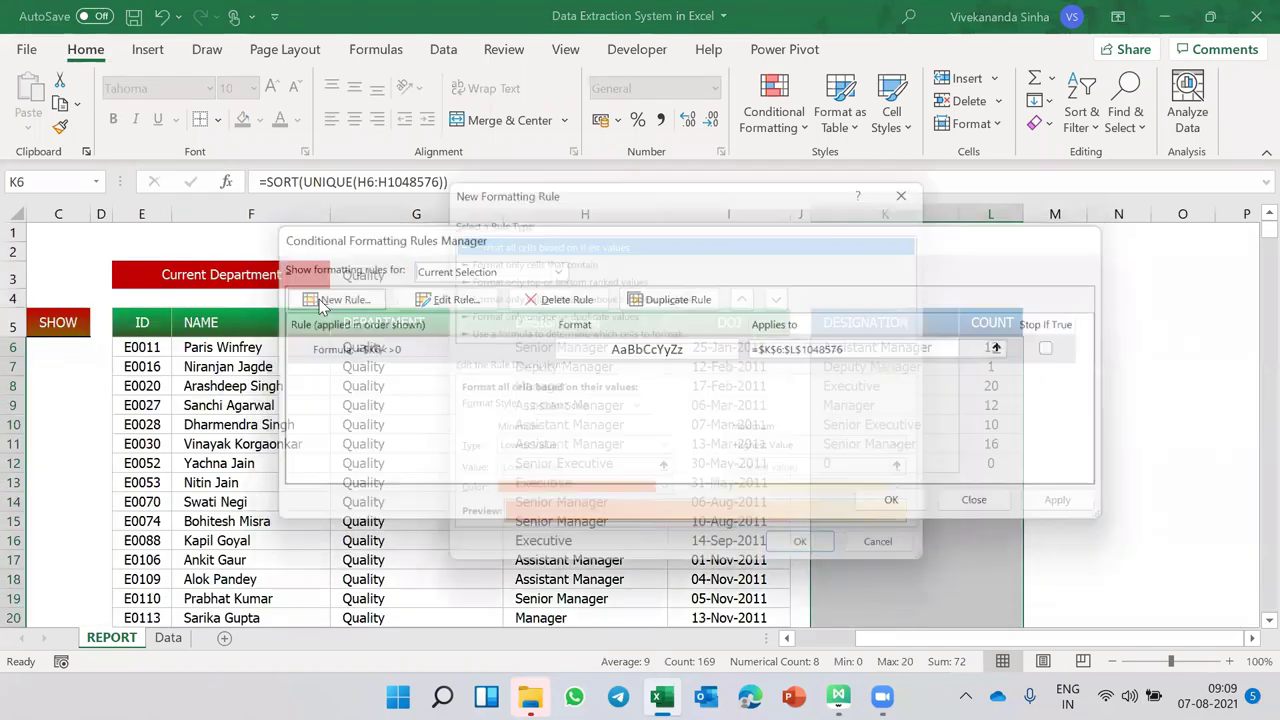
left_click(528, 334)
left_click(502, 417)
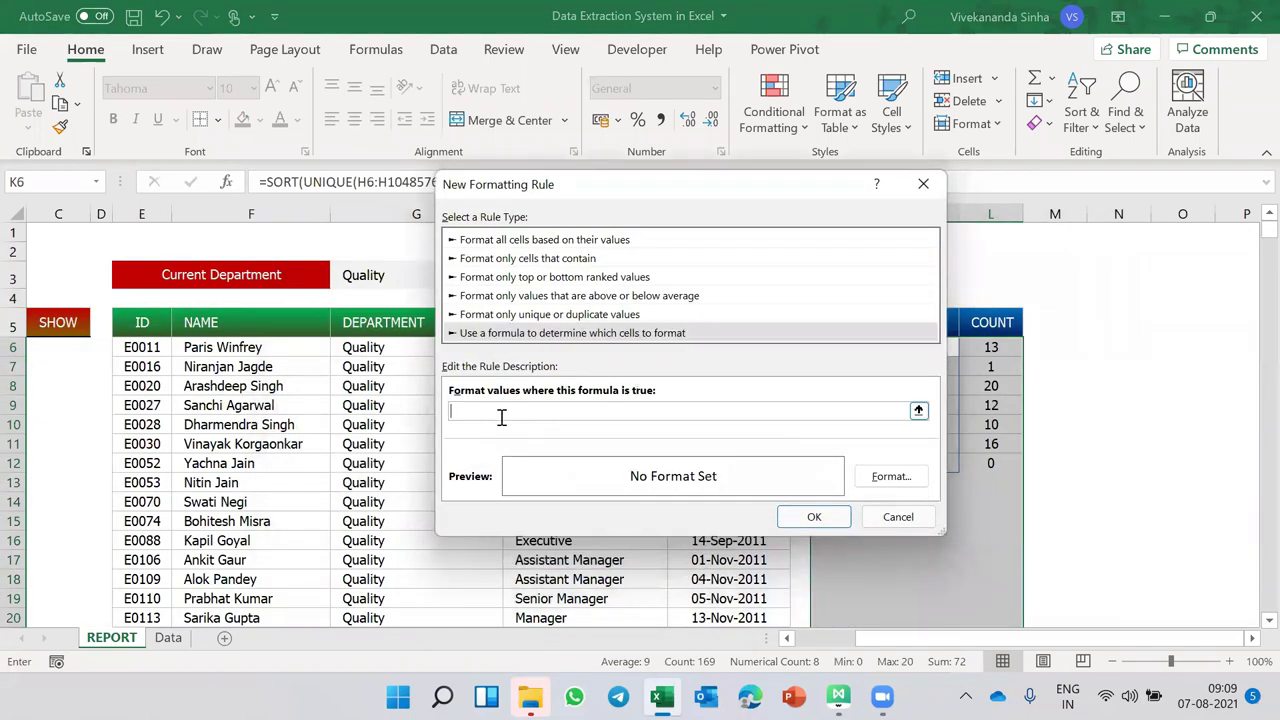
left_click_drag(685, 194, 497, 201)
type("=")
left_click(900, 347)
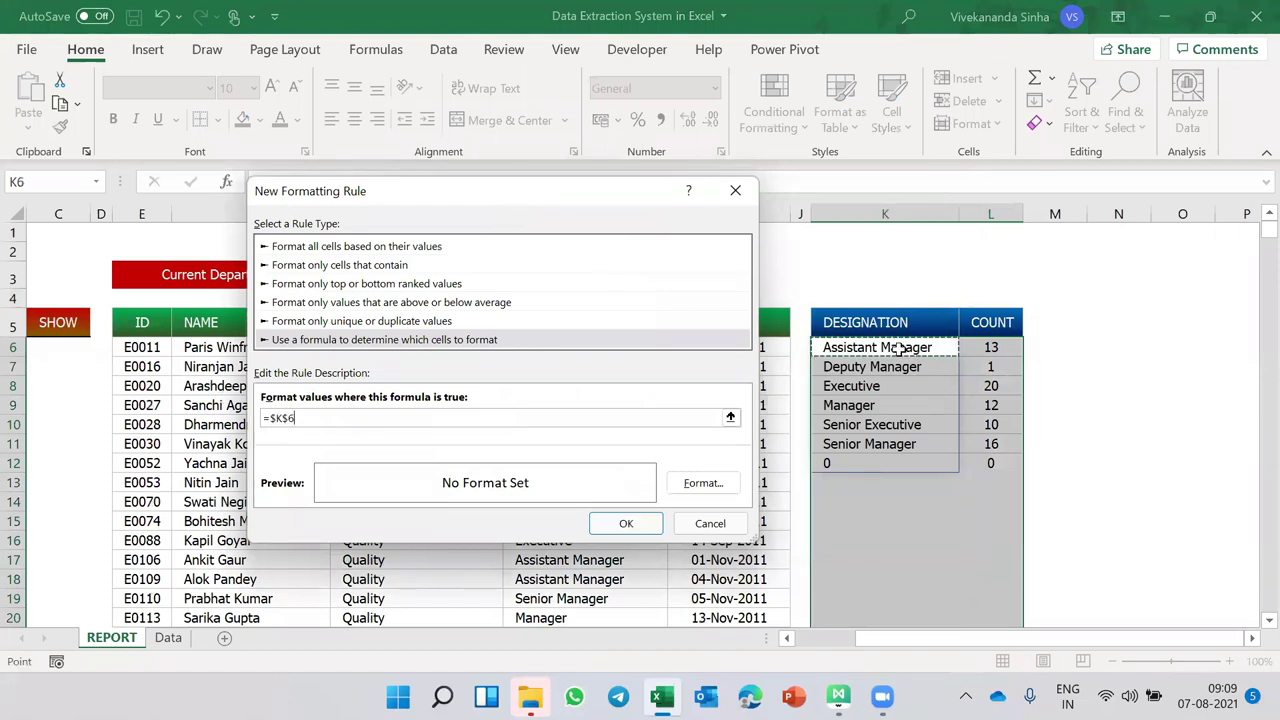
key("F4")
key("F4")
key("F4")
type("=")
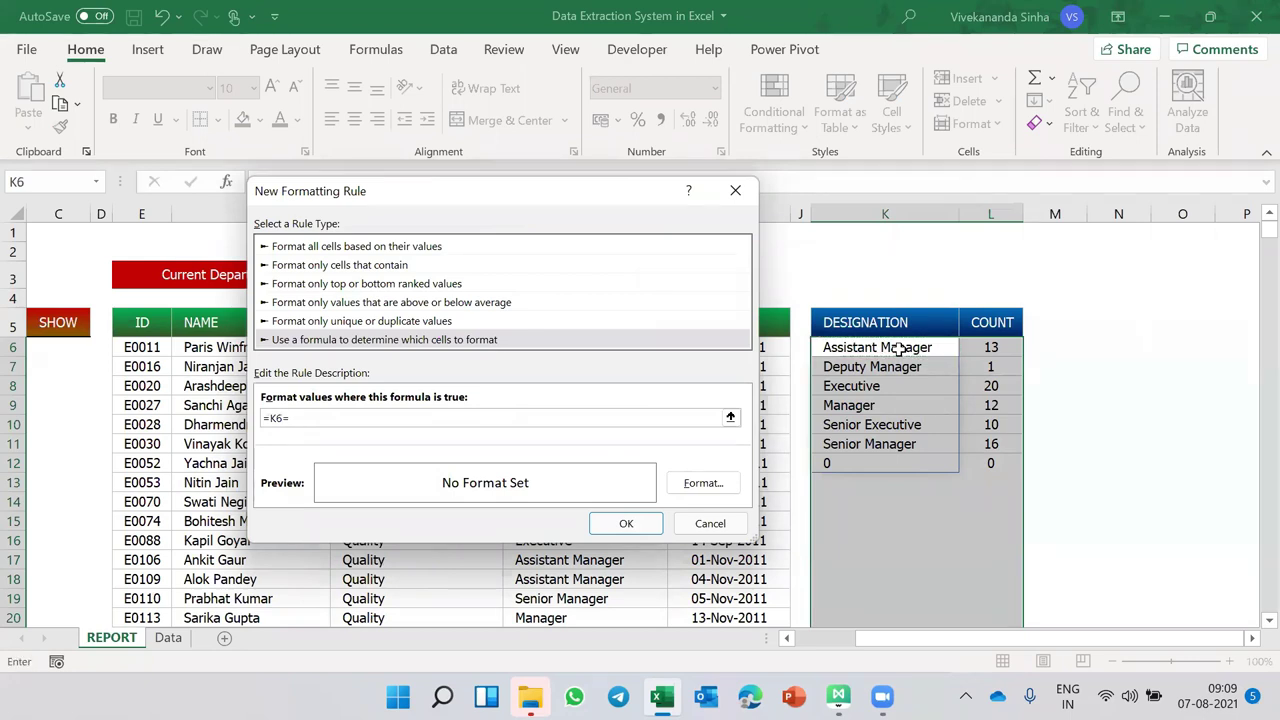
type("0")
- Give the zero rule a white font colour and apply it to hide the 0 row
left_click(702, 488)
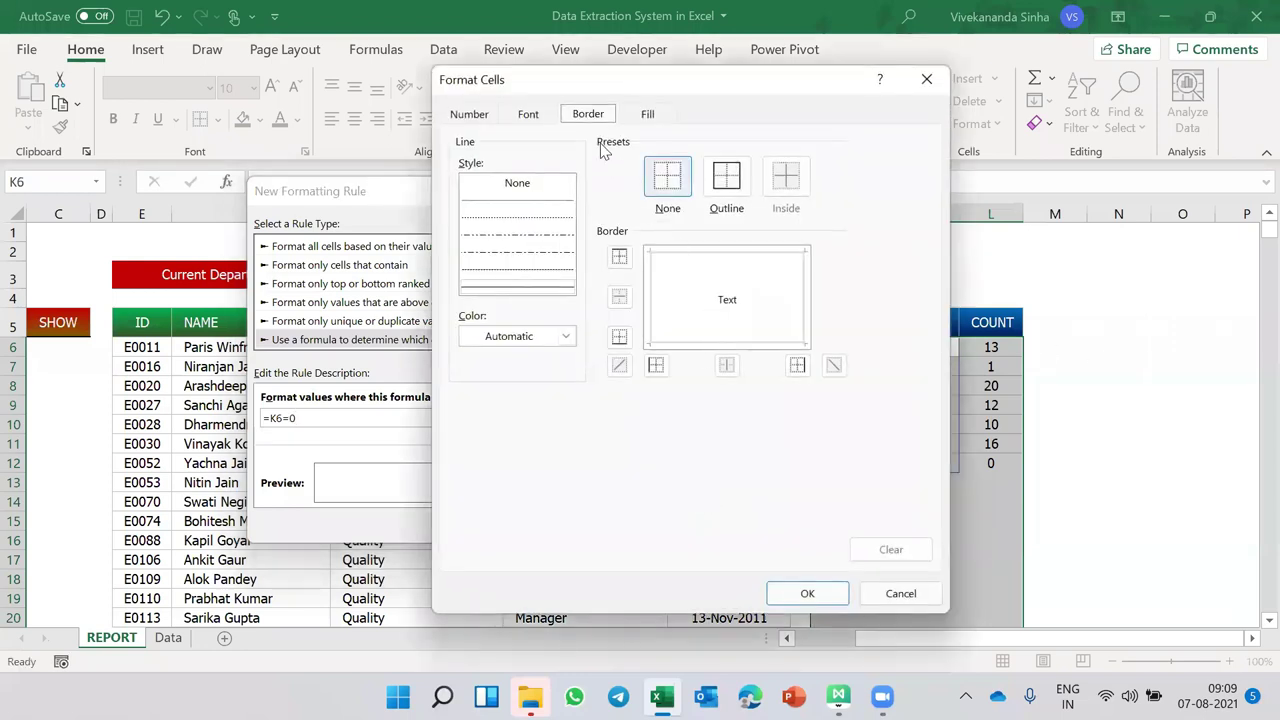
left_click(528, 114)
left_click(731, 296)
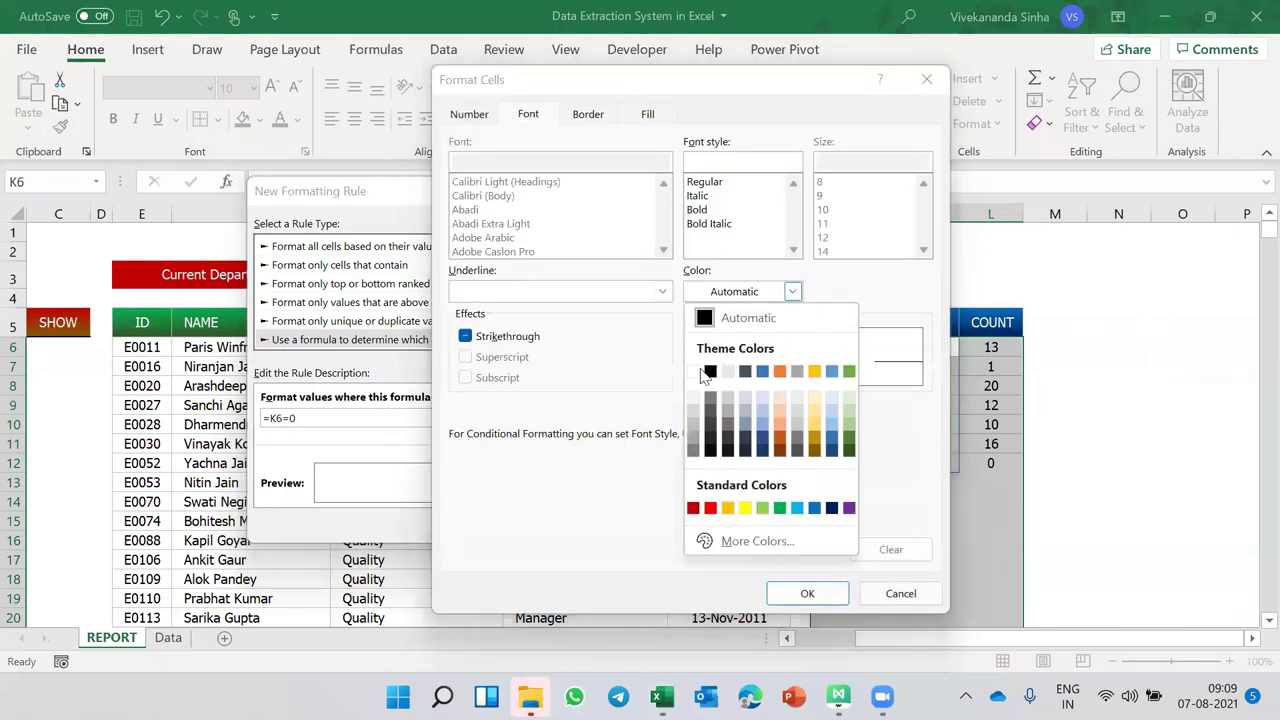
left_click(700, 372)
left_click(795, 590)
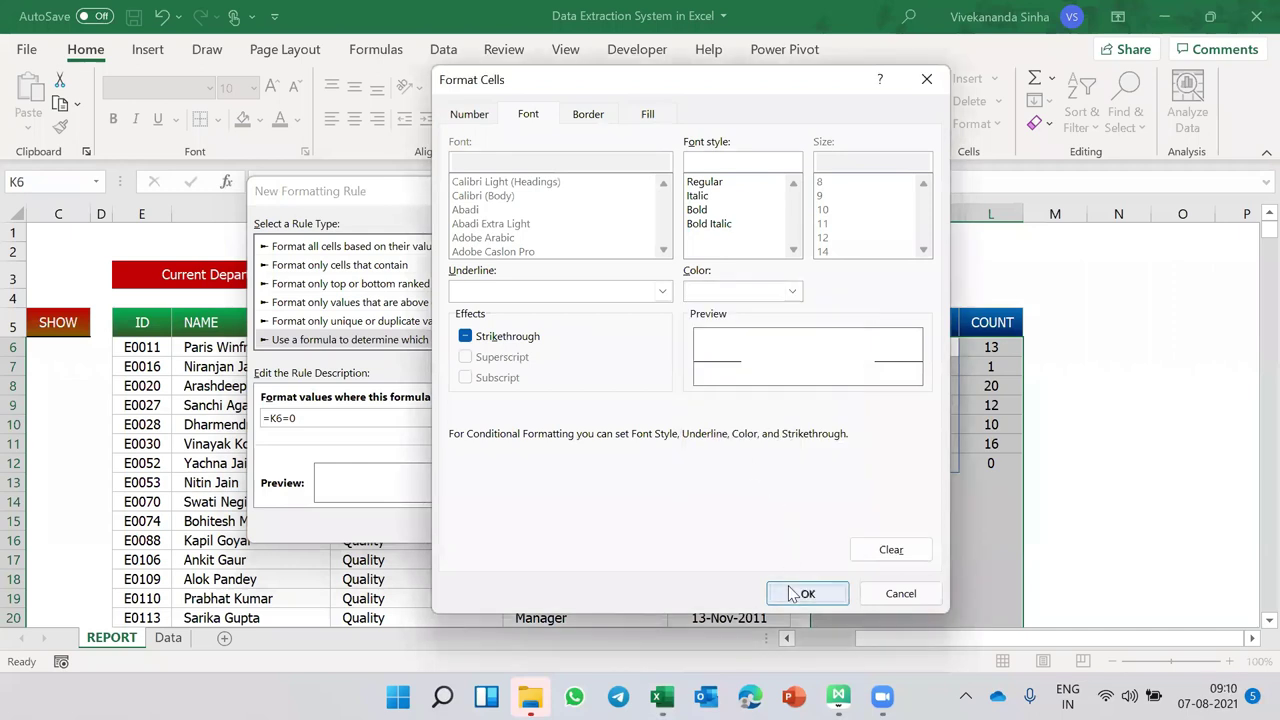
left_click(630, 522)
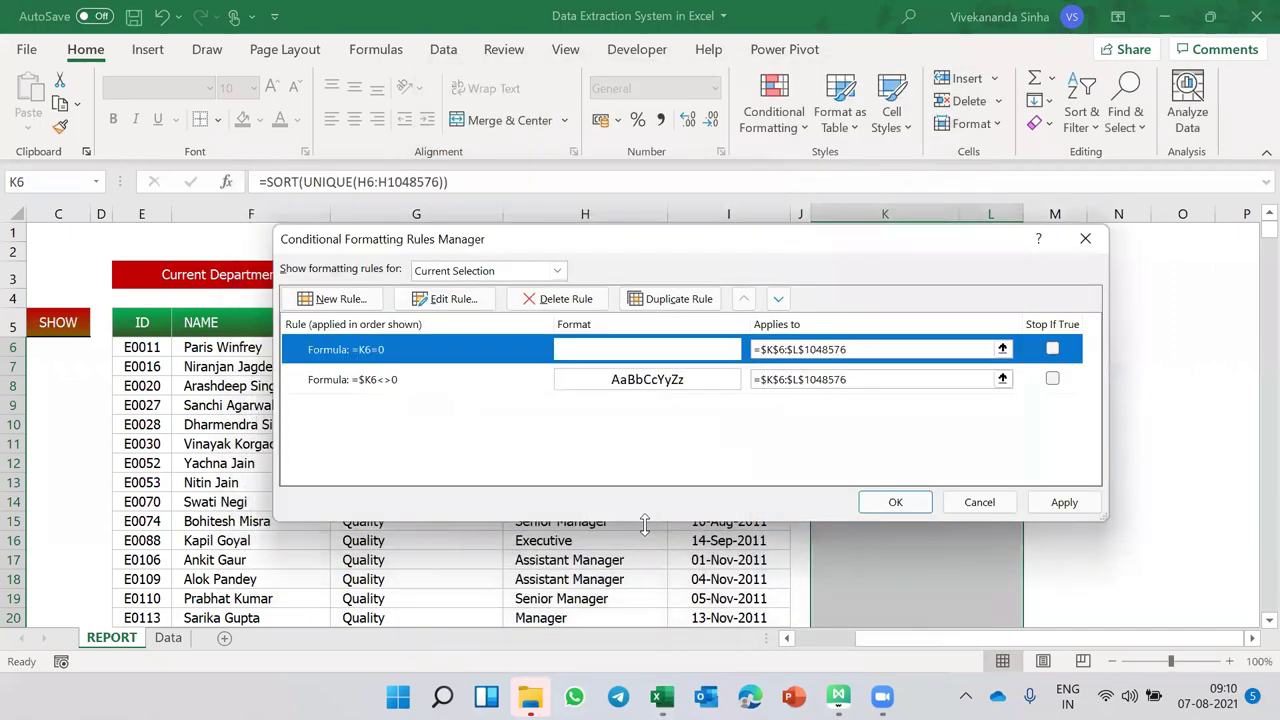
left_click(884, 504)
left_click(927, 479)
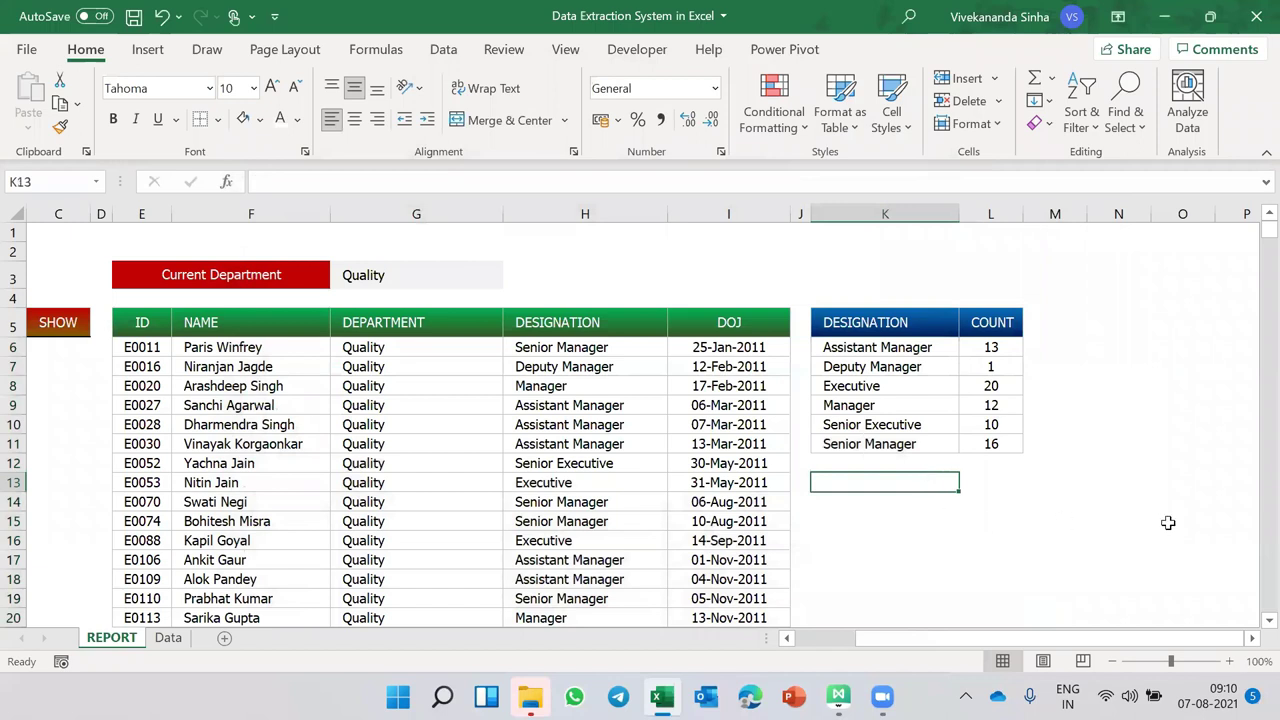
left_click(395, 270)
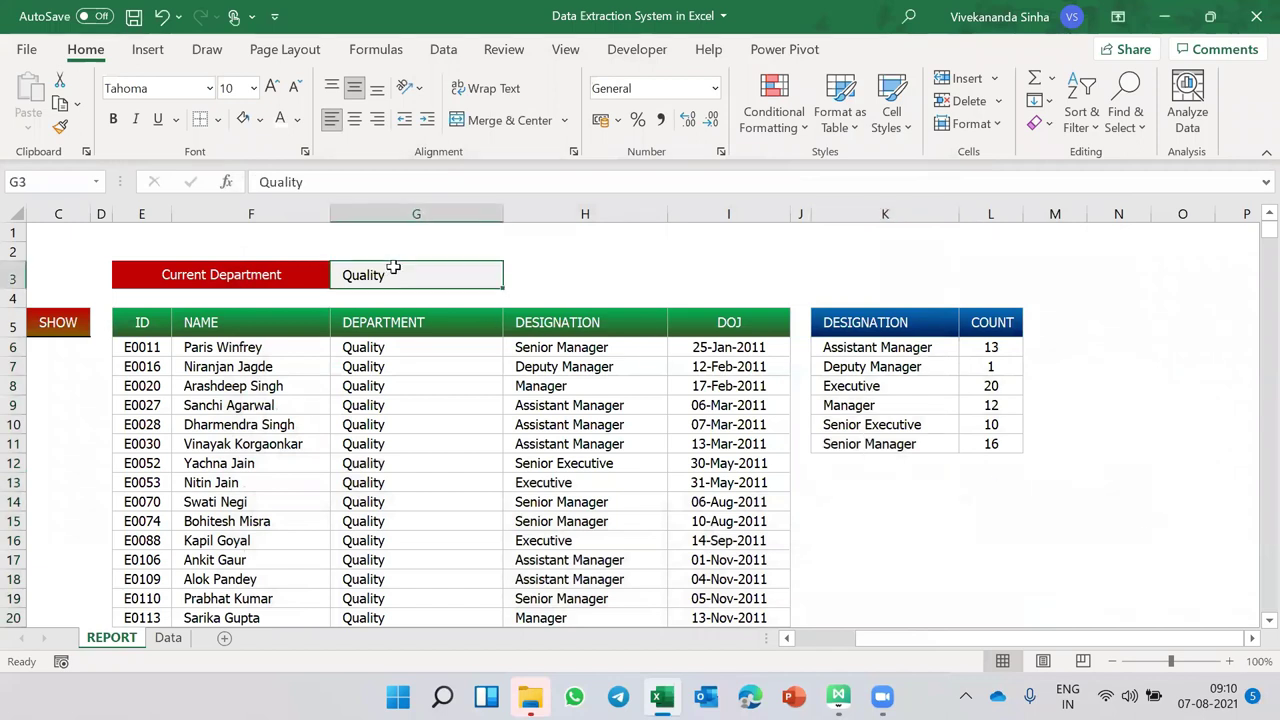
type("Sales")
key("Return")
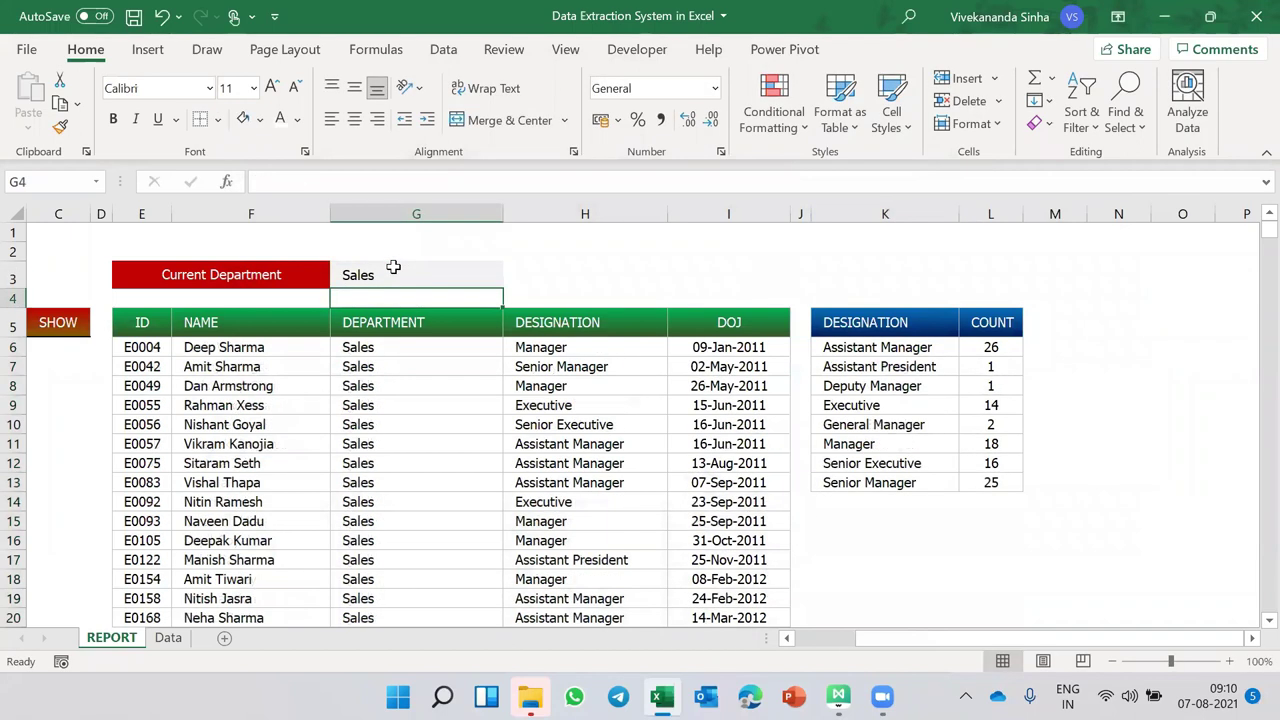
left_click(394, 268)
type("Fi")
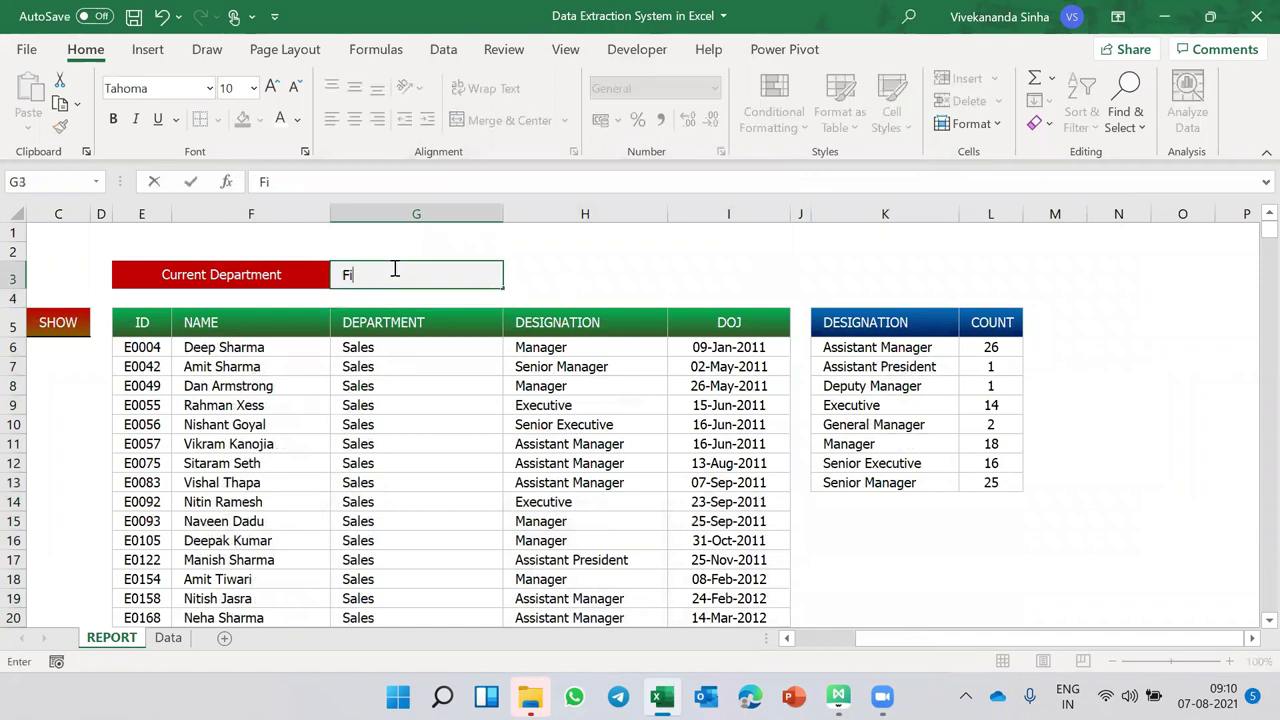
type("nance")
key("Return")
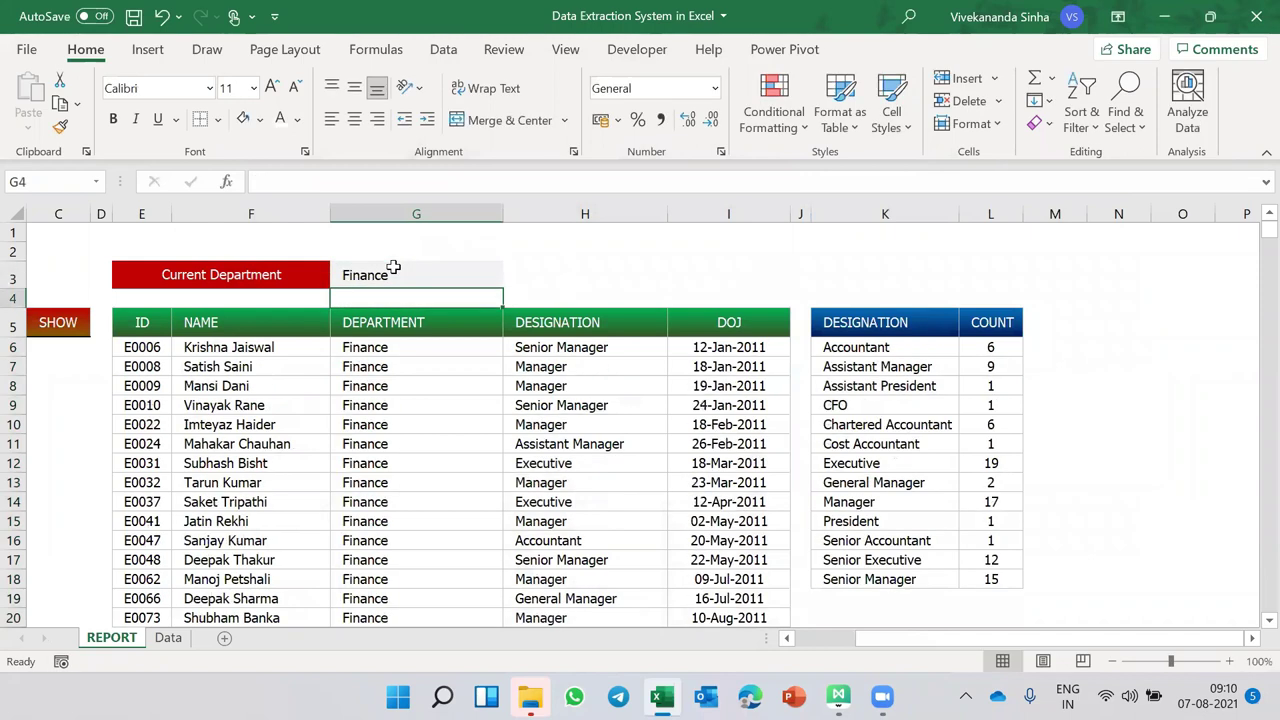
left_click(394, 268)
type("Quality")
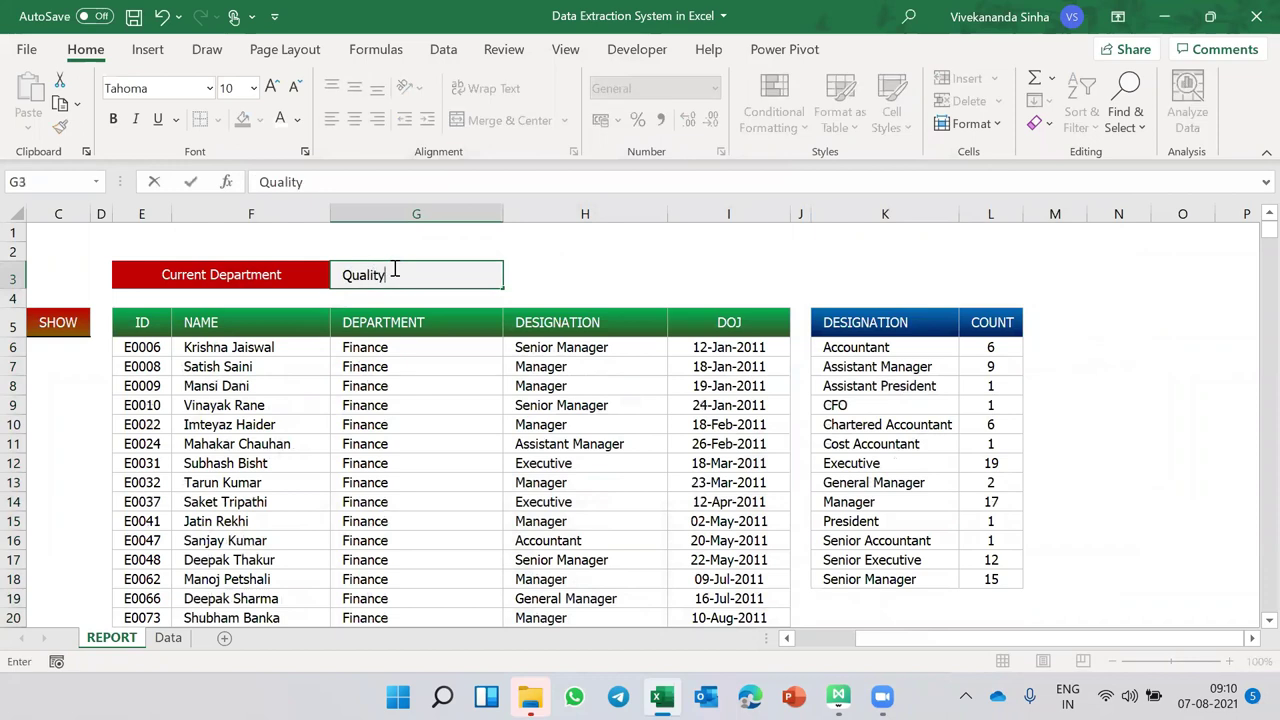
key("Return")
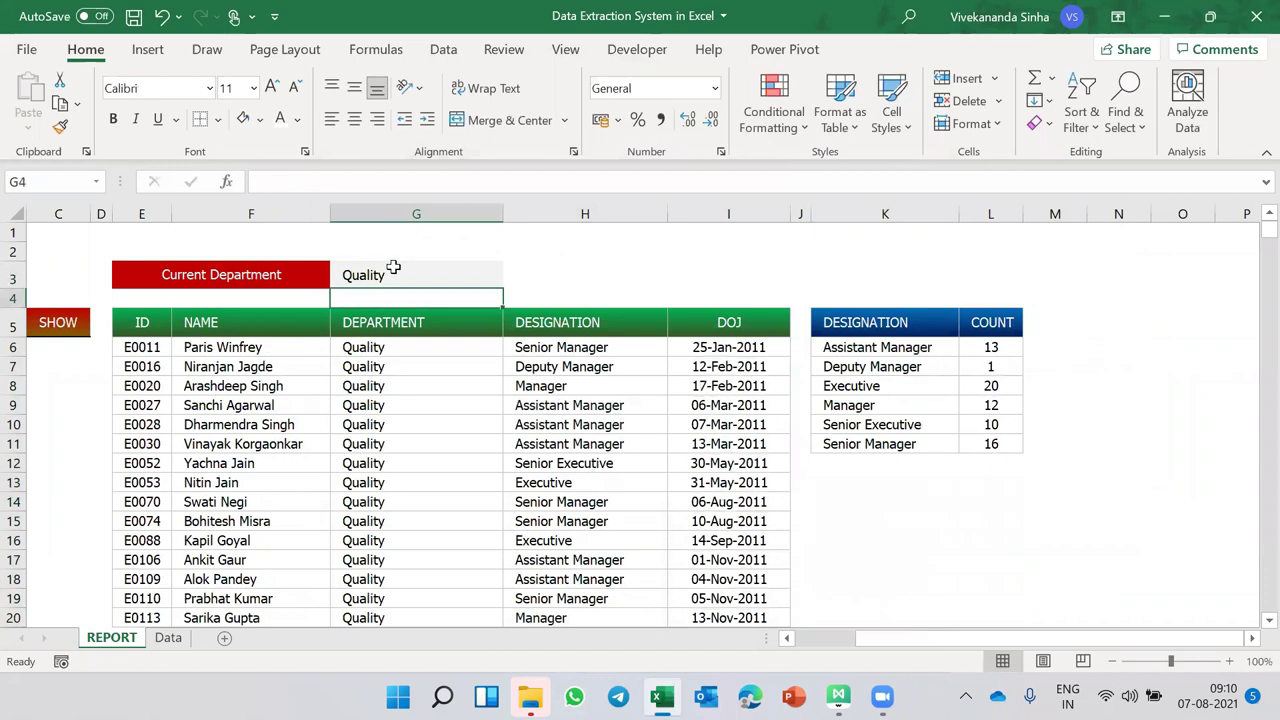
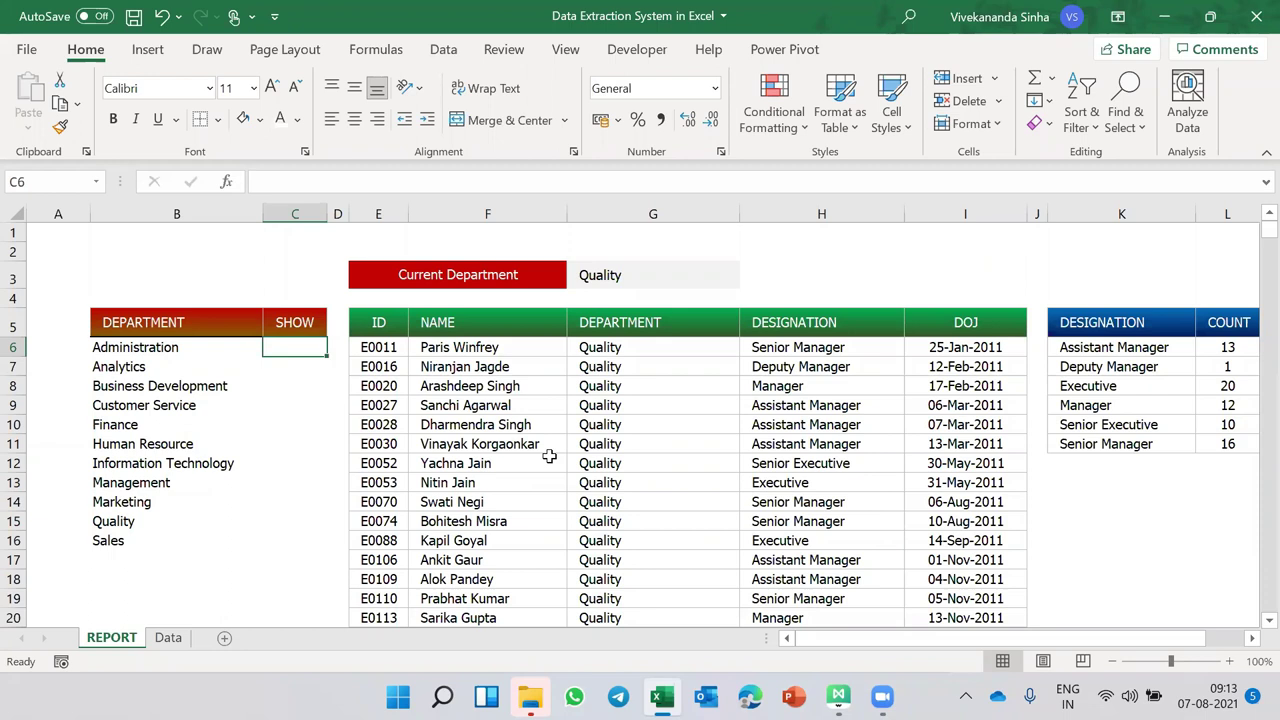
- From the REPORT sheet's code, insert Module1 with an empty Function CURRENTDEPARTMENT(x)
right_click(116, 640)
left_click(200, 480)
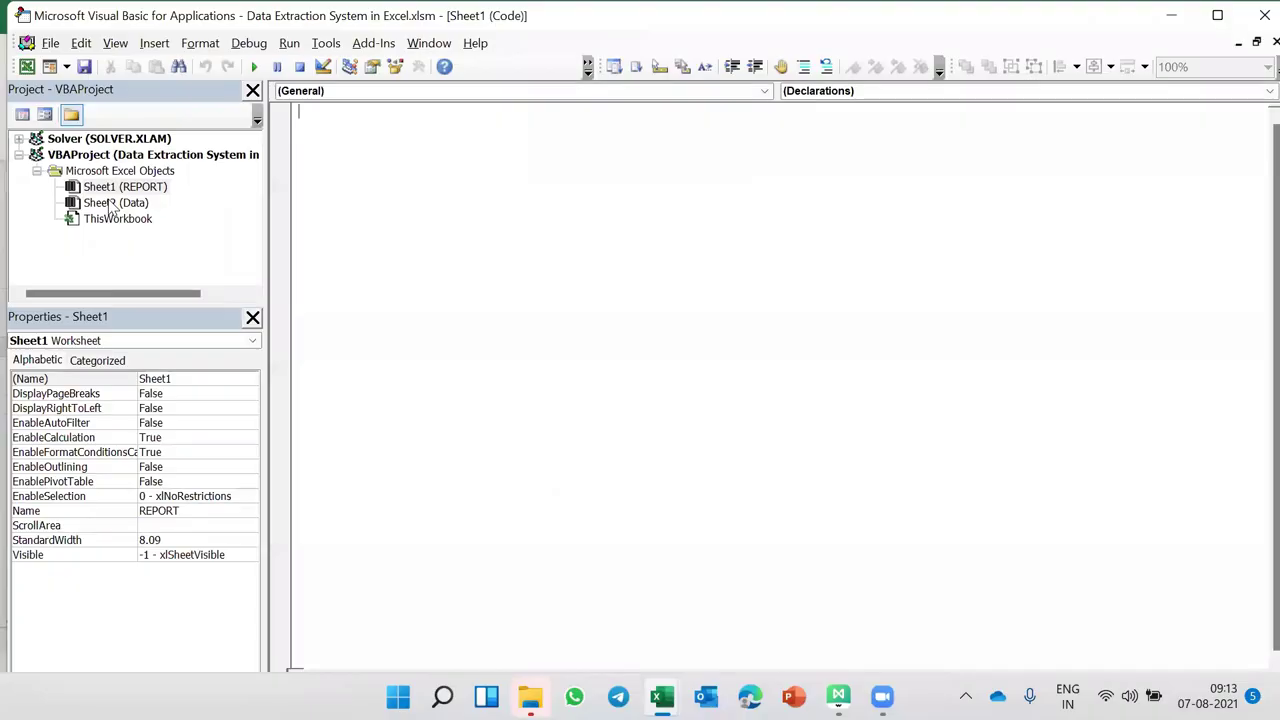
left_click(154, 43)
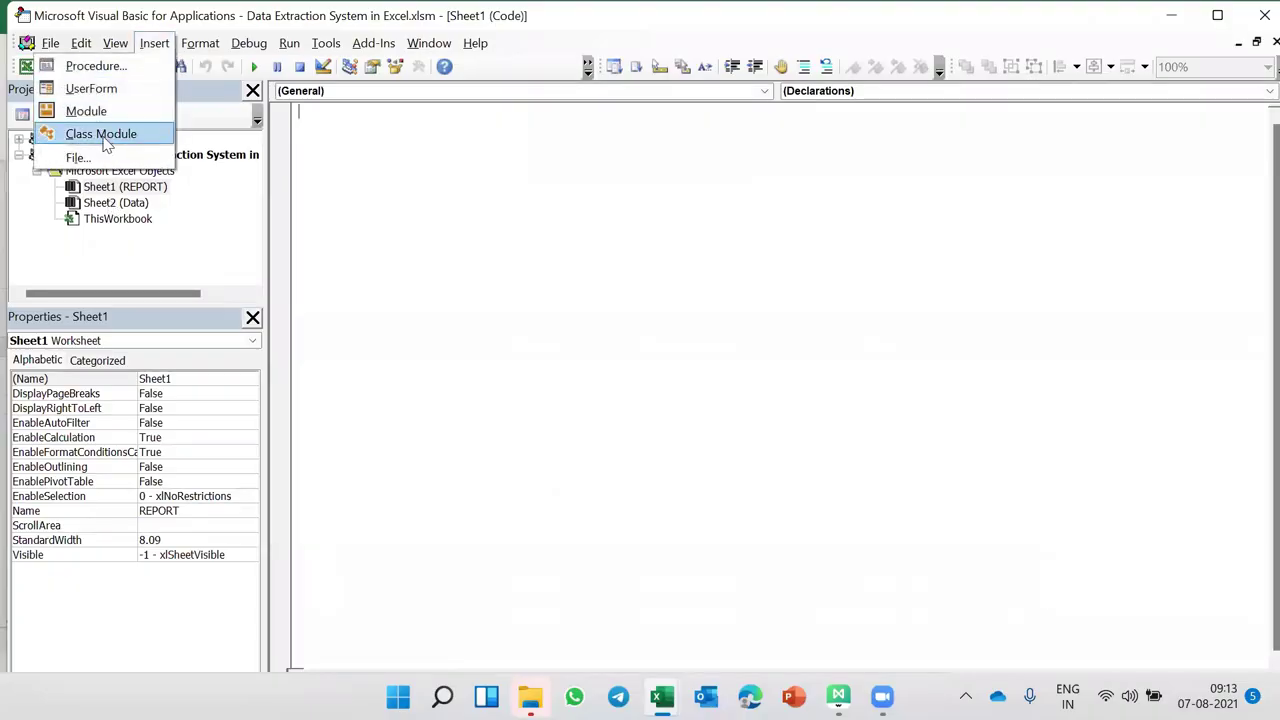
left_click(86, 111)
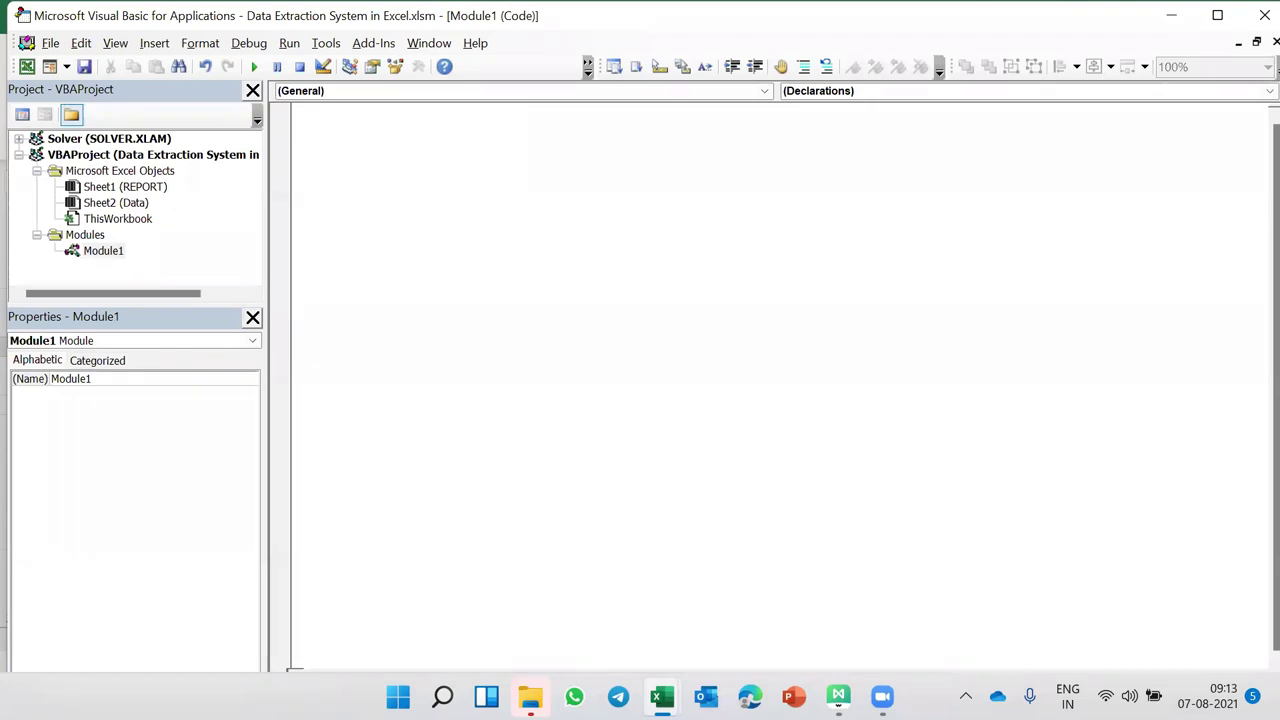
type("Function")
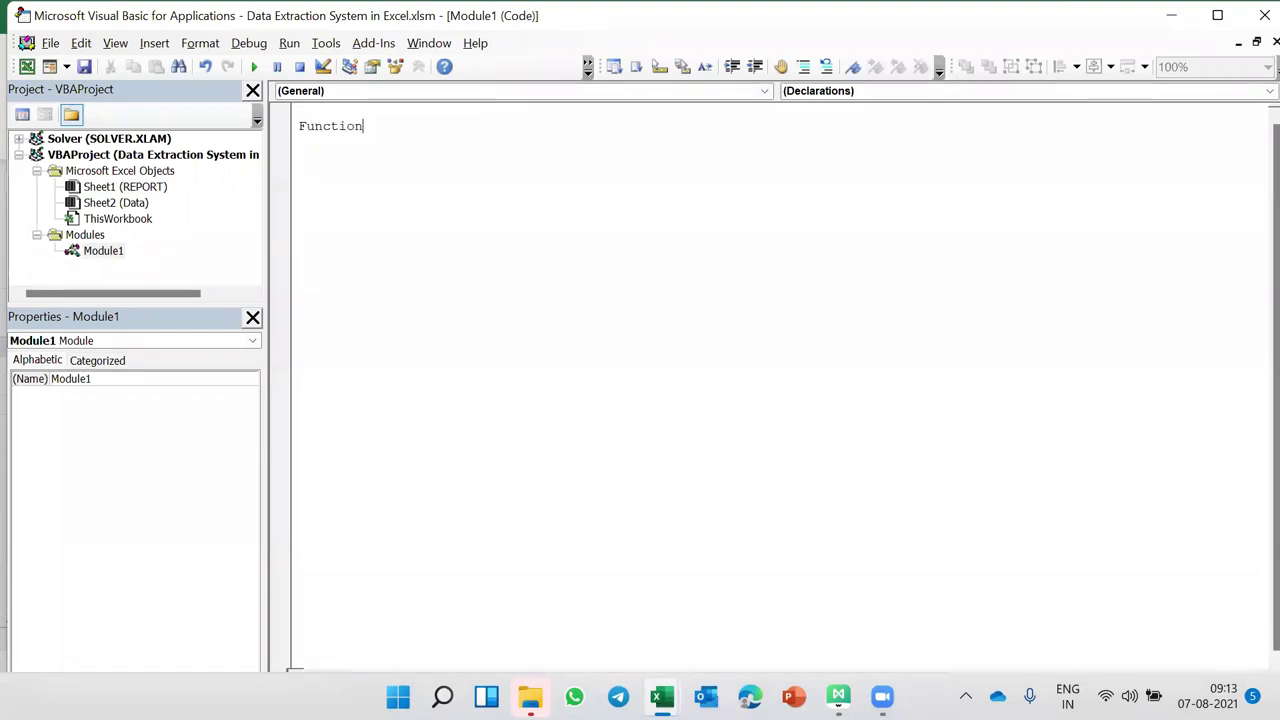
type(" CURRENTDEPARTMENT(x")
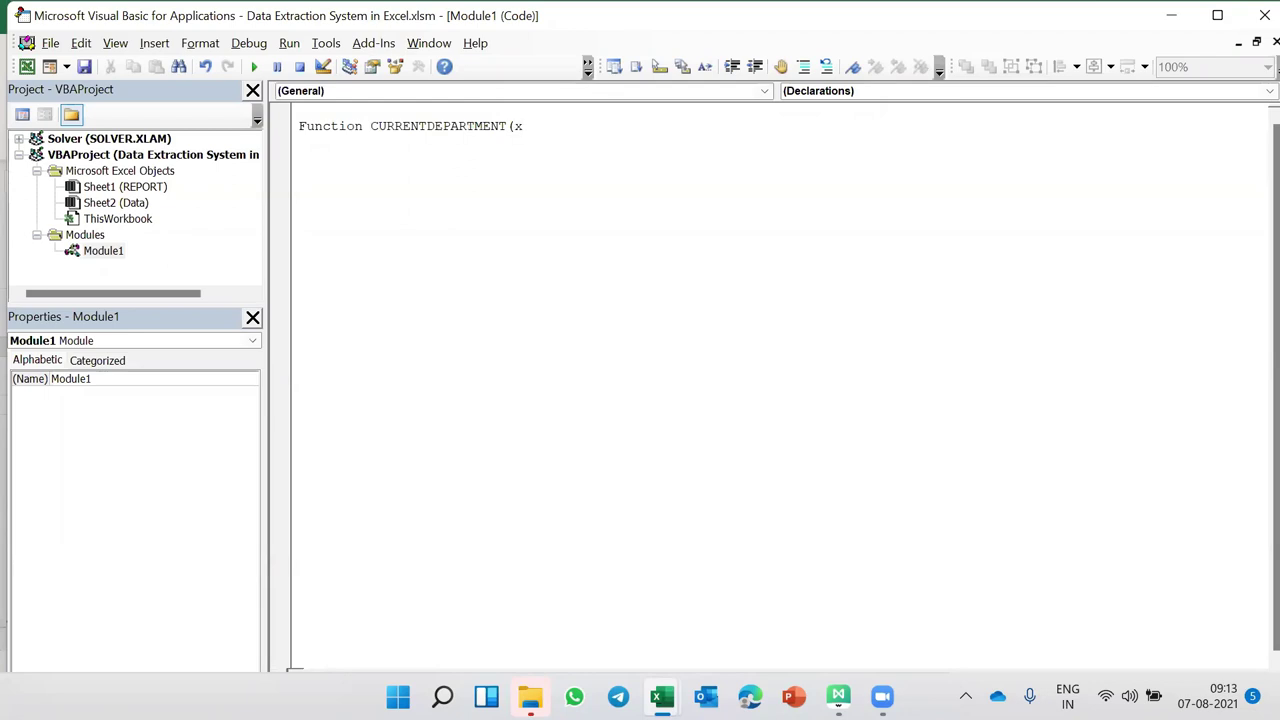
key("Return")
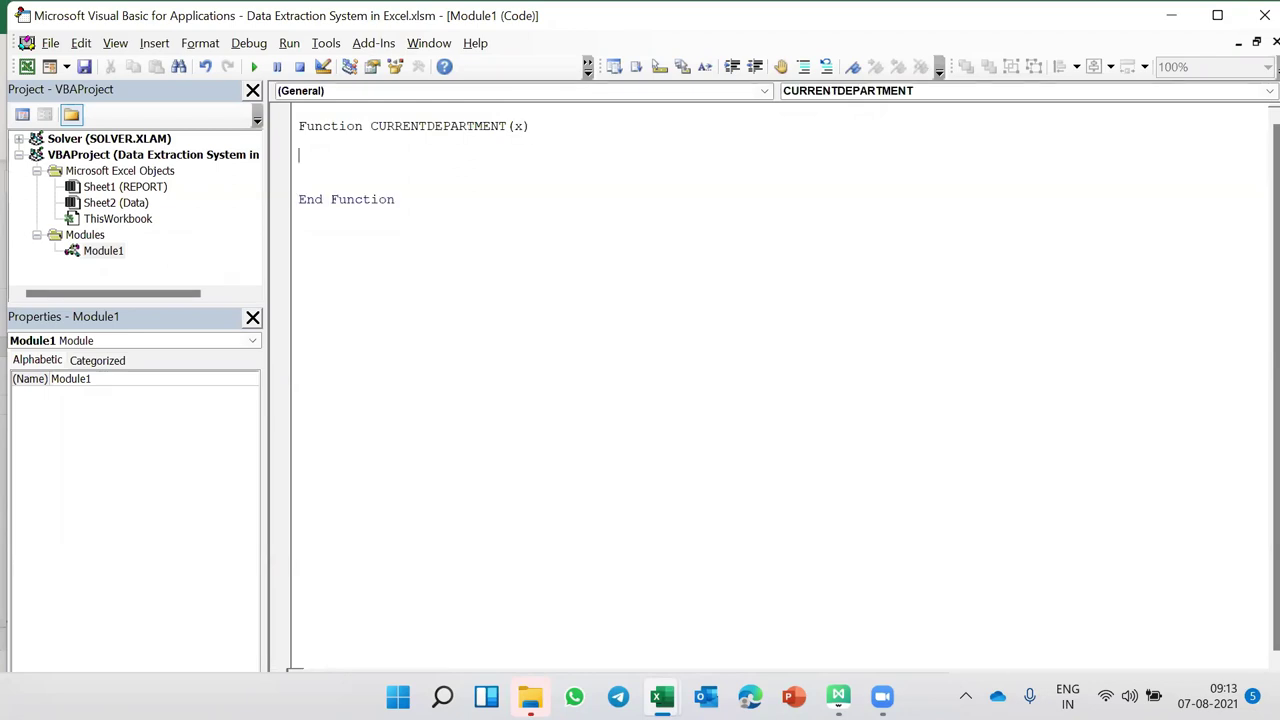
key("alt+F11")
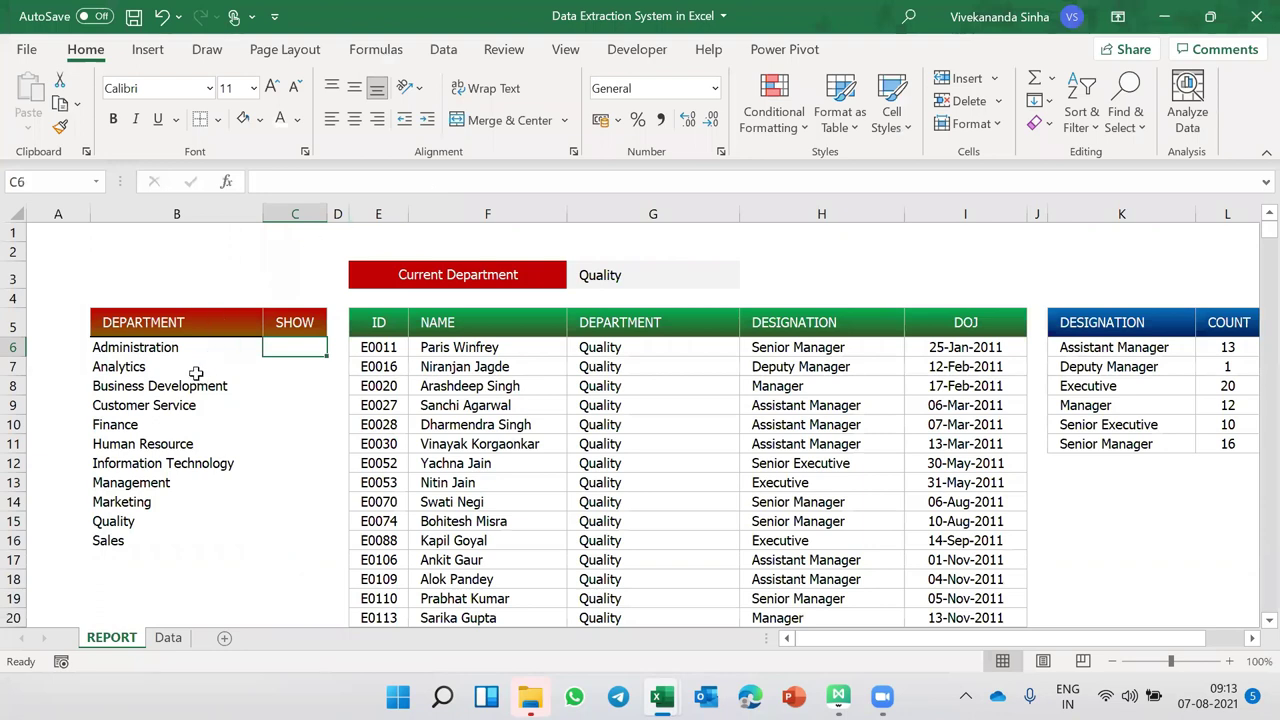
- After checking B6 and G3, add Worksheets("REPORT").Range("G3") = x to the function body
left_click(164, 349)
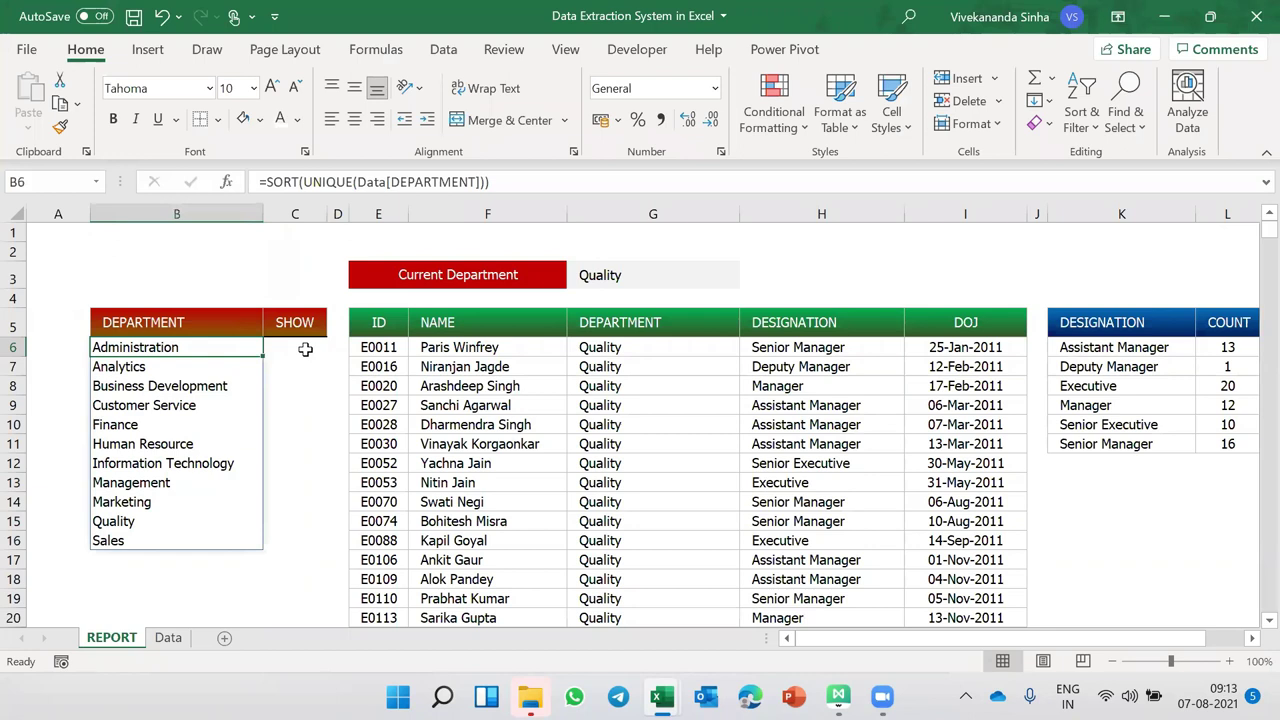
left_click(610, 274)
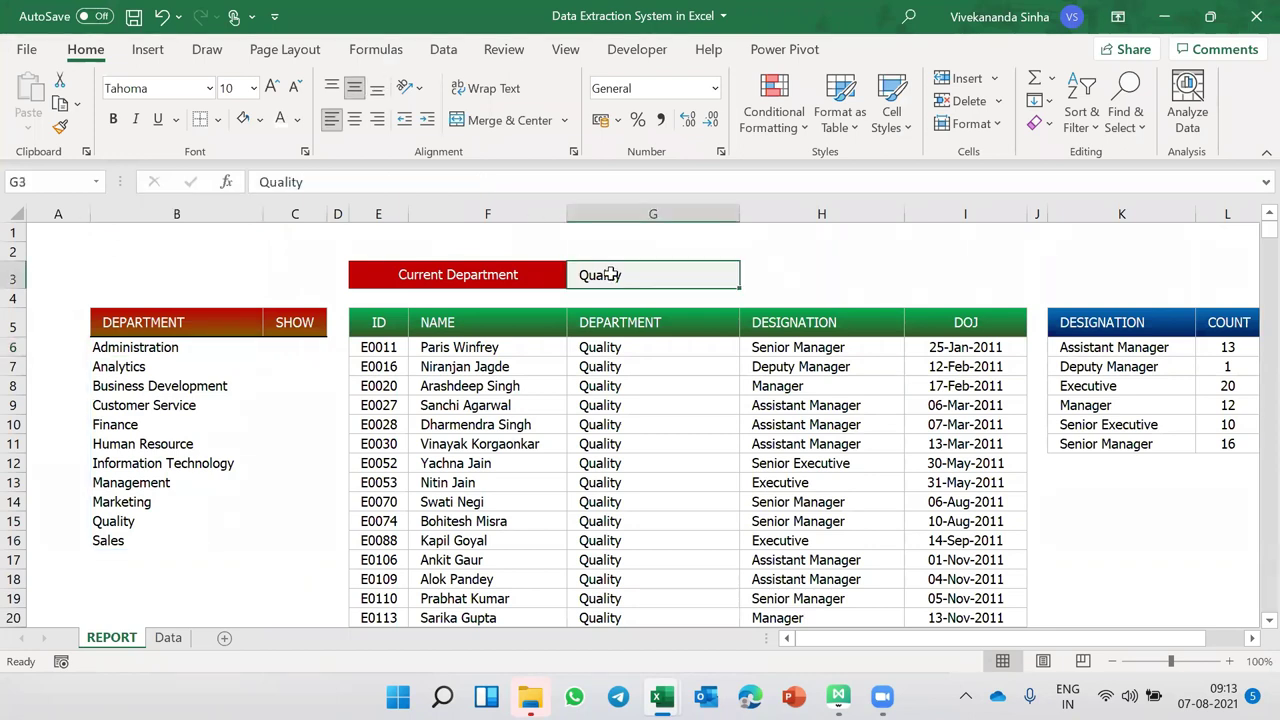
key("alt+F11")
type("Worksheets(\"REPORT\").")
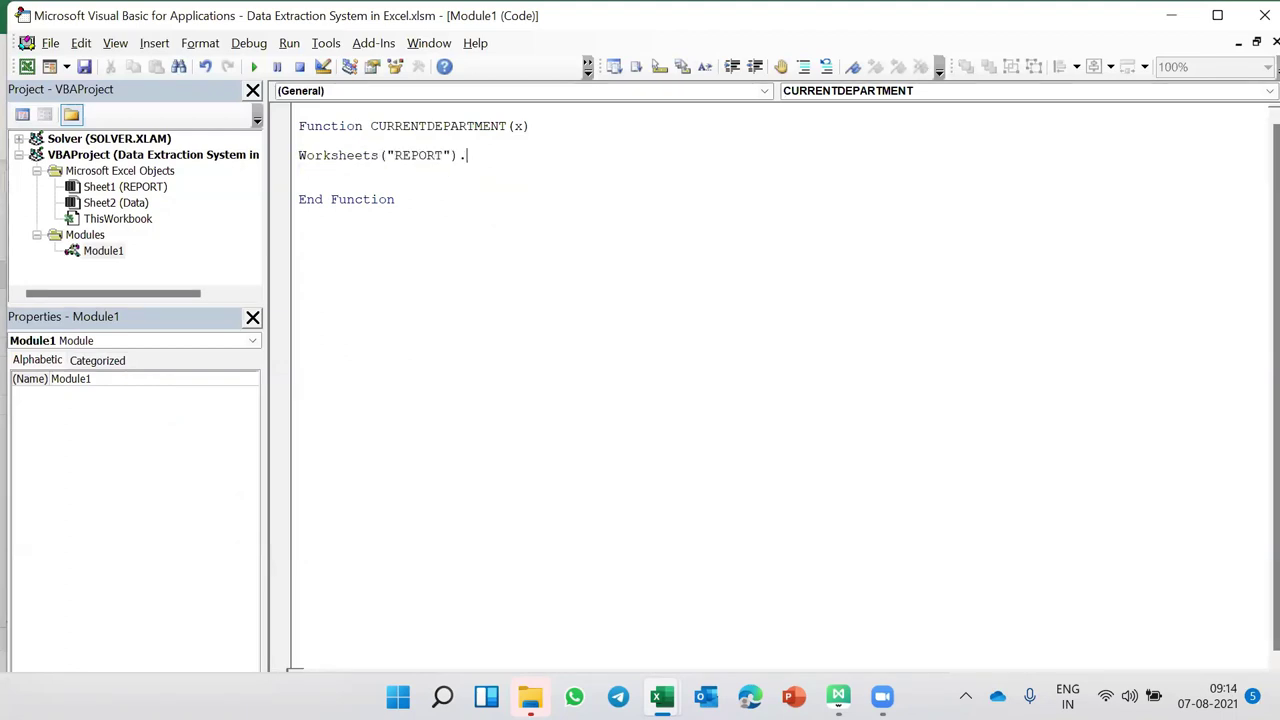
type("Range(\"G3")
key("Delete")
left_click(521, 287)
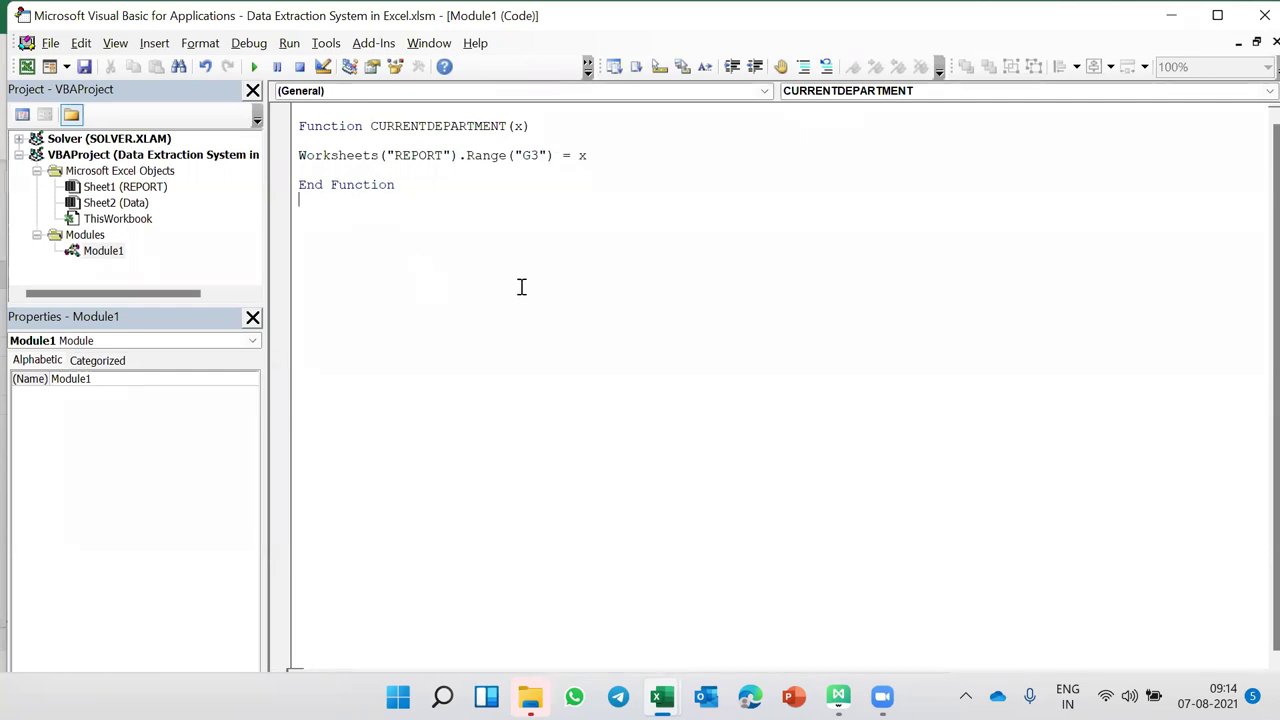
- Compare the header's x with the assigned x, then close the VBA editor and select C6
double_click(518, 126)
left_click(532, 157)
double_click(582, 157)
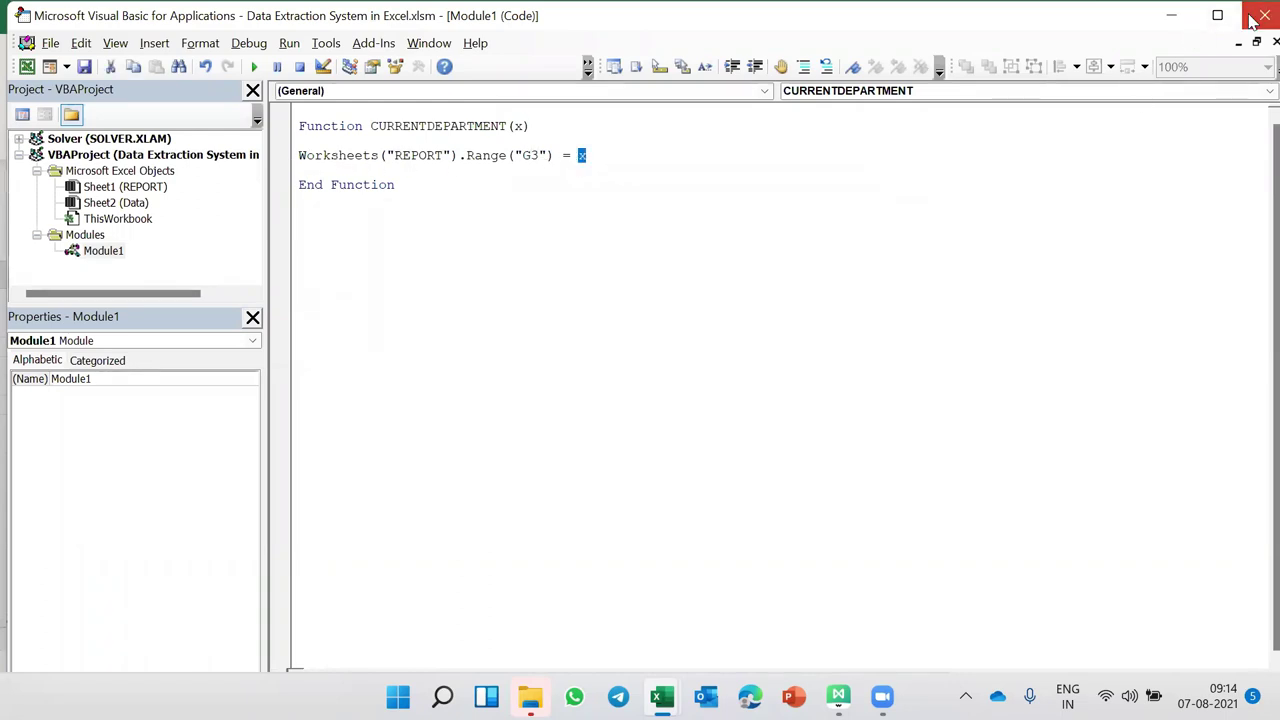
left_click(1172, 15)
left_click(302, 349)
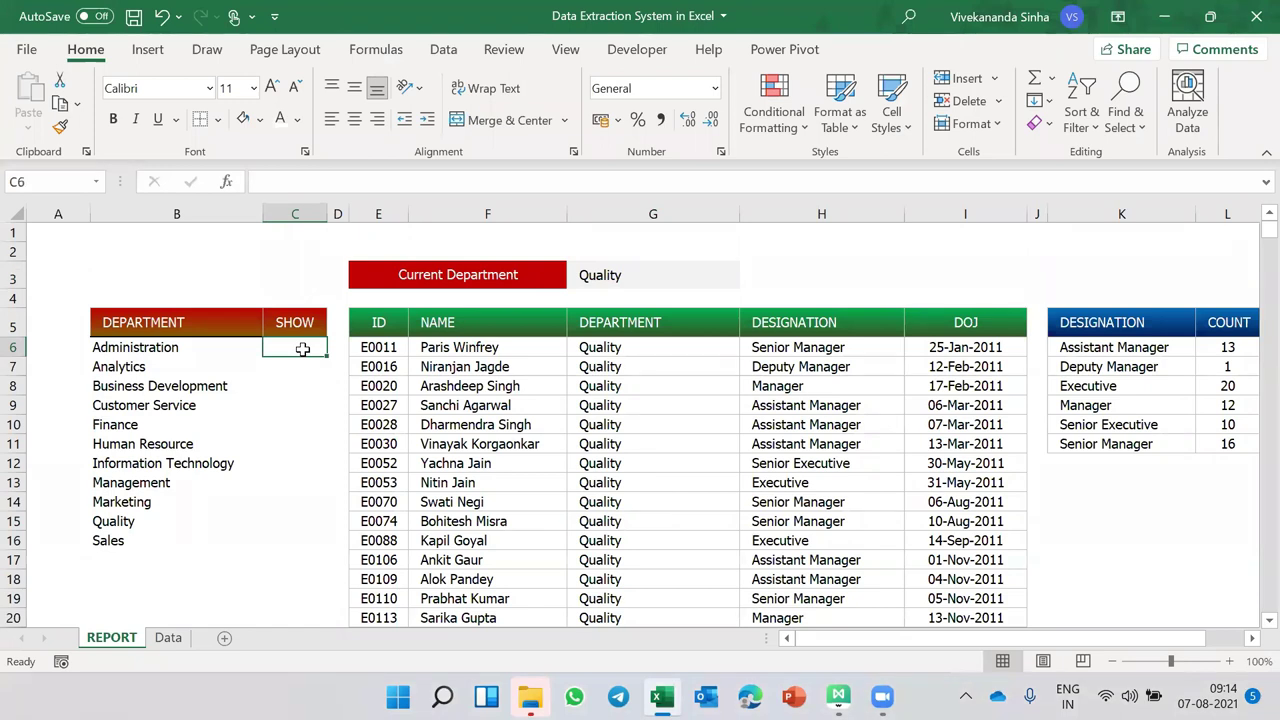
- Change the CURRENTDEPARTMENT header to x As String and return to Excel
key("alt+F11")
left_click(445, 126)
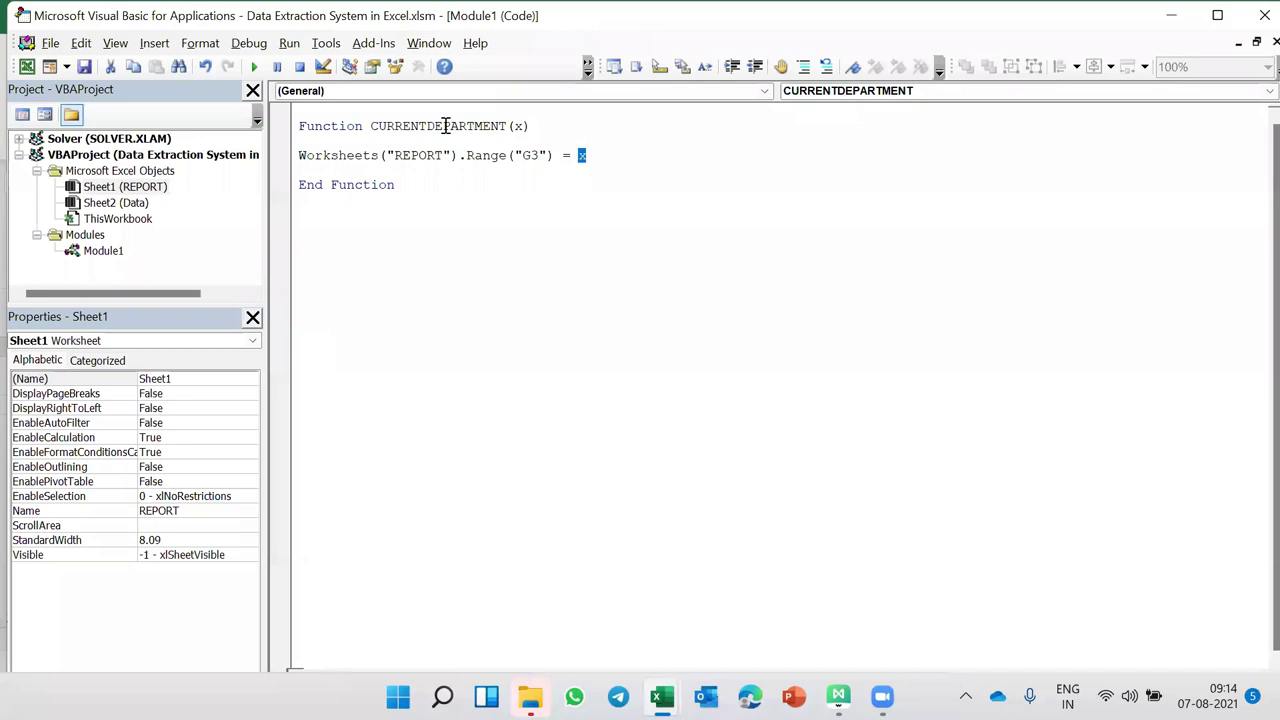
left_click(521, 126)
type("As String")
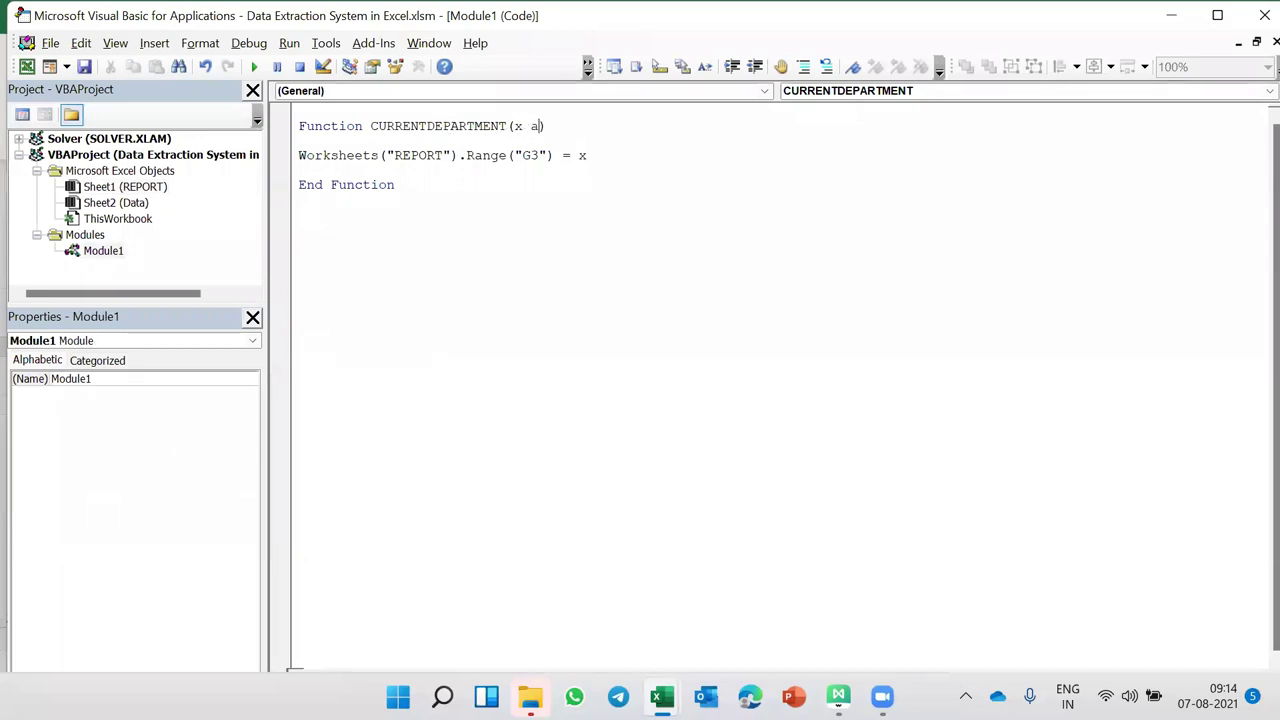
left_click(525, 202)
double_click(530, 156)
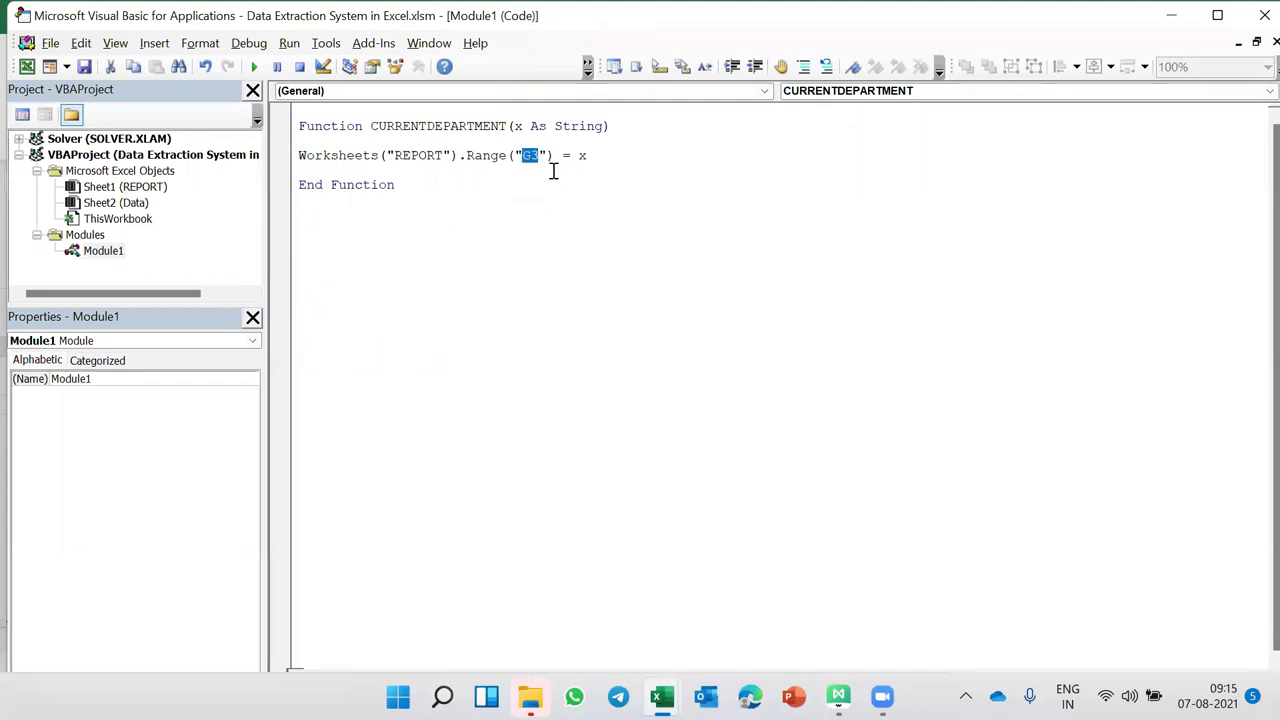
double_click(581, 157)
key("alt+F11")
- Enter =HYPERLINK(CURRENTDEPARTMENT(B6)) in C6 and fill it down to C22
type("=")
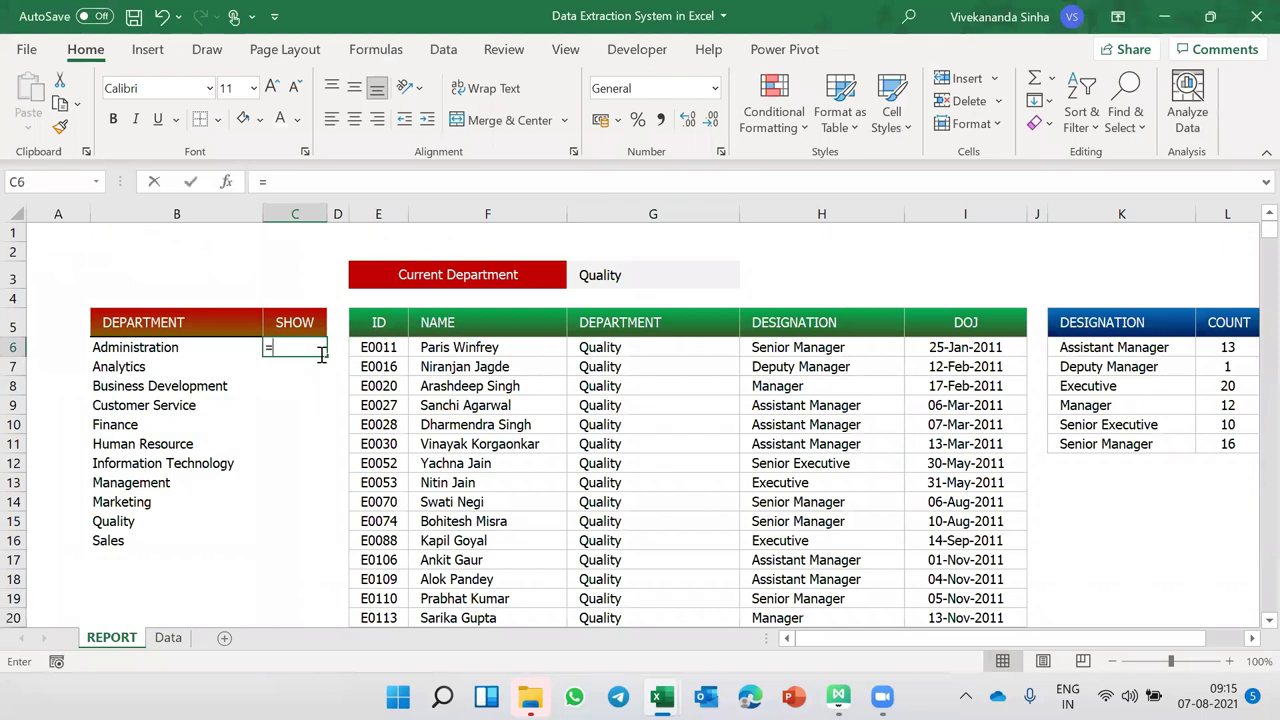
type("hype")
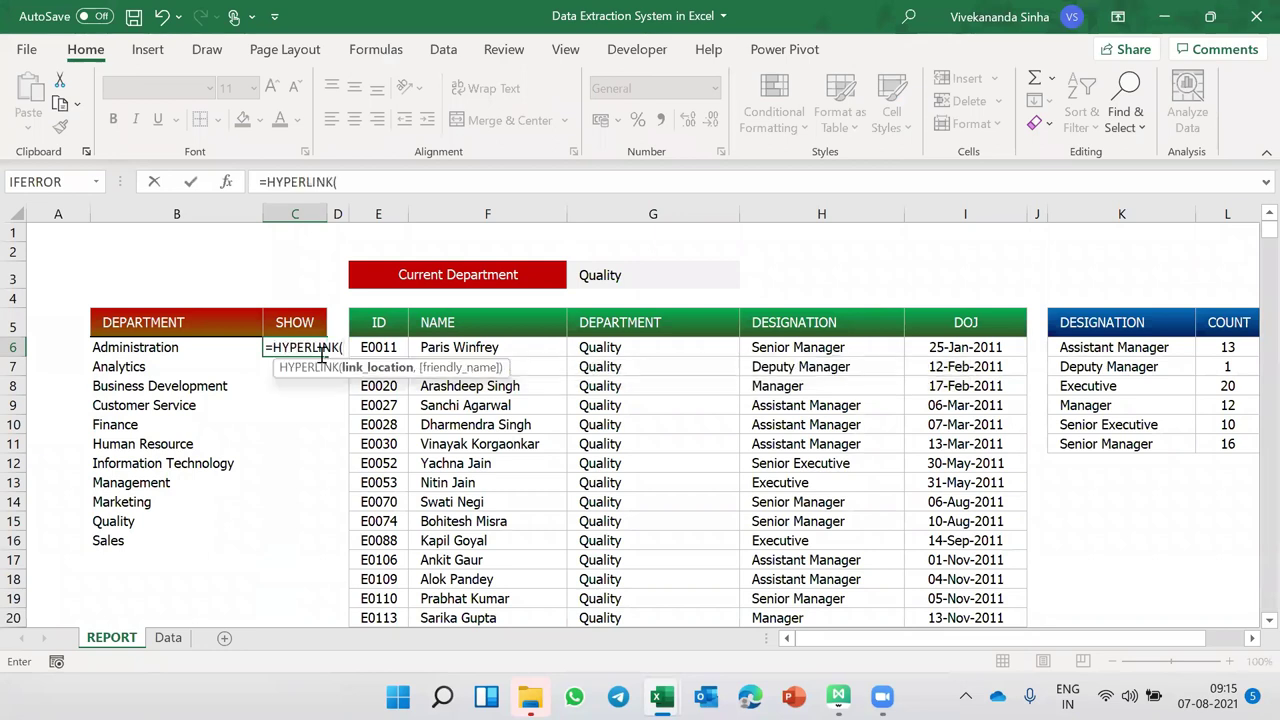
type("CURRENTDEPARTMENT(")
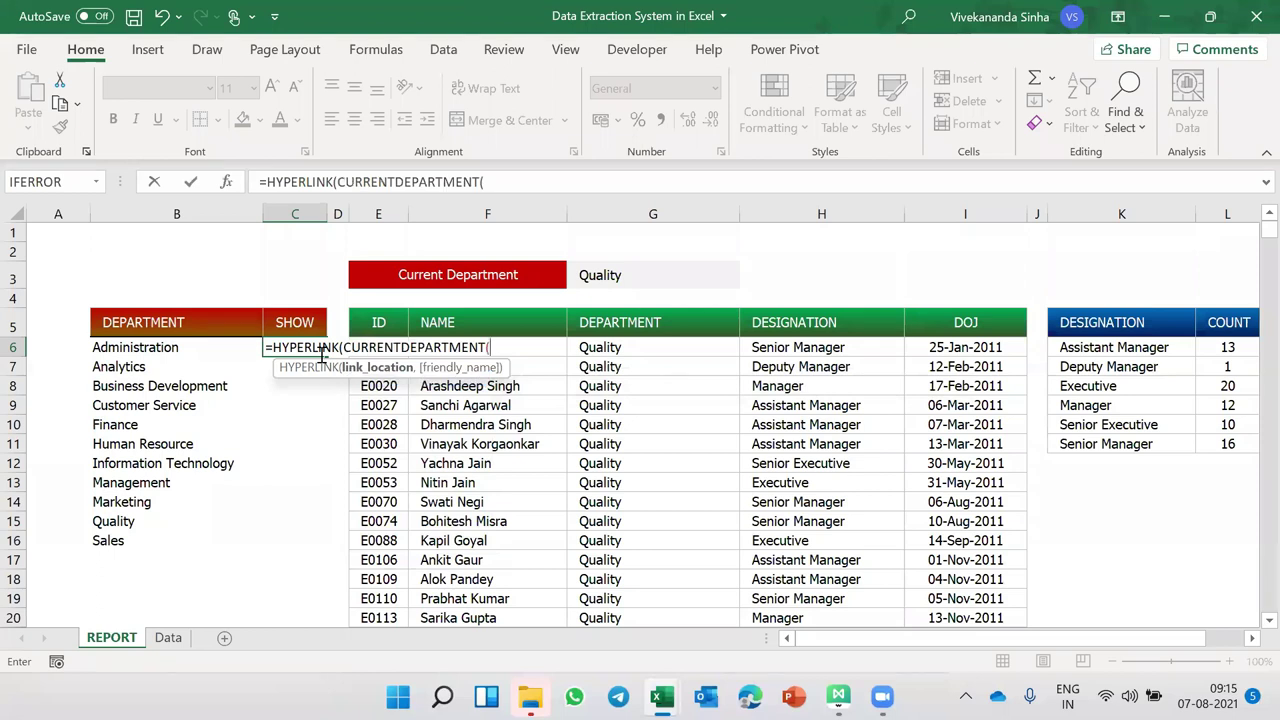
left_click(150, 346)
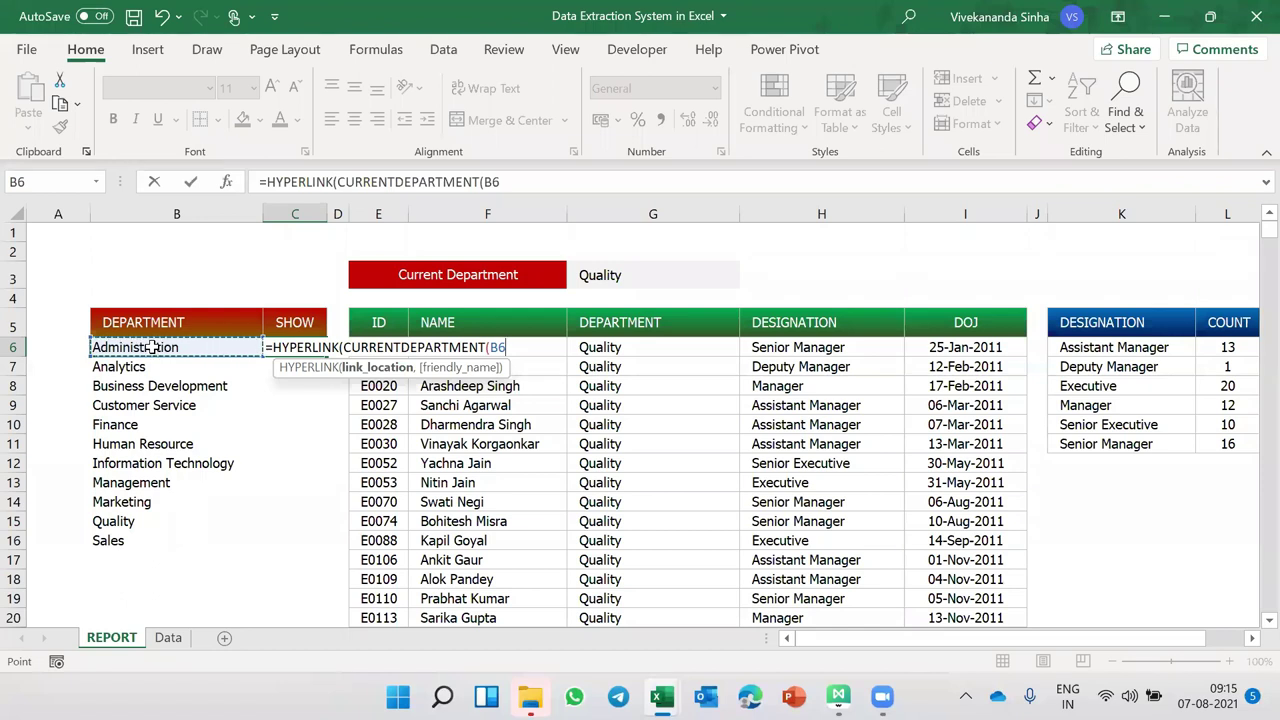
key("ctrl+Return")
mouse_move(328, 360)
left_click_drag(329, 357, 334, 614)
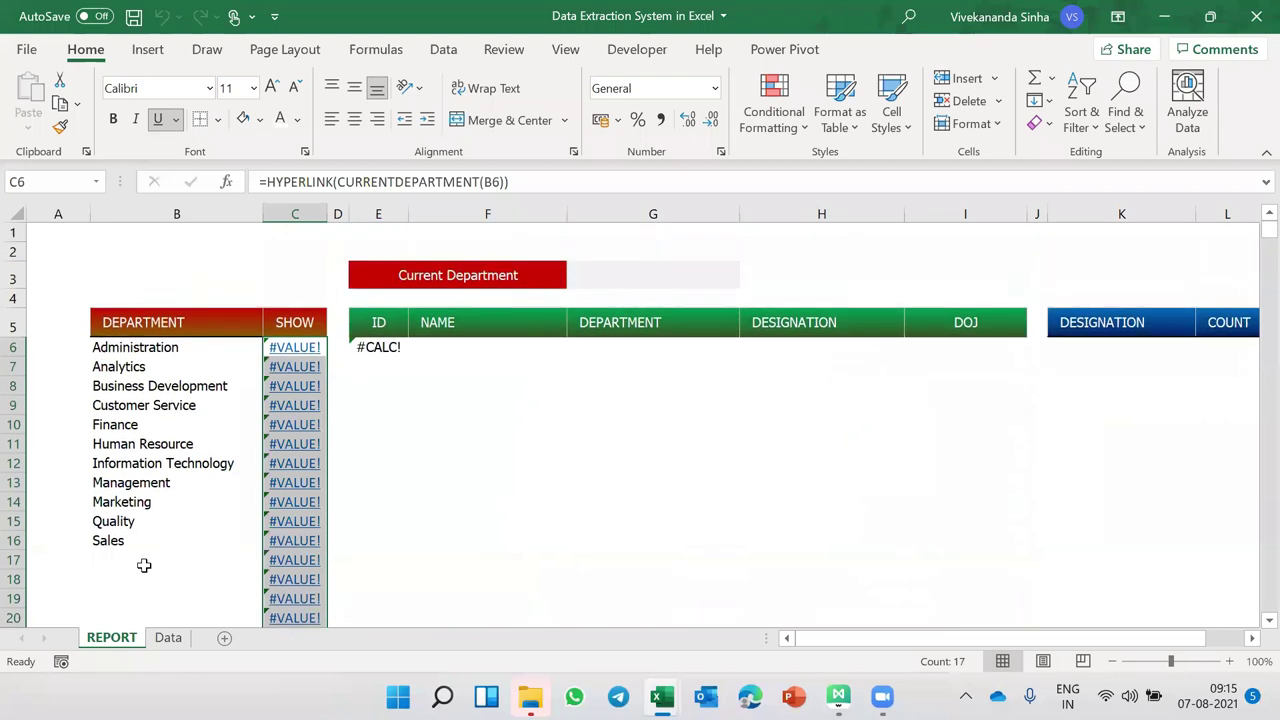
- Hover over several SHOW links to switch the Current Department between departments
mouse_move(296, 408)
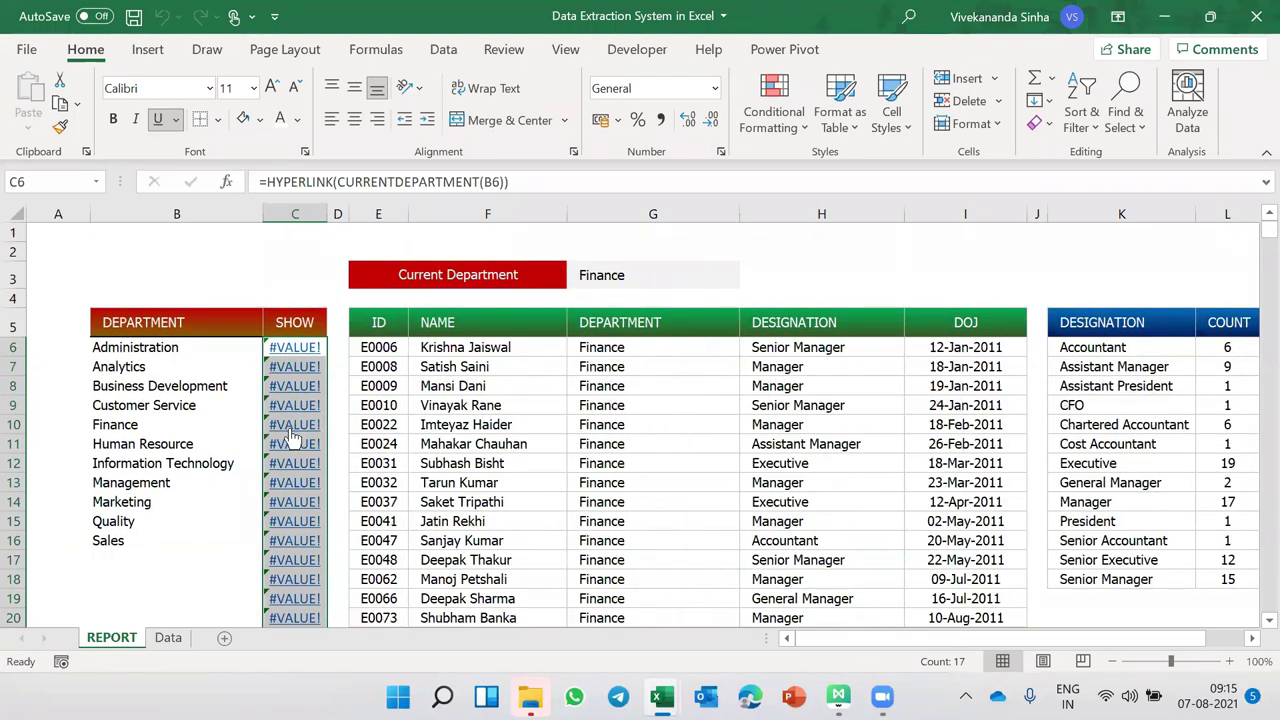
mouse_move(293, 463)
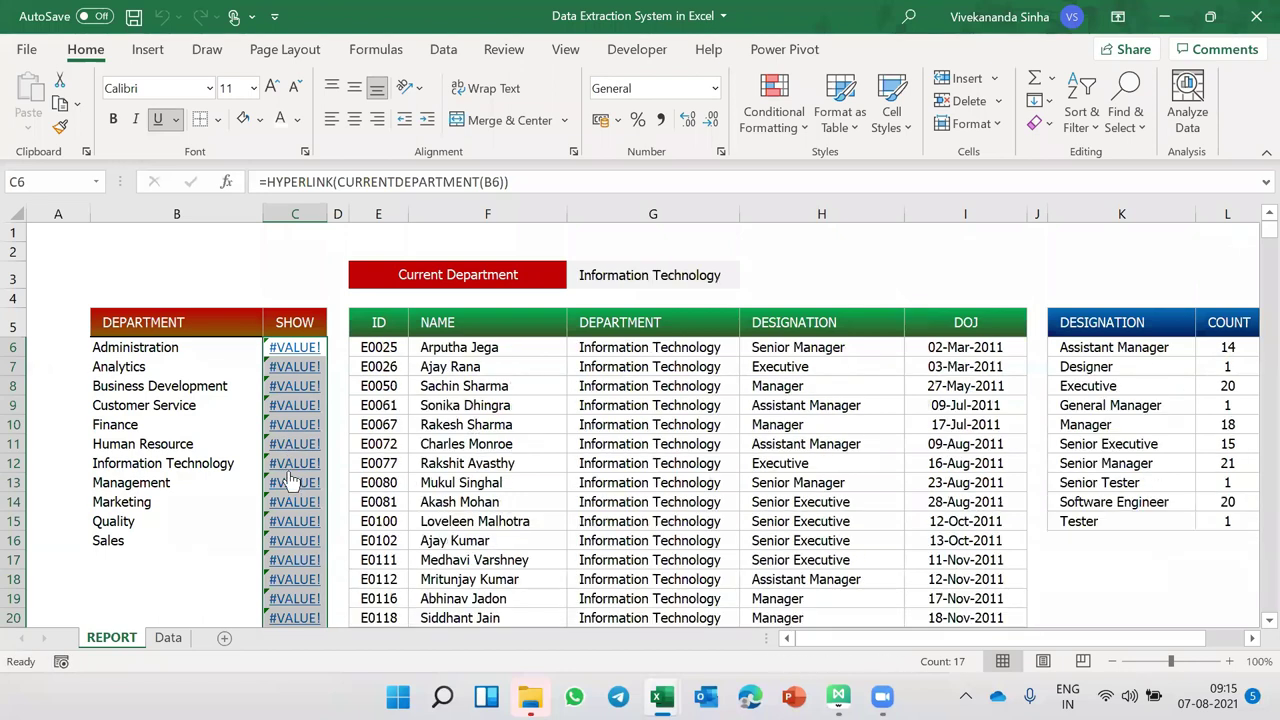
mouse_move(294, 545)
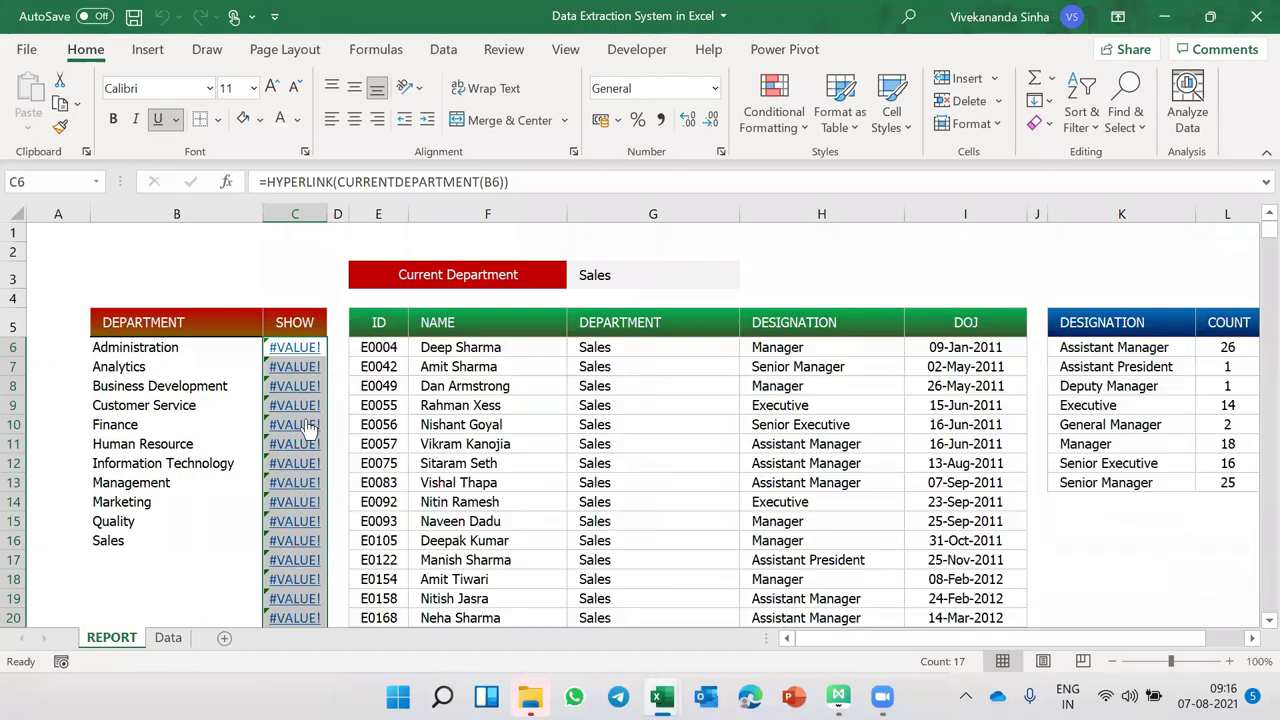
mouse_move(294, 521)
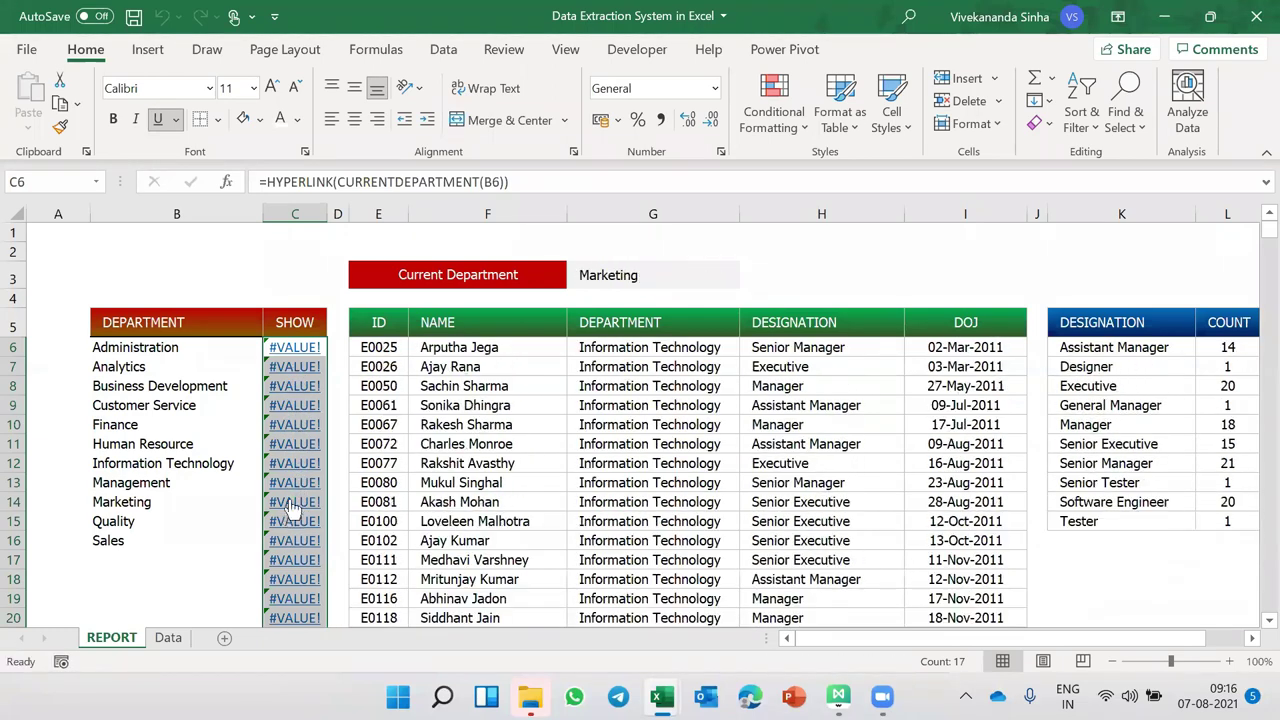
mouse_move(294, 366)
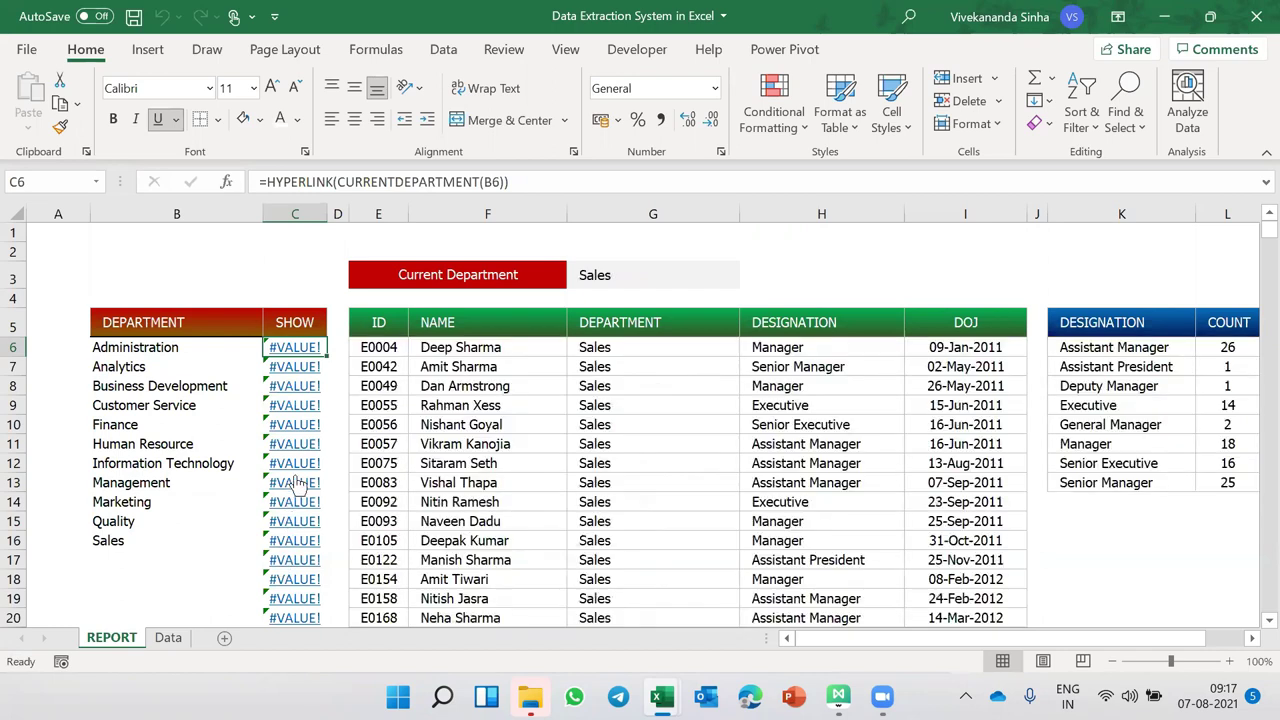
- Inspect C6's CURRENTDEPARTMENT formula without changing it
double_click(415, 182)
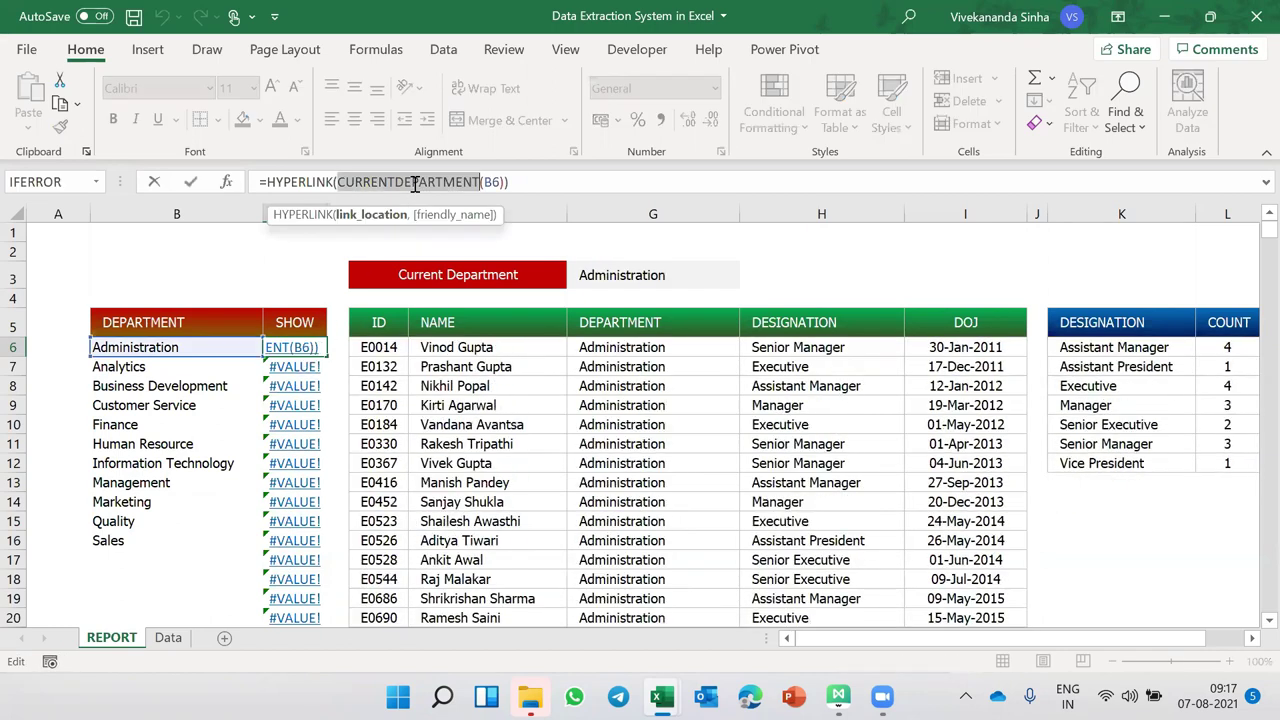
key("Escape")
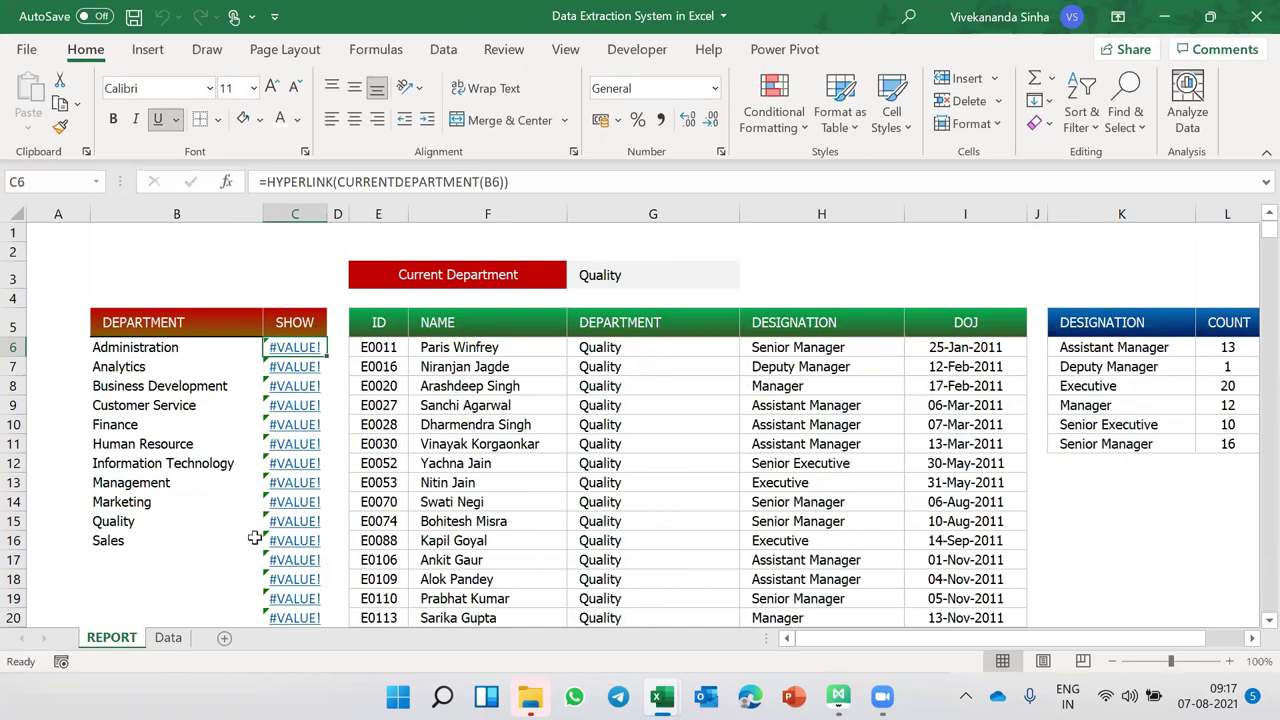
scroll(254, 537, "down", 3)
scroll(254, 537, "up", 1)
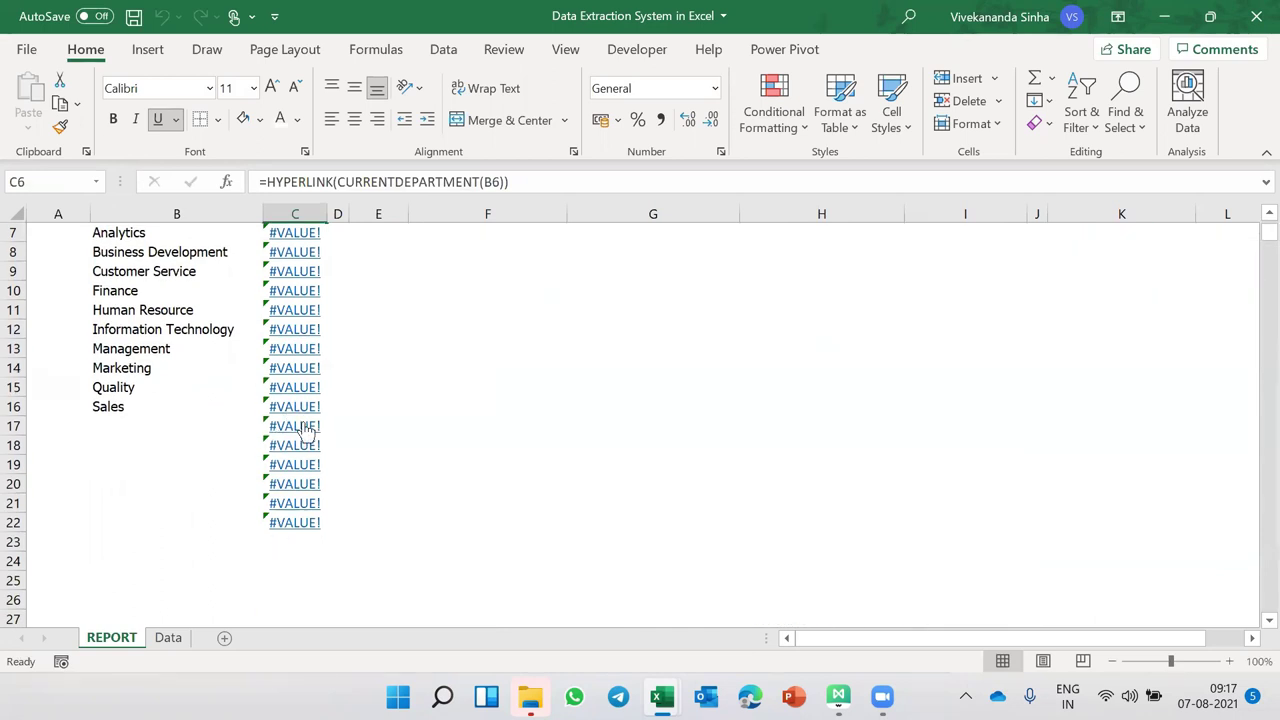
- Copy the C22 SHOW formula into C23:C36, then return to C6
left_click(113, 420)
key("Right")
key("Down")
key("Down")
key("Down")
key("Down")
key("Down")
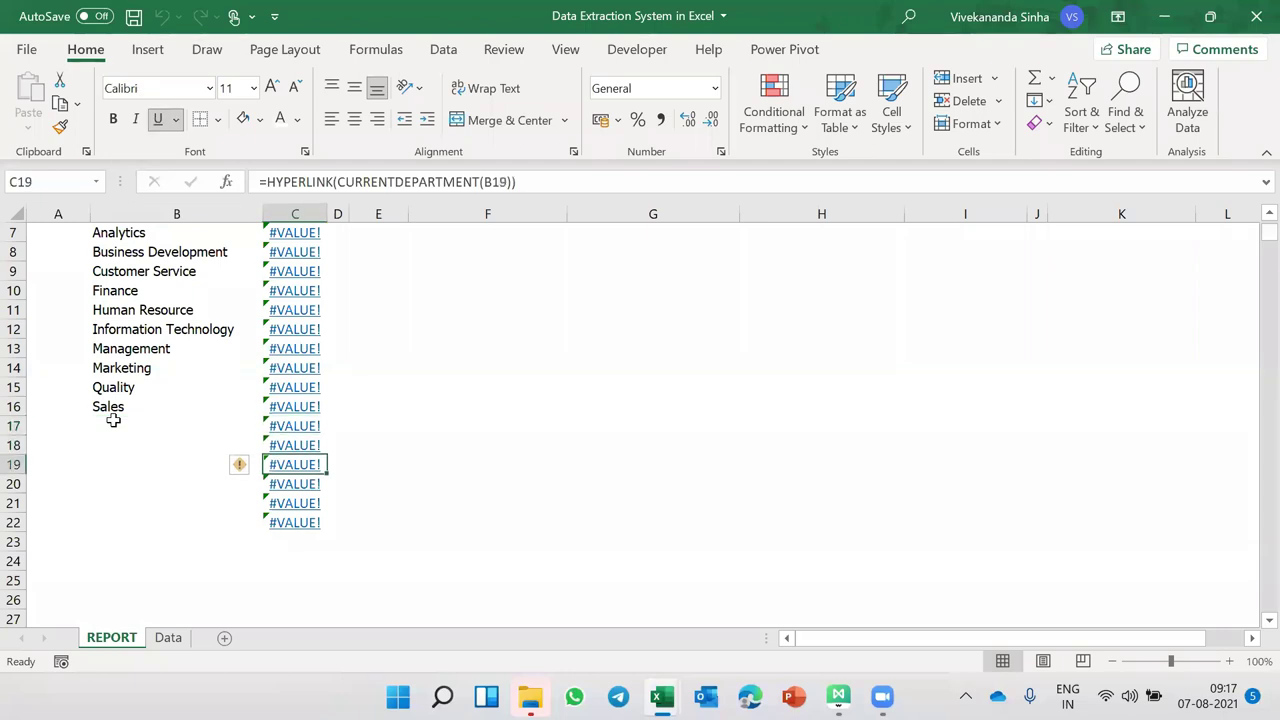
key("ctrl+c")
key("Down")
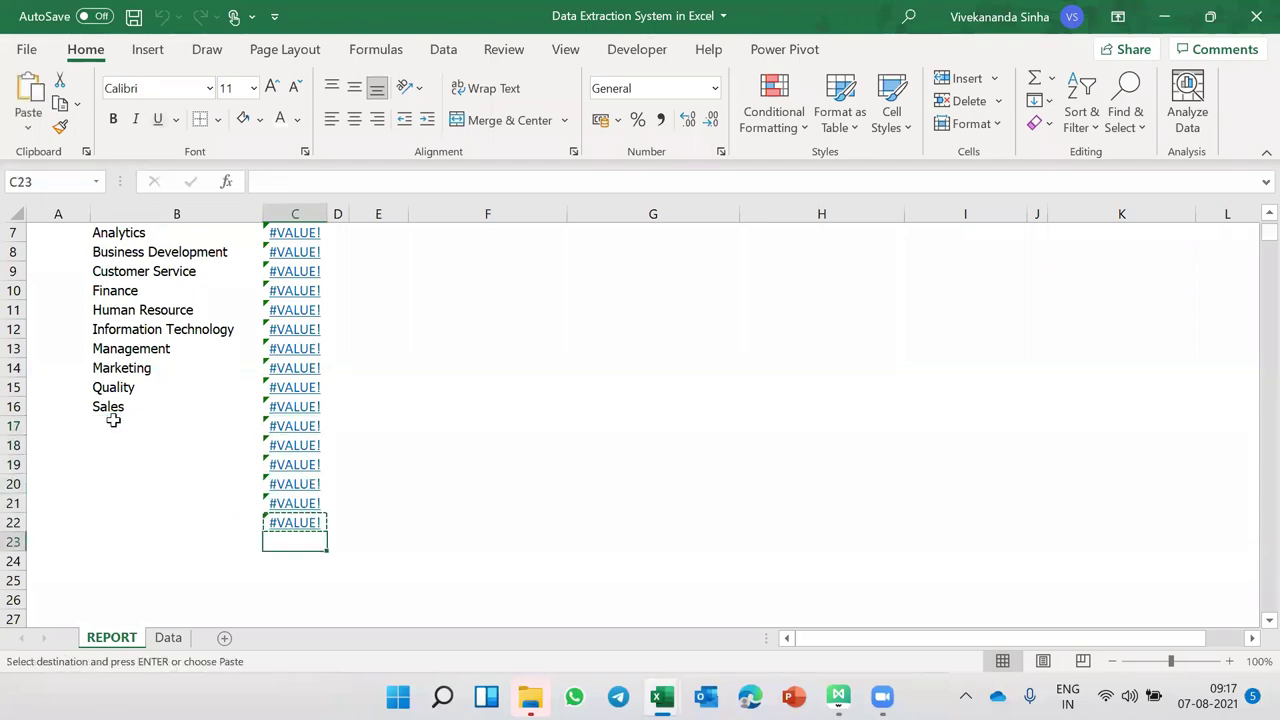
key("shift+Down")
key("shift+Down")
key("shift+Down")
key("shift+Down")
key("shift+Down")
key("shift+Down")
key("shift+Down")
key("shift+Down")
key("shift+Down")
key("shift+Down")
key("shift+Down")
key("shift+Down")
key("shift+Down")
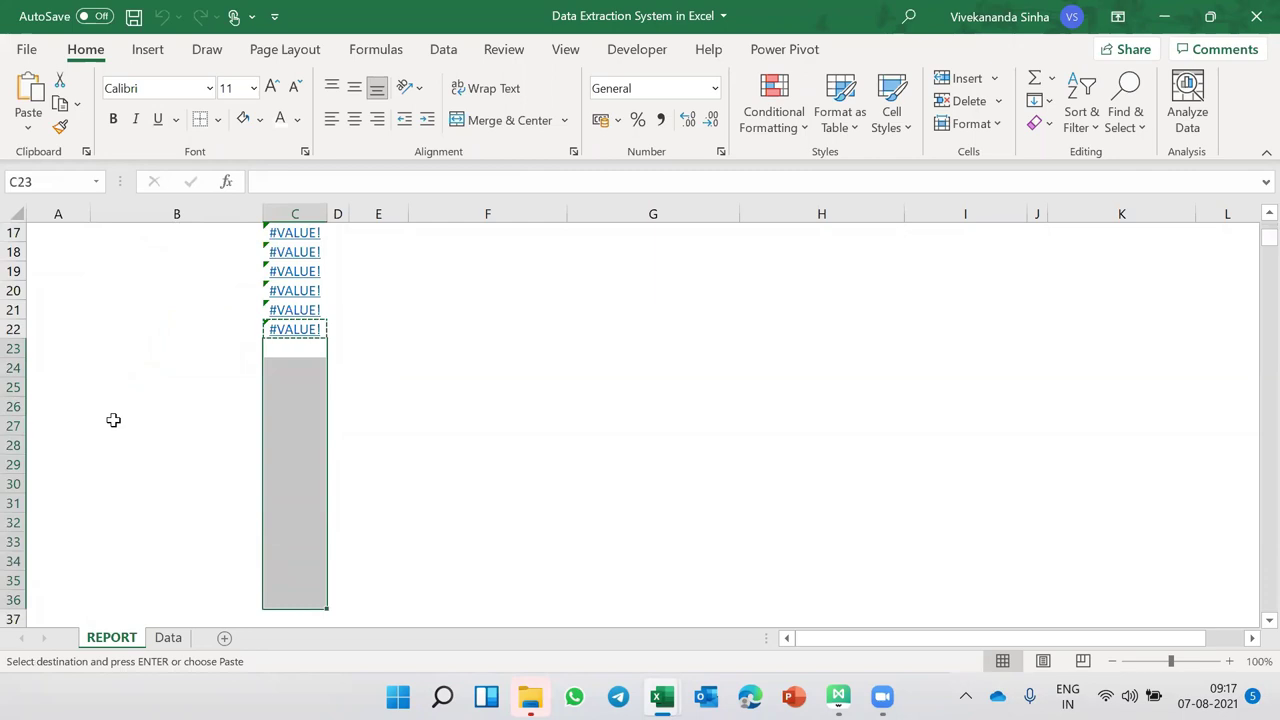
key("ctrl+v")
scroll(209, 248, "up", 5)
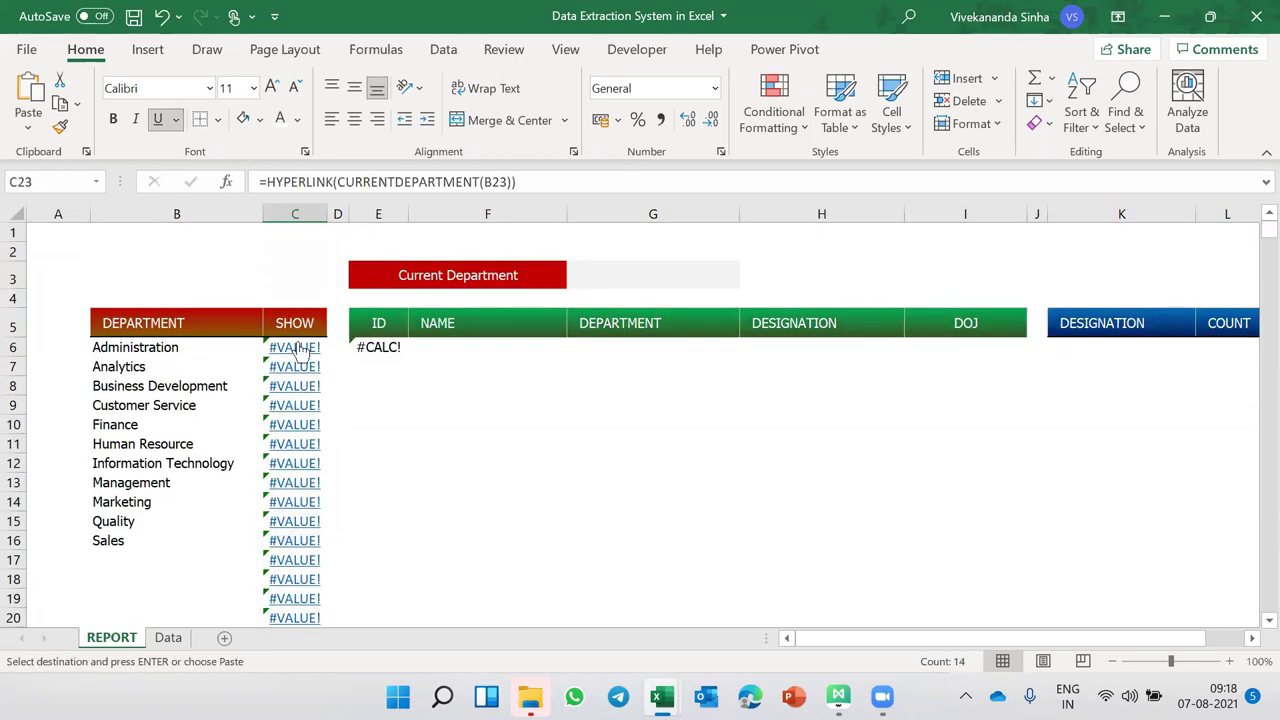
left_click(300, 352)
- Wrap the C6:C36 formula in IF(B6<>"",…,"") so empty rows stay blank
left_click(266, 182)
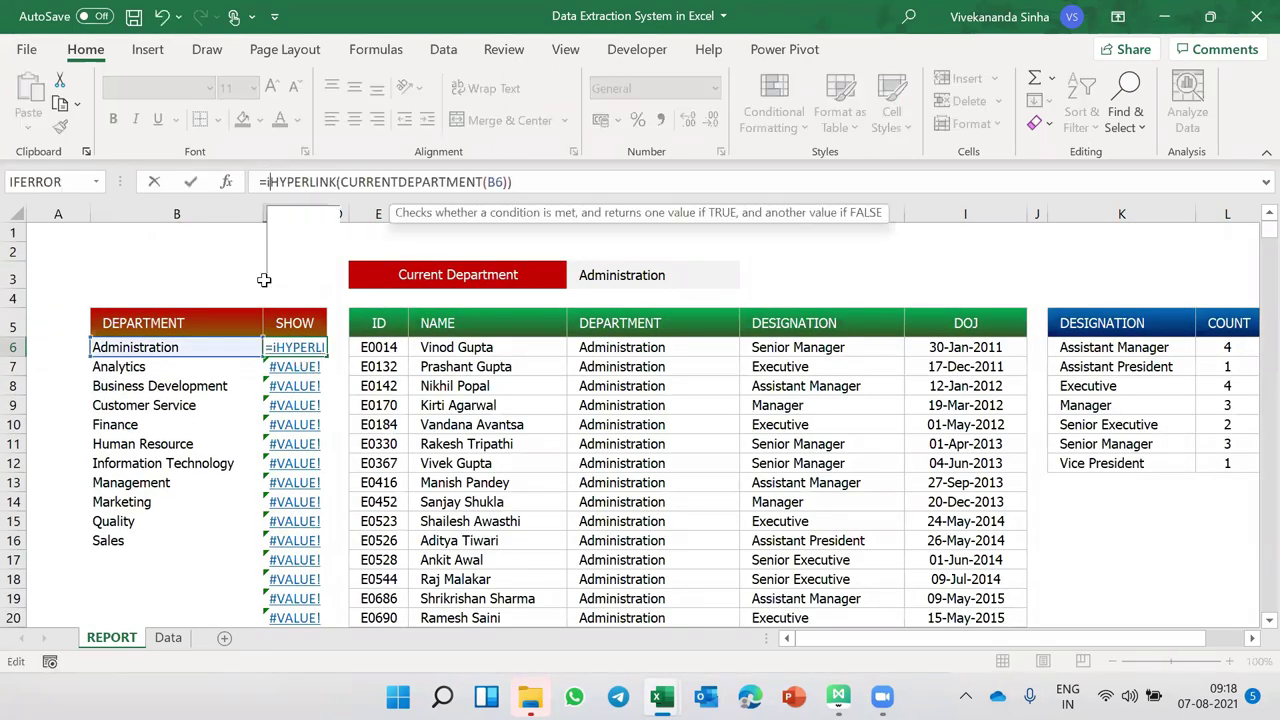
type("I")
key("Tab")
left_click(203, 347)
type("<>")
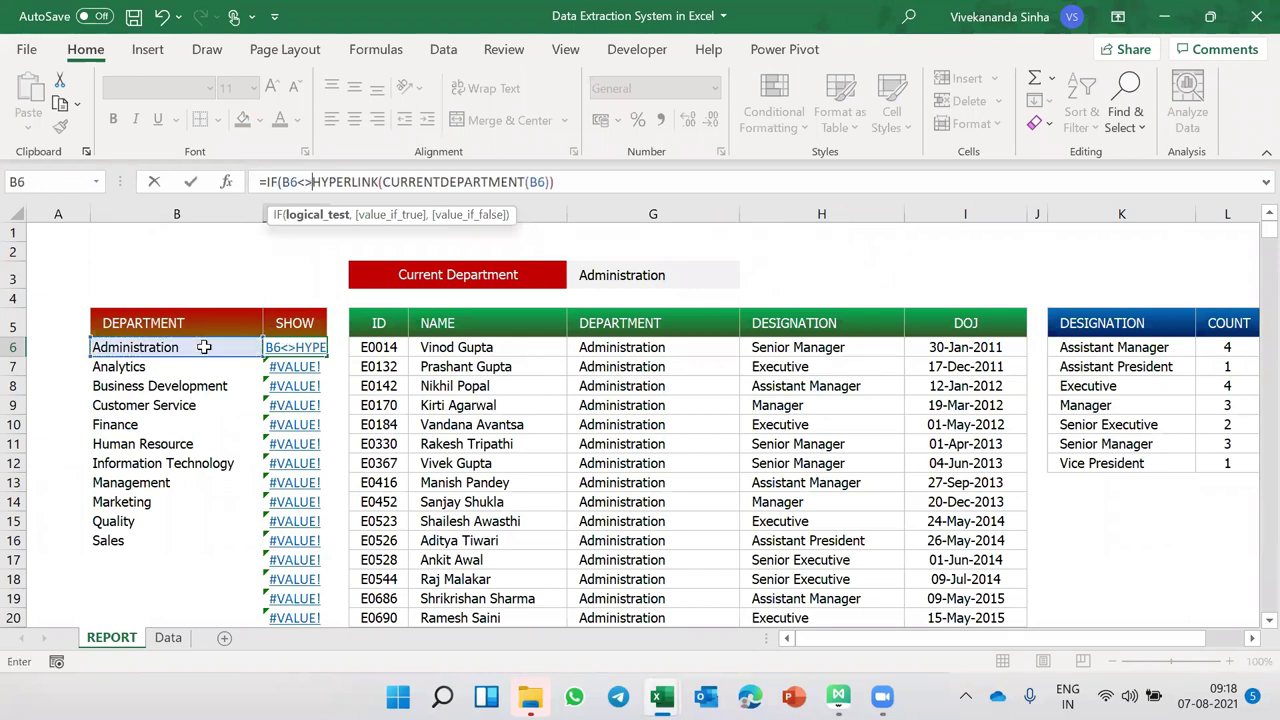
type("\"\",")
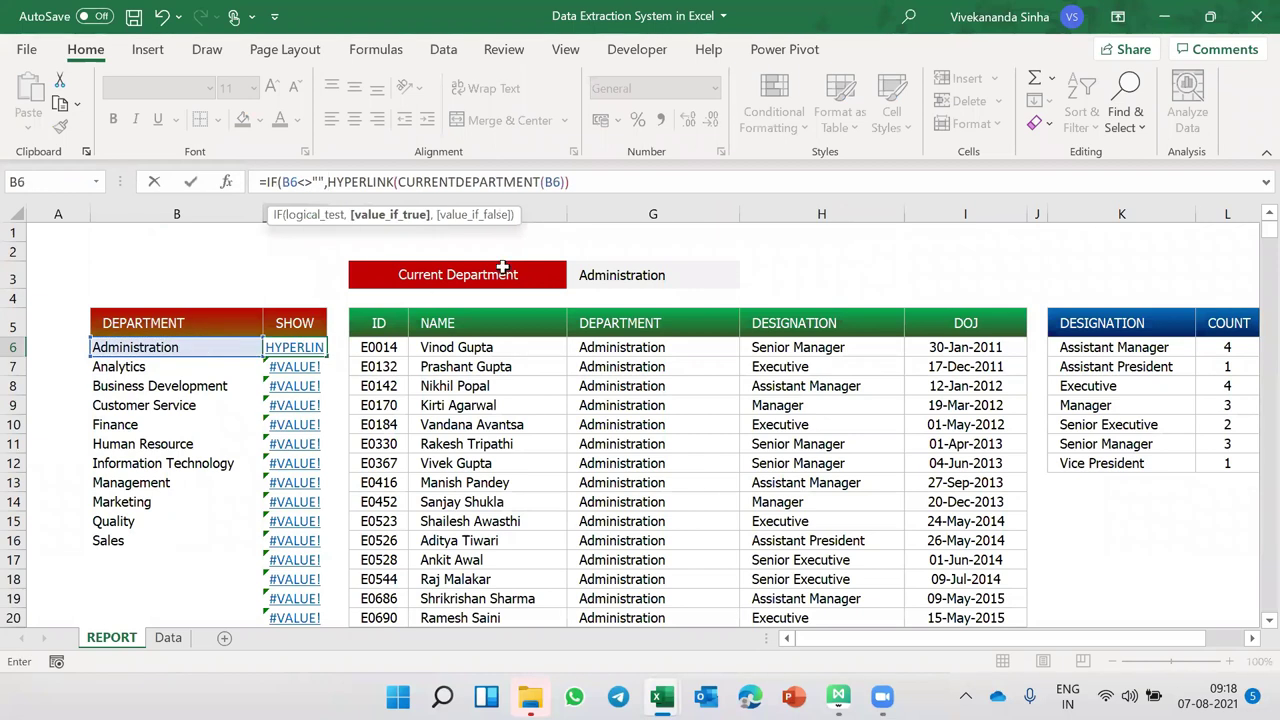
type(",\"\")")
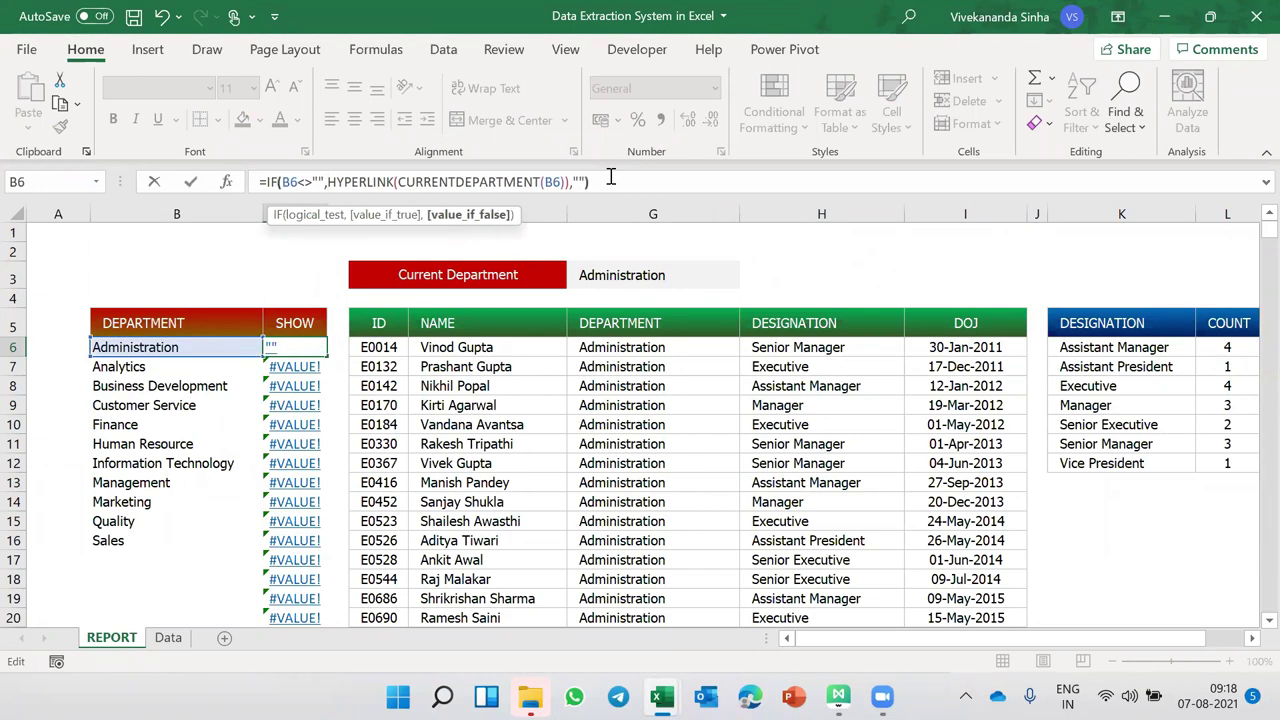
key("ctrl+Return")
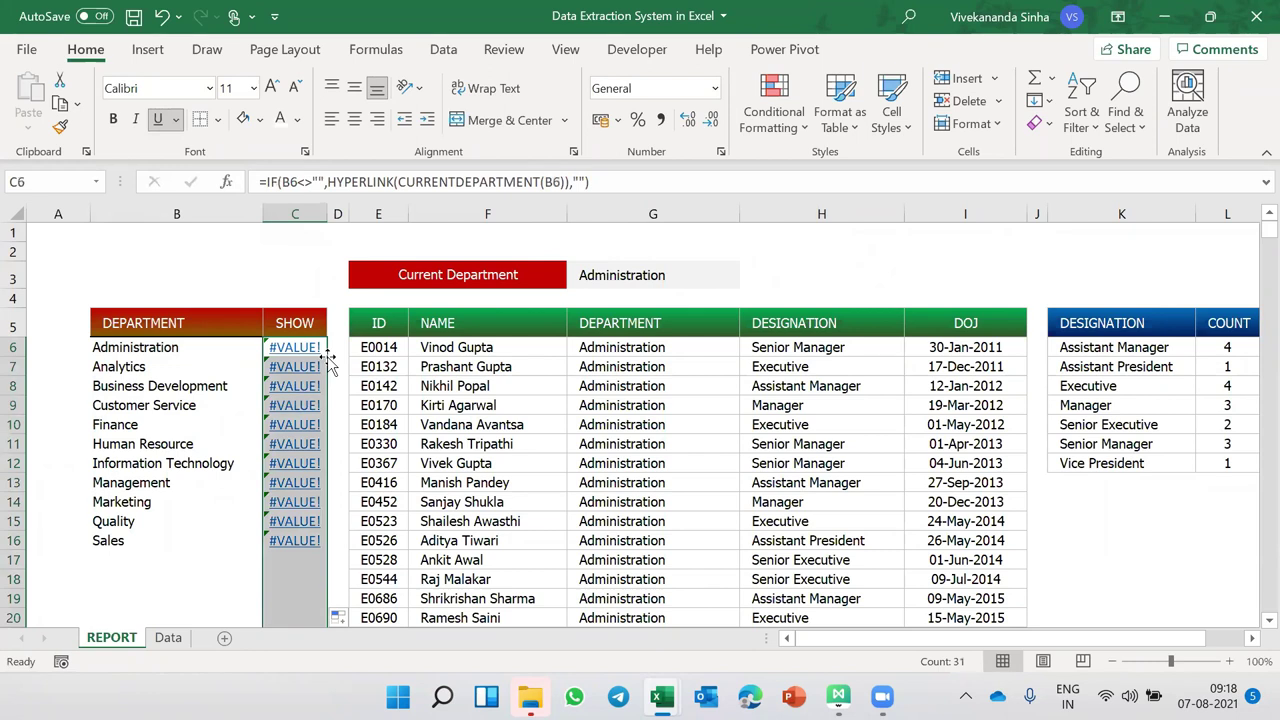
- Test the SHOW links down to Sales and inspect B6's department list formula
mouse_move(307, 360)
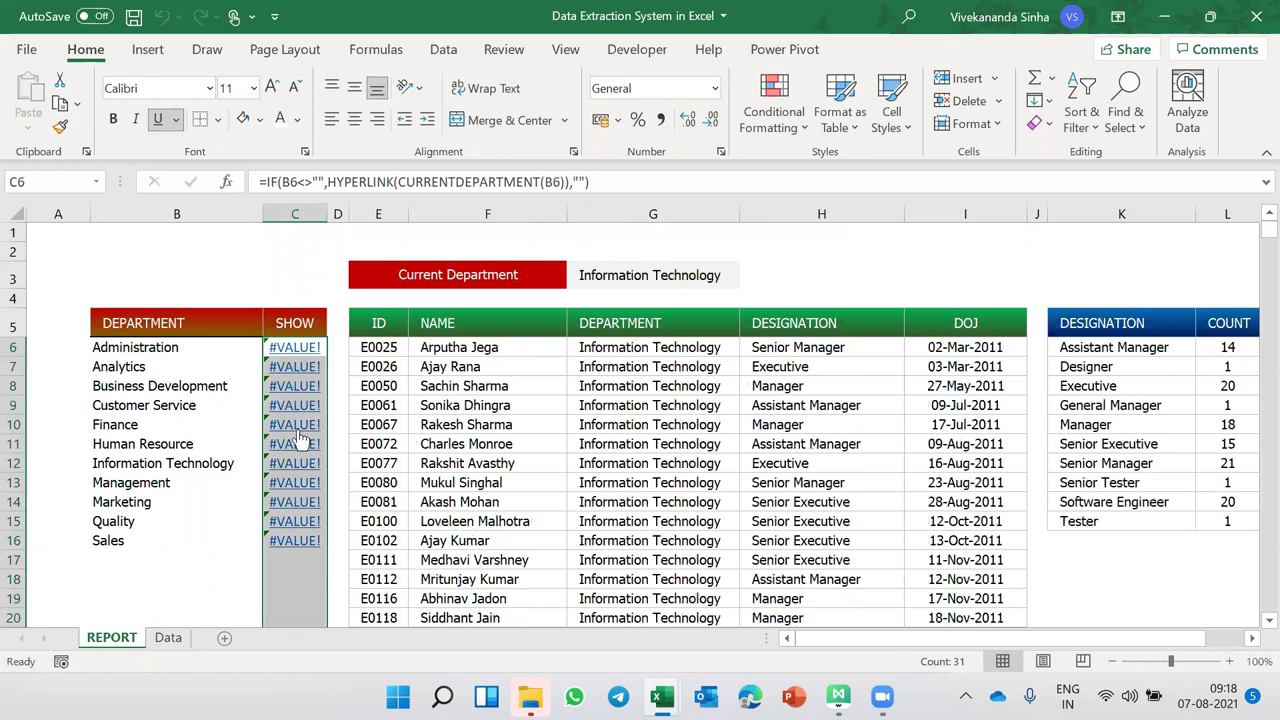
mouse_move(294, 424)
mouse_move(294, 540)
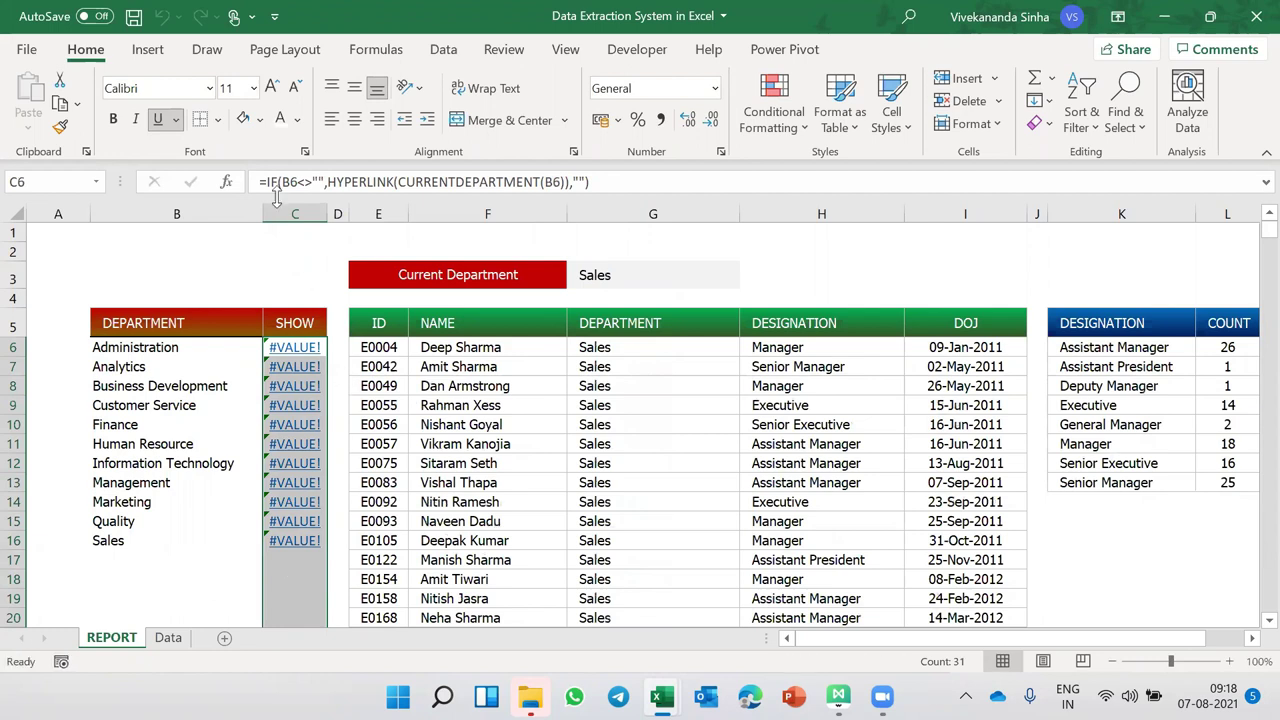
left_click(180, 347)
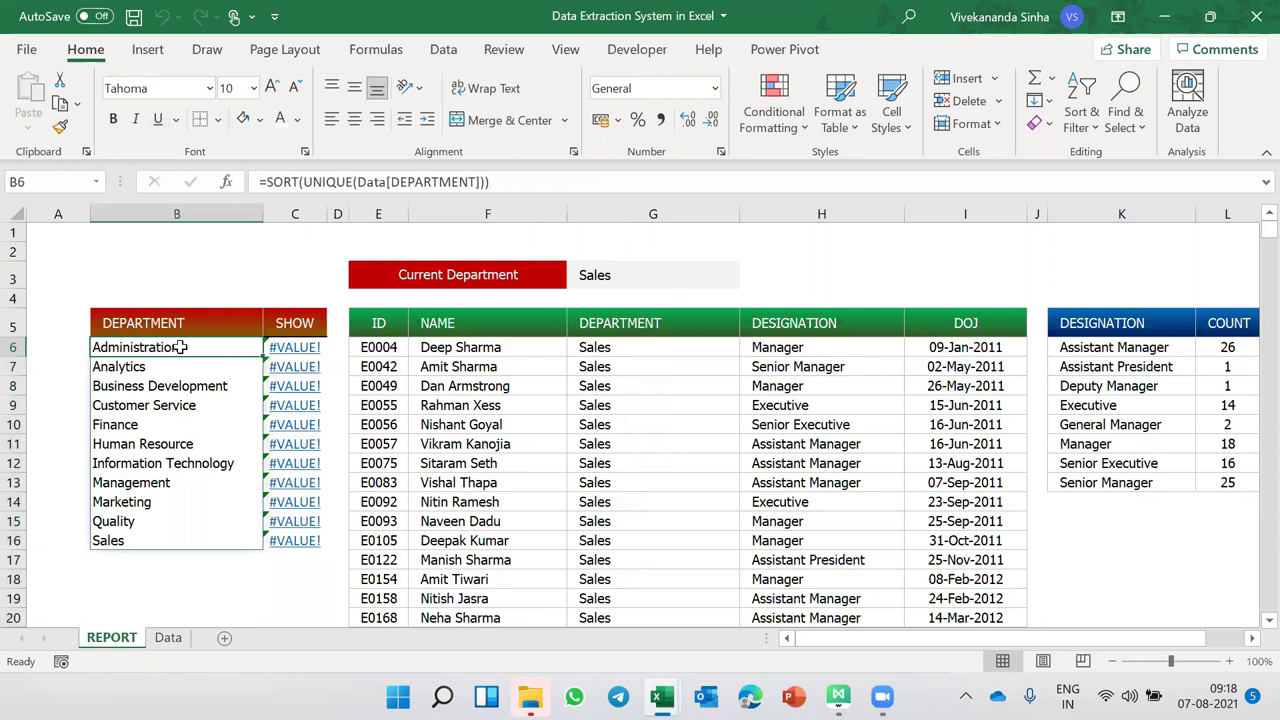
- Set the SHOW cells C6:C36 to the Webdings font
left_click(300, 349)
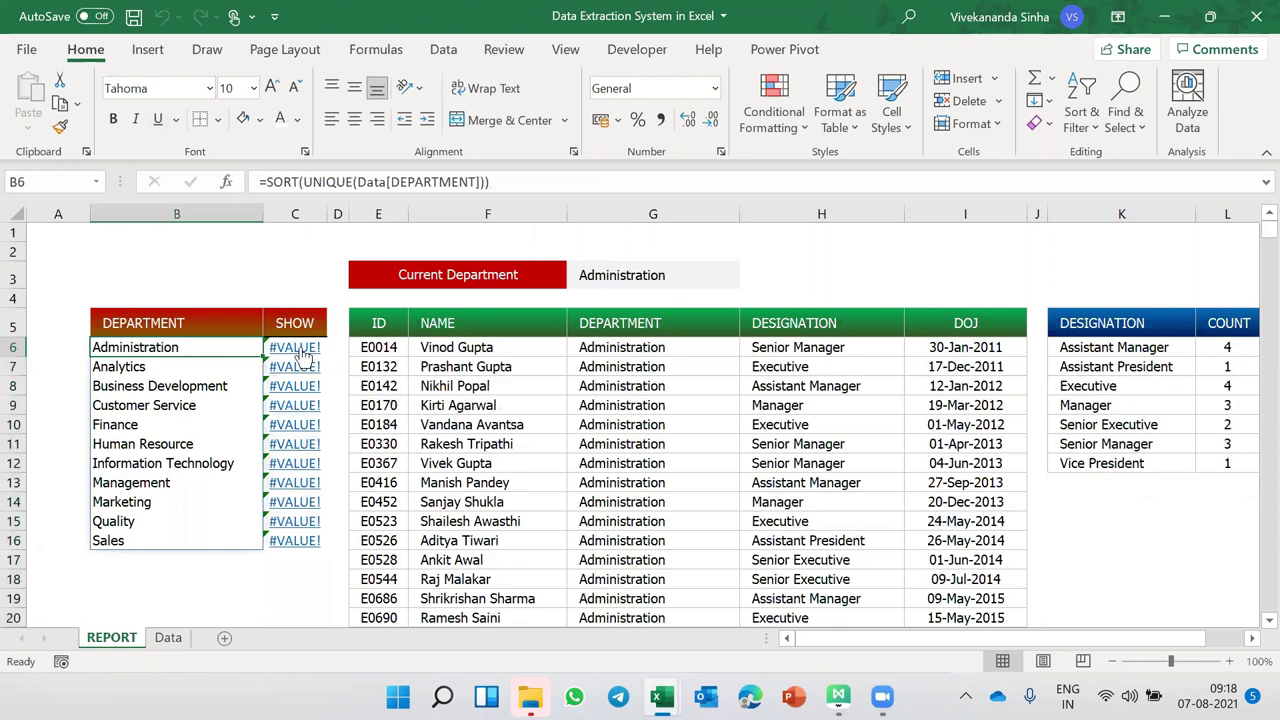
left_click(300, 349)
key("ctrl+shift+Down")
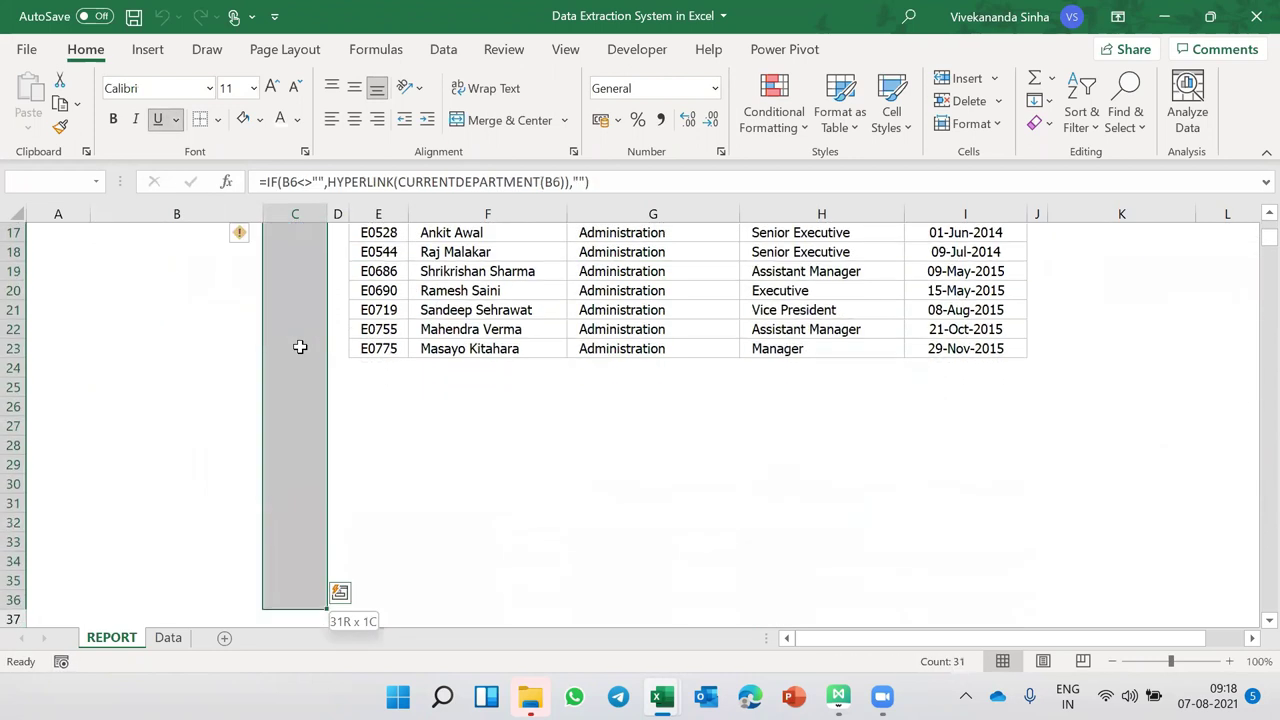
left_click(160, 88)
type("we")
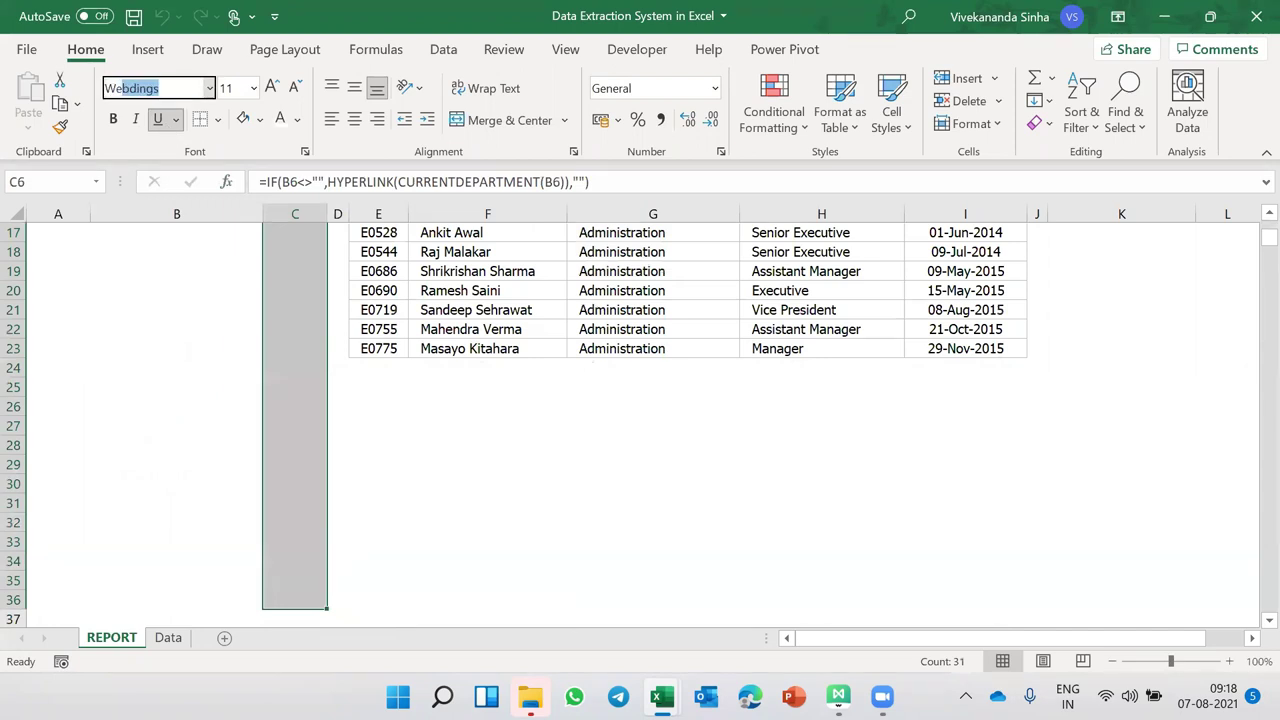
key("Return")
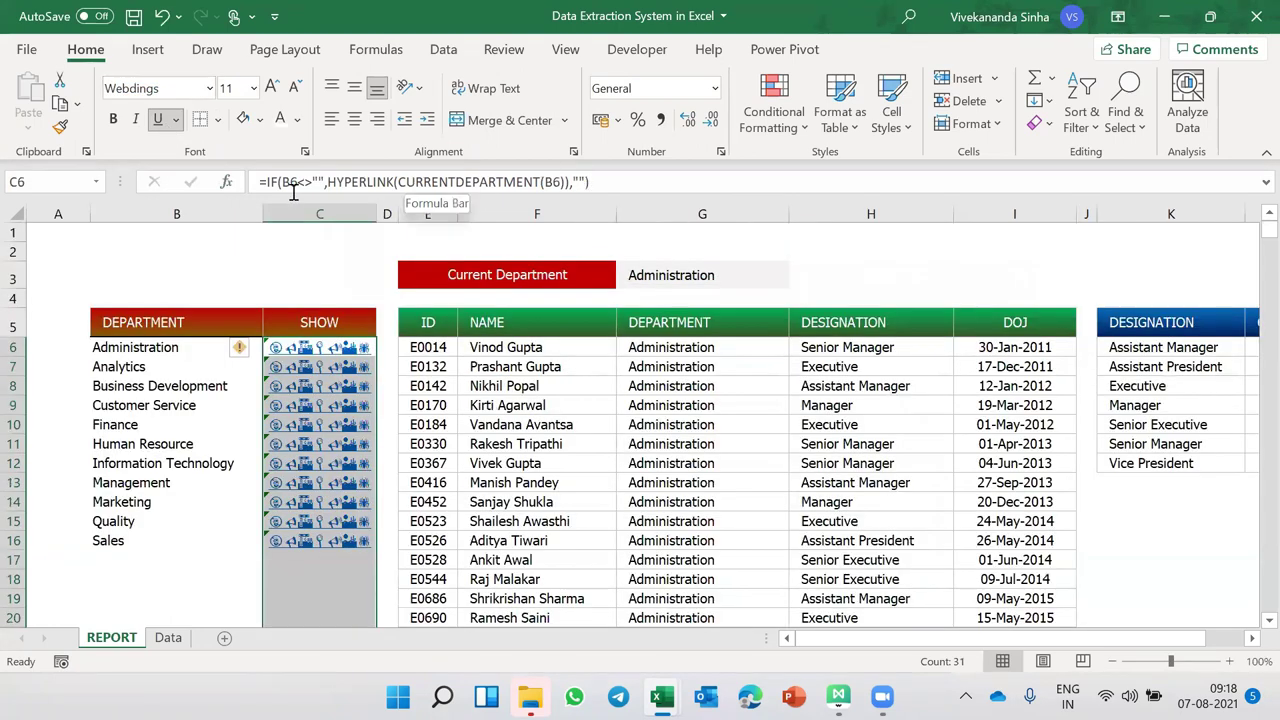
- Wrap the SHOW formula in IFERROR(…,4) so errors show as arrows, then test them
left_click(268, 182)
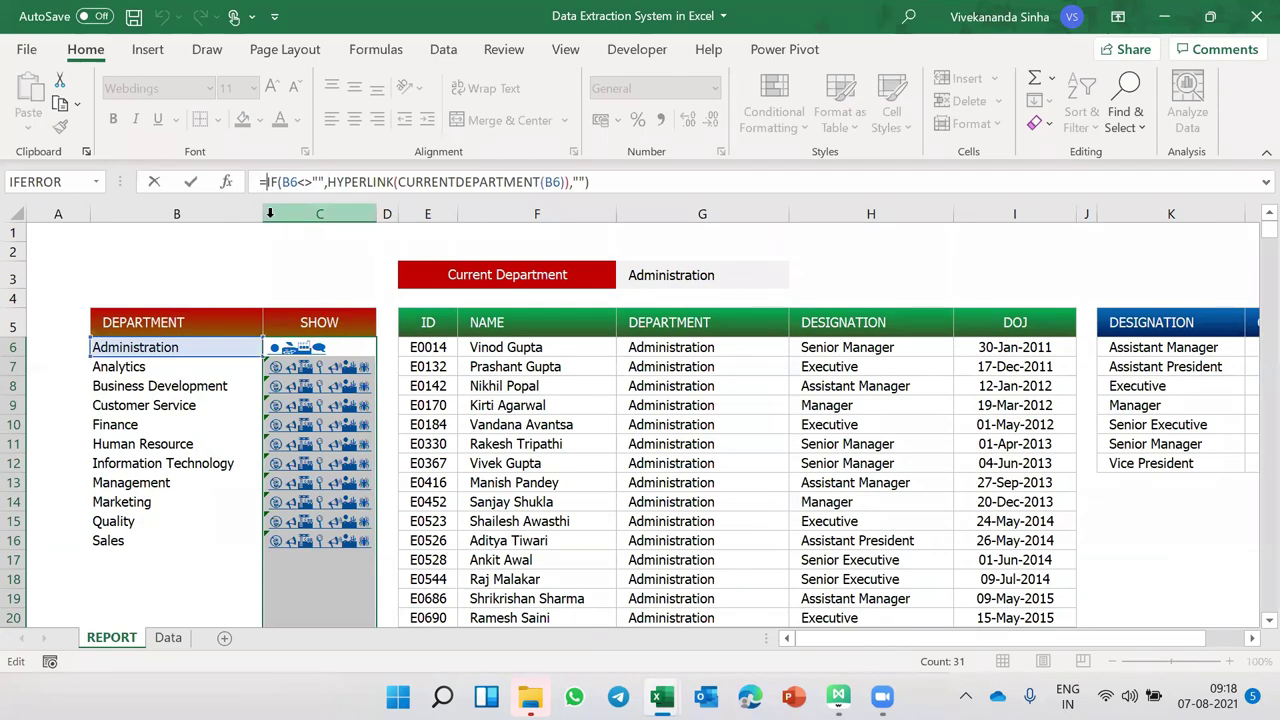
type("IFERROR(")
left_click(649, 182)
type(",")
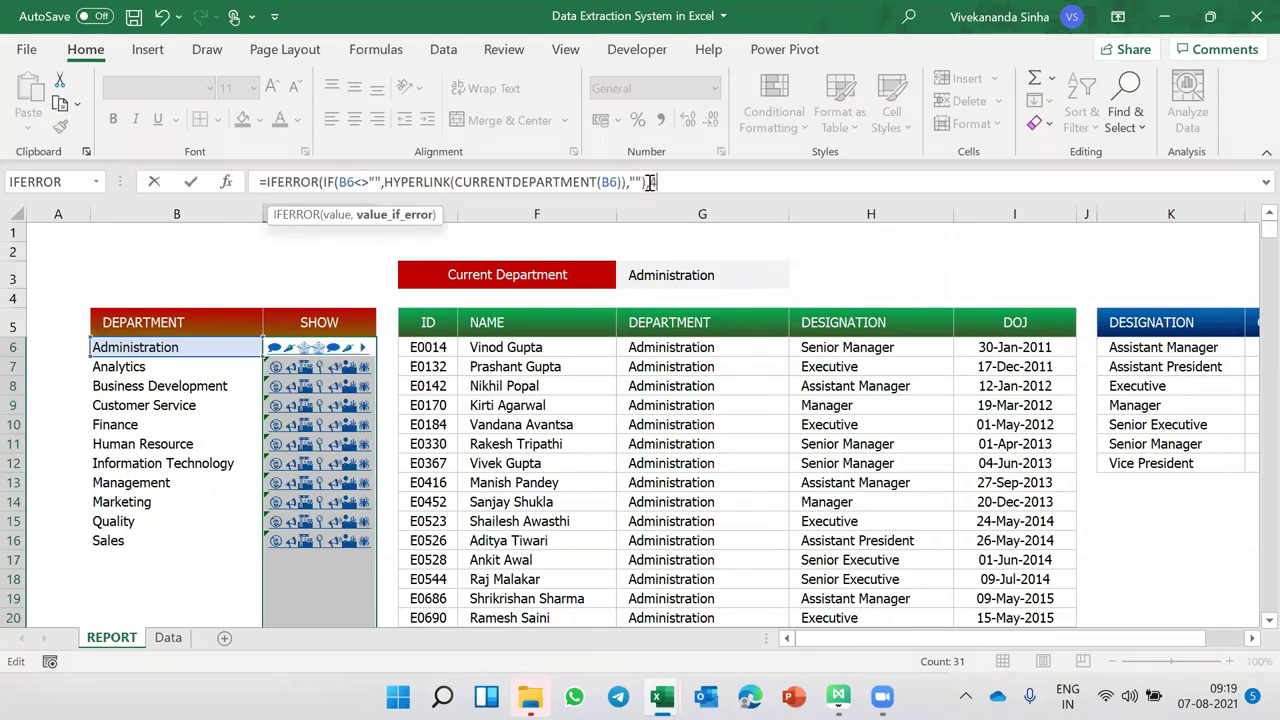
type("\"\")")
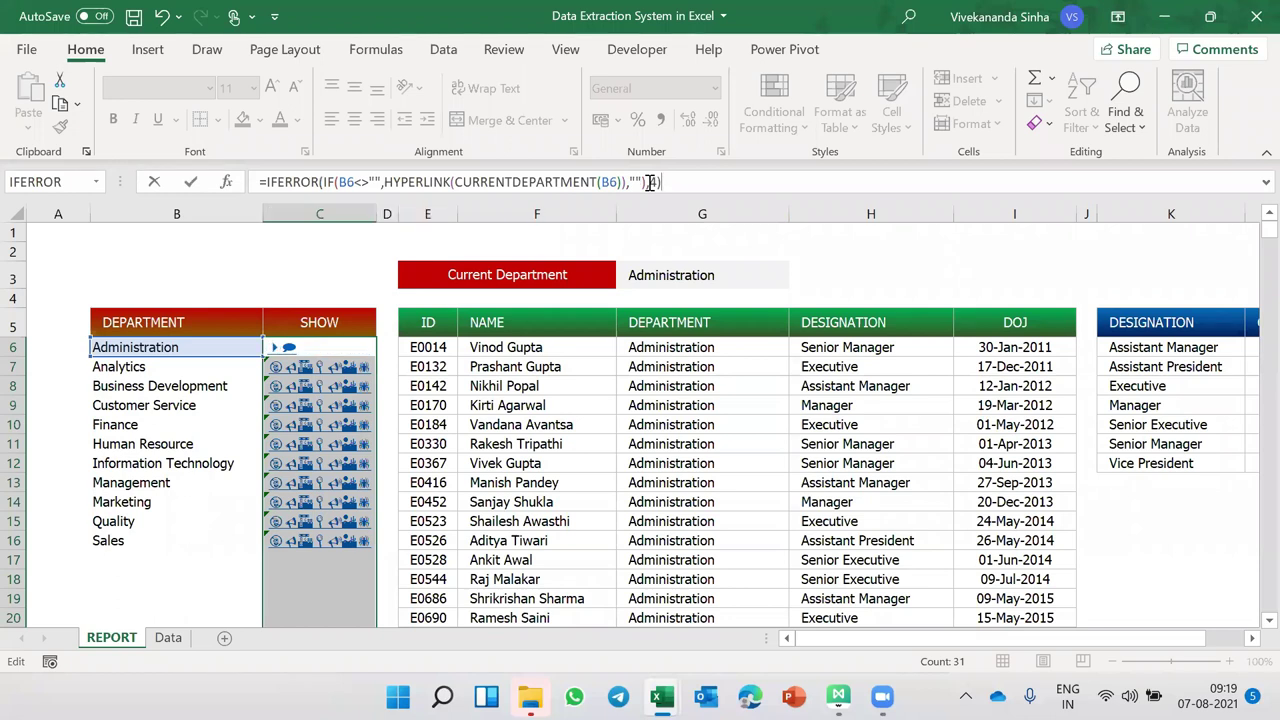
key("ctrl+Return")
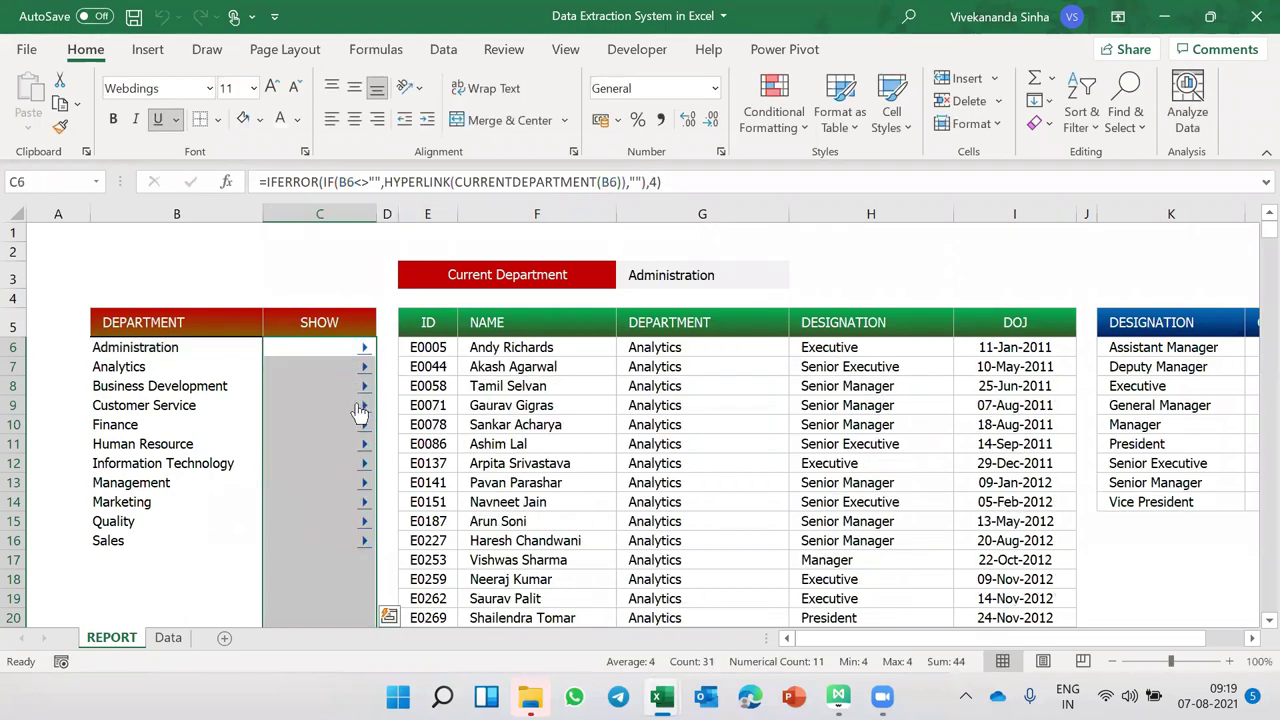
mouse_move(320, 347)
scroll(320, 343, "down", 5)
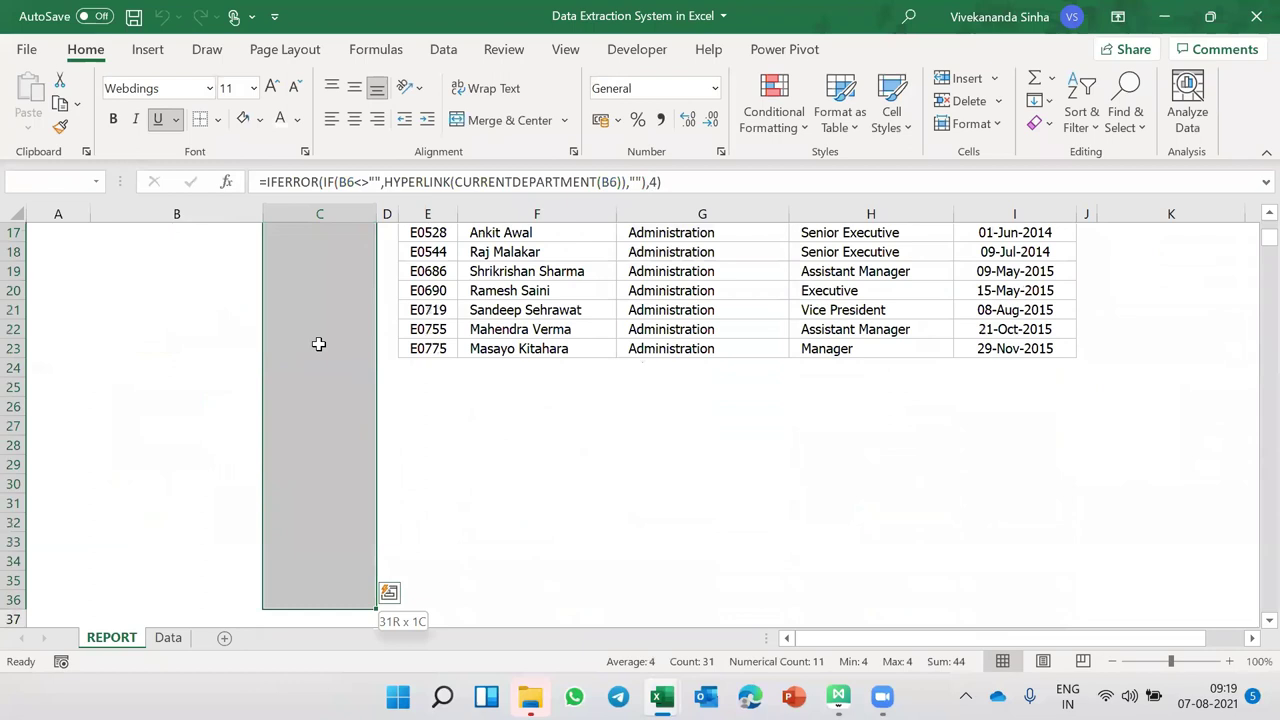
scroll(320, 354, "up", 5)
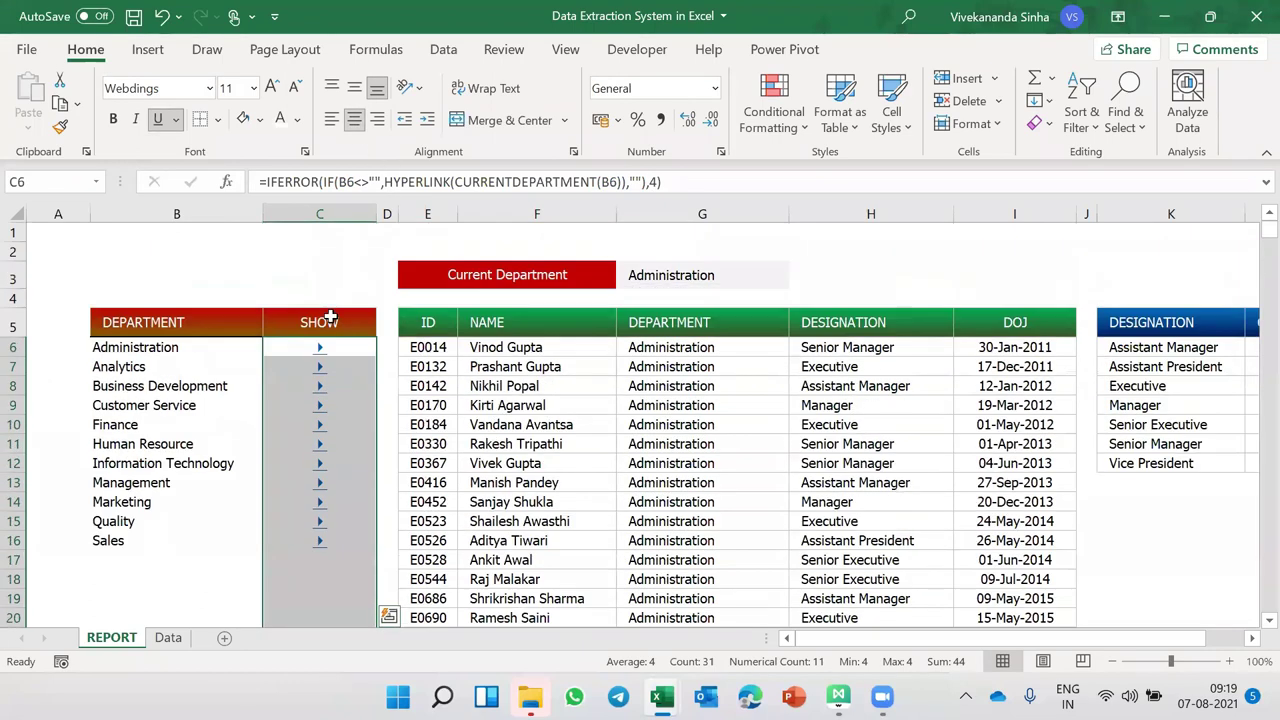
mouse_move(320, 405)
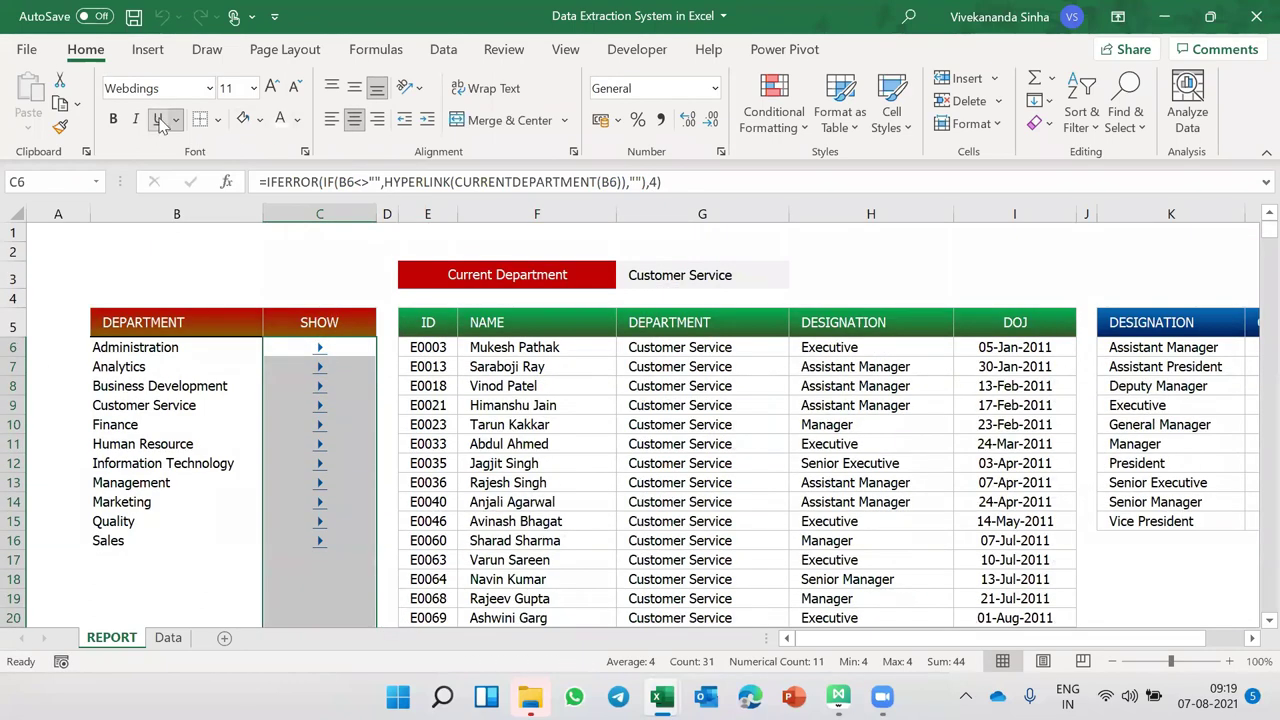
- Give the SHOW arrows Automatic font colour and recommit C6's formula
left_click(298, 119)
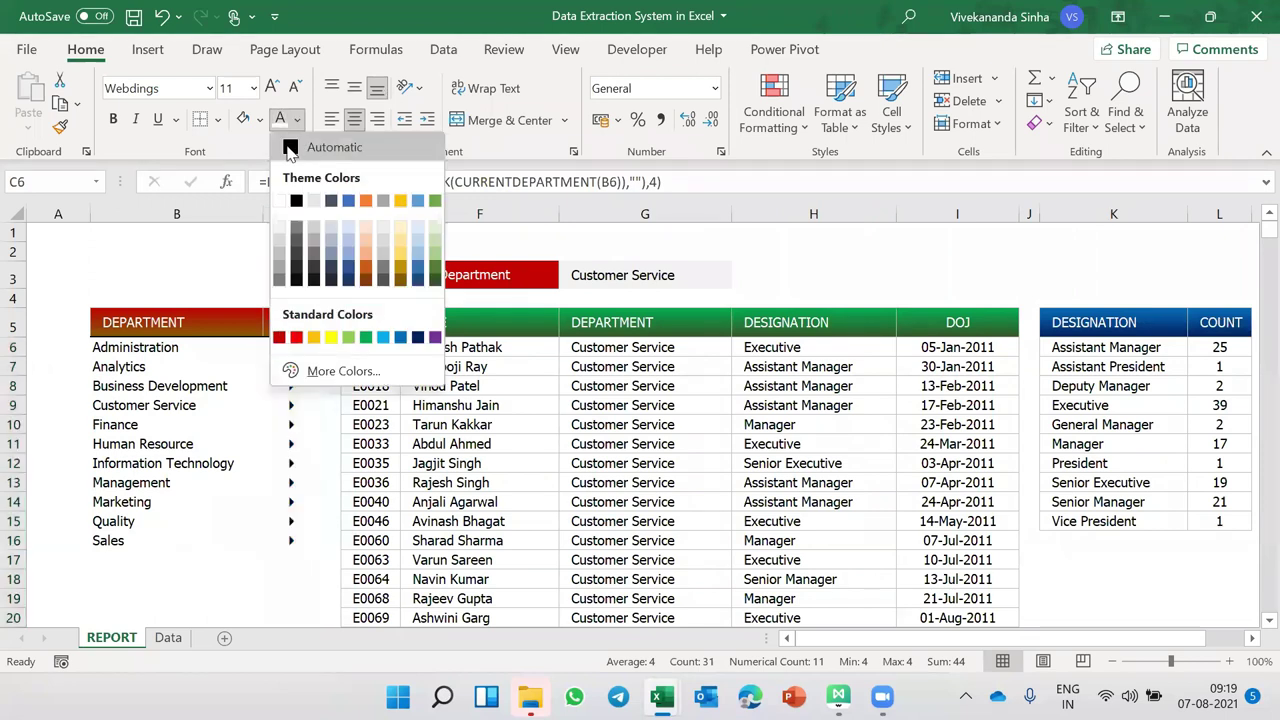
left_click(290, 148)
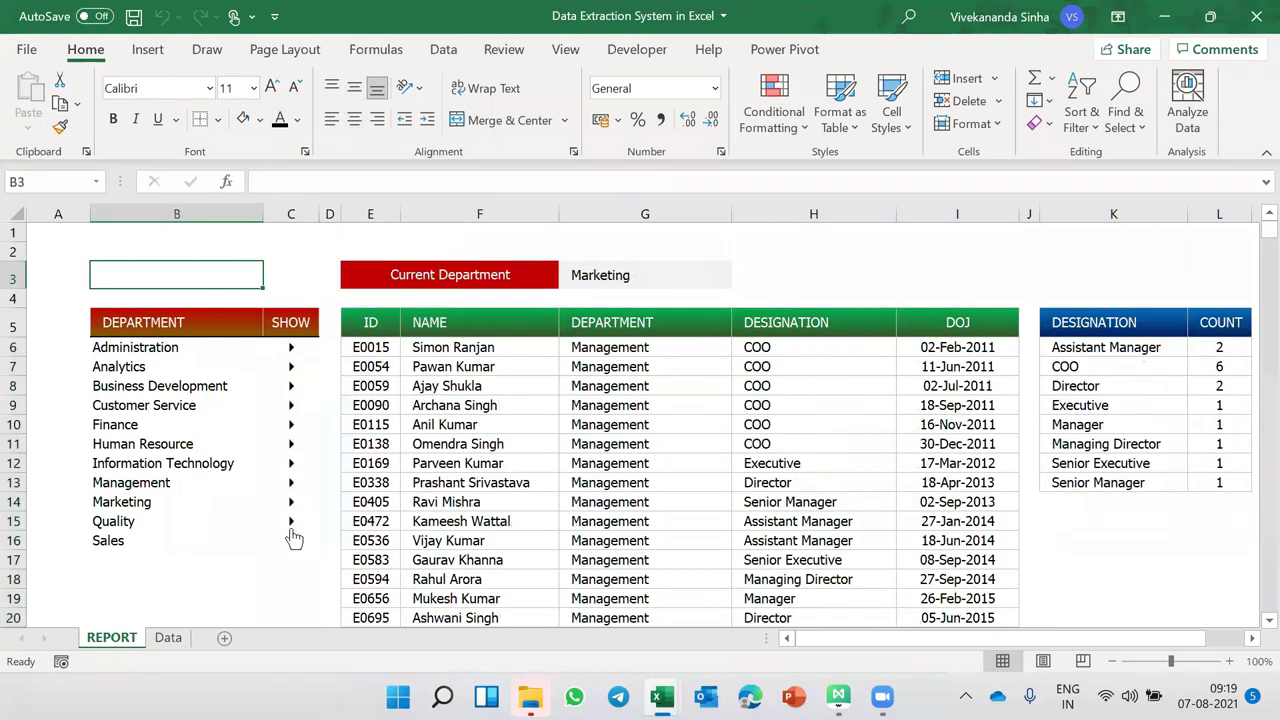
left_click(298, 352)
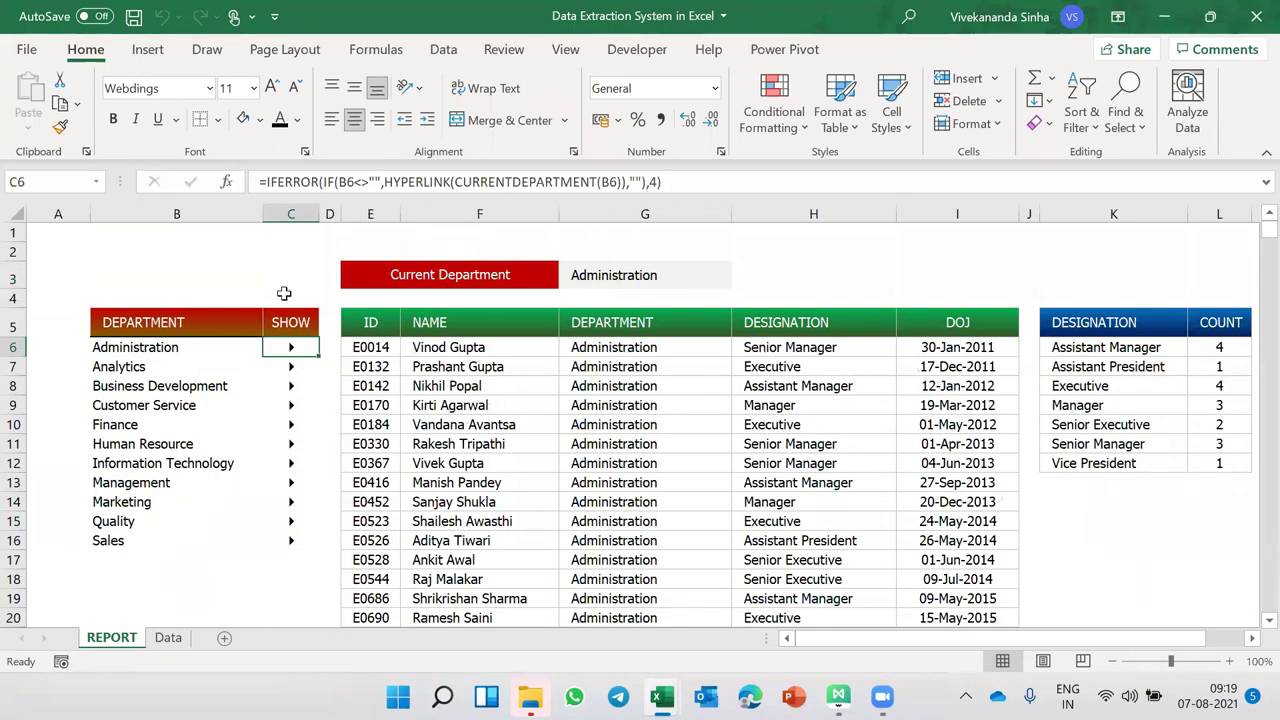
mouse_move(292, 447)
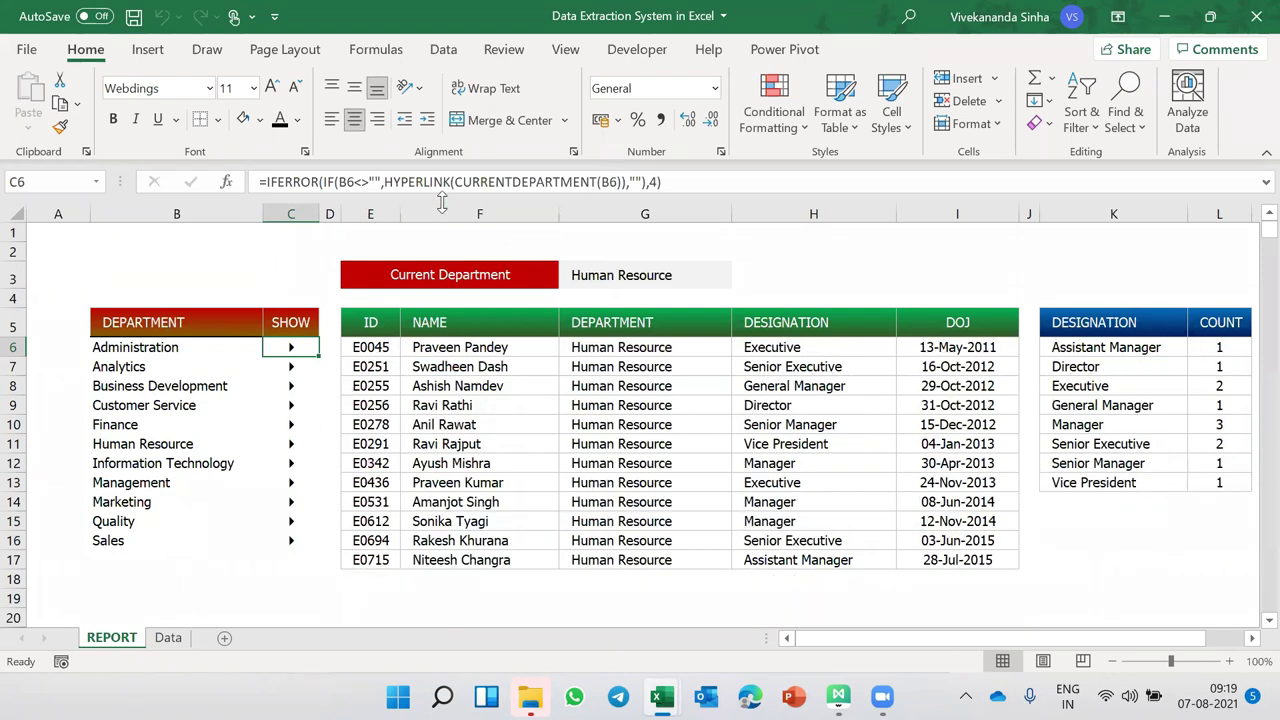
double_click(636, 181)
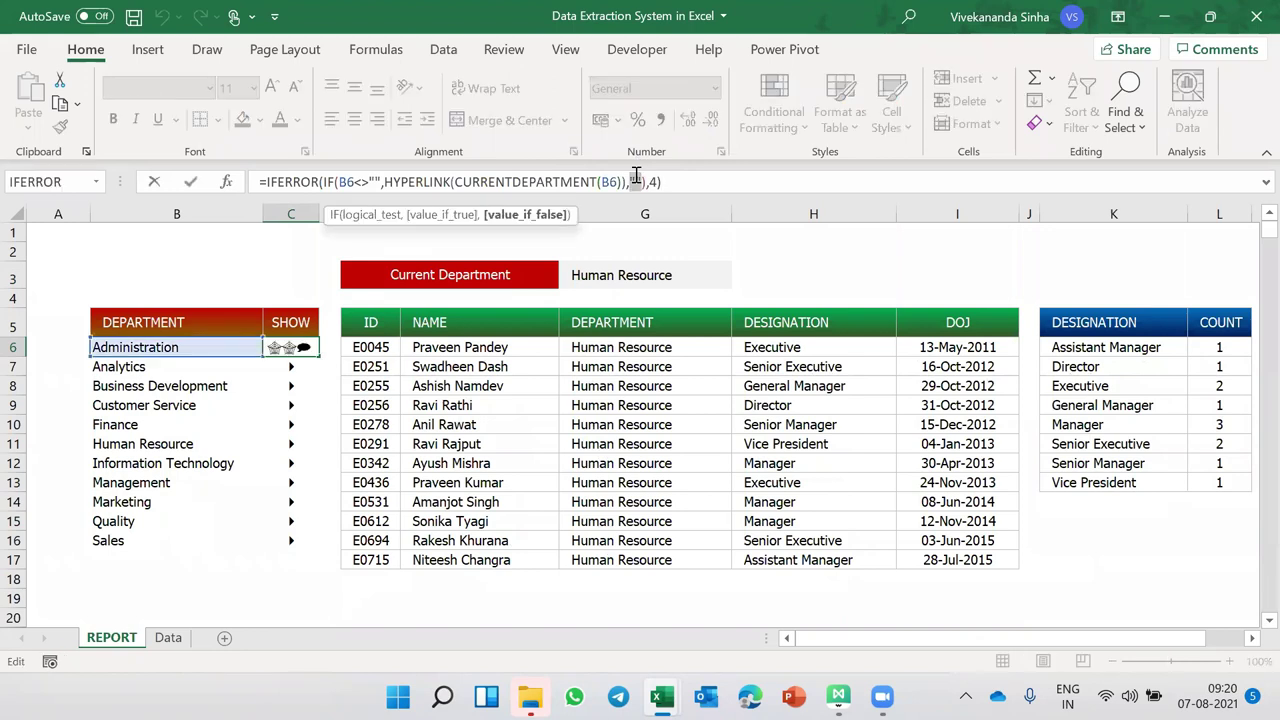
left_click(657, 182)
key("ctrl+Return")
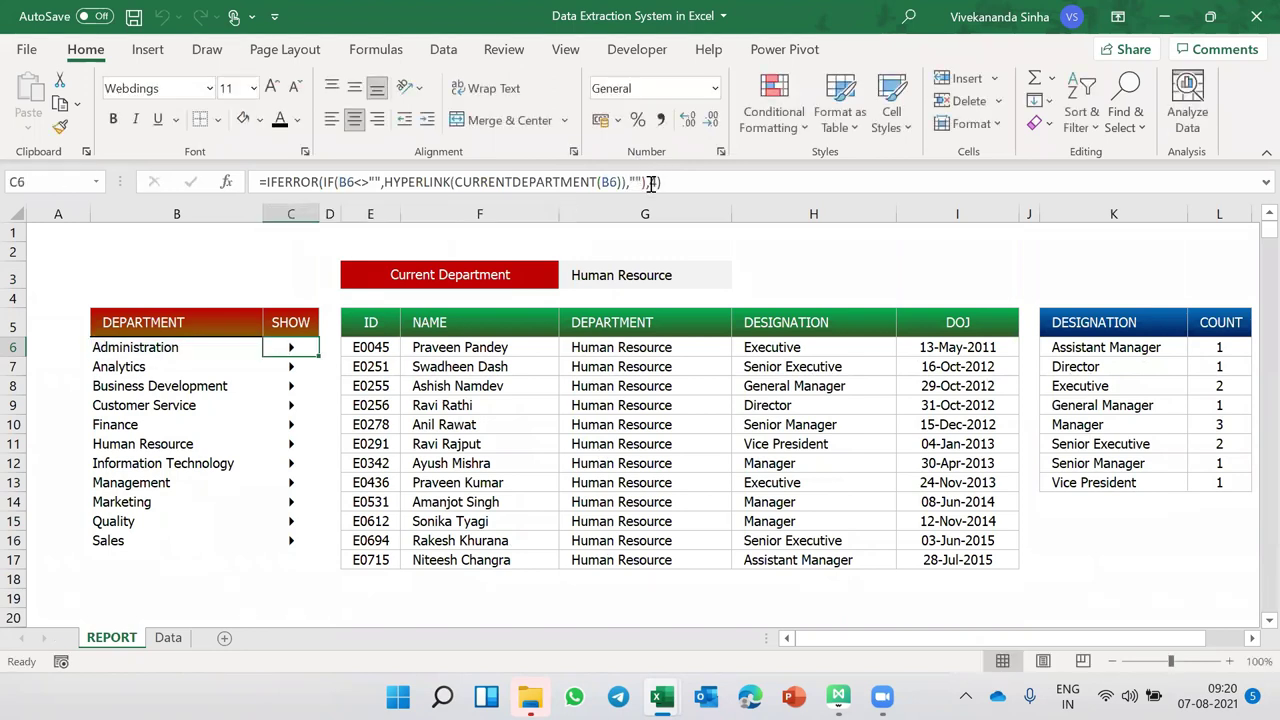
- In a new workbook, format F5 as Webdings and enter 4 to see its glyph
key("ctrl+n")
left_click(350, 317)
left_click(108, 88)
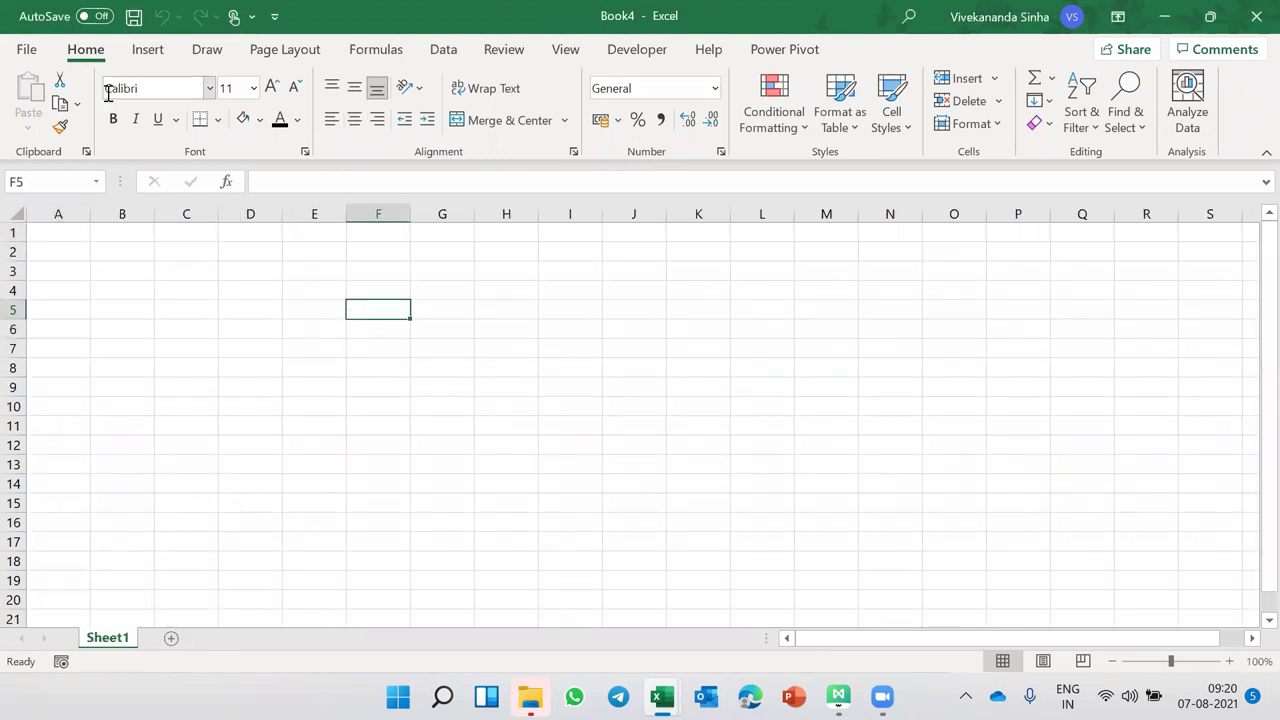
type("Webdings")
key("Return")
type("4")
key("Return")
- Try characters 5 and 6 in F5, then close Book4 without saving
left_click(373, 308)
type("5")
key("Return")
left_click(373, 308)
type("6")
key("Return")
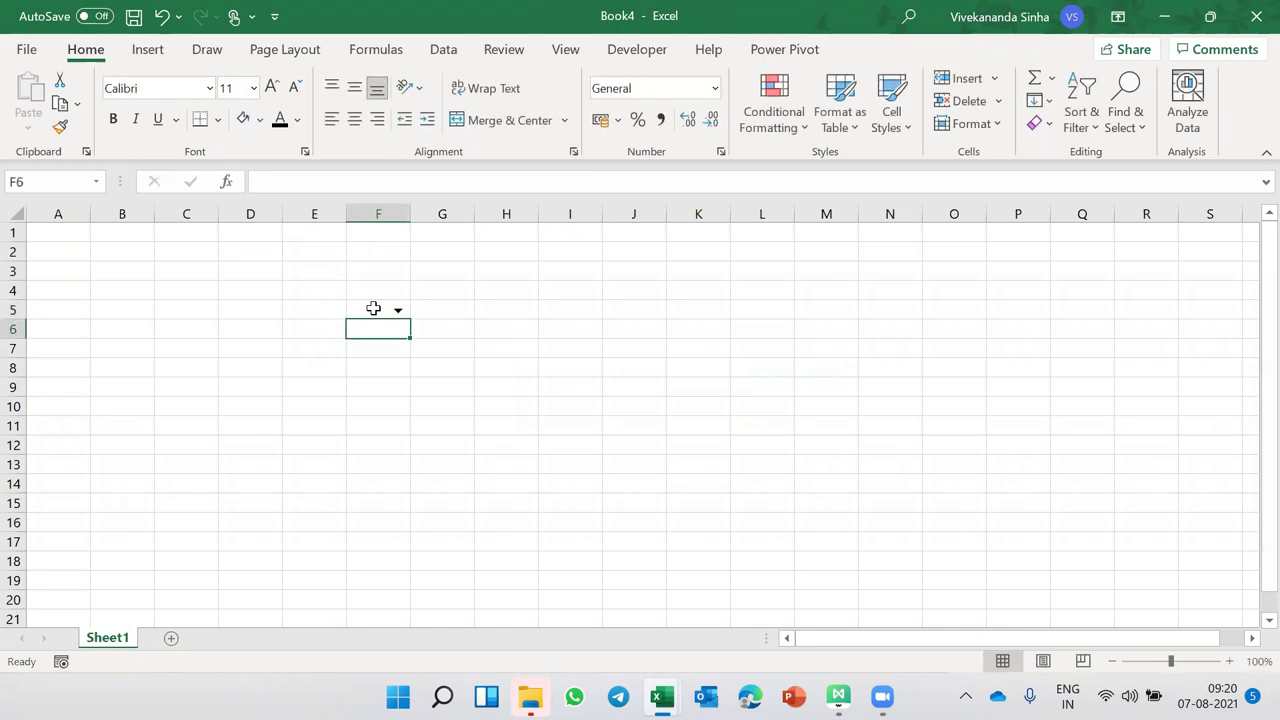
left_click(376, 311)
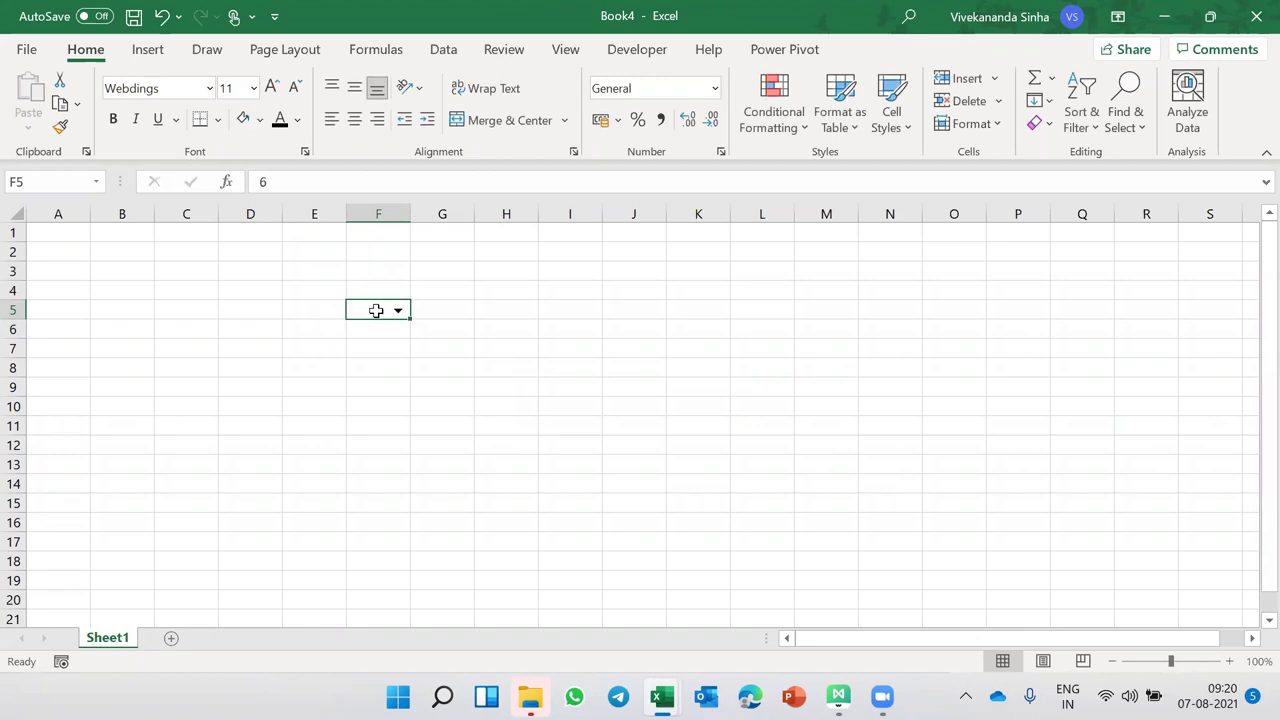
left_click(1256, 16)
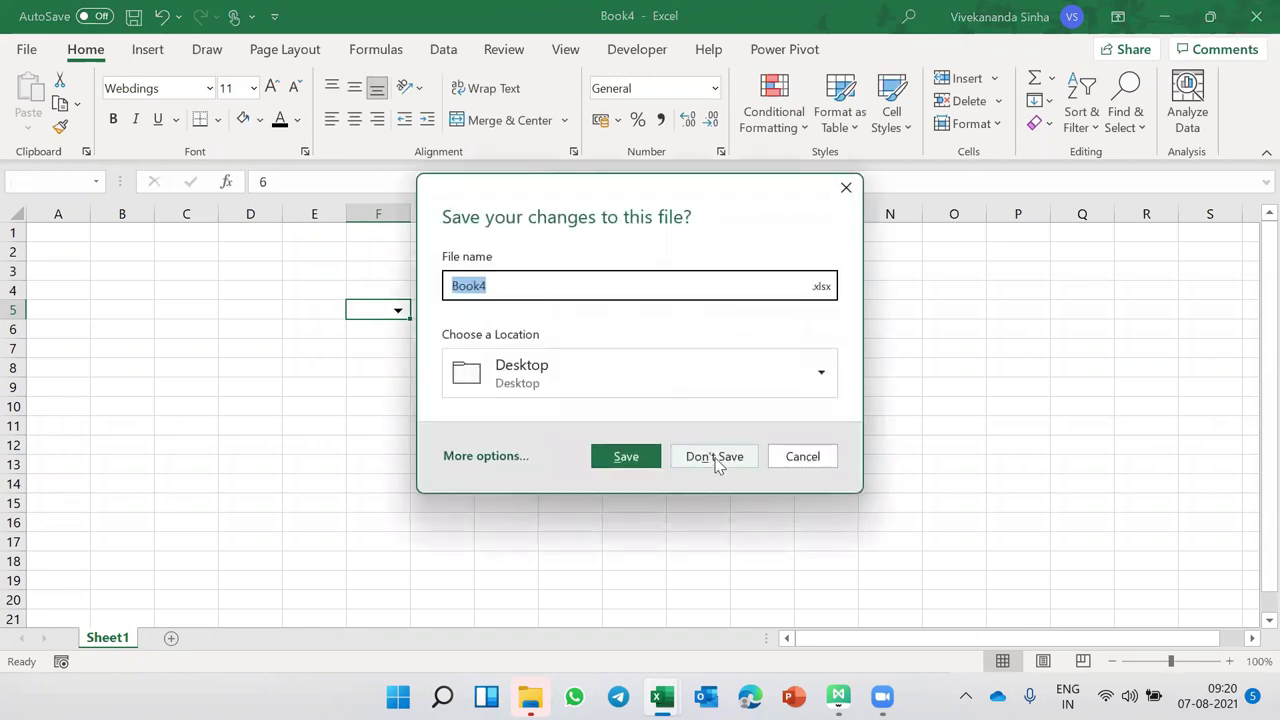
left_click(714, 456)
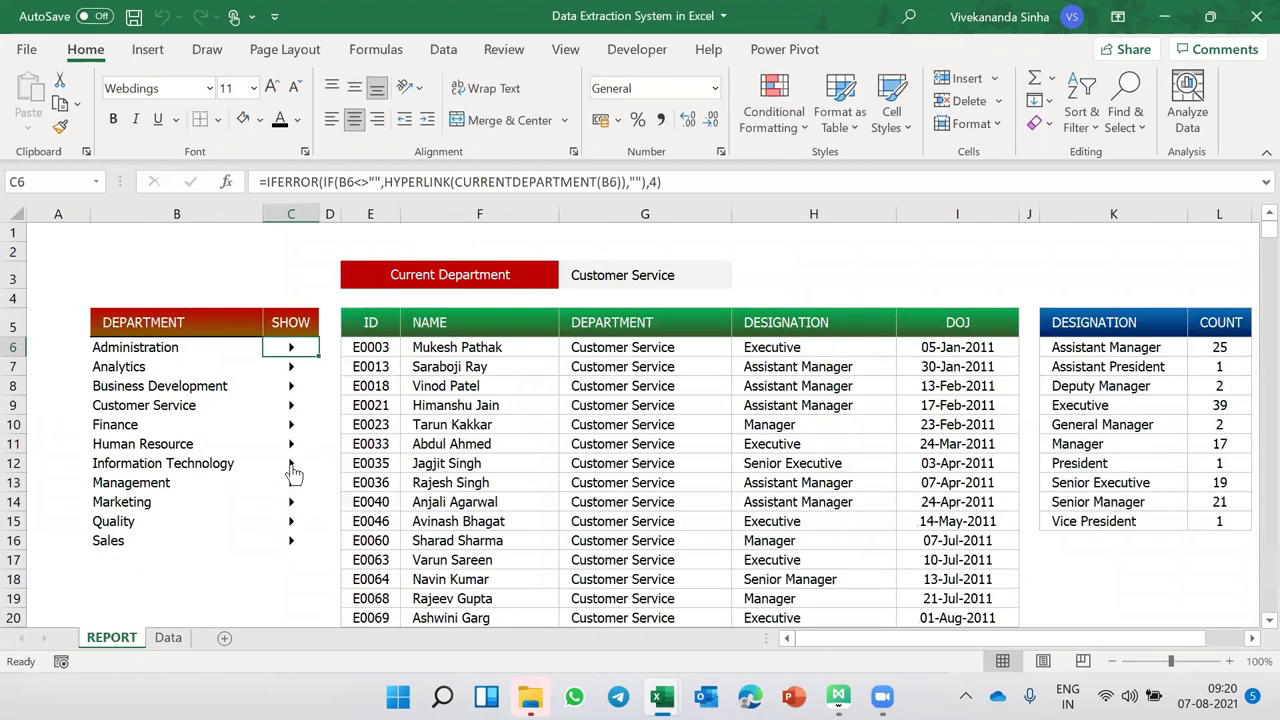
- Apply the Tahoma font to the department list from B6:C6 down to the last department
mouse_move(288, 350)
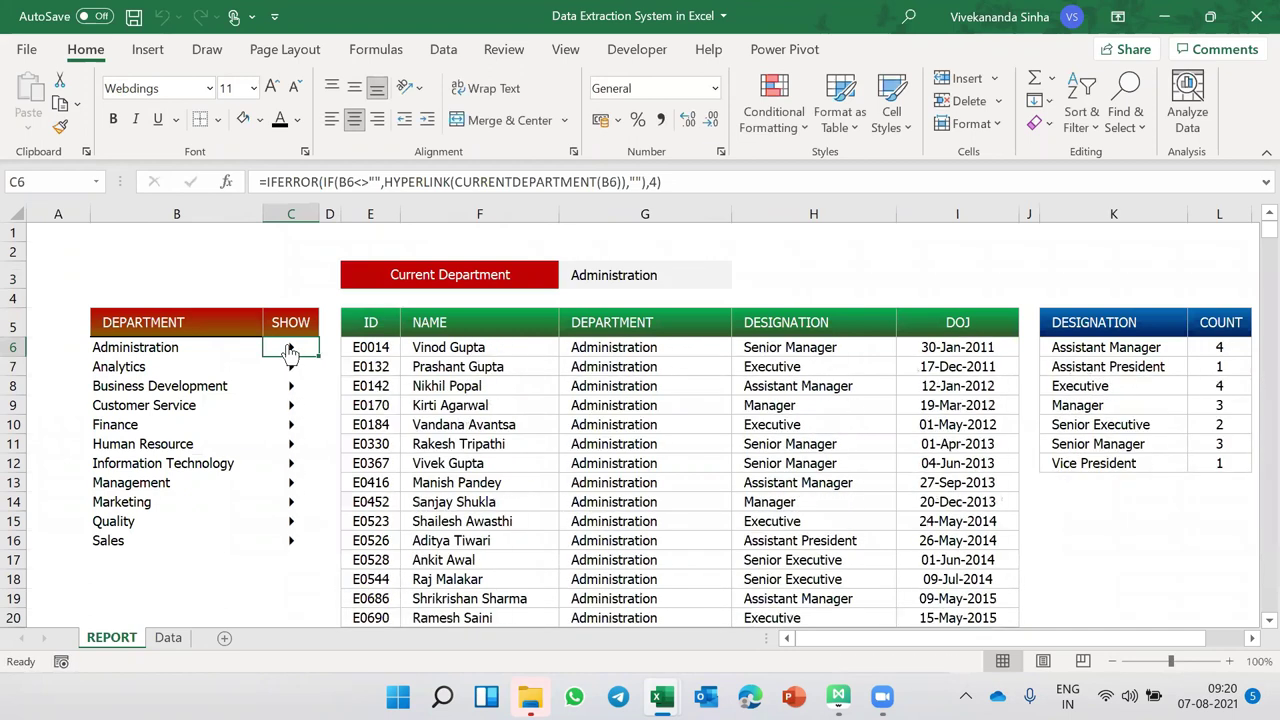
mouse_move(291, 405)
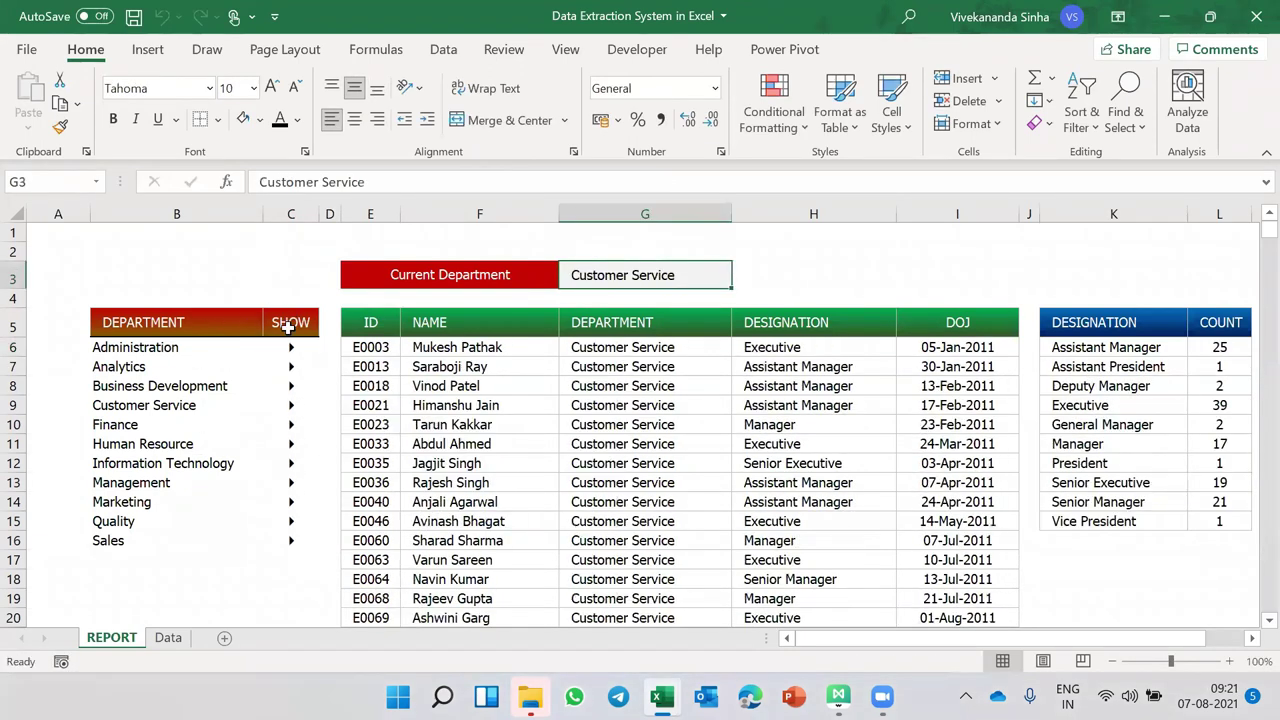
left_click(148, 347)
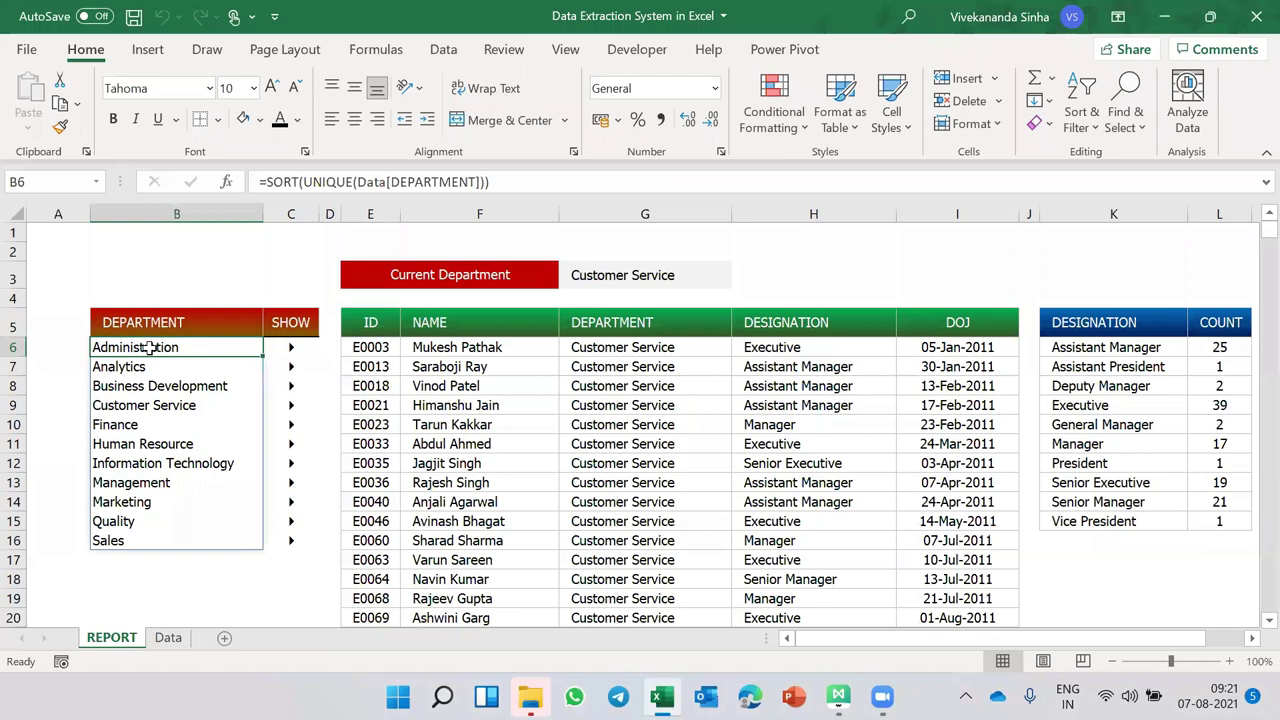
key("shift+Right")
key("ctrl+shift+Down")
key("ctrl+shift+Down")
key("alt+h")
key("f")
key("f")
type("Tahoma")
key("Return")
key("ctrl+shift+Up")
- Set the SHOW column from C6 downward to Webdings, size 12, so the arrows reappear
left_click(291, 347)
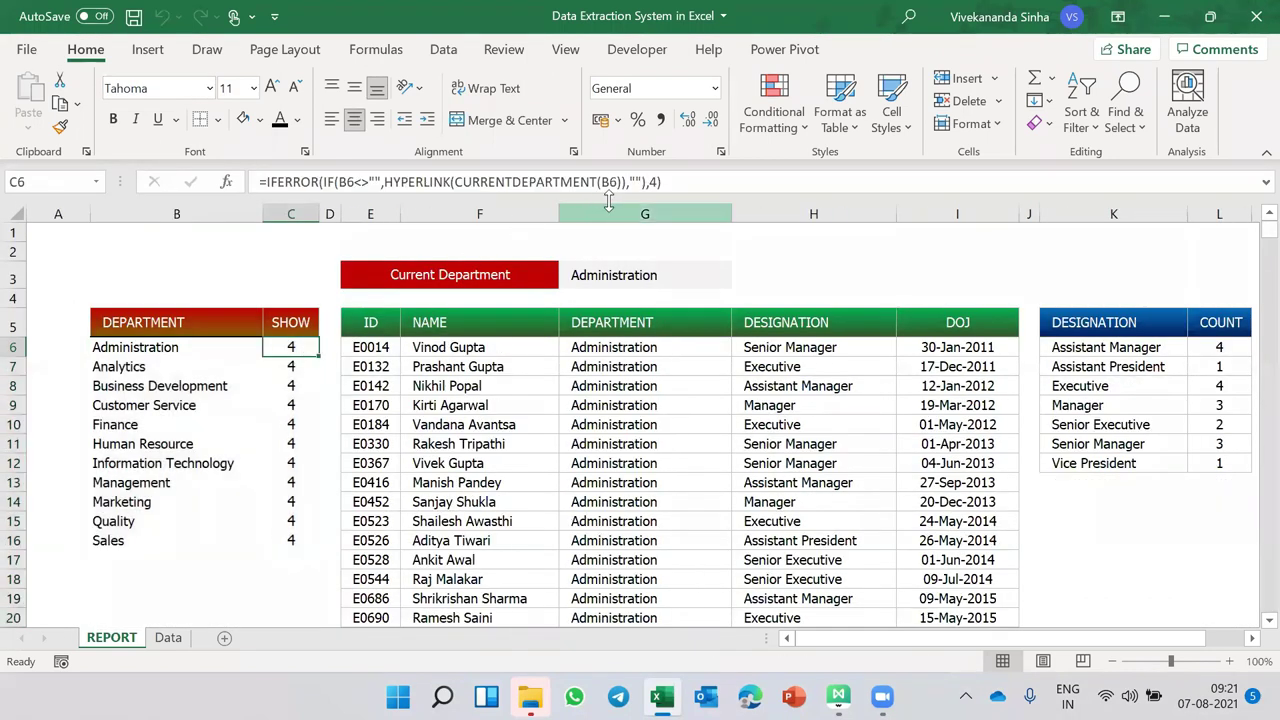
left_click_drag(326, 354, 326, 590)
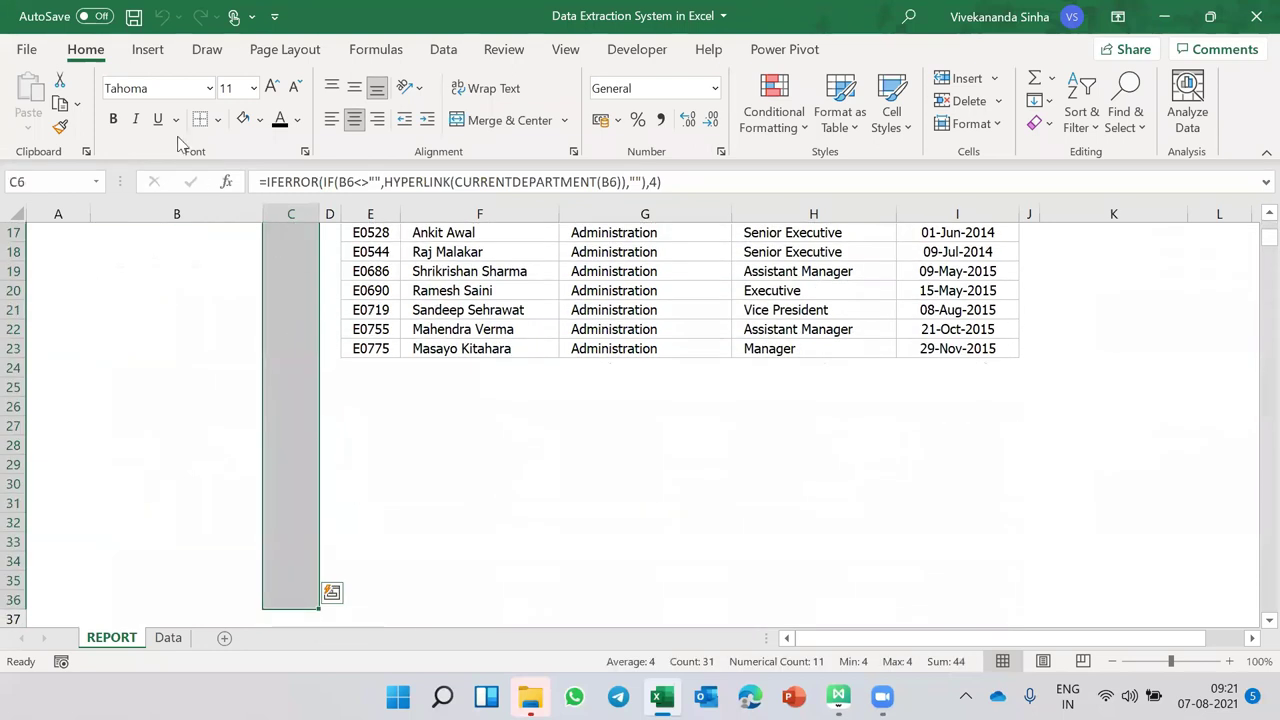
left_click(166, 89)
type("Webdings")
key("Return")
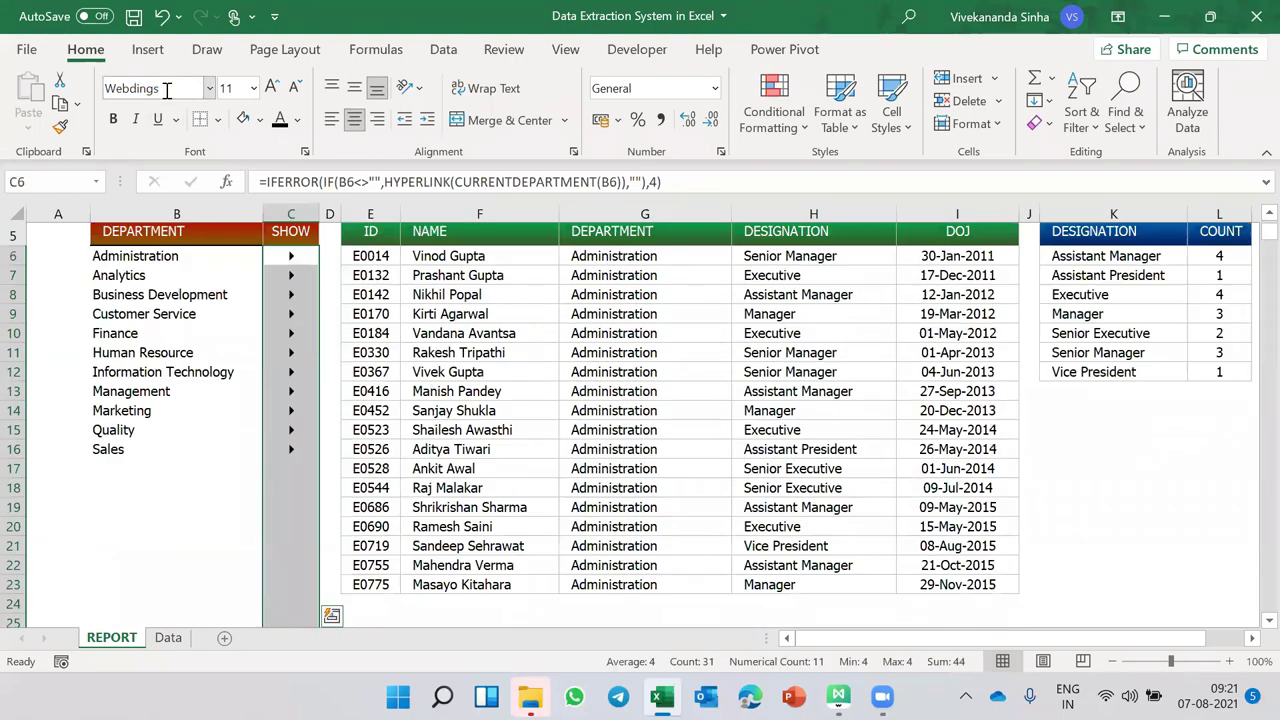
left_click(242, 86)
type("12")
key("Return")
- Give column B's department names the Tahoma font and increase their indent
left_click(145, 348)
key("ctrl+shift+Down")
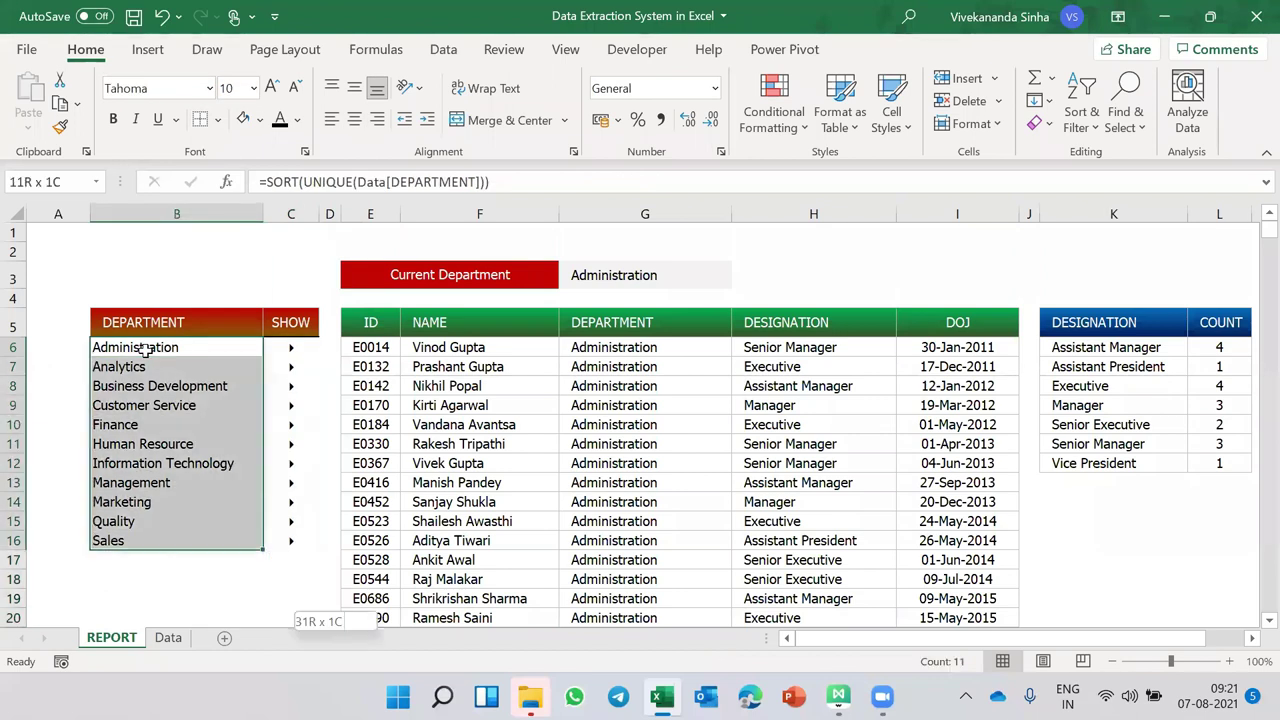
key("ctrl+shift+Down")
left_click(168, 88)
key("Return")
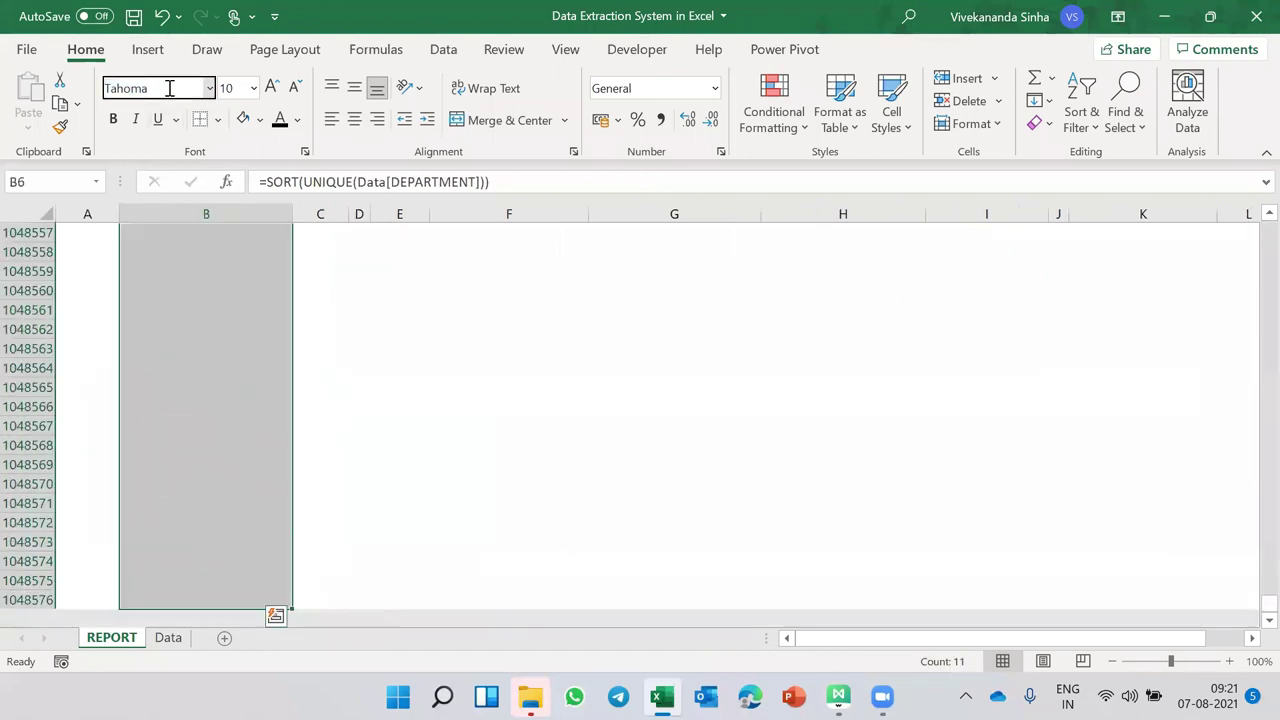
left_click(427, 120)
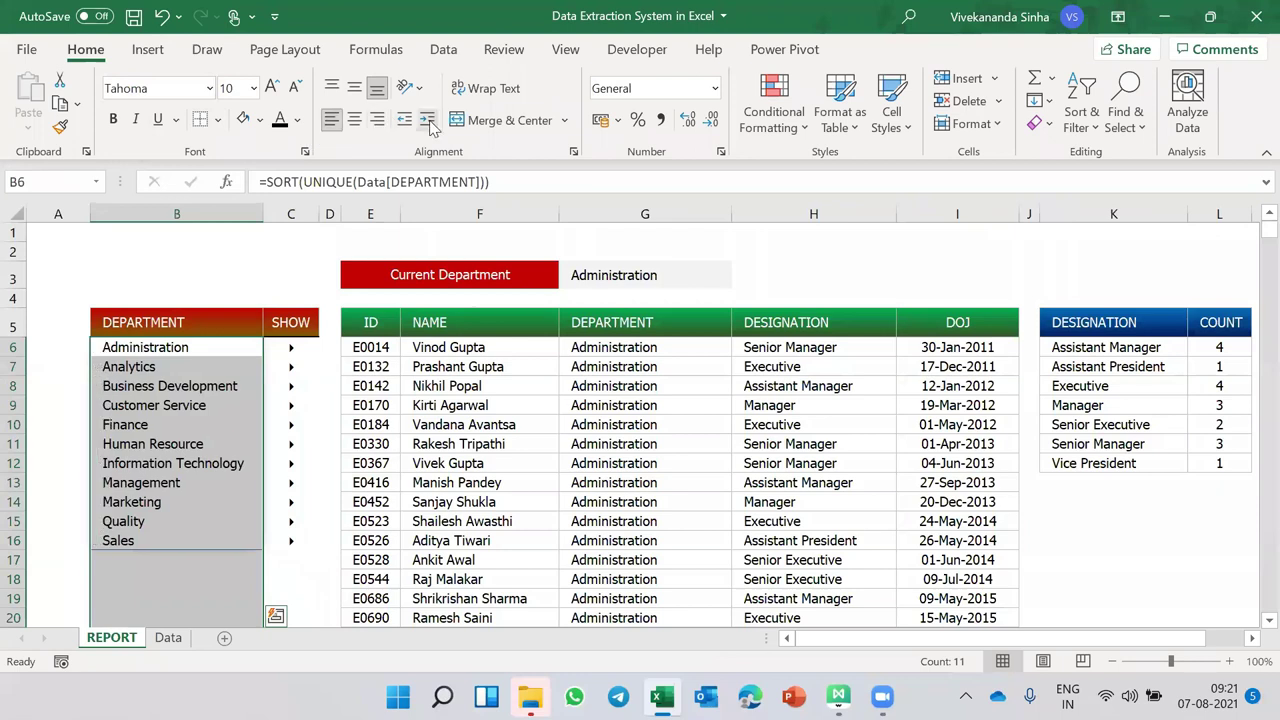
- Select the department names and SHOW cells from B6 down to the list's end
left_click(148, 323)
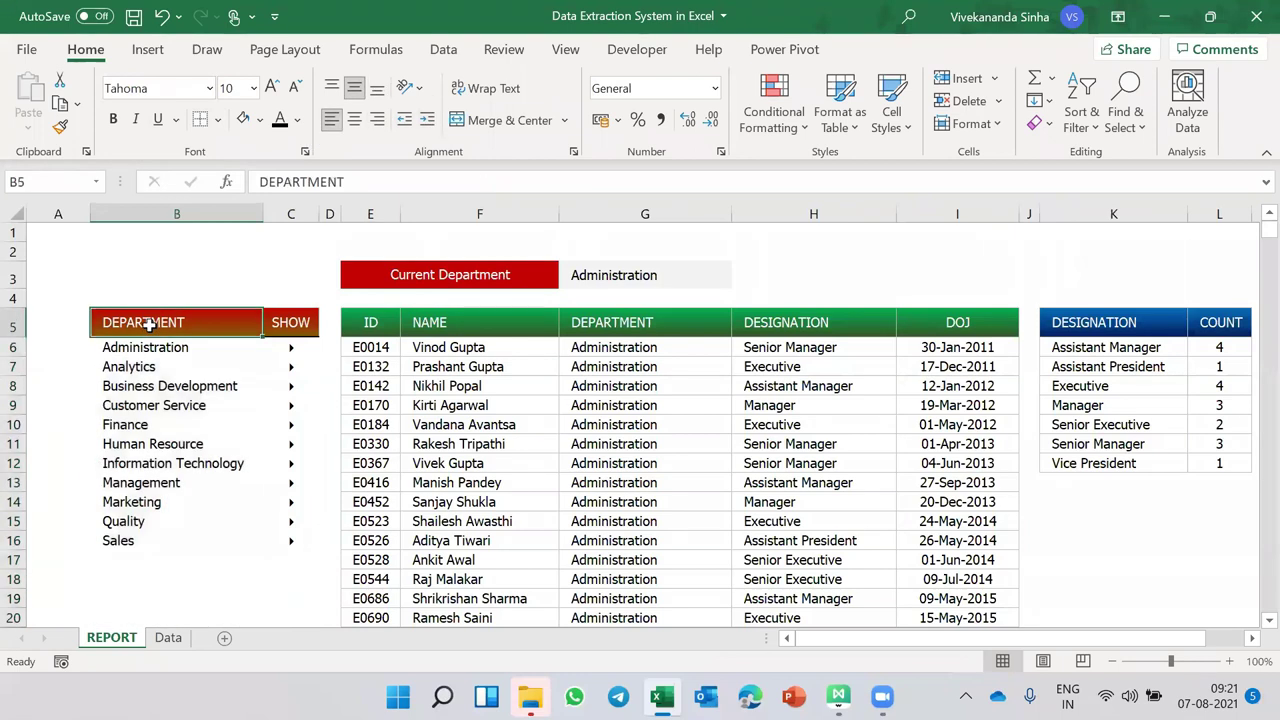
left_click(145, 347)
key("shift+Right")
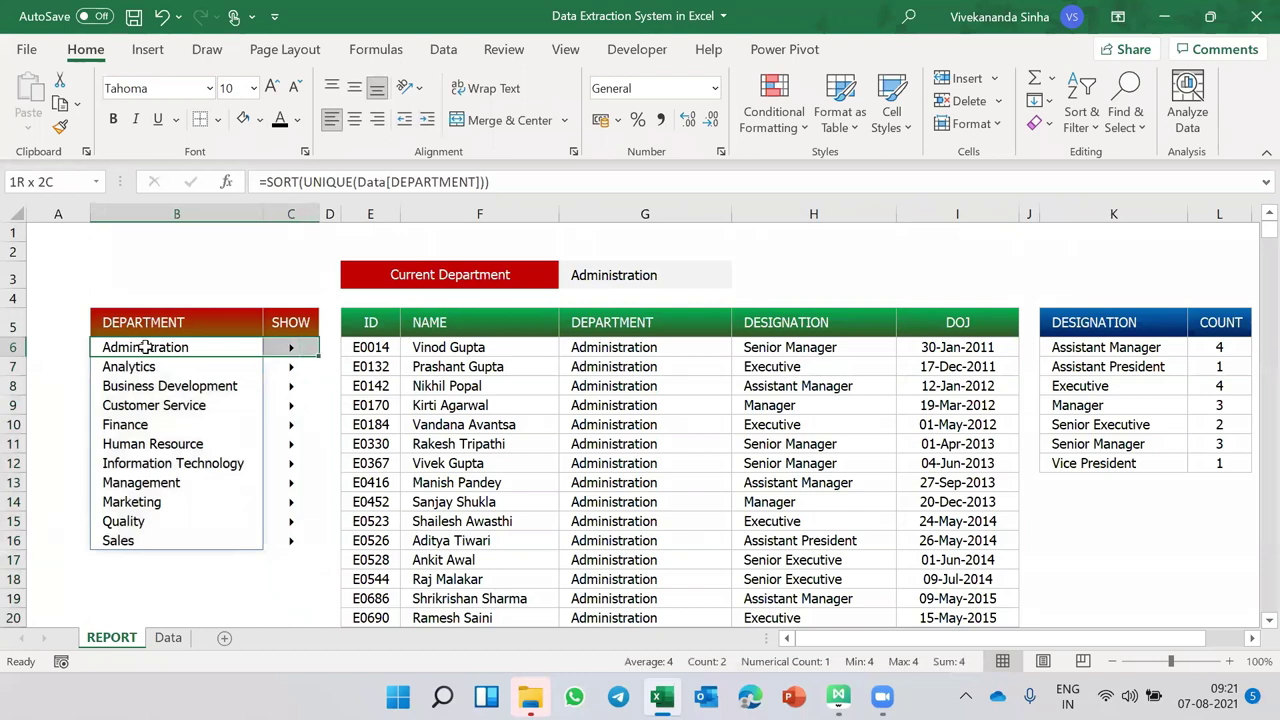
key("ctrl+shift+Down")
key("ctrl+shift+Down")
key("shift+Left")
- Create a new formula-based conditional formatting rule using =$B6<>""
key("alt+o")
key("d")
left_click(335, 298)
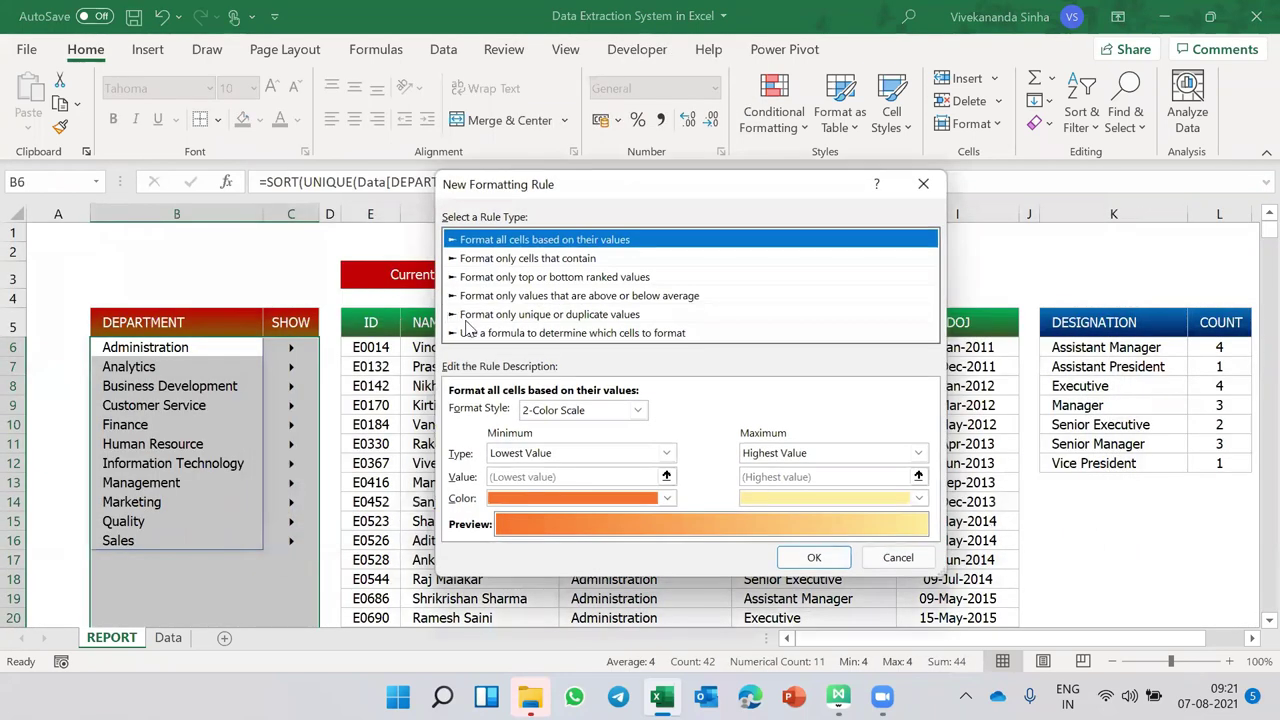
left_click(495, 333)
left_click(533, 410)
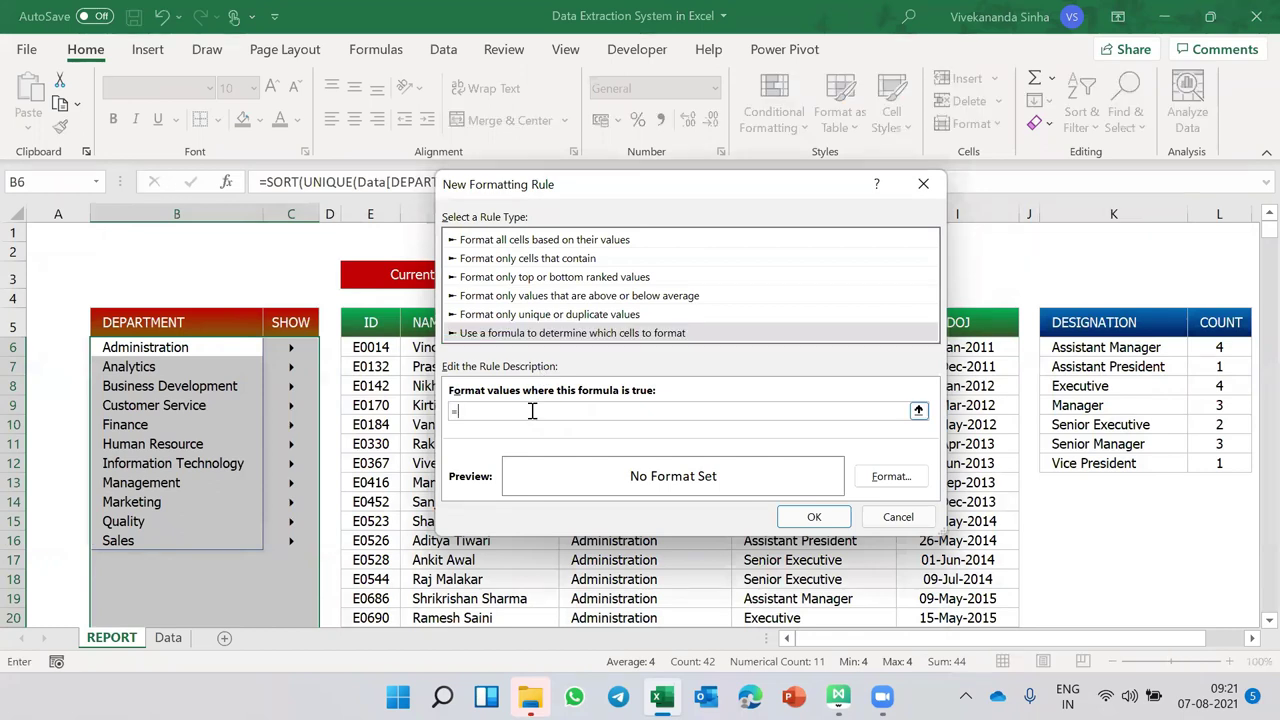
left_click(233, 347)
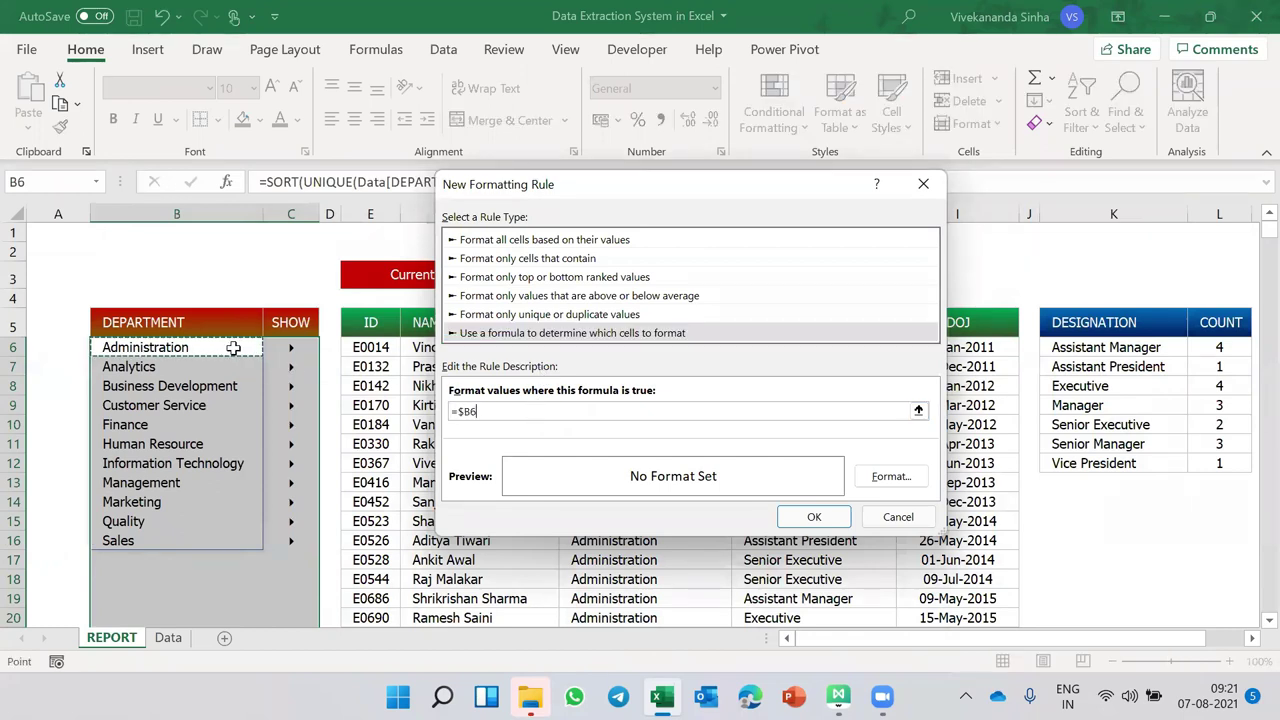
type("<>\"")
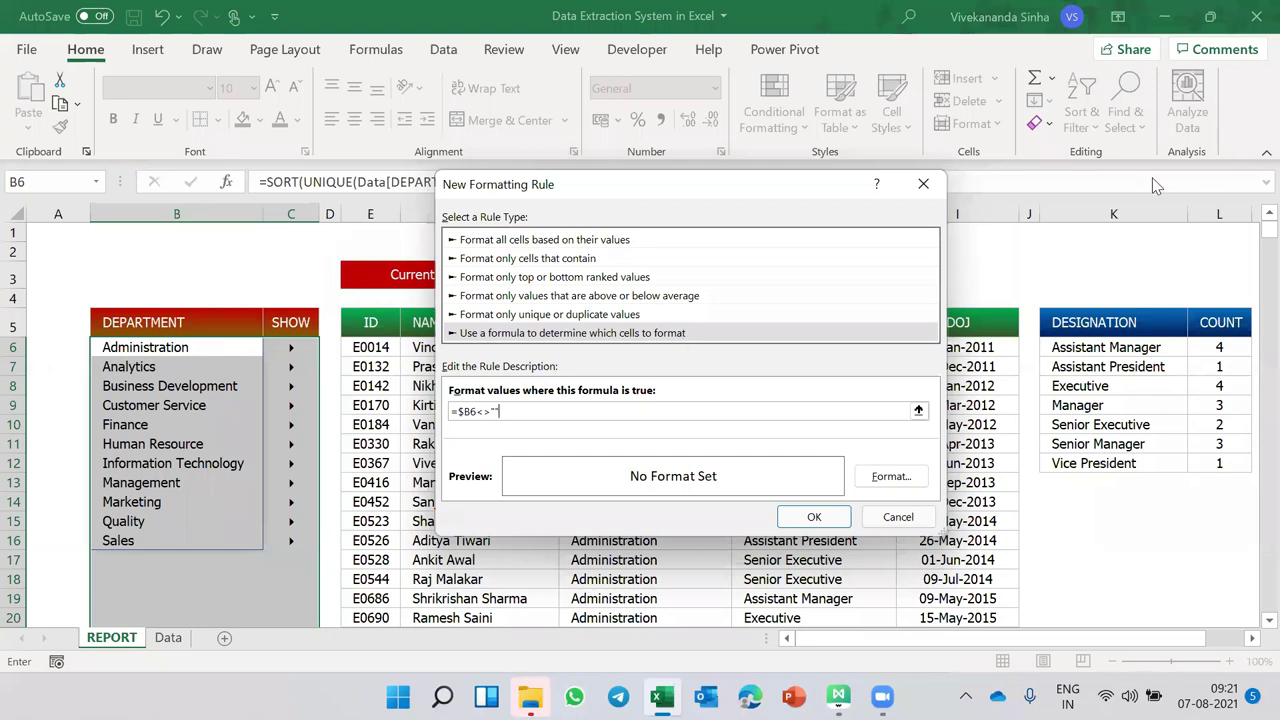
- Format matching rows with a grey outline border and apply the rule
left_click(891, 476)
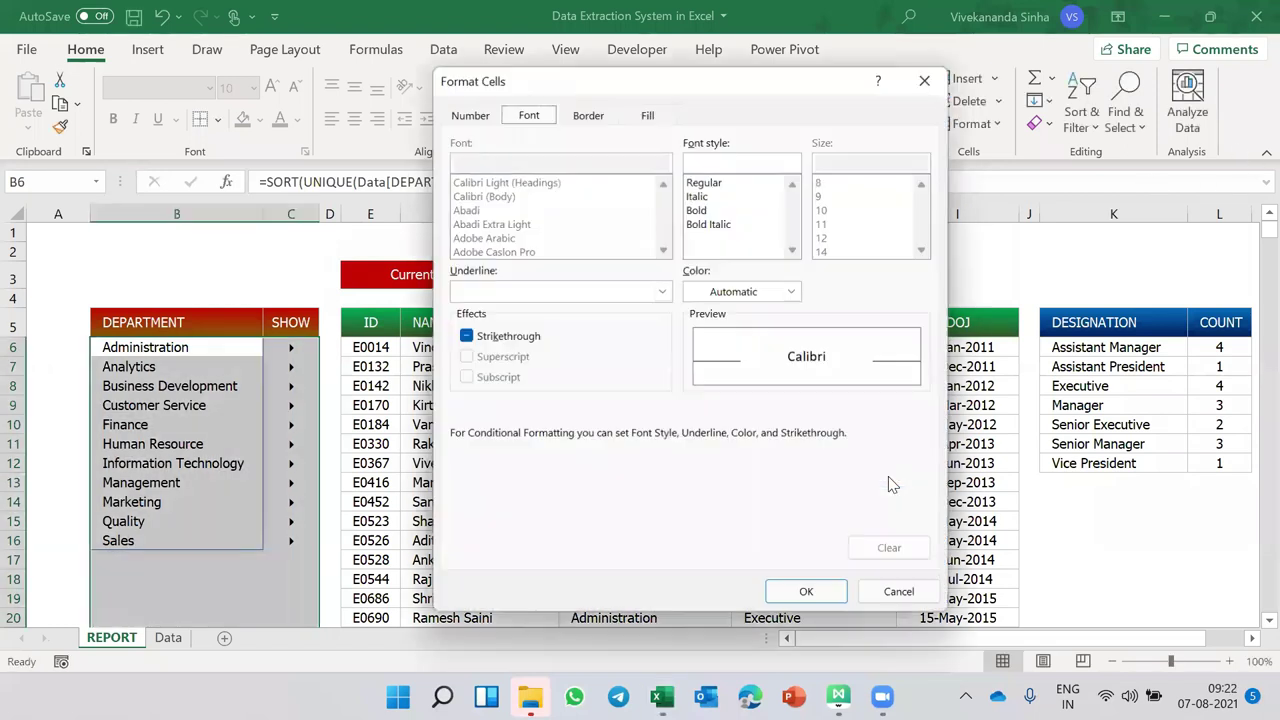
left_click(588, 114)
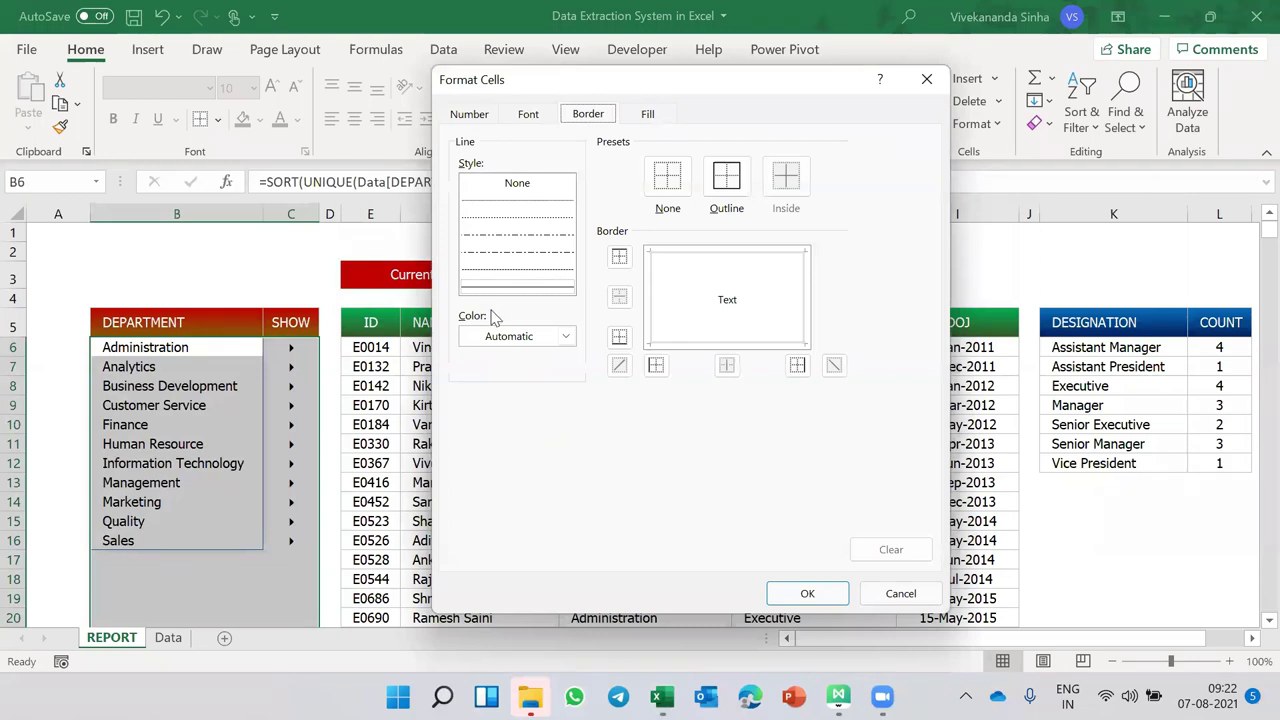
left_click(492, 336)
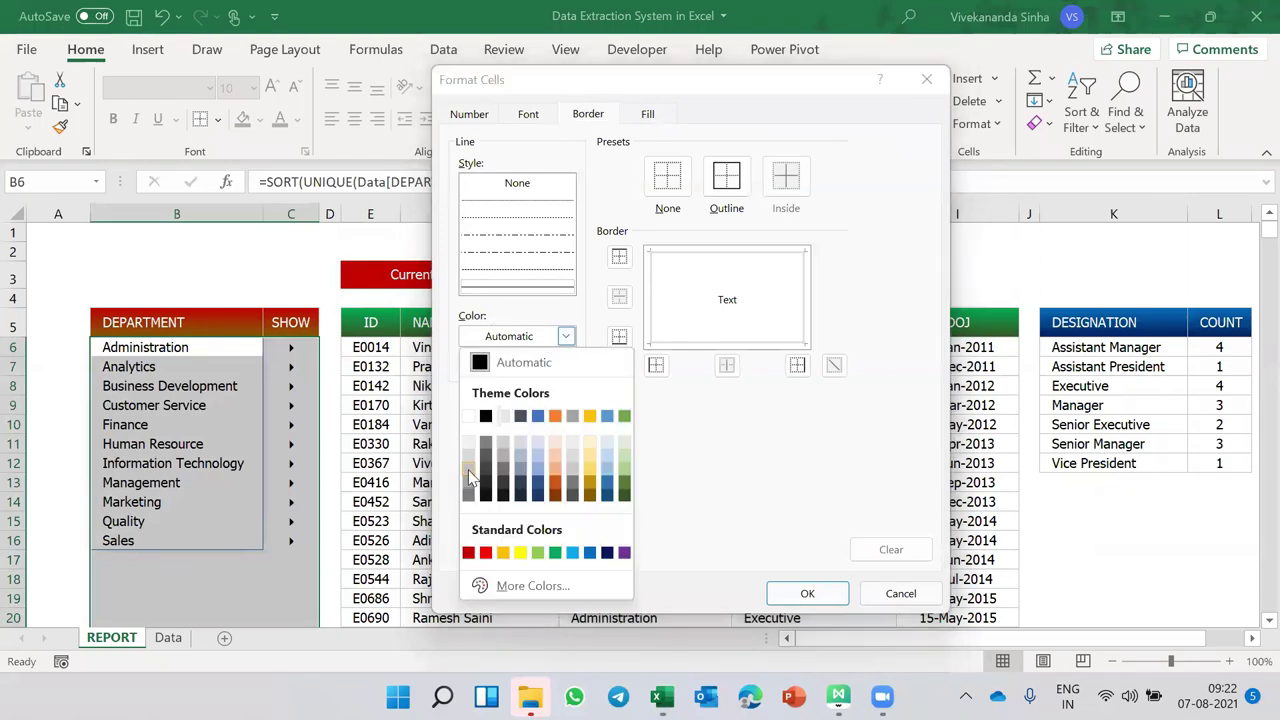
left_click(470, 478)
left_click(727, 176)
left_click(807, 593)
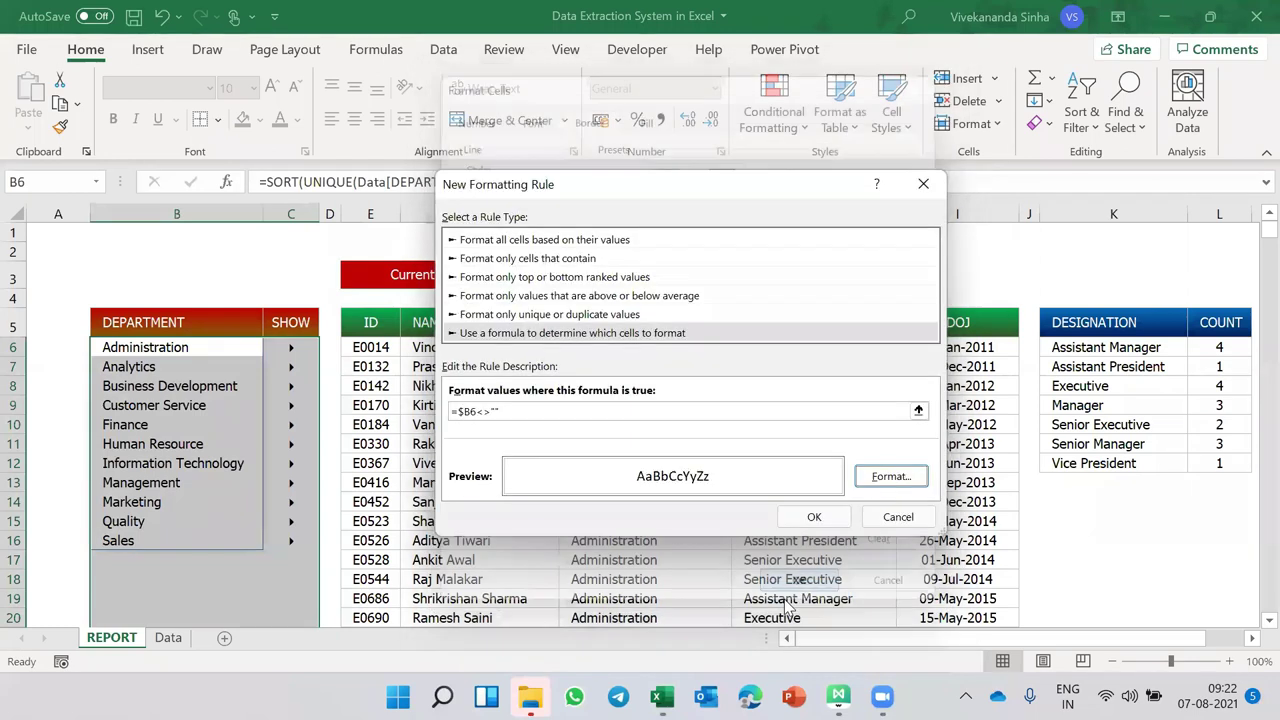
left_click(814, 517)
left_click(866, 503)
left_click(663, 481)
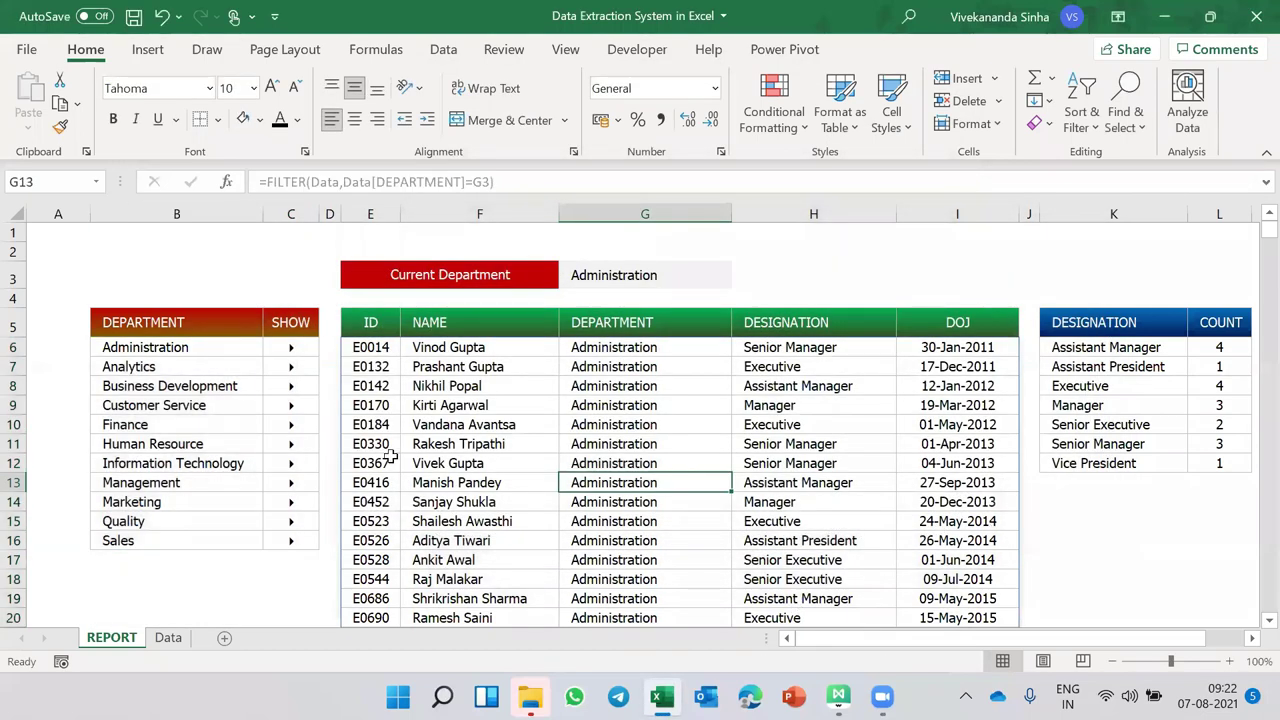
- Narrow the empty column A by dragging its header border left
mouse_move(291, 366)
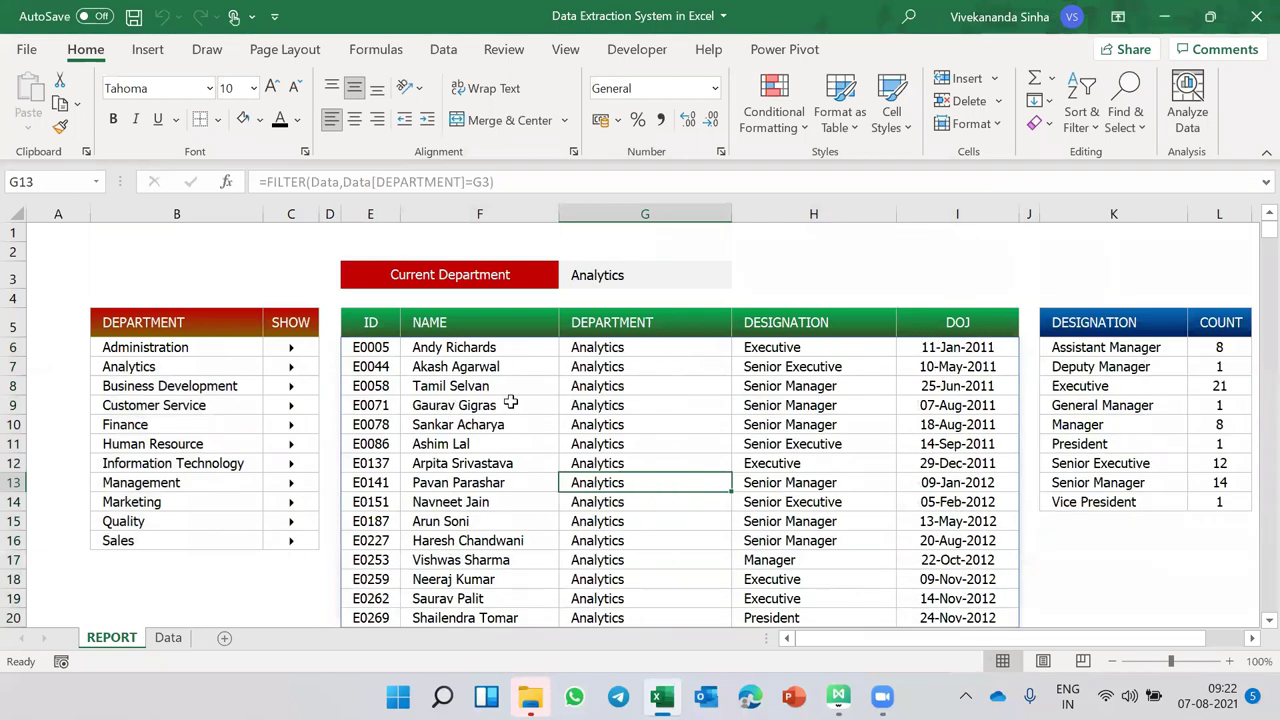
left_click_drag(90, 214, 38, 218)
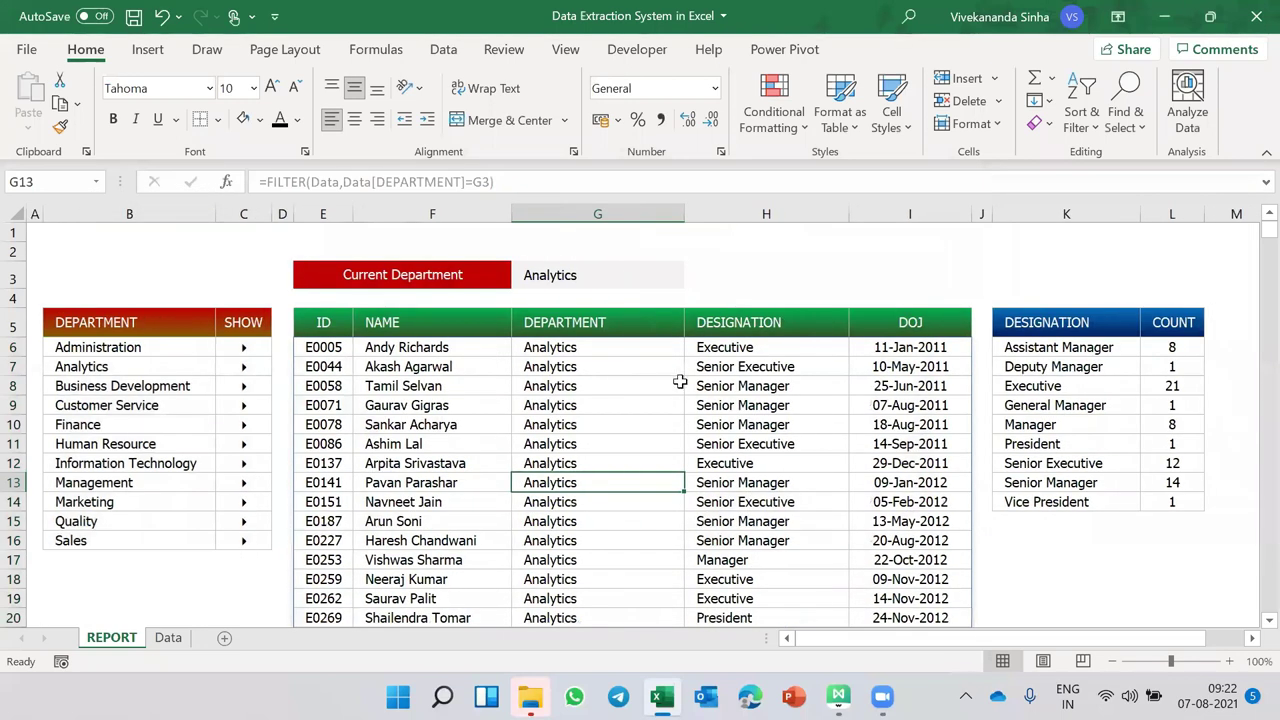
key("ctrl+z")
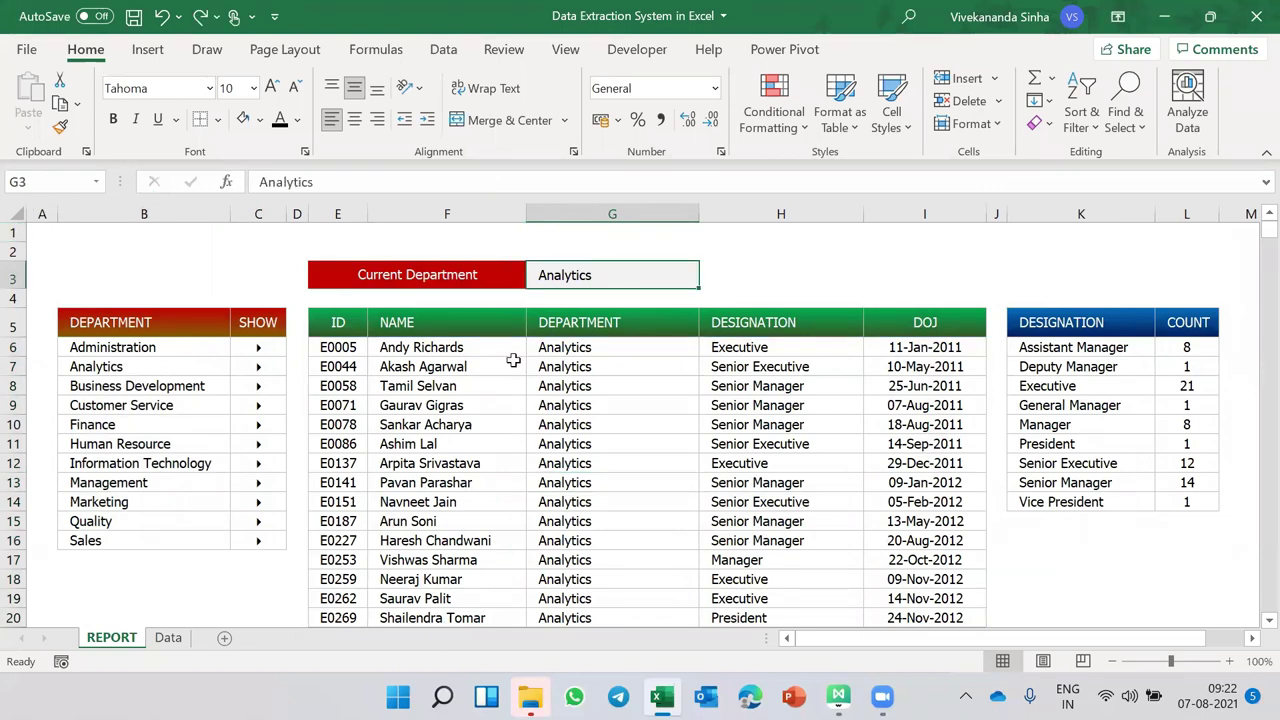
- Switch the report to Customer Service with the SHOW arrows, then select cell B6
left_click(268, 541)
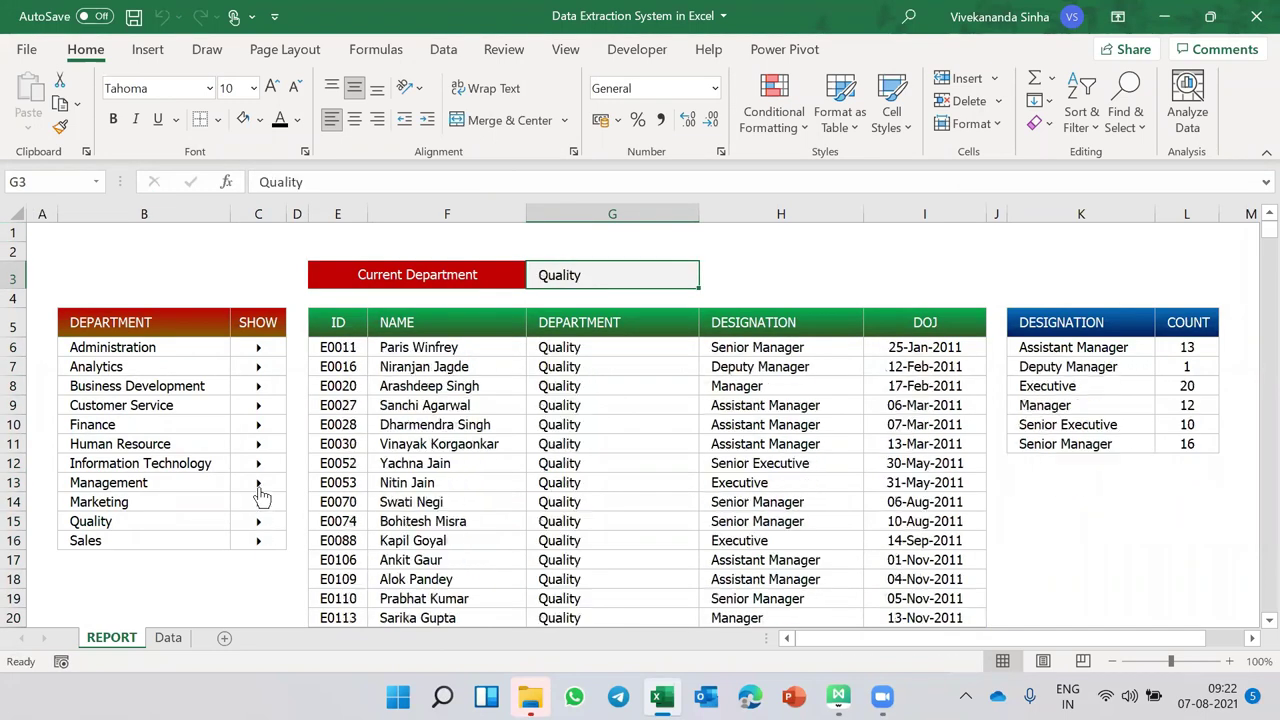
mouse_move(258, 424)
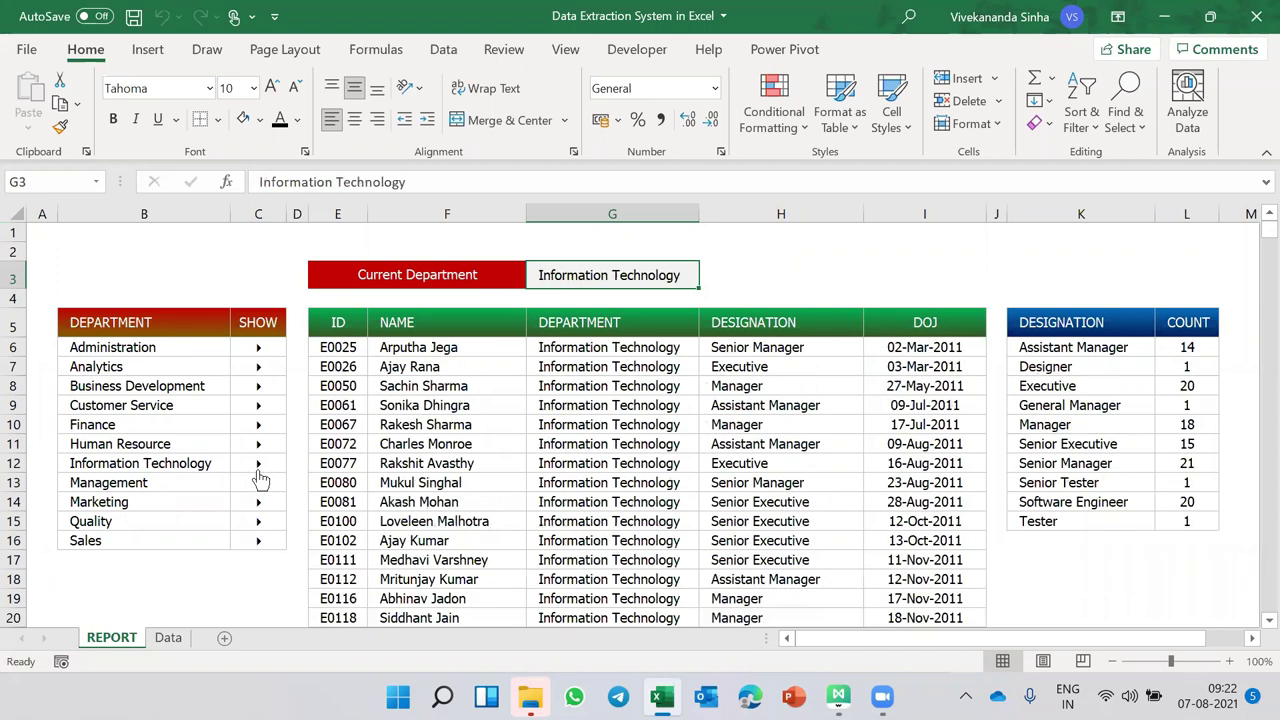
left_click(122, 405)
left_click(153, 347)
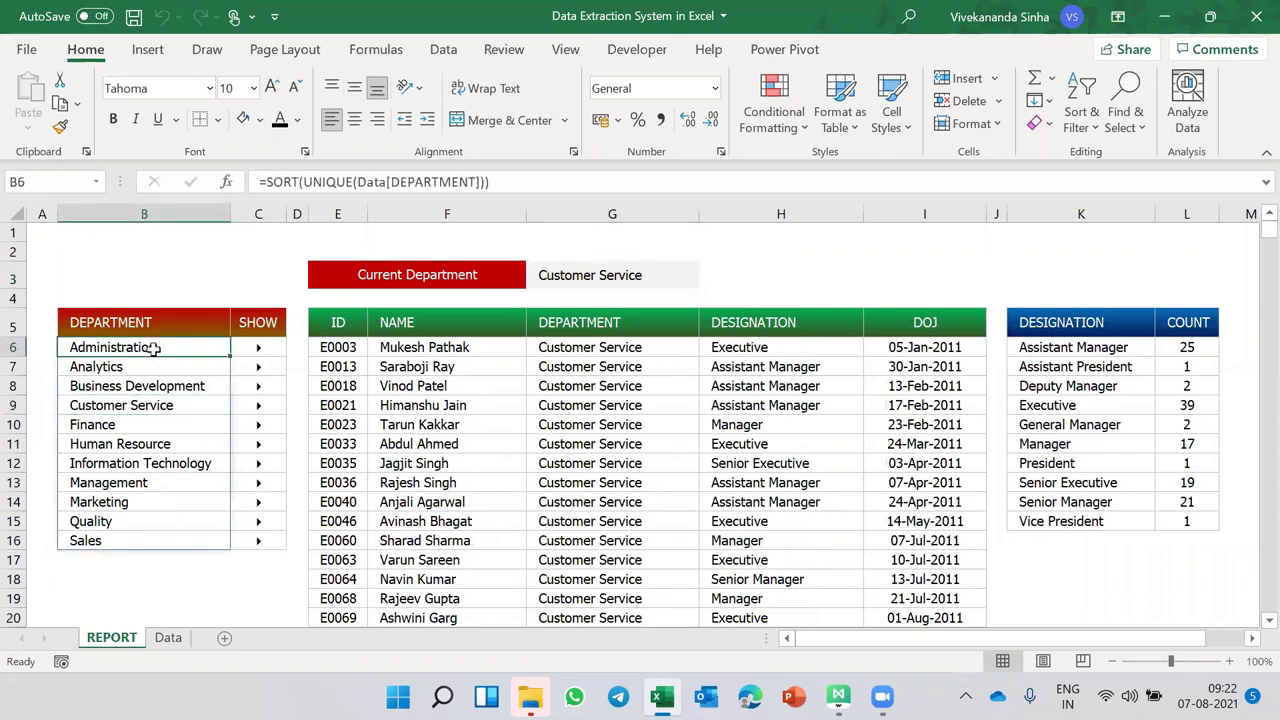
- For B6:C down the list, create a formula rule =$B6=$G$3 comparing against Current Department
key("shift+Right")
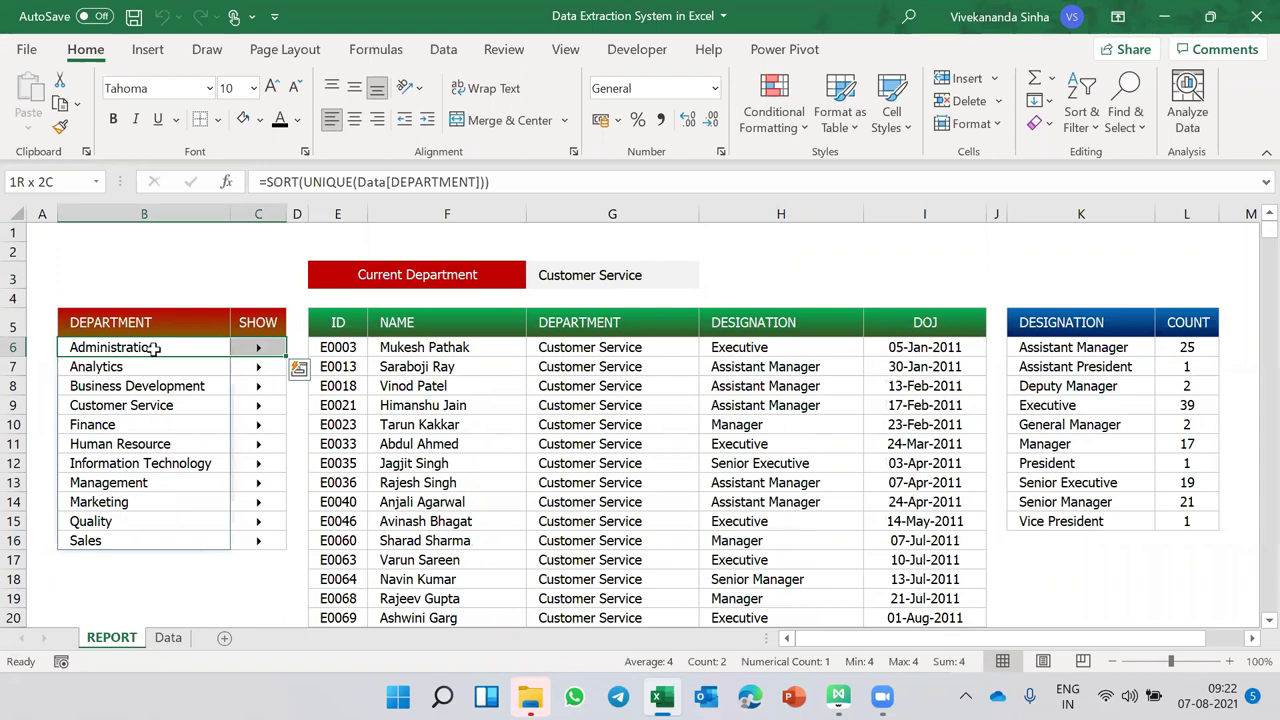
key("ctrl+shift+Down")
key("ctrl+shift+Down")
key("alt+o")
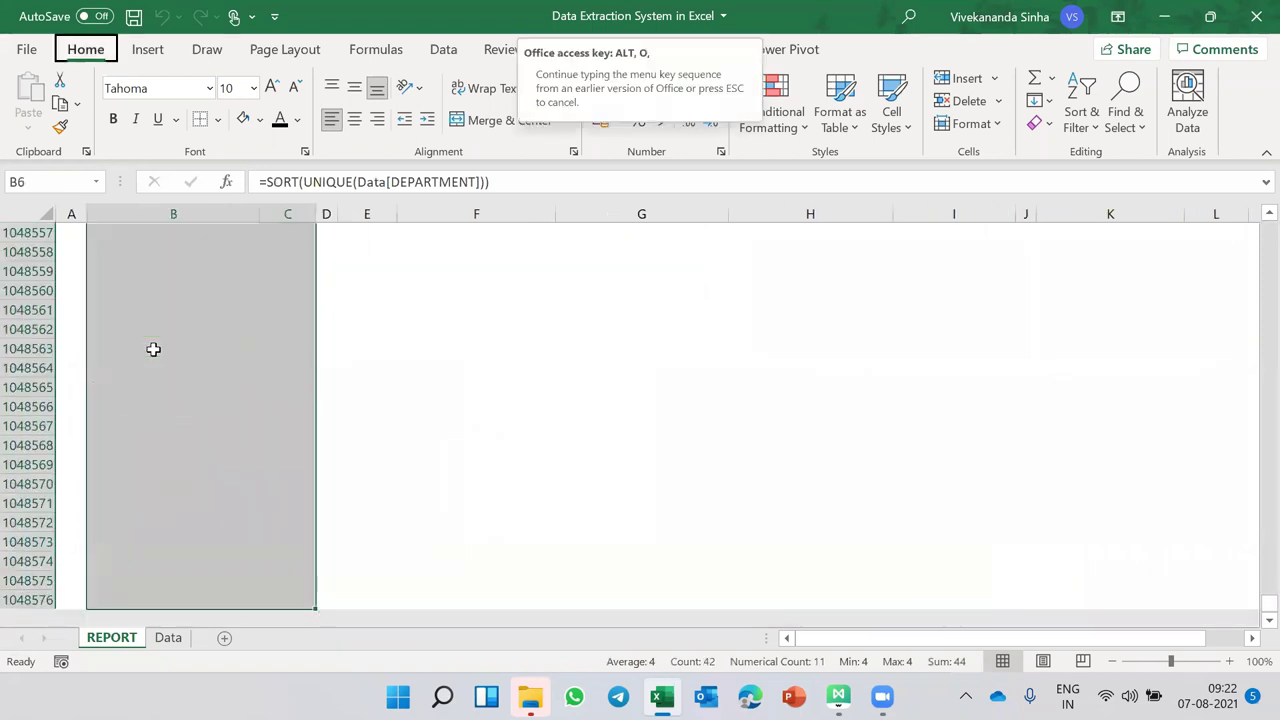
key("d")
left_click(337, 297)
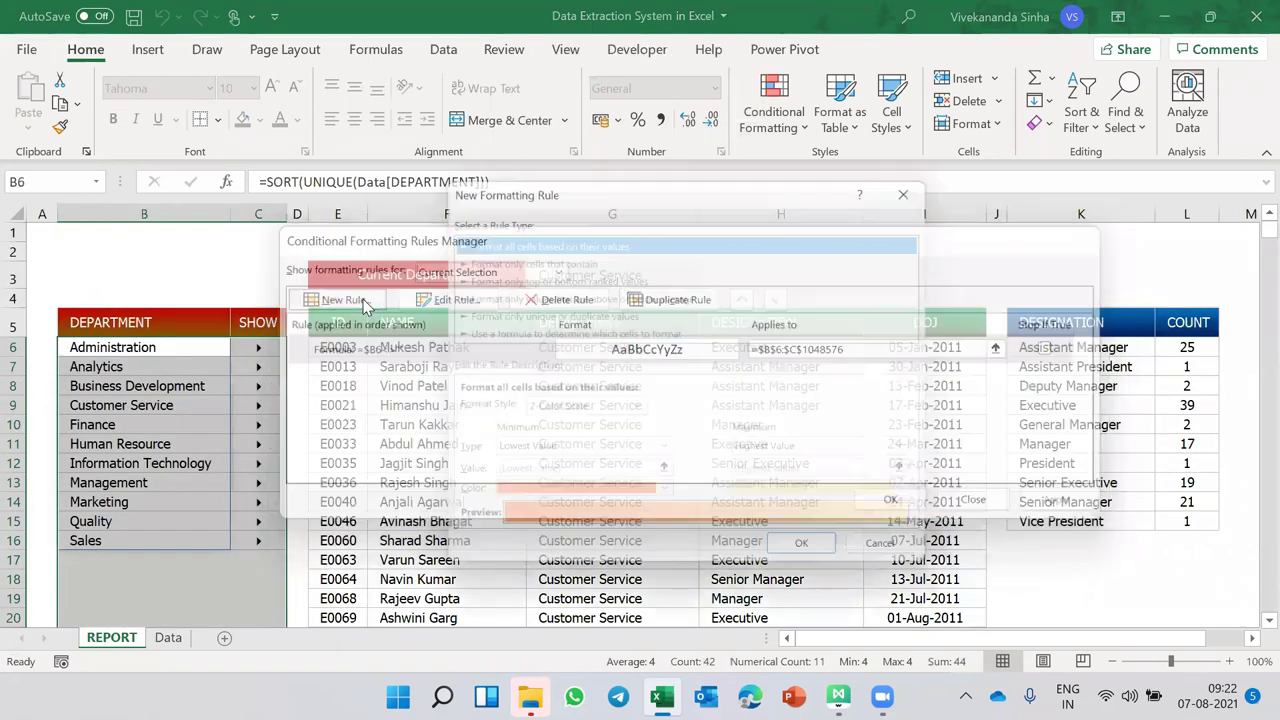
left_click(572, 333)
left_click(500, 412)
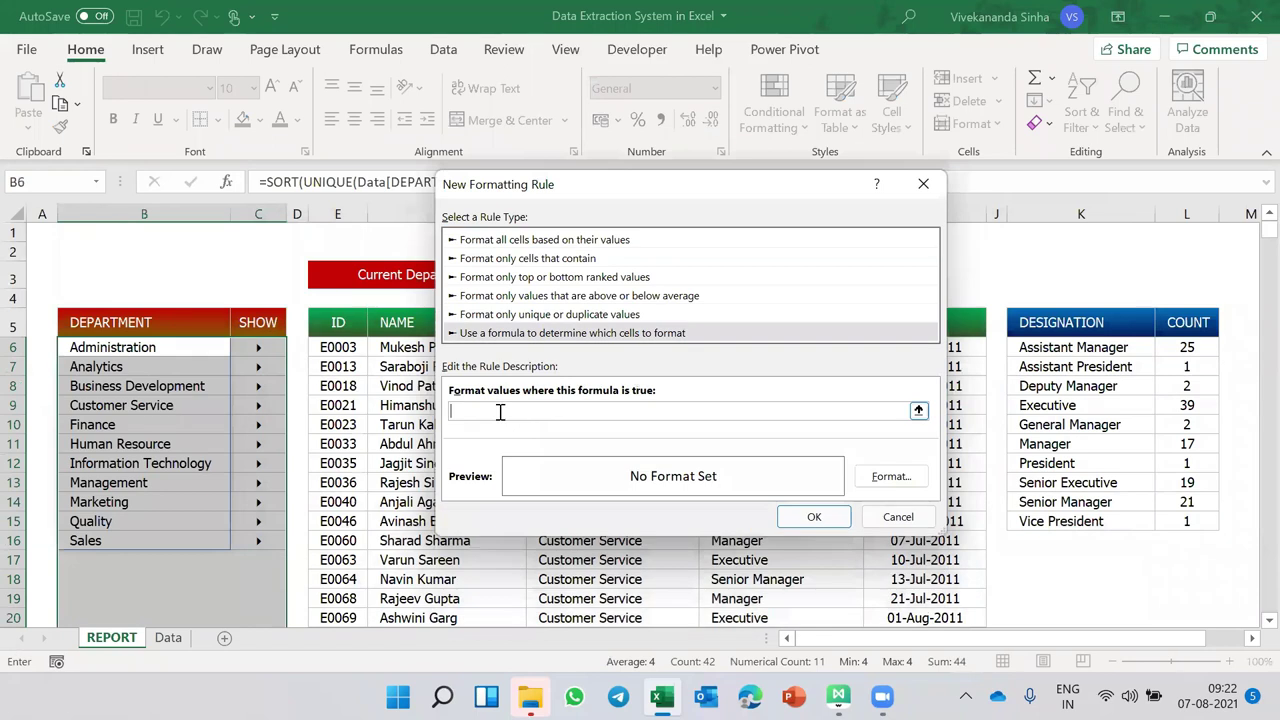
left_click(178, 347)
key("F4")
key("F4")
type("=")
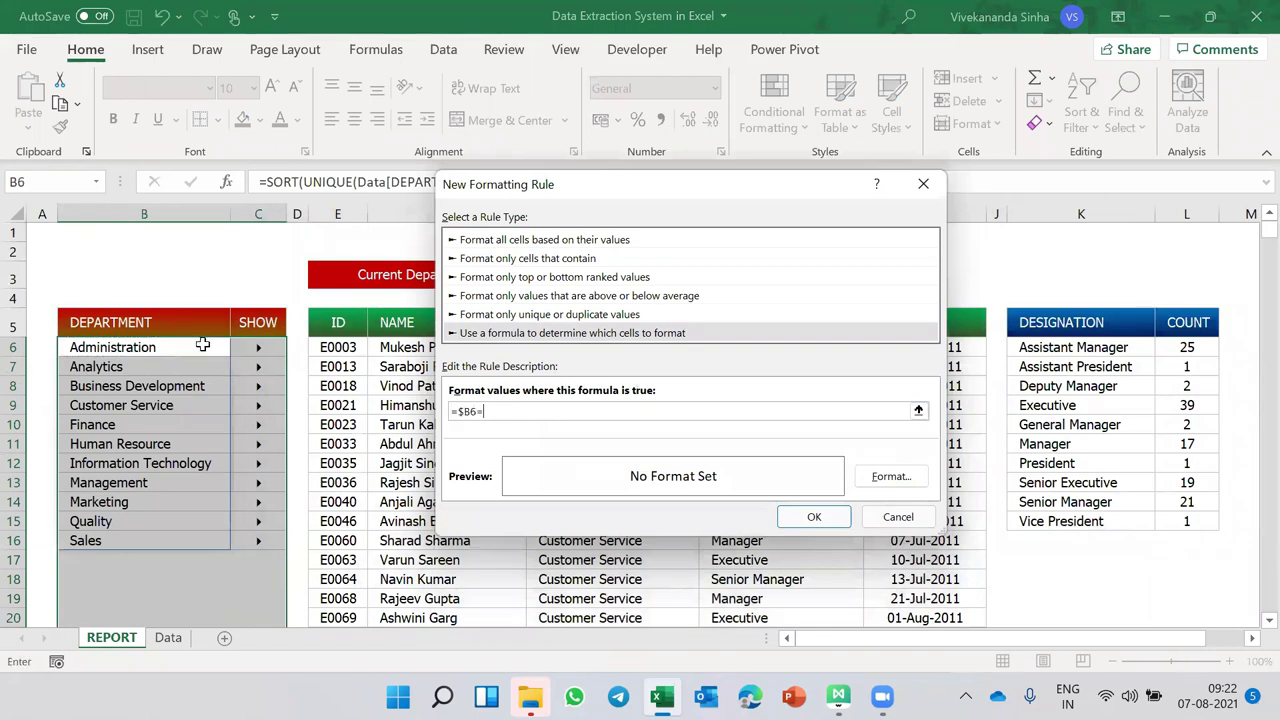
left_click_drag(500, 184, 765, 169)
left_click(606, 275)
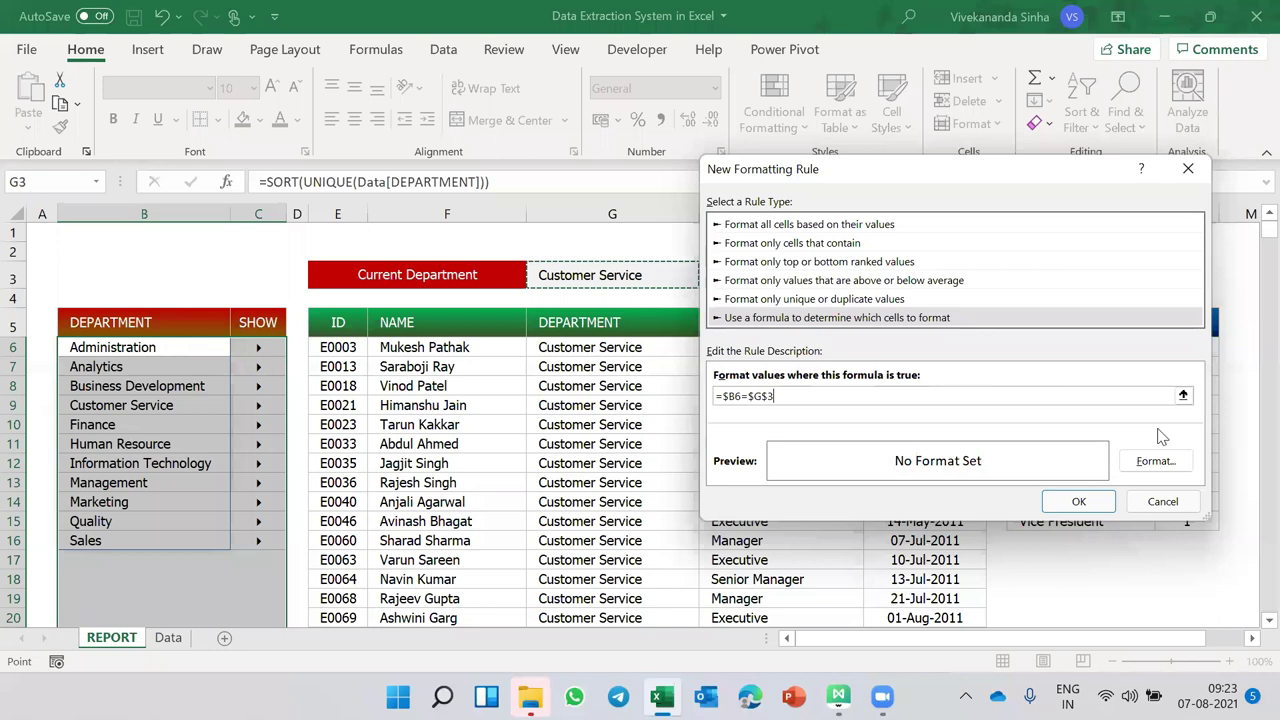
- Give the rule a light gold-to-orange gradient fill, apply it, and show Management
left_click(1156, 461)
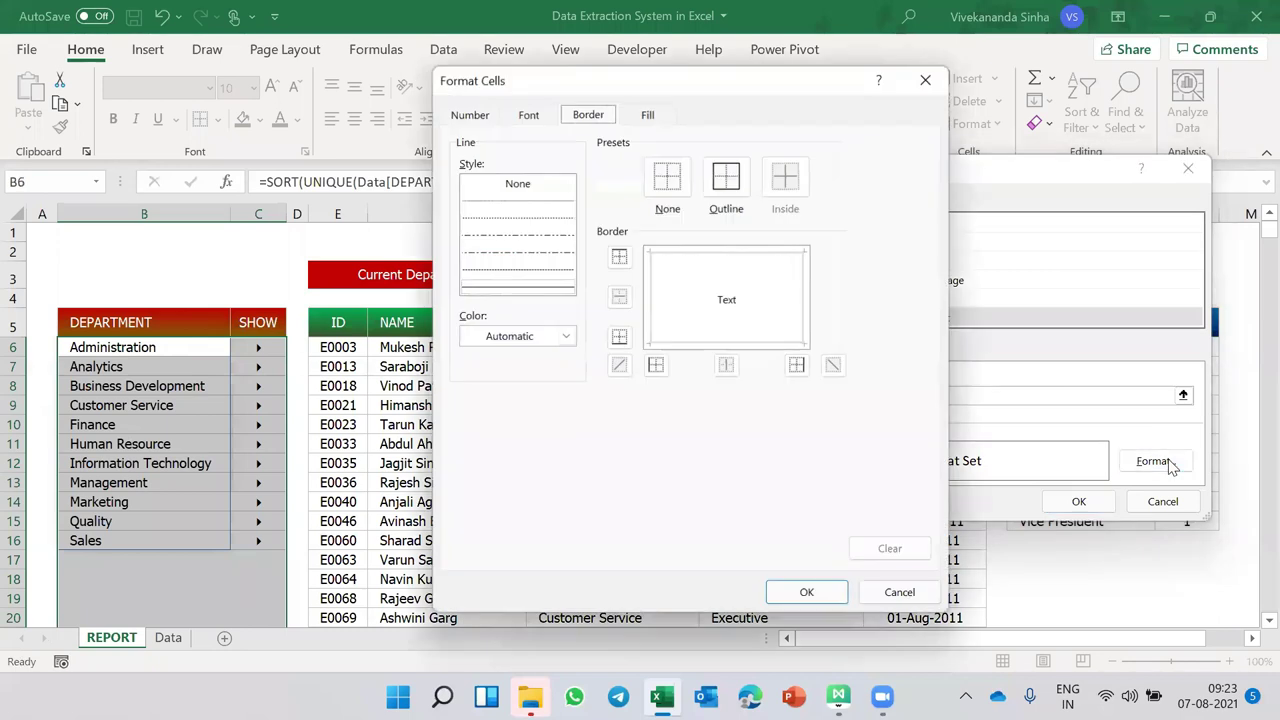
left_click(645, 114)
left_click(513, 336)
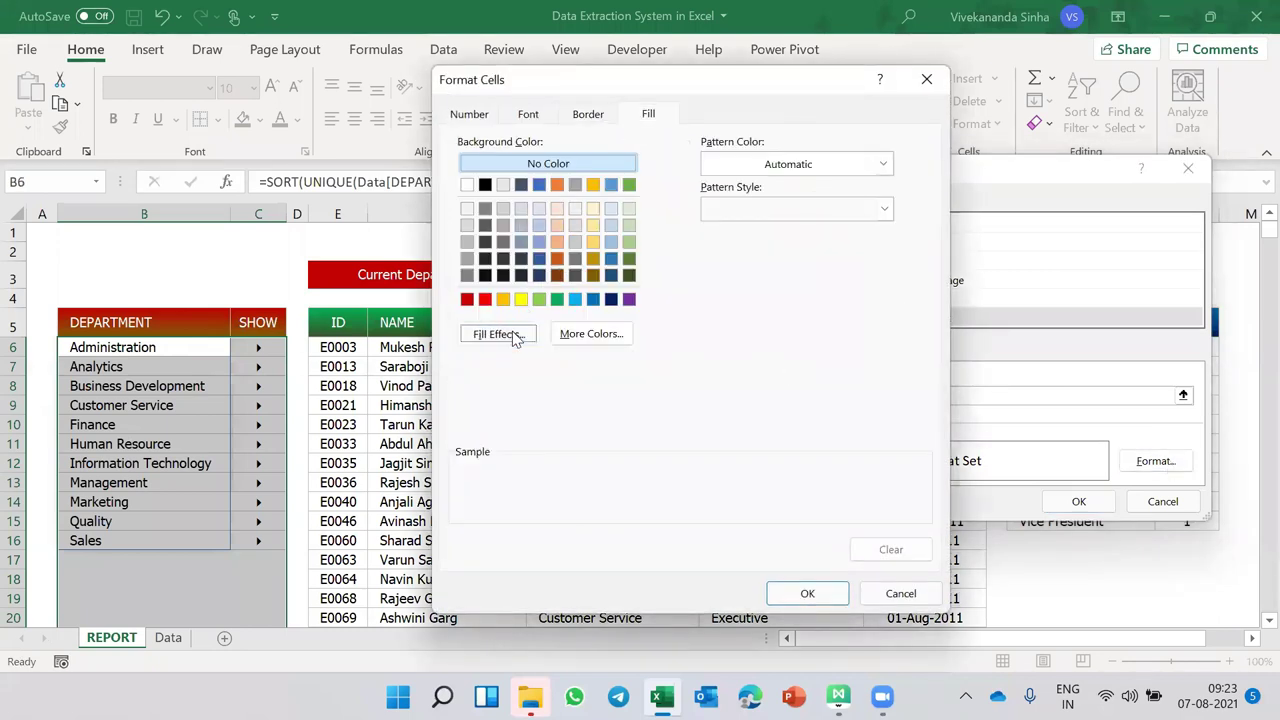
left_click(758, 251)
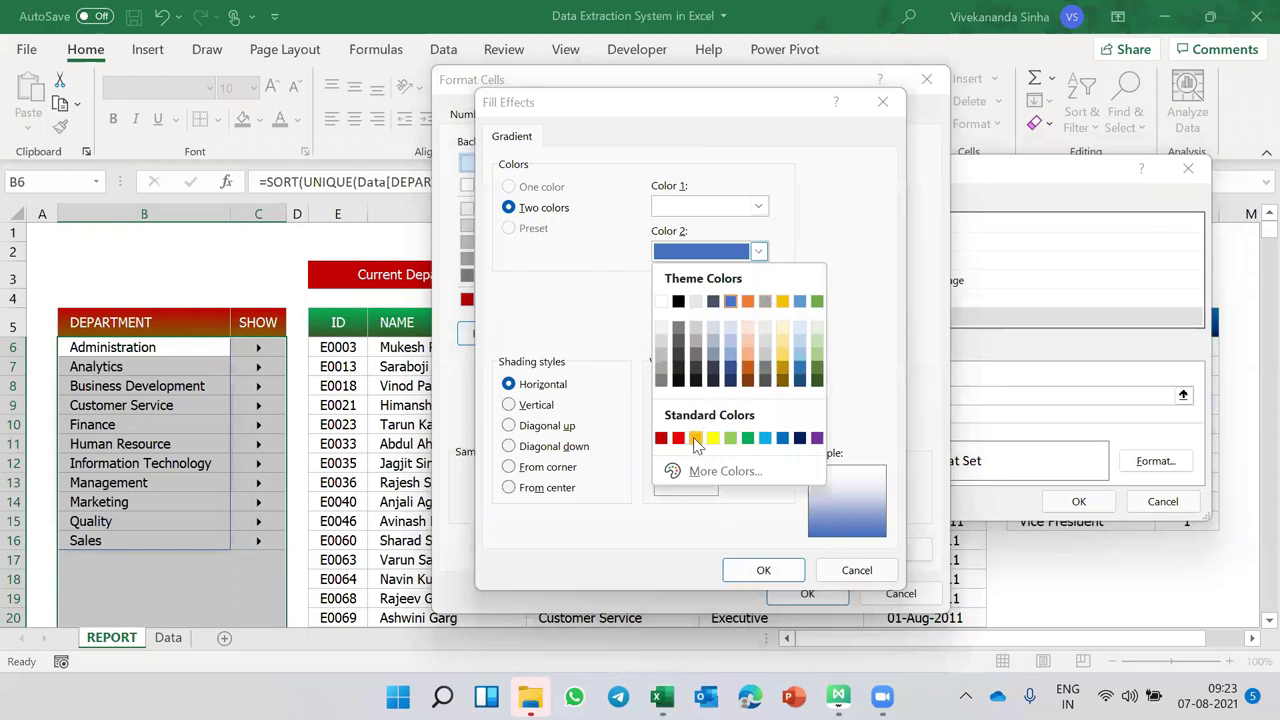
left_click(693, 437)
left_click(760, 207)
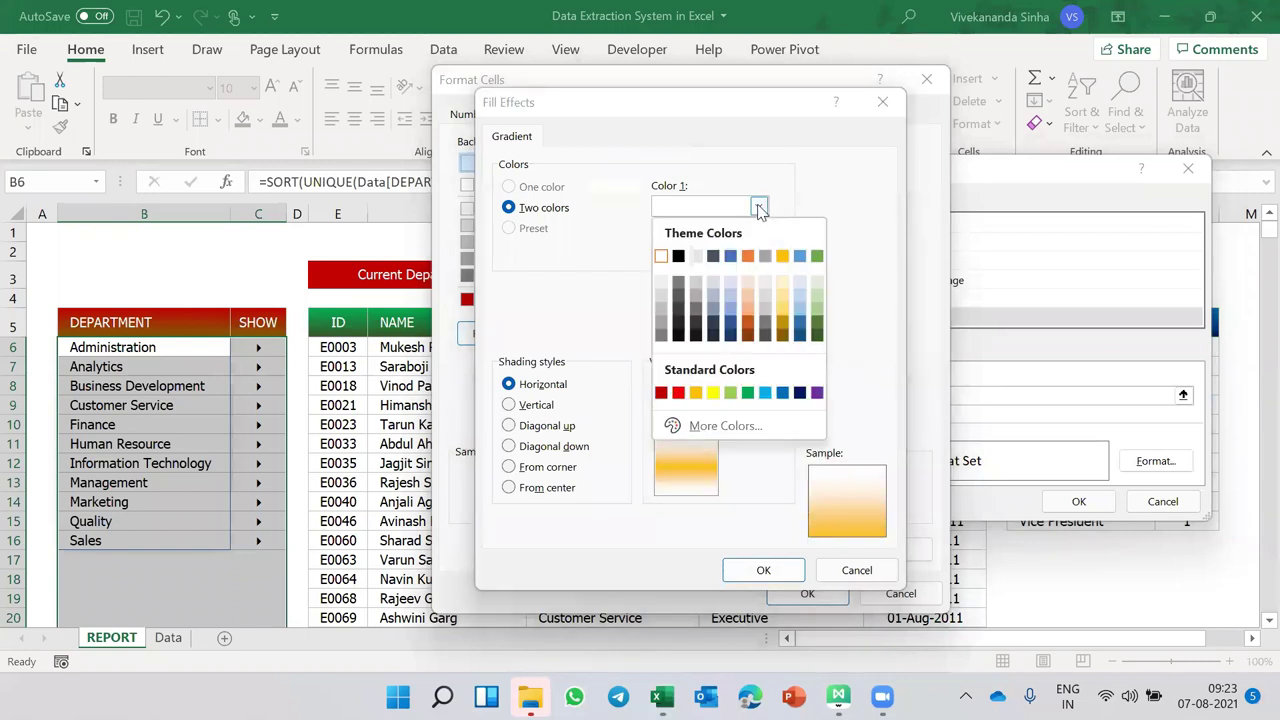
left_click(791, 286)
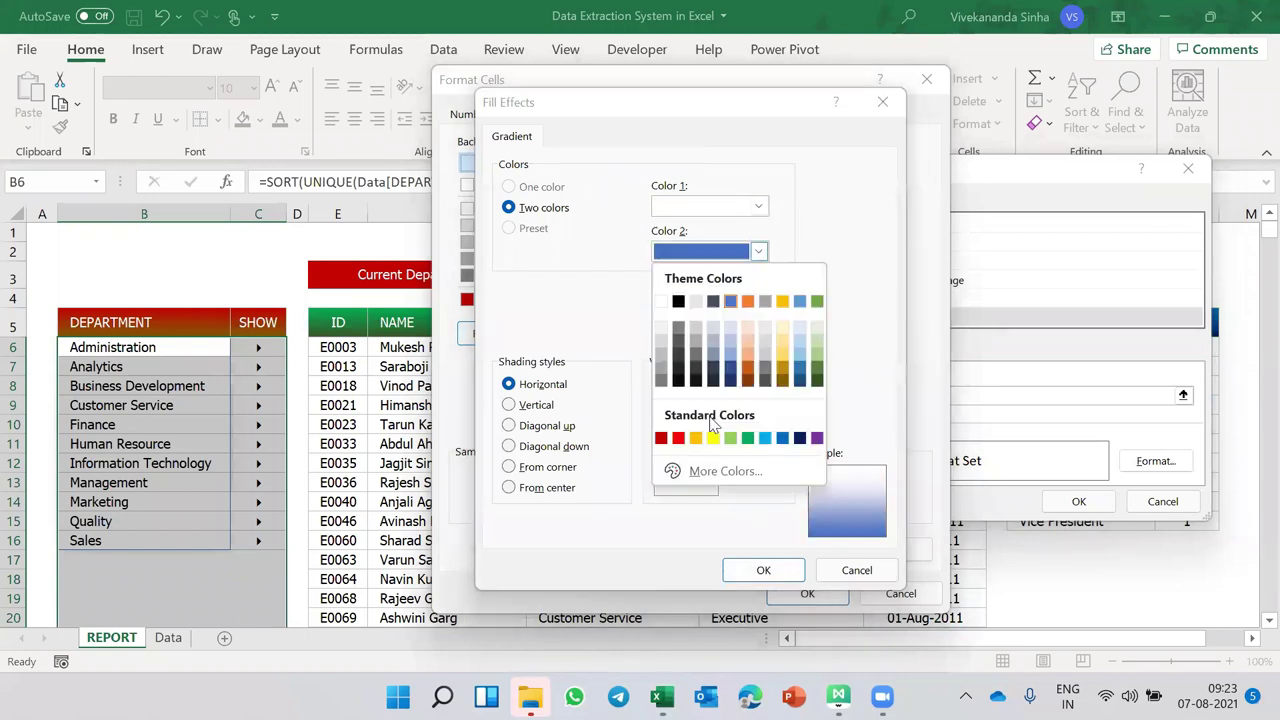
left_click(763, 570)
left_click(807, 593)
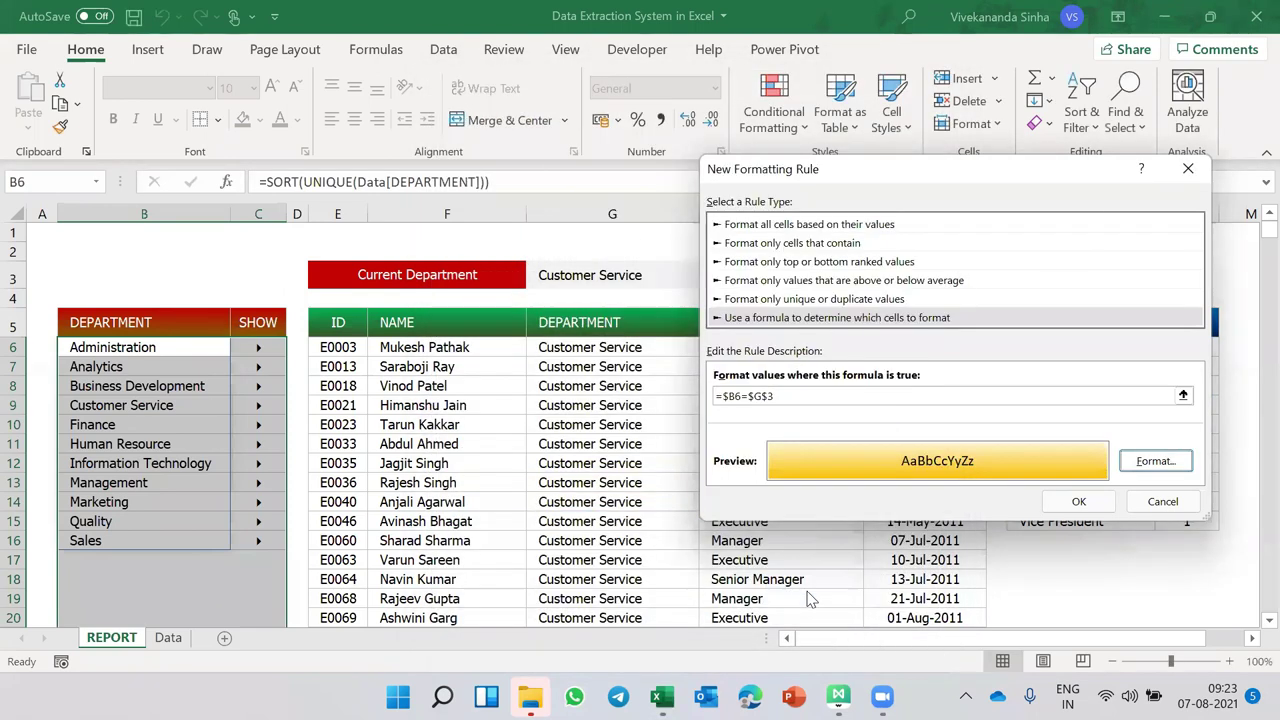
left_click(1079, 502)
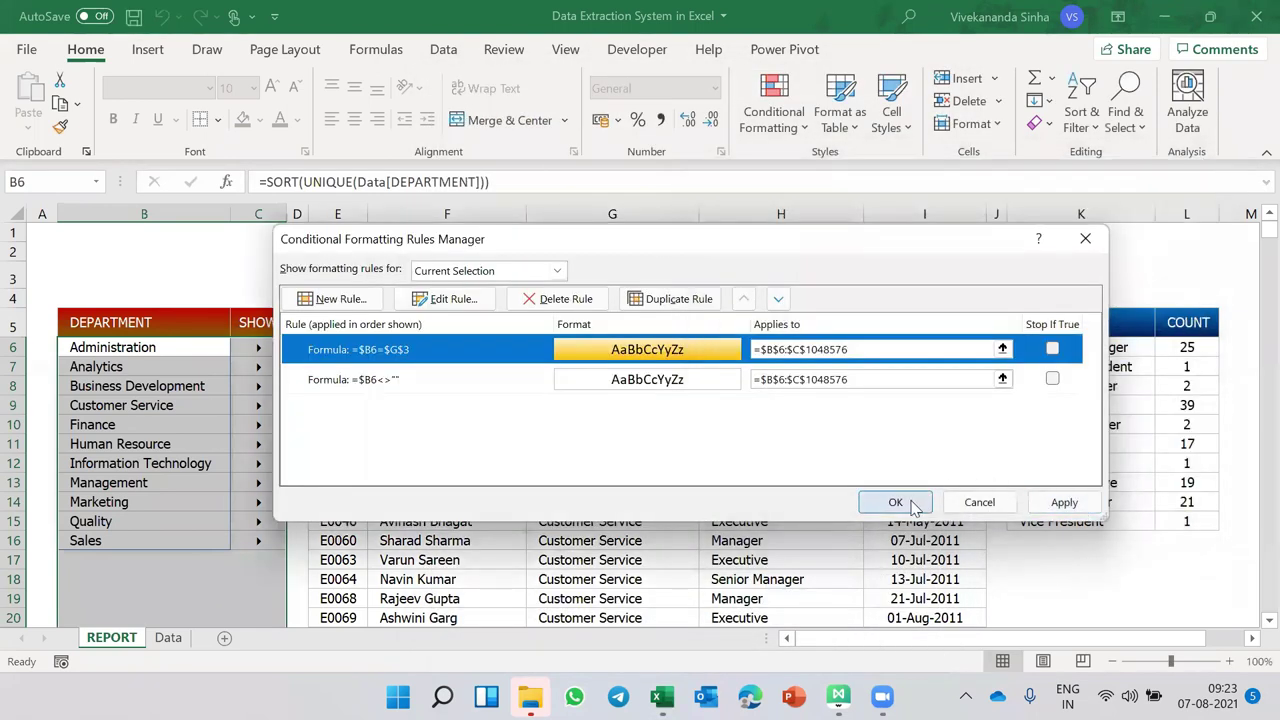
left_click(910, 502)
left_click(226, 482)
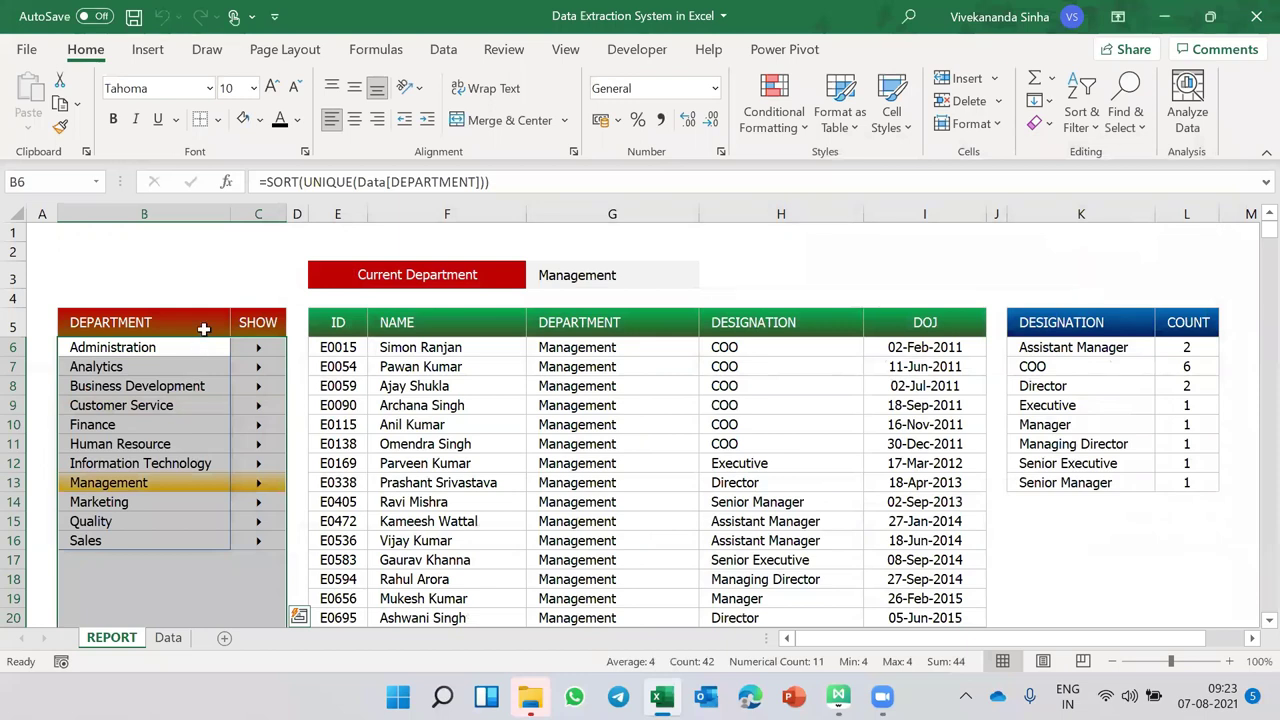
- Move the selection off the list and bring up Administration from its SHOW arrow
left_click(200, 325)
mouse_move(230, 347)
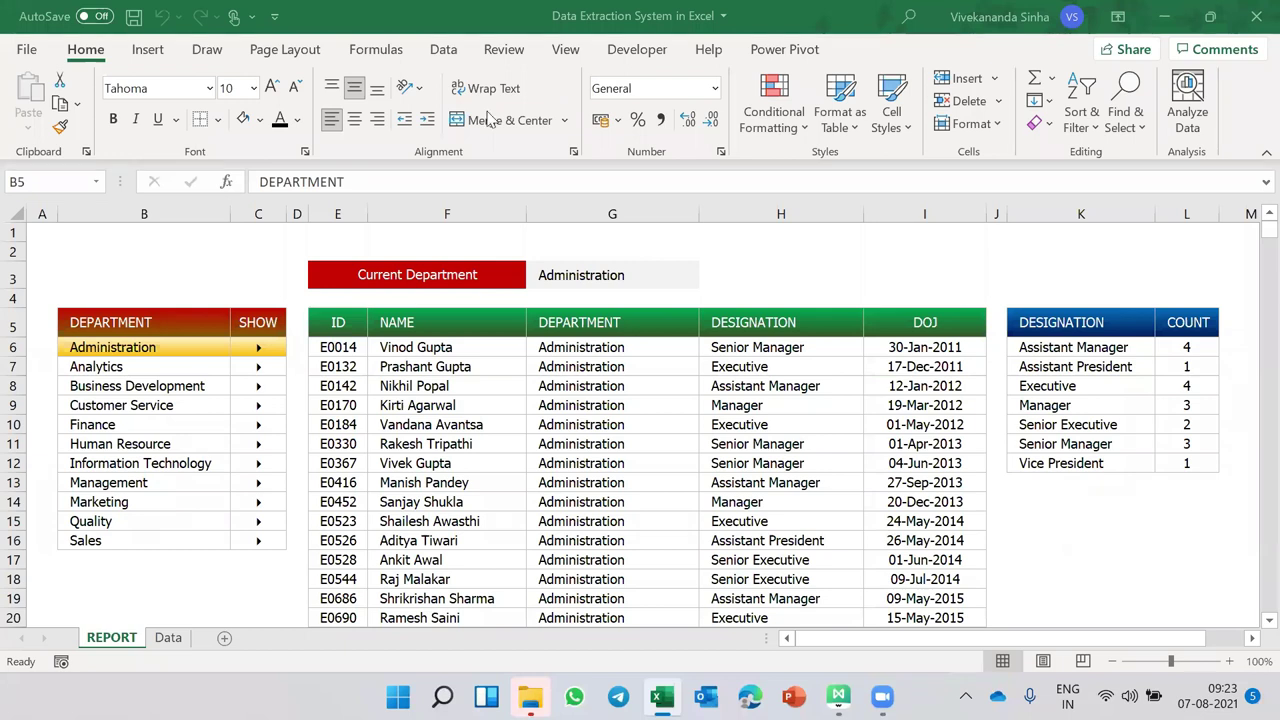
- On the Data sheet, enter the new row's ID (last digit 6) and the employee's full name
left_click(167, 638)
left_click(70, 579)
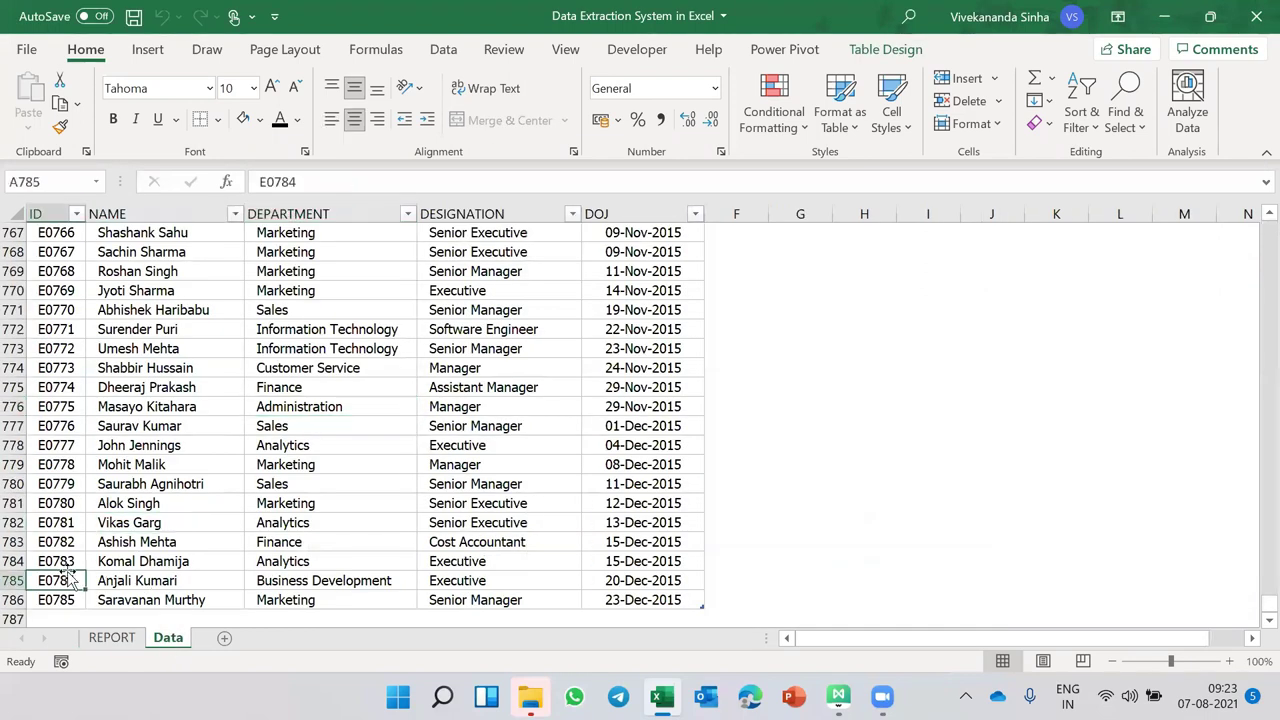
double_click(75, 600)
key("BackSpace")
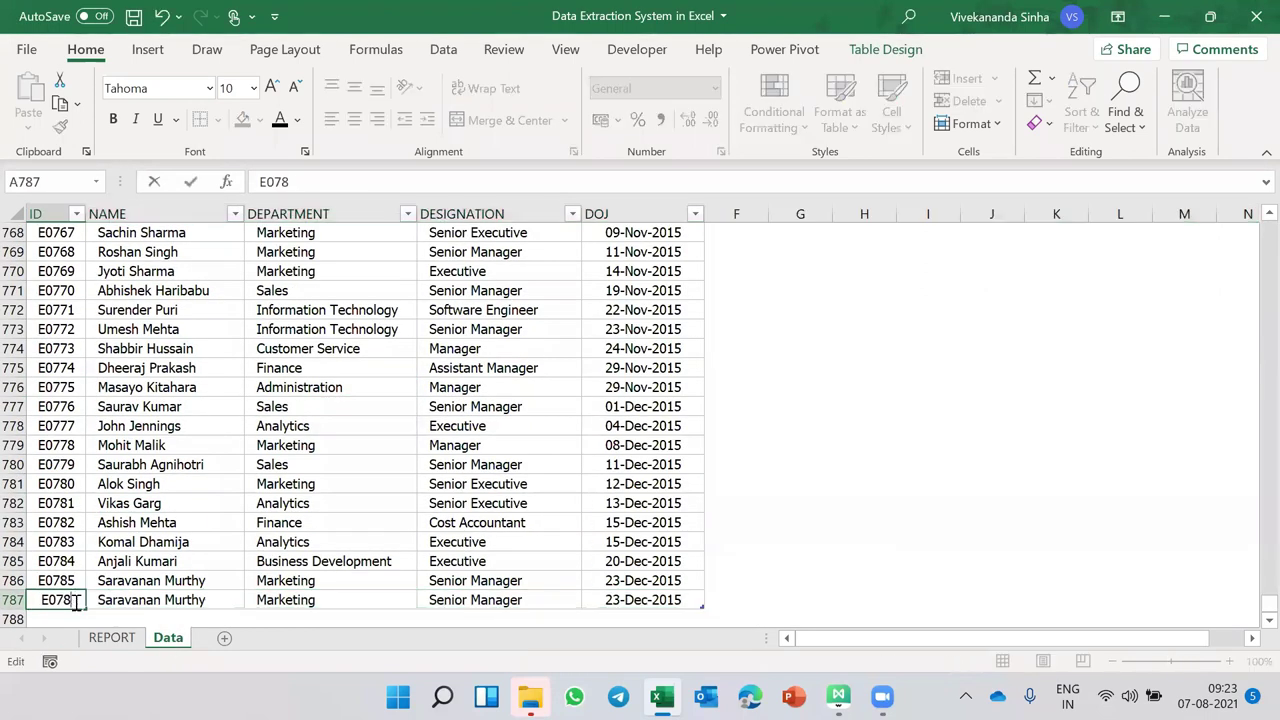
type("6")
key("Tab")
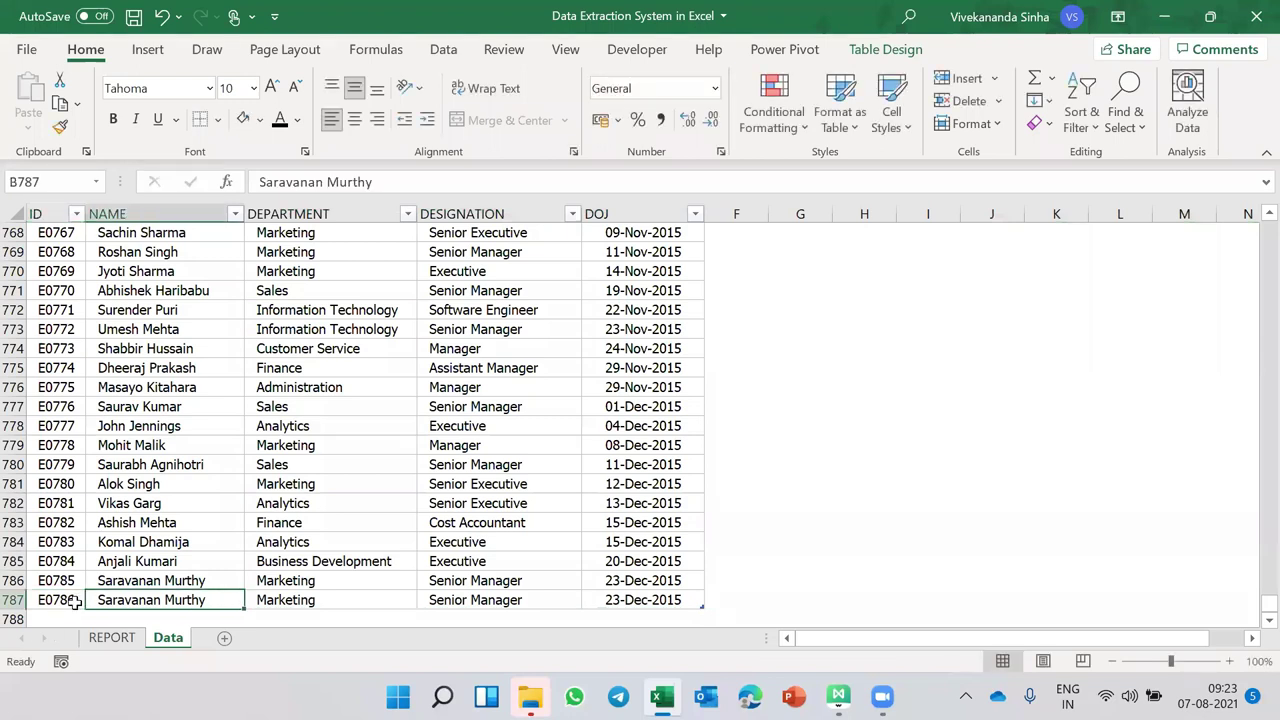
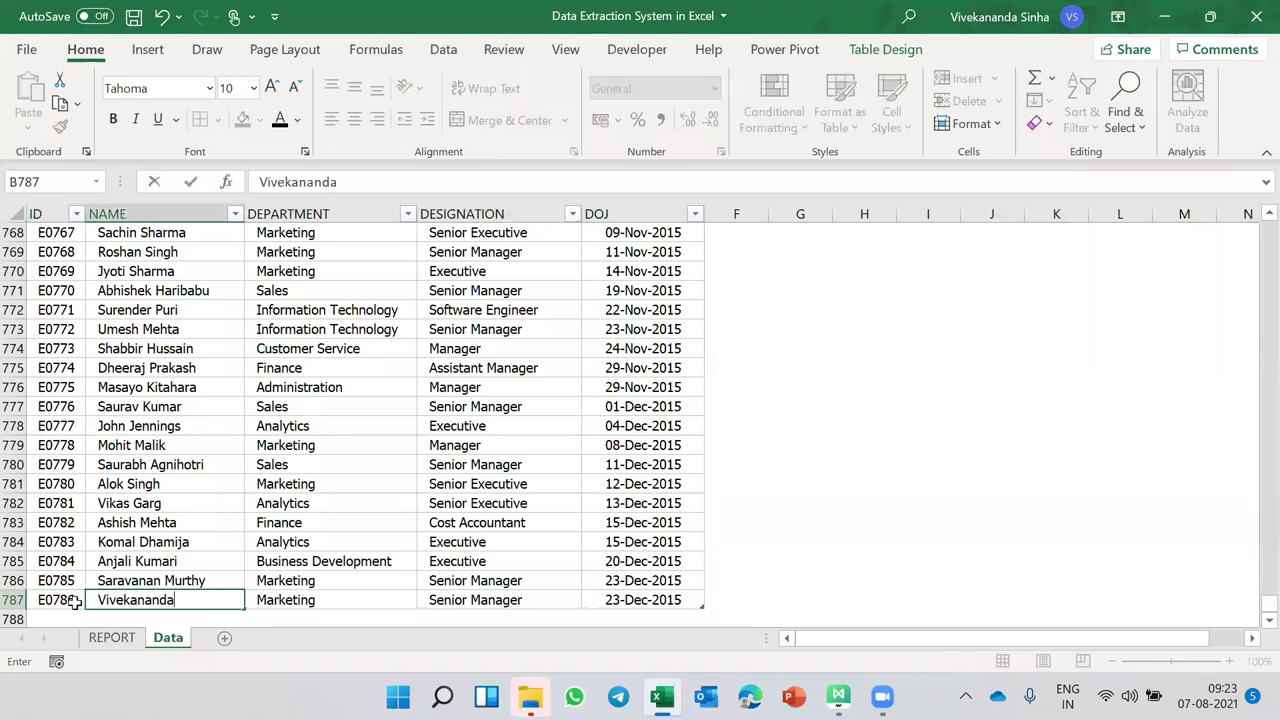
key("Tab")
- Set department Future in Hands, designation Executive, and today's joining date 07-Aug-2021
type("Fu")
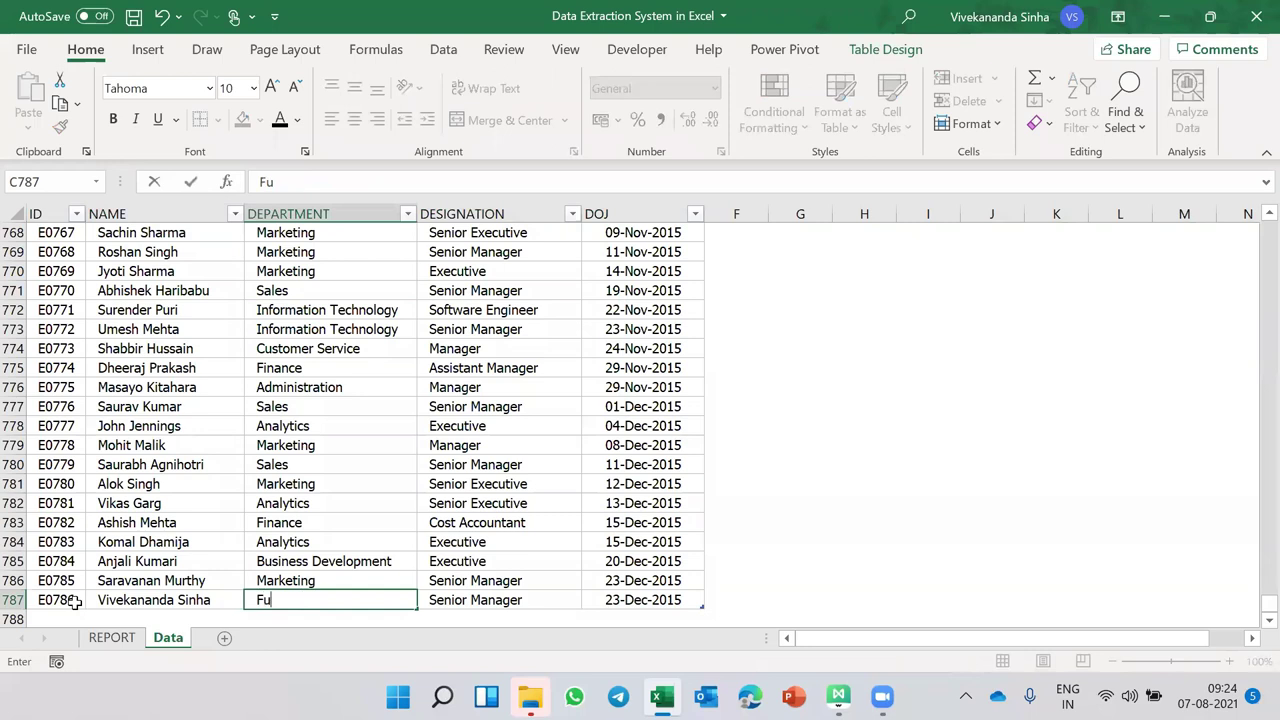
type("ture in Hands")
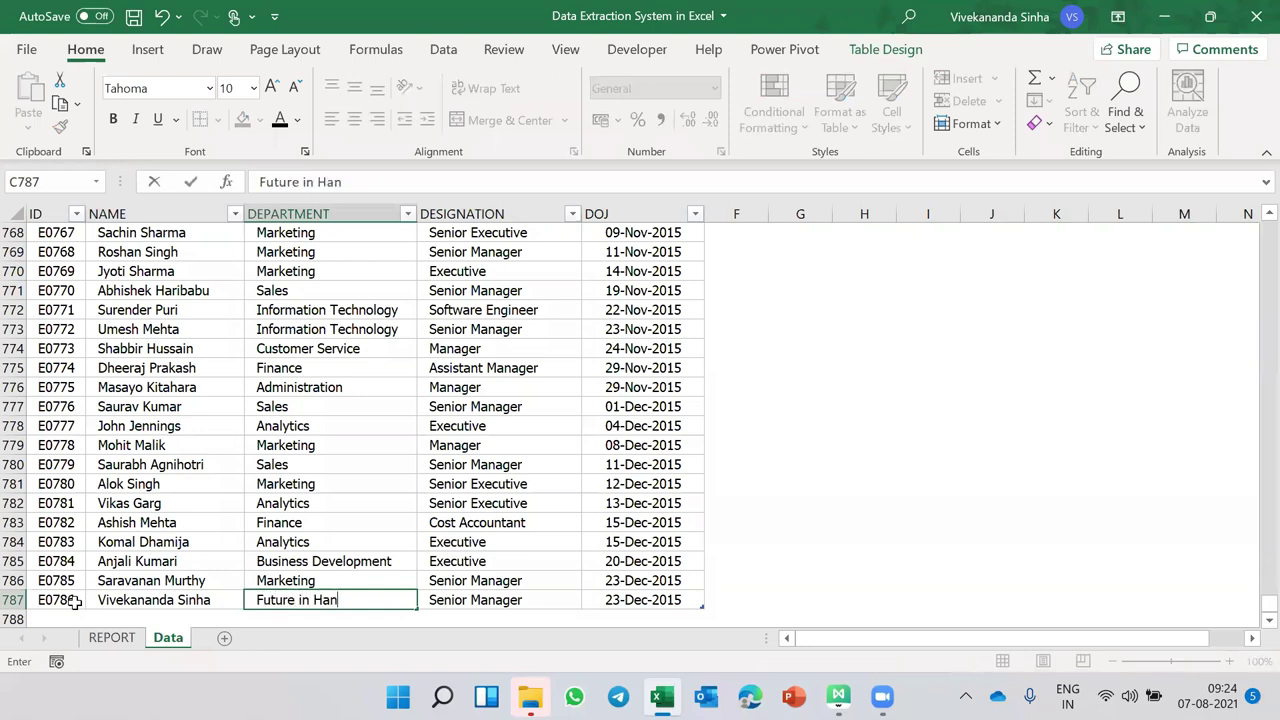
key("Tab")
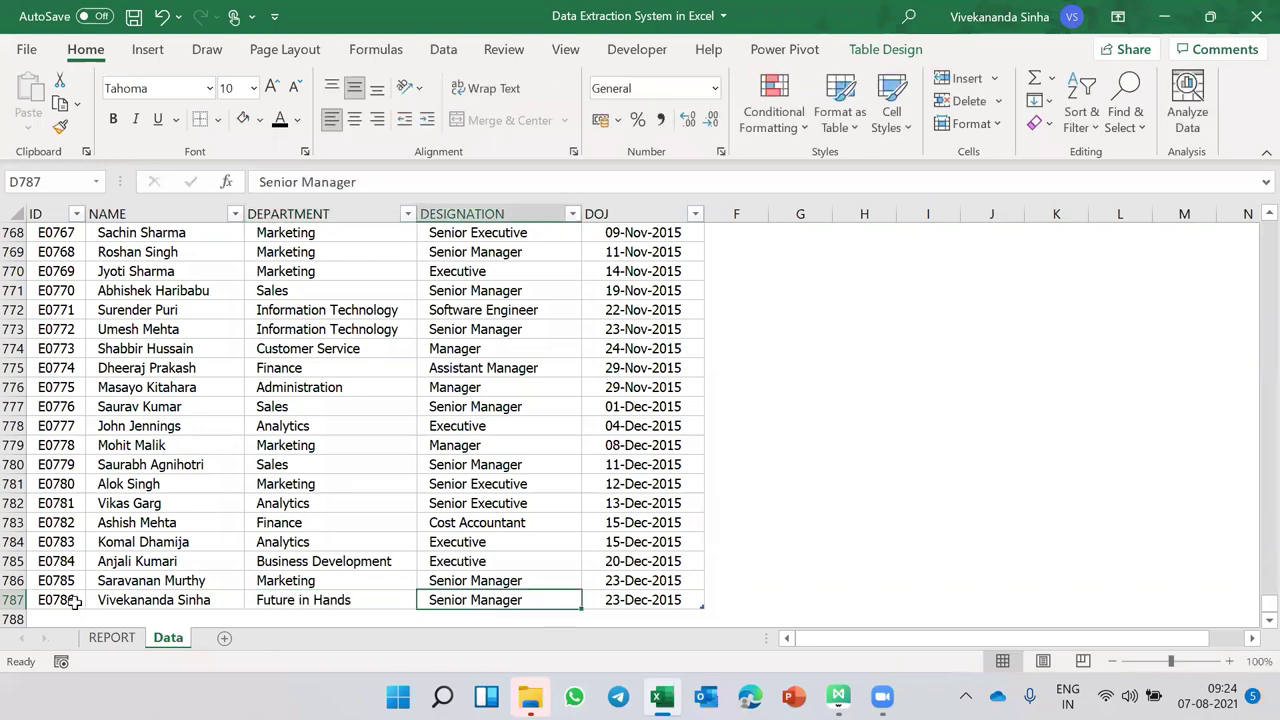
type("Exce")
key("Tab")
key("ctrl+semicolon")
key("Return")
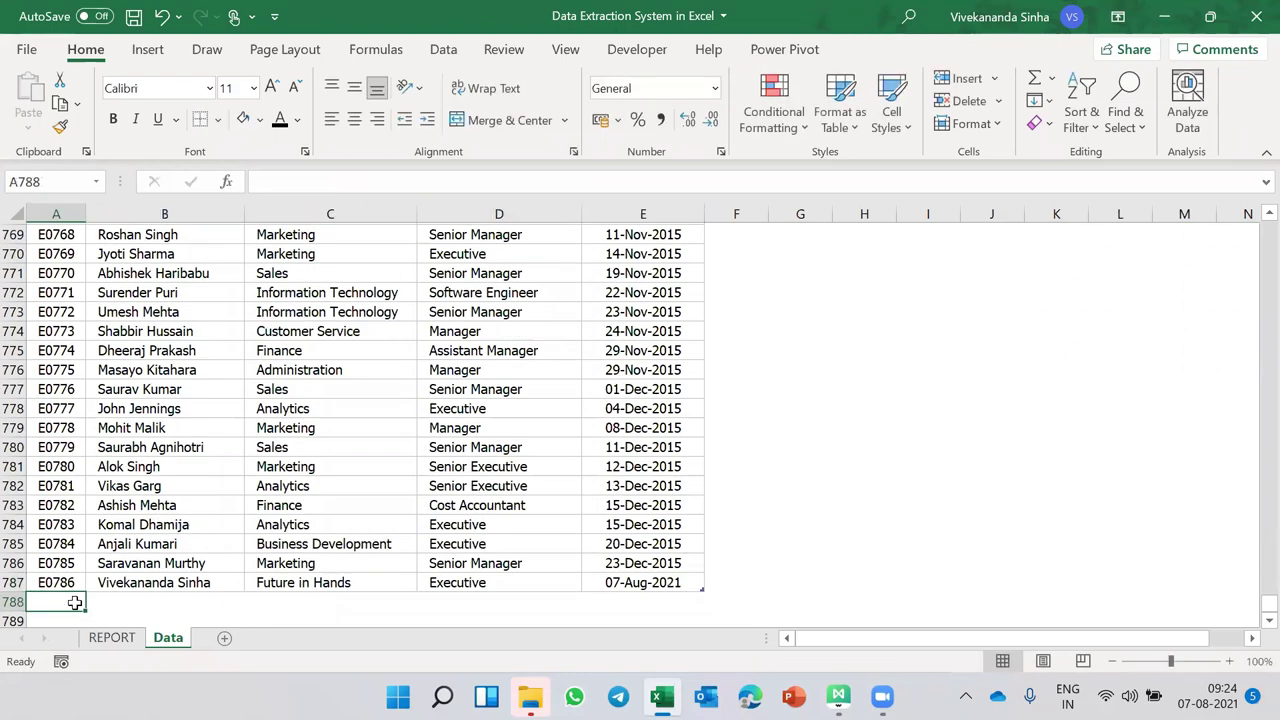
left_click(260, 407)
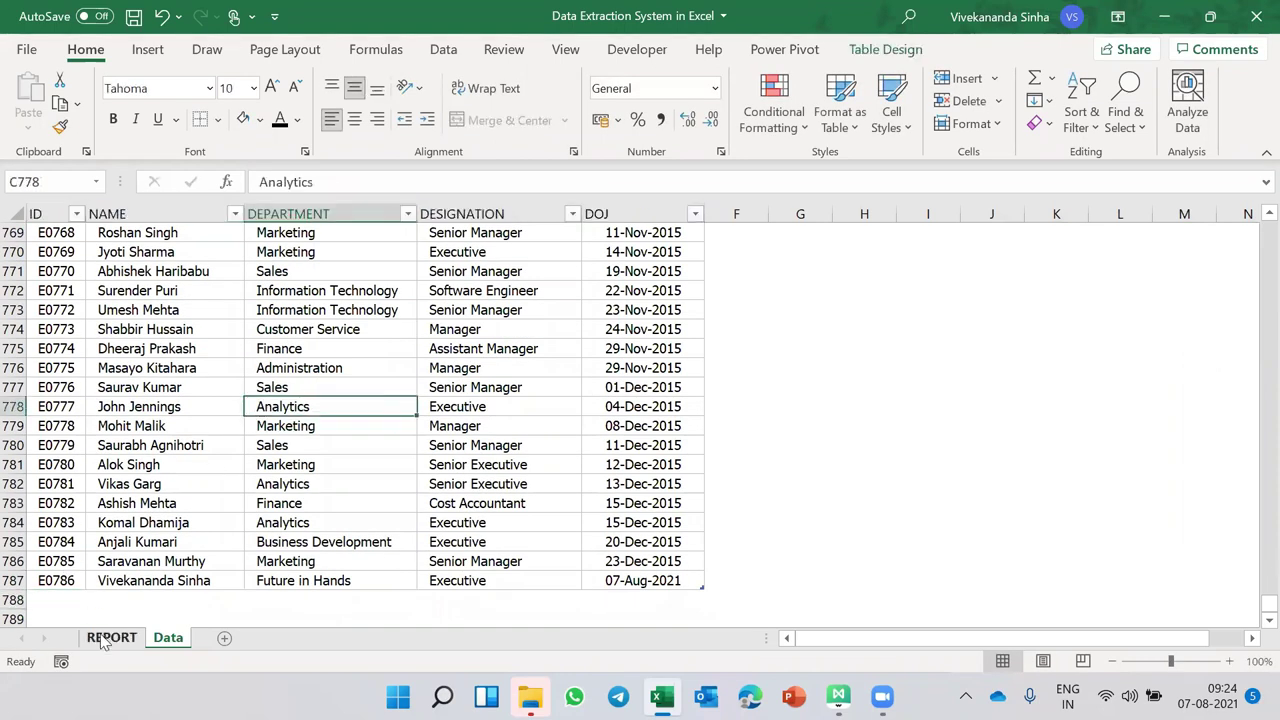
- Back on REPORT, show Future in Hands from the department list and select the NAME header
left_click(104, 638)
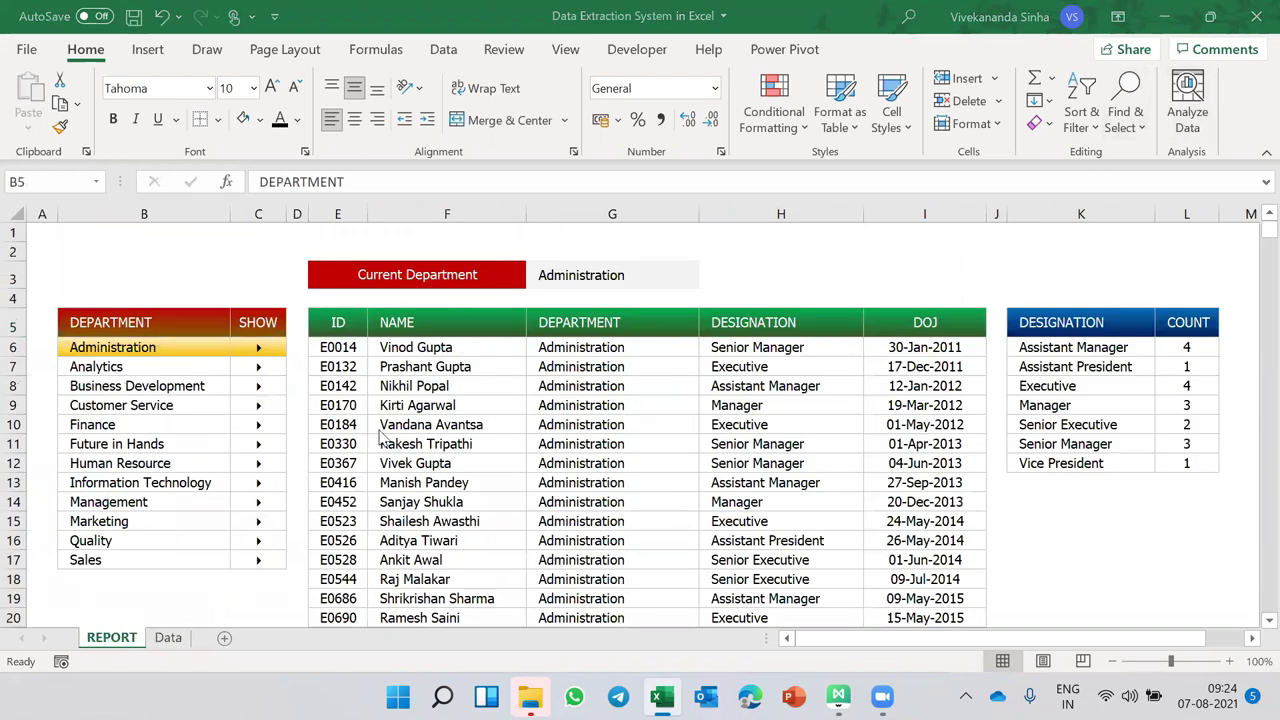
left_click(258, 447)
left_click(449, 318)
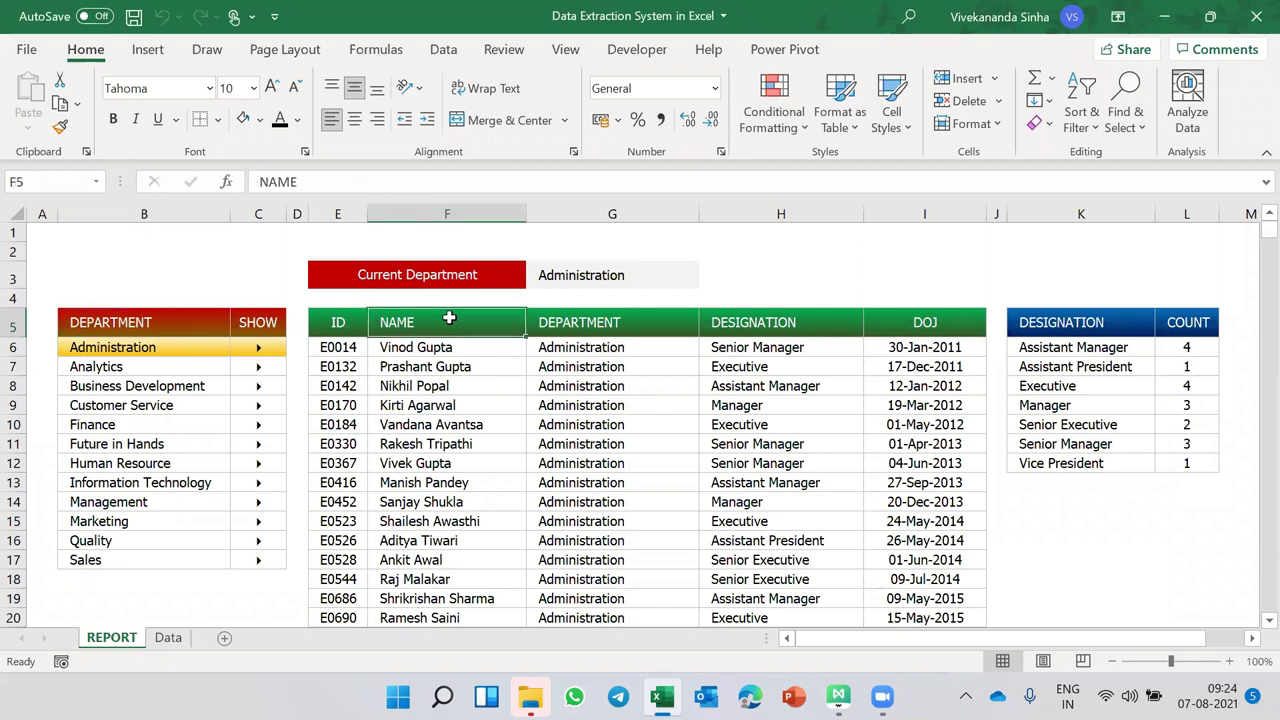
- Turn off Headings on the View tab and switch the report to Sales, selecting G3
left_click(565, 50)
left_click(578, 120)
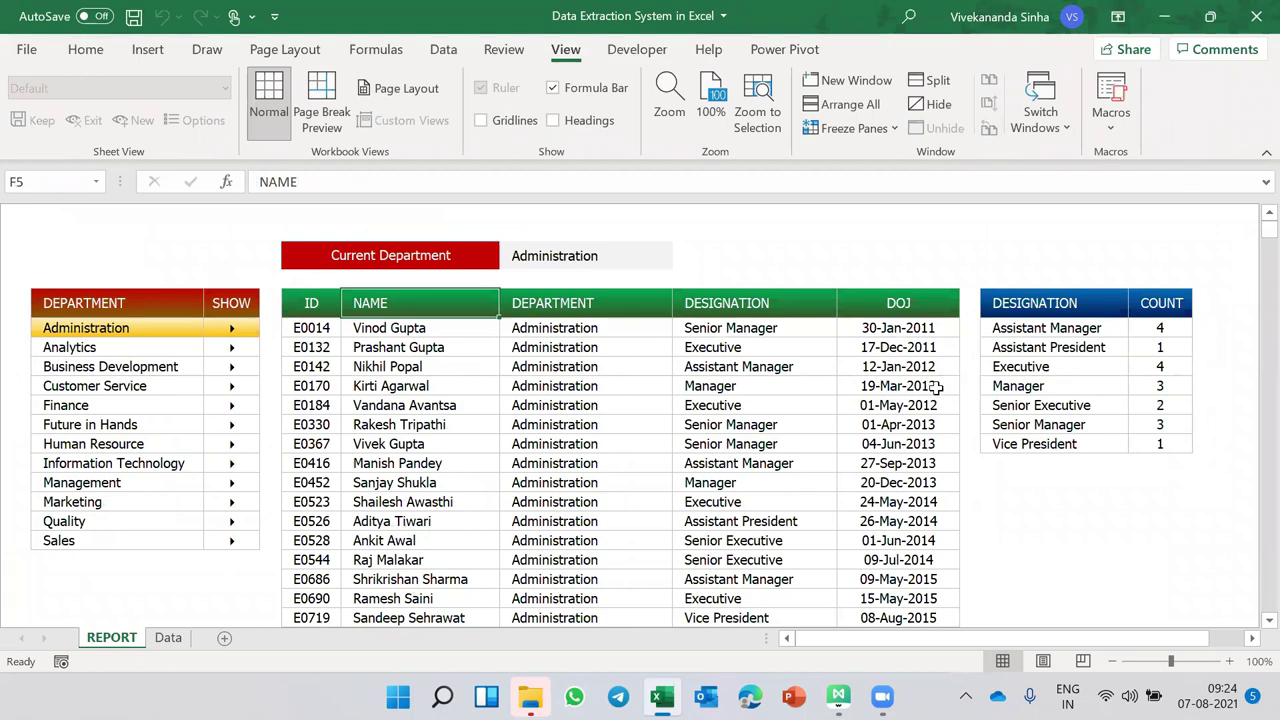
mouse_move(231, 540)
left_click(167, 642)
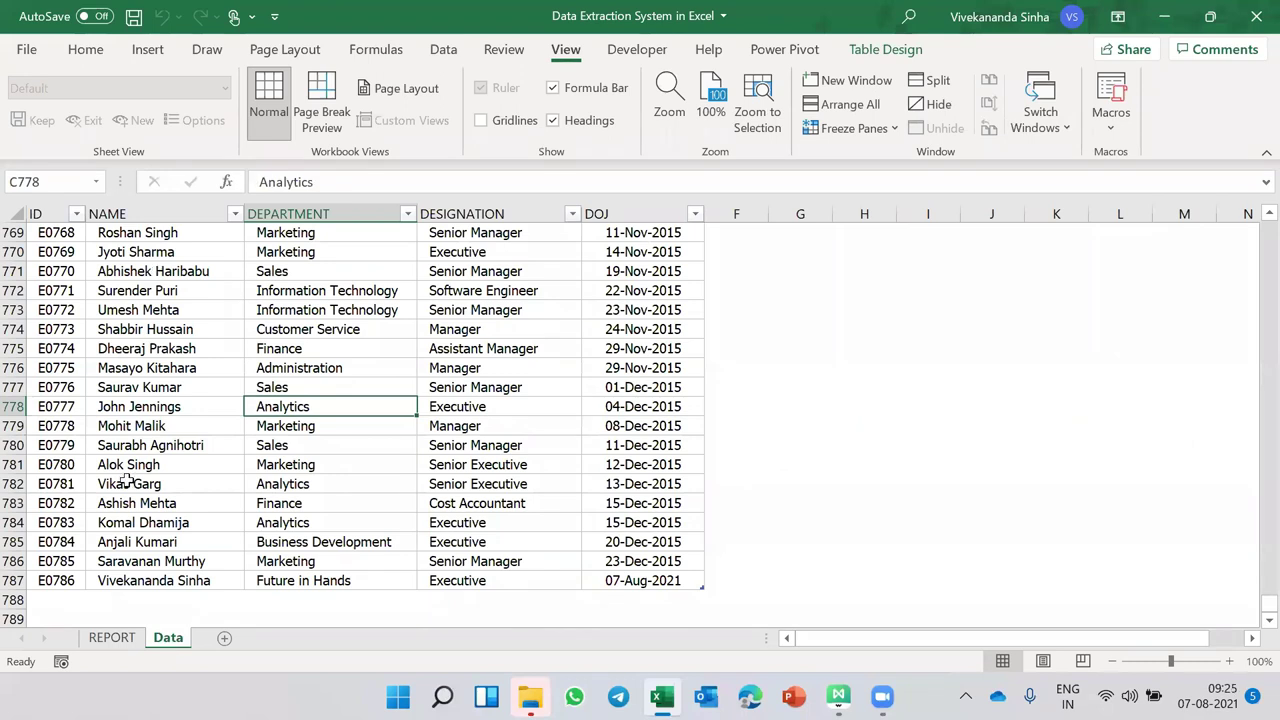
left_click(110, 637)
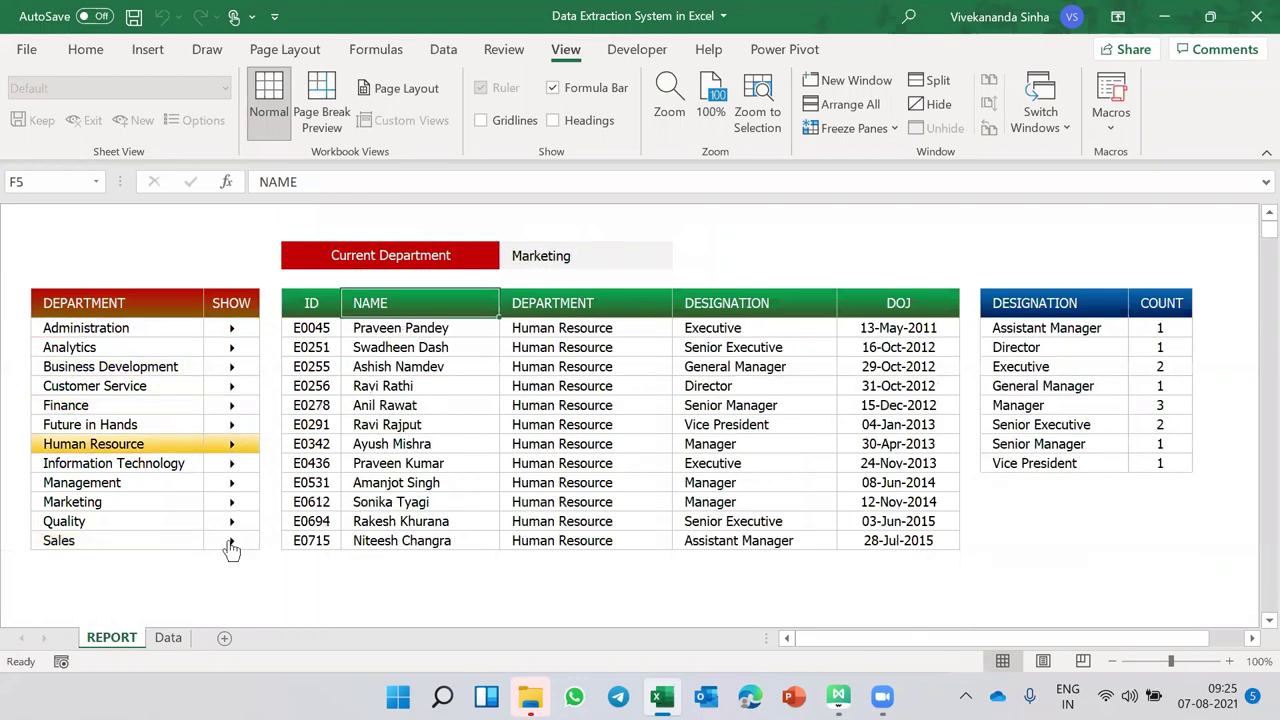
left_click(565, 255)
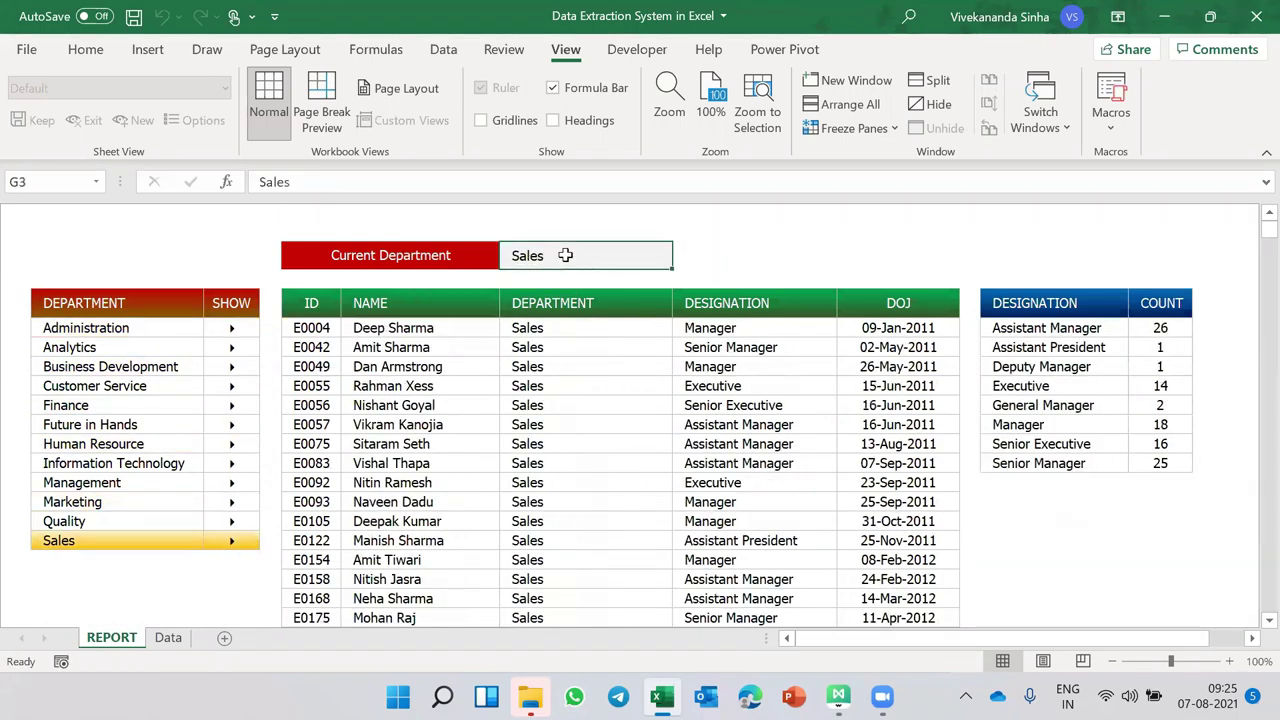